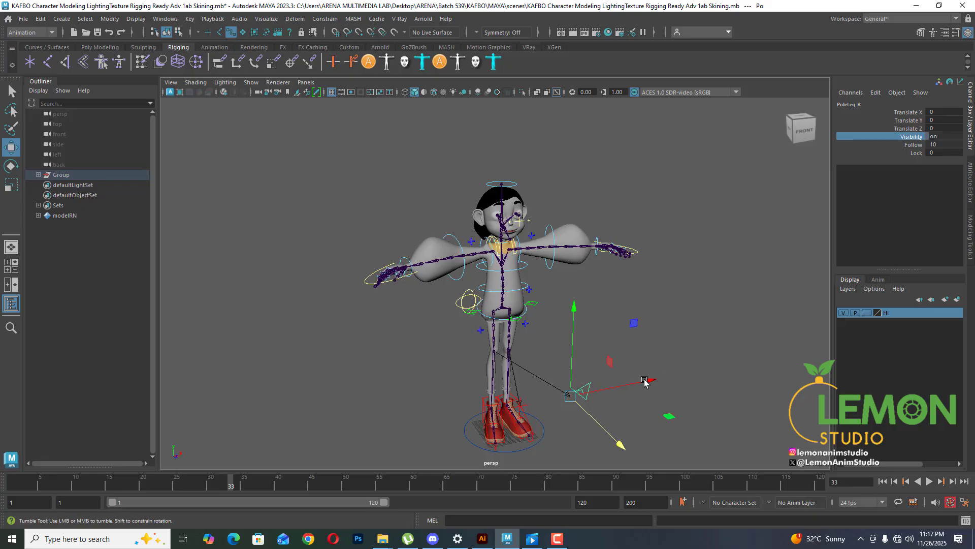
{"action": "left_click", "coordinate": [564, 544]}
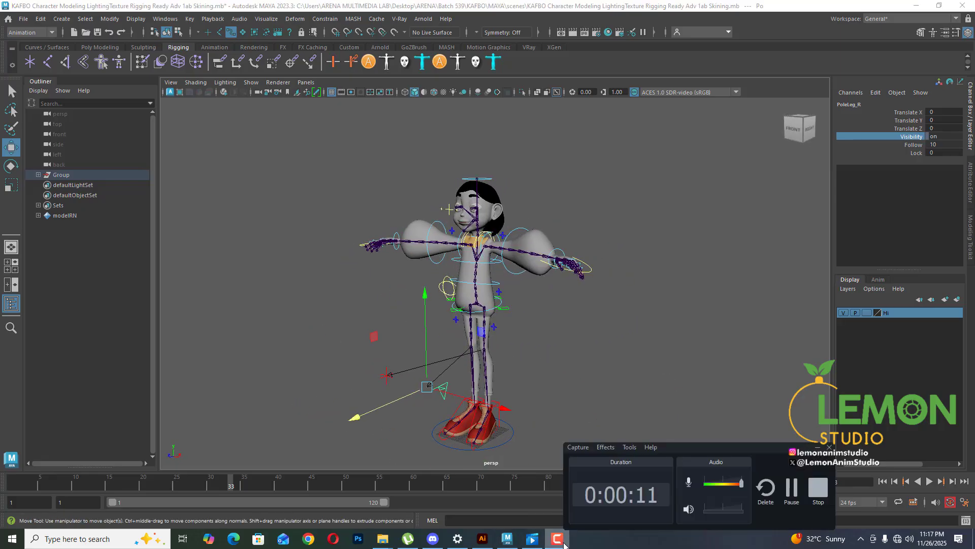
{"action": "left_click", "coordinate": [561, 544]}
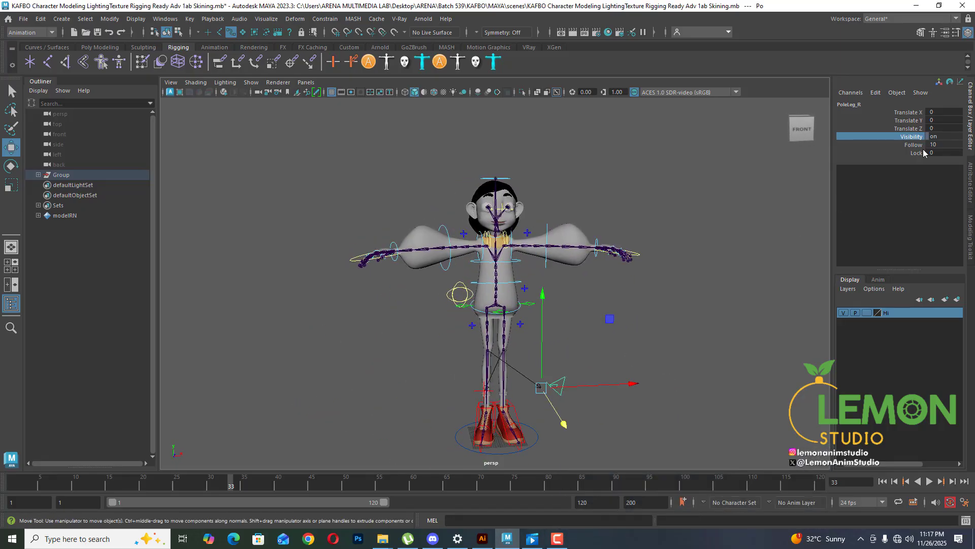
- Set Translate X to -15 on the right leg's pole control and to 15 on the left leg's pole control
{"action": "double_click", "coordinate": [942, 112]}
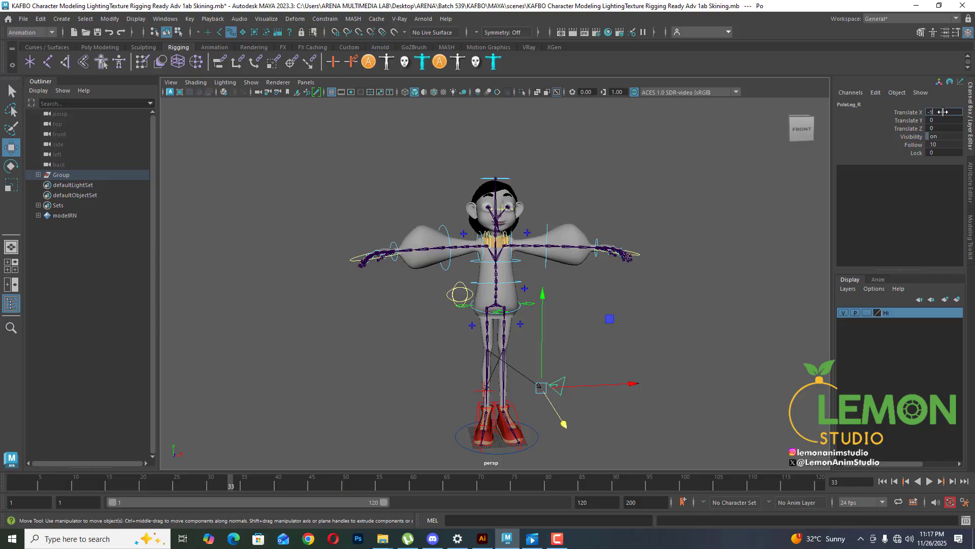
{"action": "key", "text": "Return"}
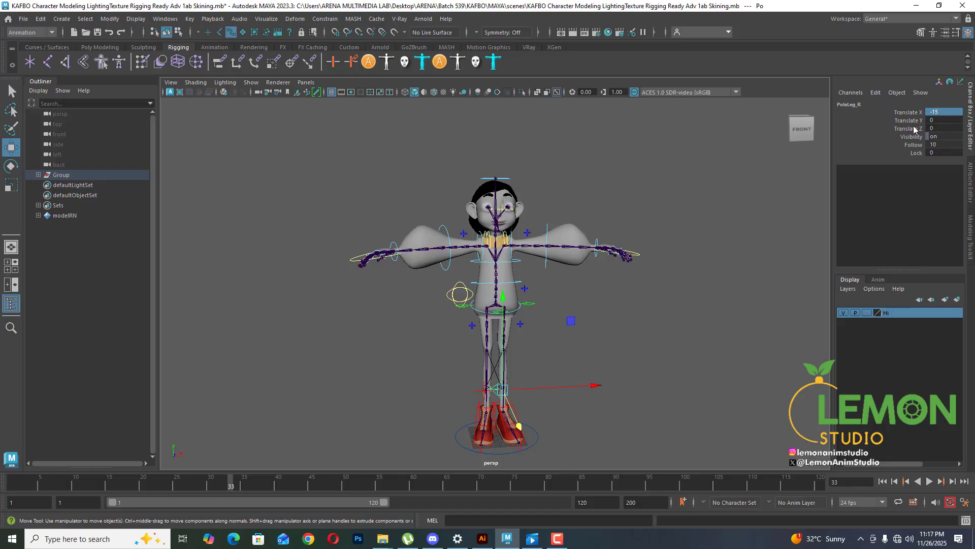
{"action": "left_click_drag", "start_coordinate": [704, 309], "coordinate": [737, 271], "text": "alt"}
{"action": "left_click", "coordinate": [537, 414]}
{"action": "left_click_drag", "start_coordinate": [548, 413], "coordinate": [529, 399], "text": "alt"}
{"action": "left_click", "coordinate": [463, 381]}
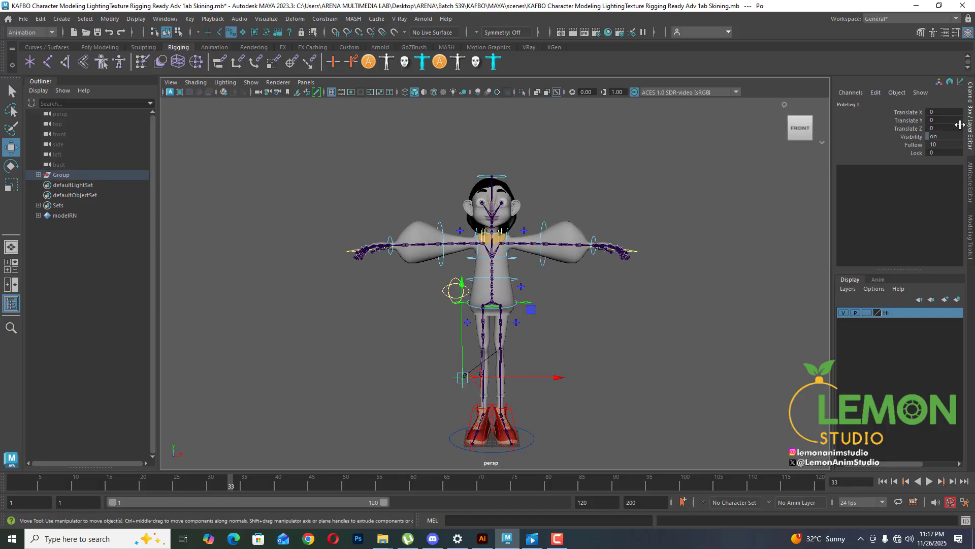
{"action": "left_click", "coordinate": [944, 112]}
{"action": "key", "text": "Return"}
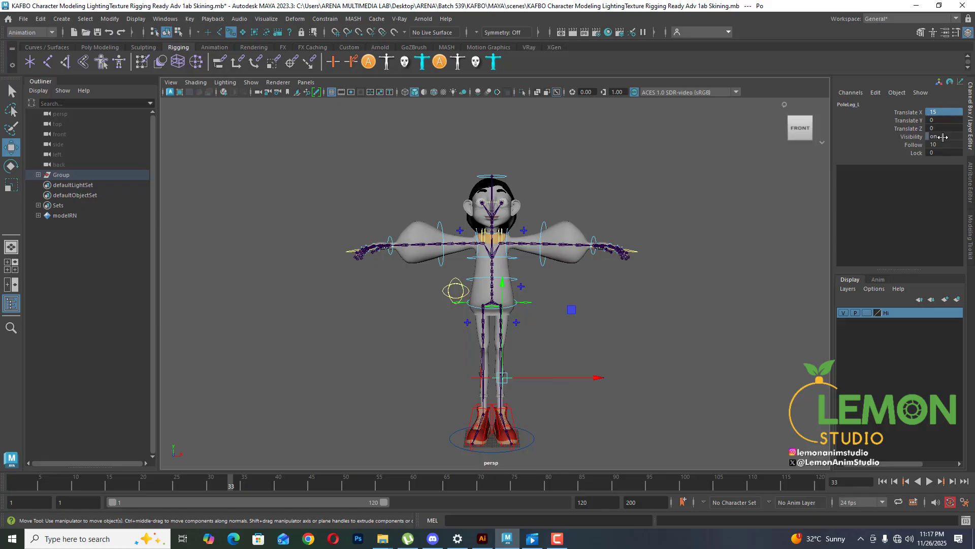
- Select each leg pole control in turn and examine its placement relative to the knees from several angles
{"action": "left_click_drag", "start_coordinate": [606, 332], "coordinate": [609, 388], "text": "alt"}
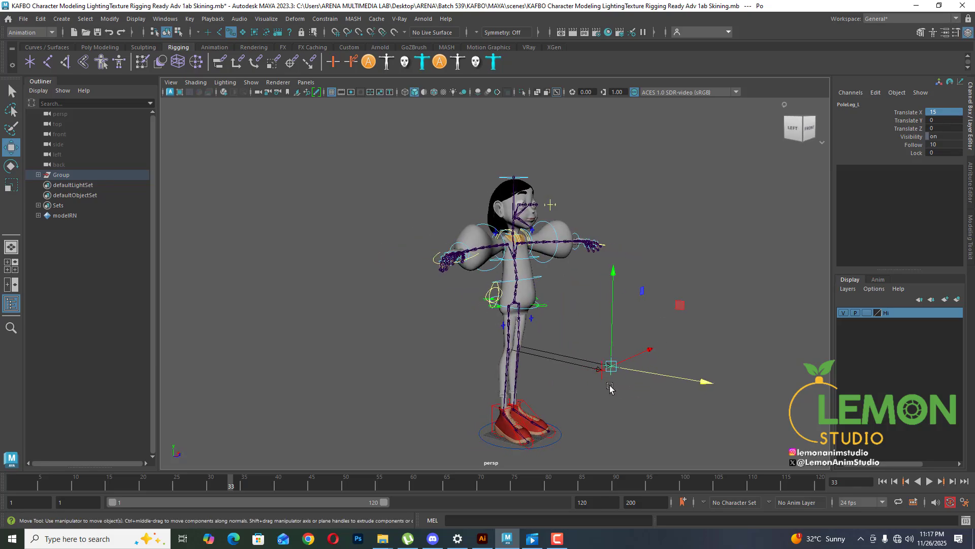
{"action": "left_click", "coordinate": [602, 371]}
{"action": "mouse_move", "coordinate": [721, 300]}
{"action": "left_mouse_down", "text": "alt"}
{"action": "mouse_move", "coordinate": [709, 301]}
{"action": "mouse_move", "coordinate": [712, 284]}
{"action": "left_mouse_up", "text": "alt"}
{"action": "left_click", "coordinate": [719, 282]}
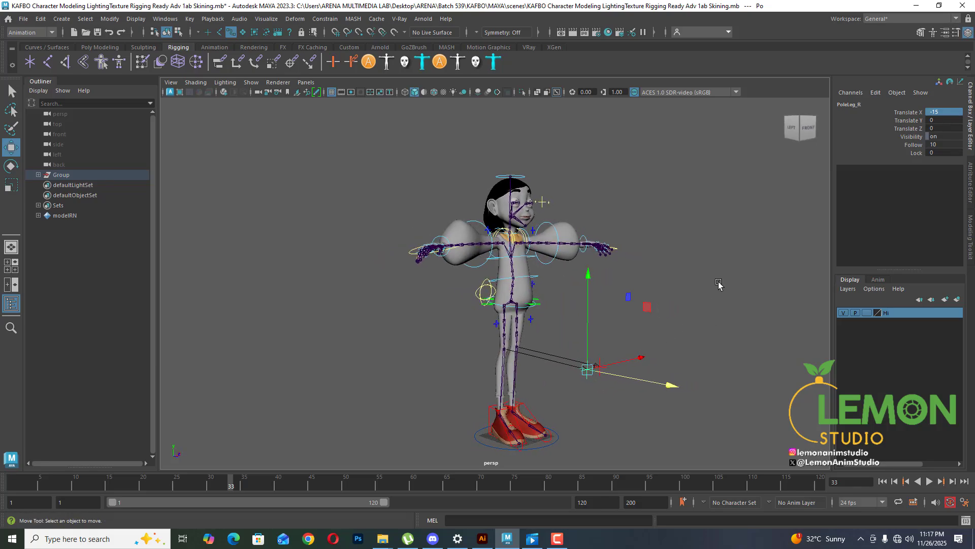
{"action": "left_click", "coordinate": [600, 359]}
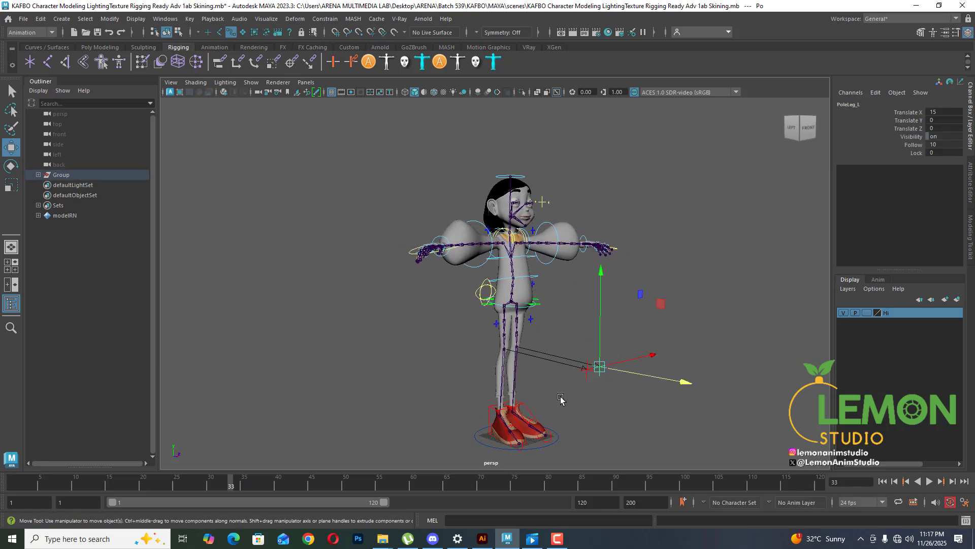
{"action": "left_click_drag", "start_coordinate": [660, 429], "coordinate": [606, 343], "text": "alt"}
{"action": "middle_click_drag", "start_coordinate": [606, 343], "coordinate": [629, 339], "text": "alt"}
- Return the timeline to frame 1 and shorten the playback range to end at frame 49
{"action": "left_click", "coordinate": [2, 489]}
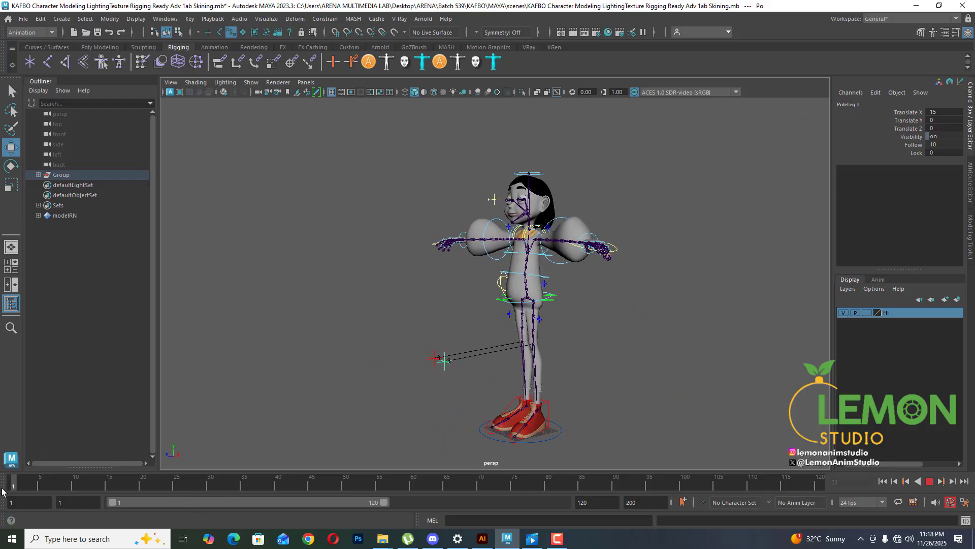
{"action": "right_click_drag", "start_coordinate": [552, 324], "coordinate": [624, 321], "text": "alt"}
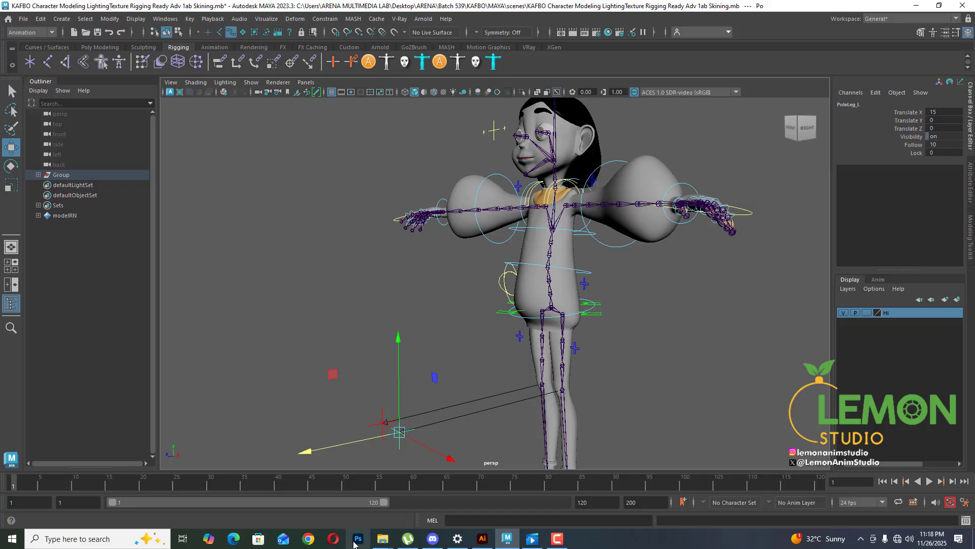
{"action": "mouse_move", "coordinate": [385, 502]}
{"action": "left_mouse_down"}
{"action": "mouse_move", "coordinate": [542, 502]}
{"action": "mouse_move", "coordinate": [286, 504]}
{"action": "mouse_move", "coordinate": [507, 504]}
{"action": "mouse_move", "coordinate": [328, 508]}
{"action": "mouse_move", "coordinate": [384, 504]}
{"action": "left_mouse_up"}
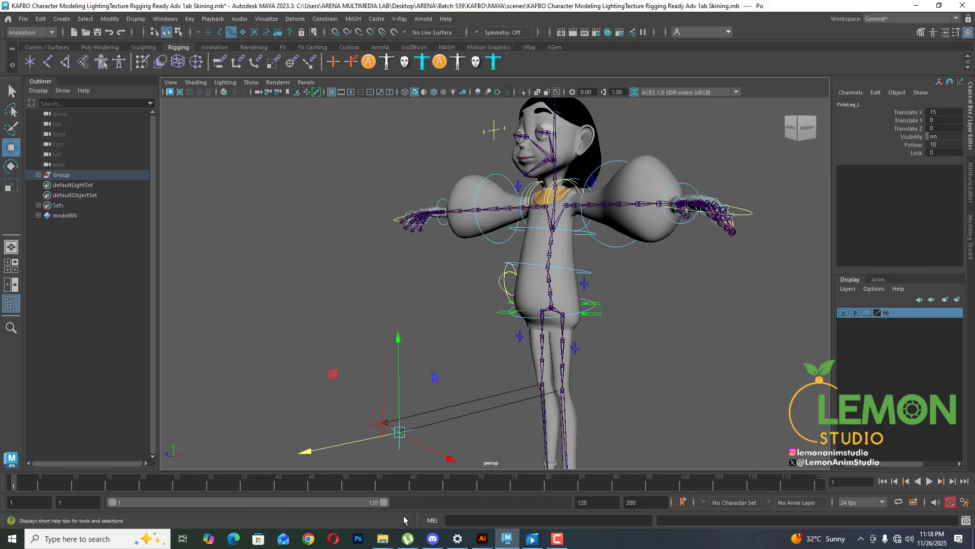
{"action": "left_click", "coordinate": [645, 502]}
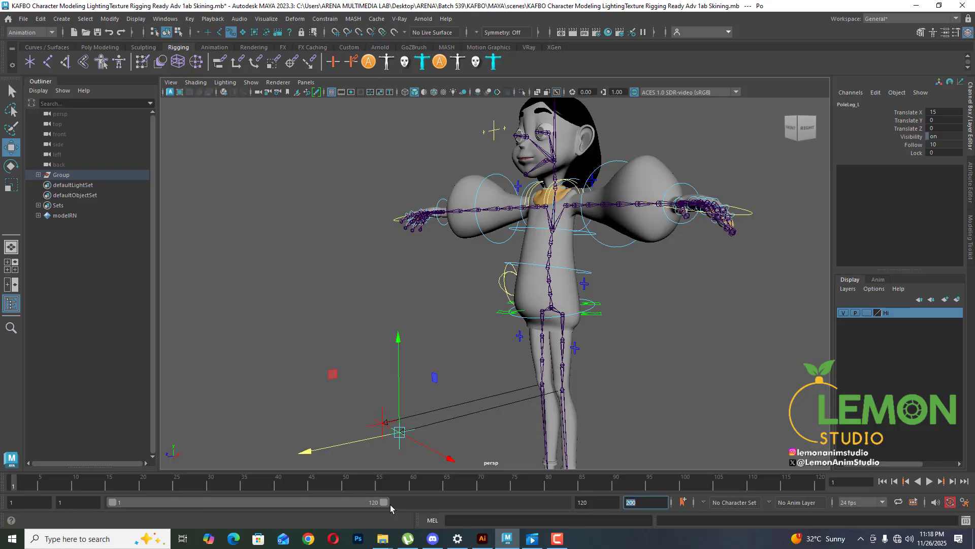
{"action": "left_click_drag", "start_coordinate": [384, 503], "coordinate": [248, 511]}
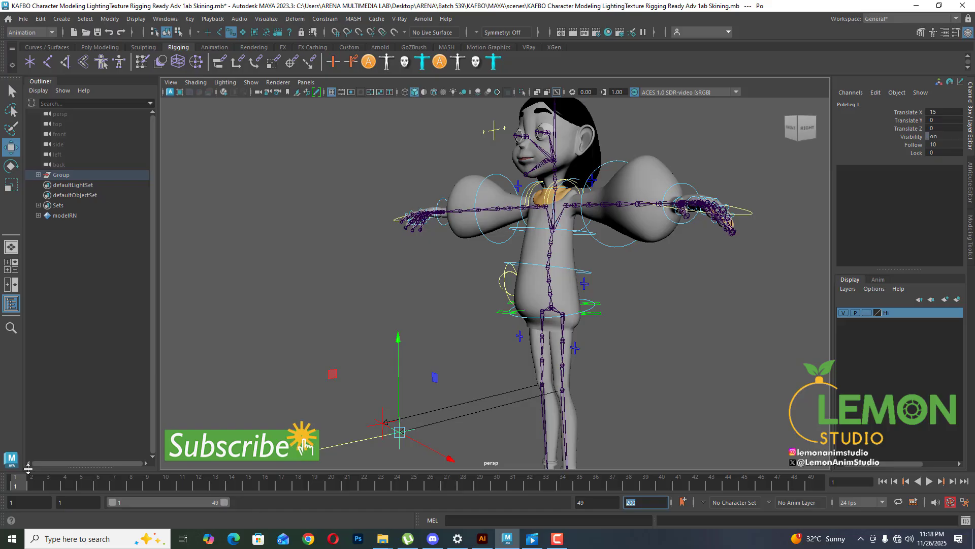
- Examine the rigged character from the front, with close views of the torso, neck, shoulders and face
{"action": "right_click_drag", "start_coordinate": [719, 338], "coordinate": [618, 360], "text": "alt"}
{"action": "left_click_drag", "start_coordinate": [618, 360], "coordinate": [674, 357], "text": "alt"}
{"action": "middle_click_drag", "start_coordinate": [673, 357], "coordinate": [668, 318], "text": "alt"}
{"action": "left_click", "coordinate": [604, 300]}
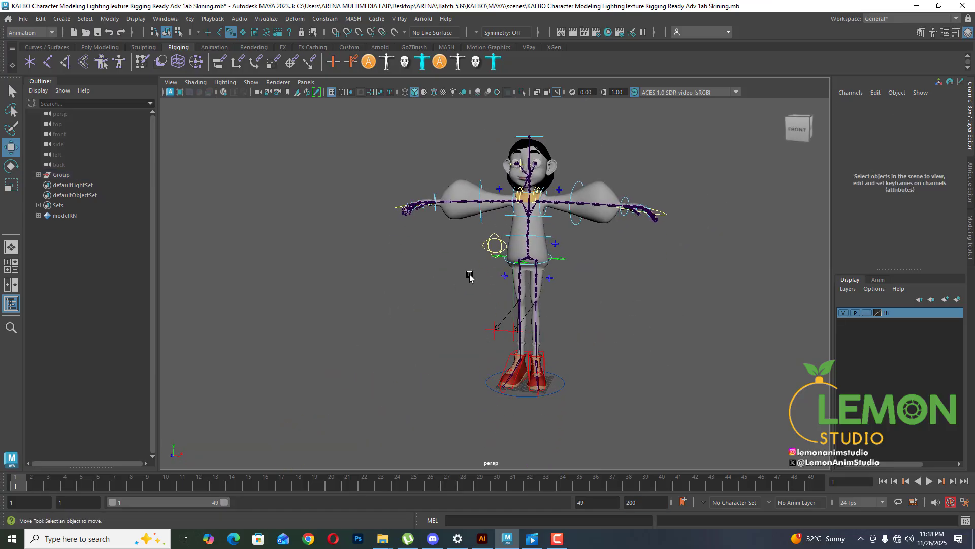
{"action": "middle_click_drag", "start_coordinate": [471, 278], "coordinate": [471, 330], "text": "alt"}
{"action": "scroll", "coordinate": [523, 257], "scroll_direction": "up", "scroll_amount": 2}
{"action": "mouse_move", "coordinate": [524, 256]}
{"action": "left_mouse_down", "text": "alt"}
{"action": "mouse_move", "coordinate": [631, 258]}
{"action": "mouse_move", "coordinate": [534, 256]}
{"action": "left_mouse_up", "text": "alt"}
{"action": "scroll", "coordinate": [536, 259], "scroll_direction": "up", "scroll_amount": 3}
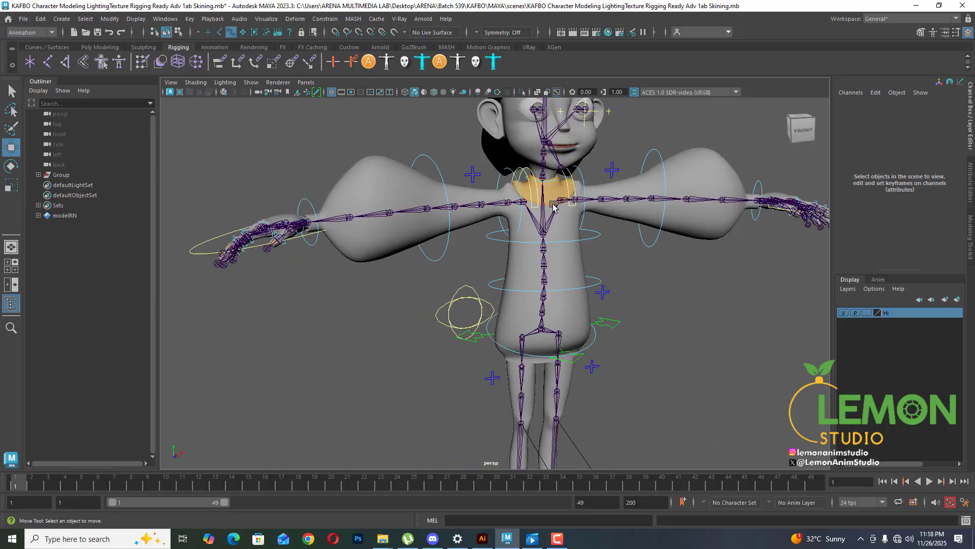
{"action": "middle_click_drag", "start_coordinate": [538, 287], "coordinate": [500, 407], "text": "alt"}
{"action": "scroll", "coordinate": [577, 299], "scroll_direction": "up", "scroll_amount": 4}
{"action": "left_click_drag", "start_coordinate": [578, 302], "coordinate": [553, 309], "text": "alt"}
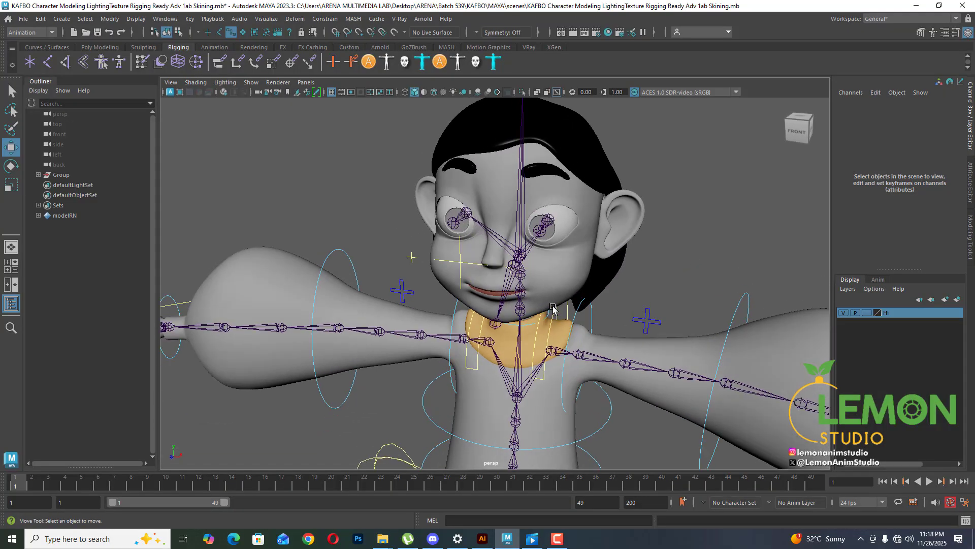
{"action": "scroll", "coordinate": [552, 305], "scroll_direction": "down", "scroll_amount": 10}
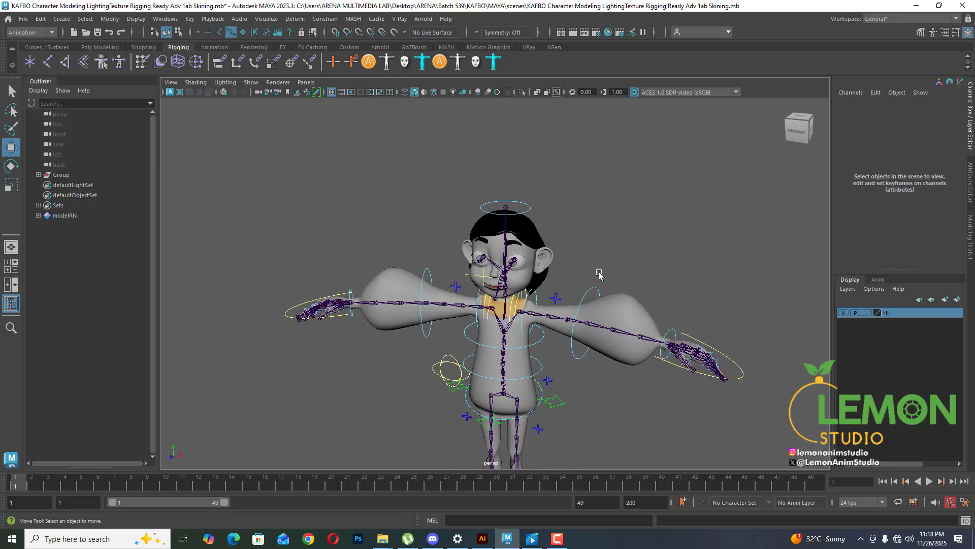
- Try rotating the left shoulder FK control to test the arm, and undo the rotation
{"action": "left_click", "coordinate": [547, 288]}
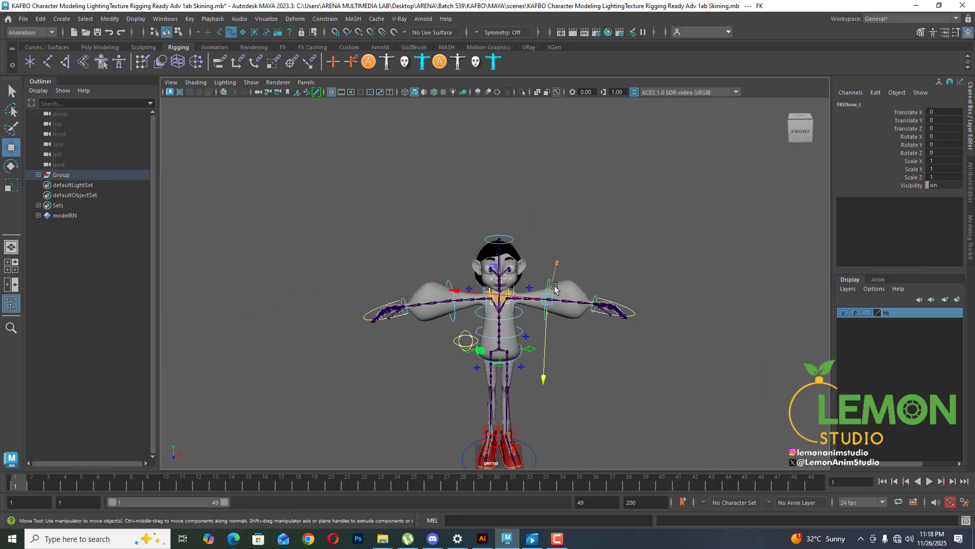
{"action": "left_click", "coordinate": [656, 252]}
{"action": "scroll", "coordinate": [552, 308], "scroll_direction": "up", "scroll_amount": 6}
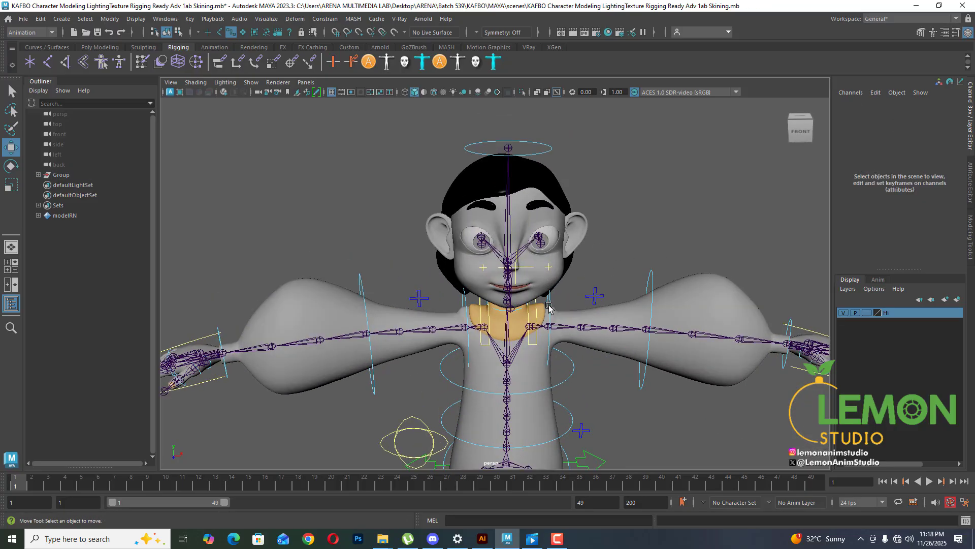
{"action": "left_click", "coordinate": [552, 308]}
{"action": "key", "text": "e"}
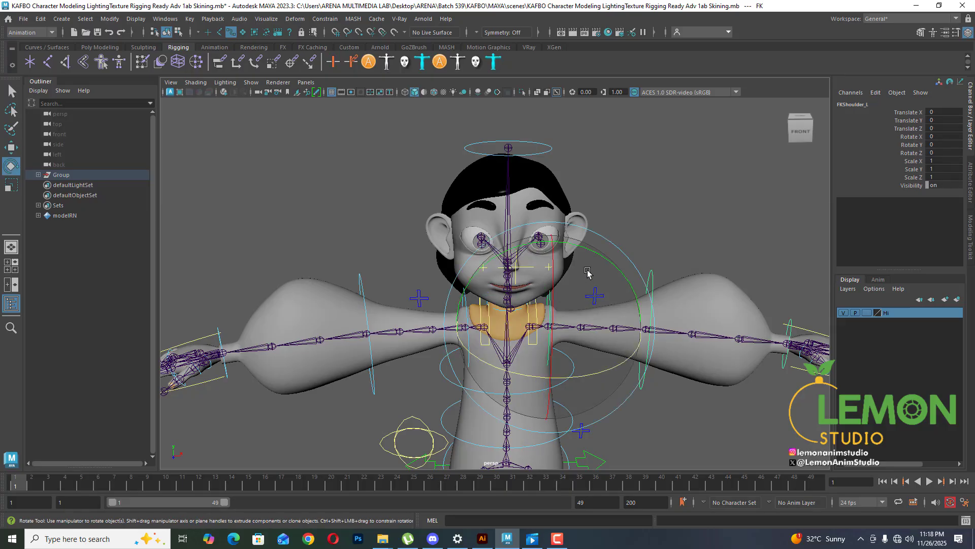
{"action": "left_click_drag", "start_coordinate": [608, 272], "coordinate": [596, 293]}
{"action": "mouse_move", "coordinate": [643, 430]}
{"action": "left_mouse_down", "text": "alt"}
{"action": "mouse_move", "coordinate": [638, 394]}
{"action": "mouse_move", "coordinate": [648, 411]}
{"action": "mouse_move", "coordinate": [633, 441]}
{"action": "left_mouse_up", "text": "alt"}
{"action": "key", "text": "ctrl+z"}
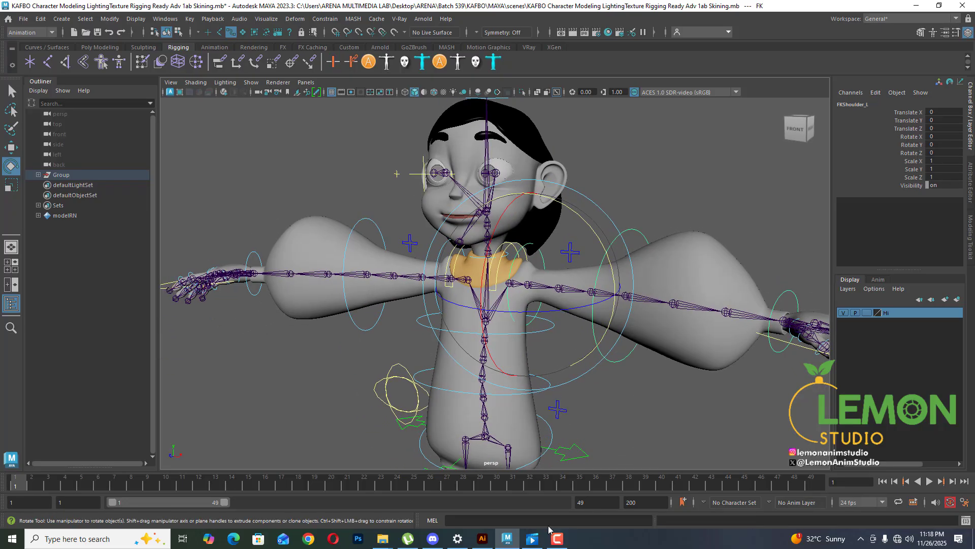
{"action": "left_click", "coordinate": [557, 538]}
{"action": "left_click", "coordinate": [795, 494]}
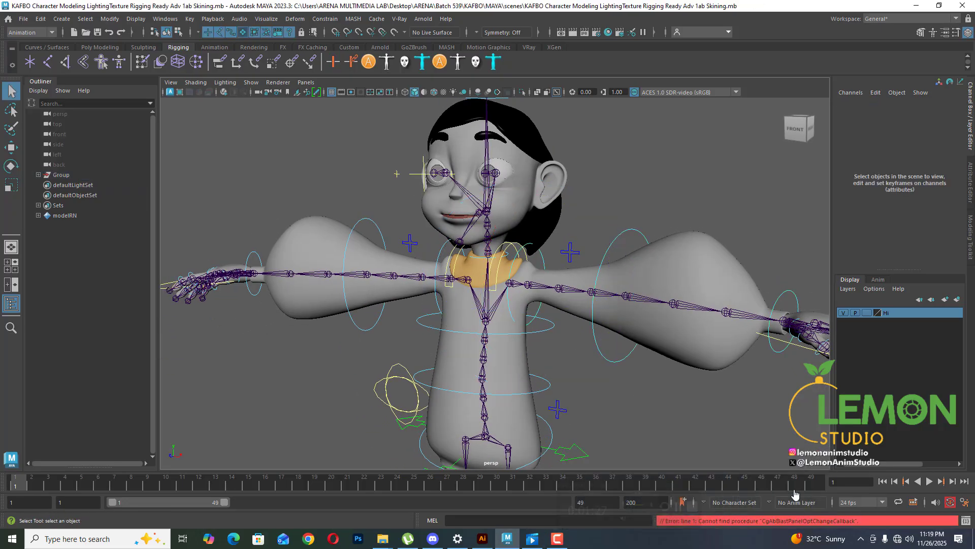
{"action": "left_click_drag", "start_coordinate": [648, 389], "coordinate": [516, 358], "text": "alt"}
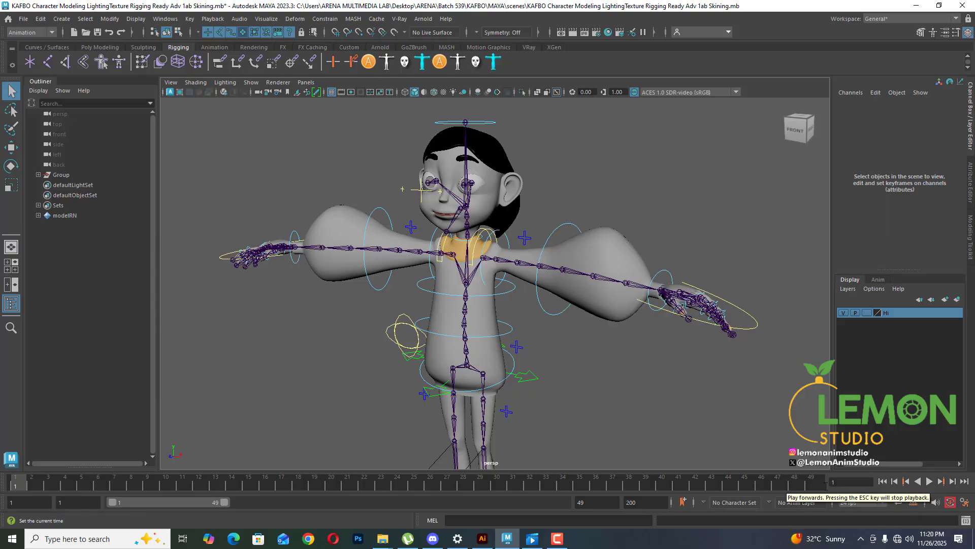
- Advance the timeline frame by frame from frame 1 to frame 9
{"action": "left_click", "coordinate": [952, 481]}
{"action": "left_click", "coordinate": [952, 481]}
{"action": "left_click", "coordinate": [952, 481]}
{"action": "left_click", "coordinate": [951, 481]}
{"action": "left_click", "coordinate": [951, 481]}
{"action": "left_click", "coordinate": [951, 482]}
{"action": "left_click", "coordinate": [951, 481]}
{"action": "left_click", "coordinate": [951, 482]}
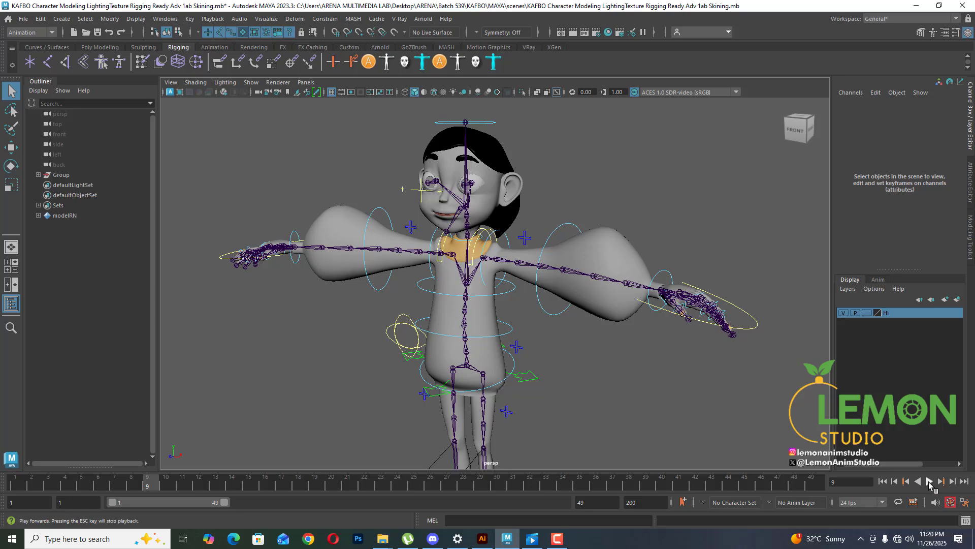
- Play the timeline forward, stop playback and scrub back to frame 1
{"action": "left_click", "coordinate": [930, 481]}
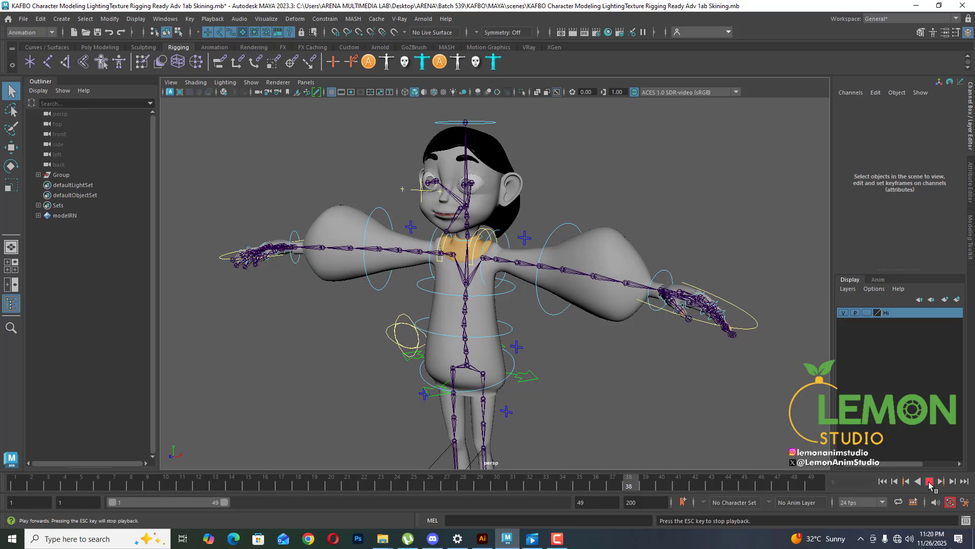
{"action": "left_click", "coordinate": [929, 481]}
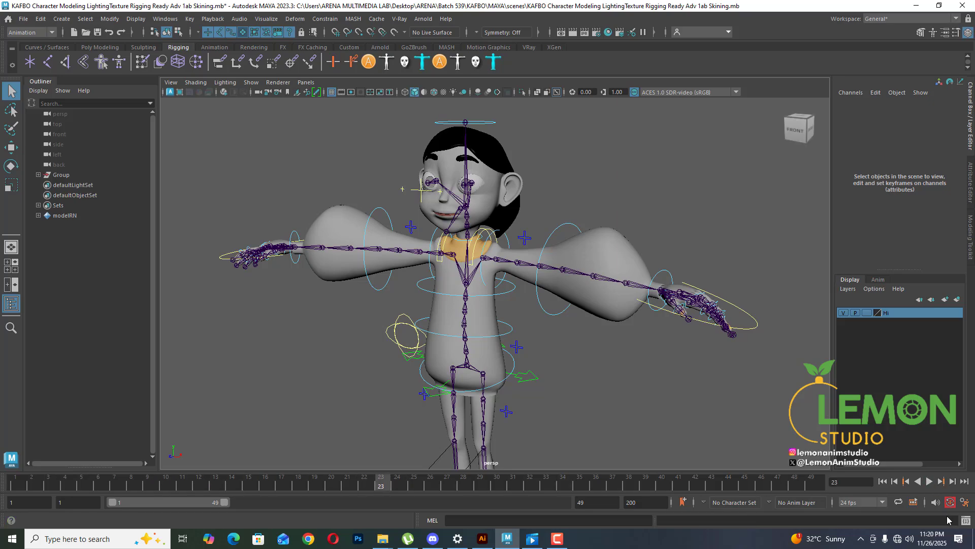
{"action": "left_click_drag", "start_coordinate": [359, 484], "coordinate": [2, 504]}
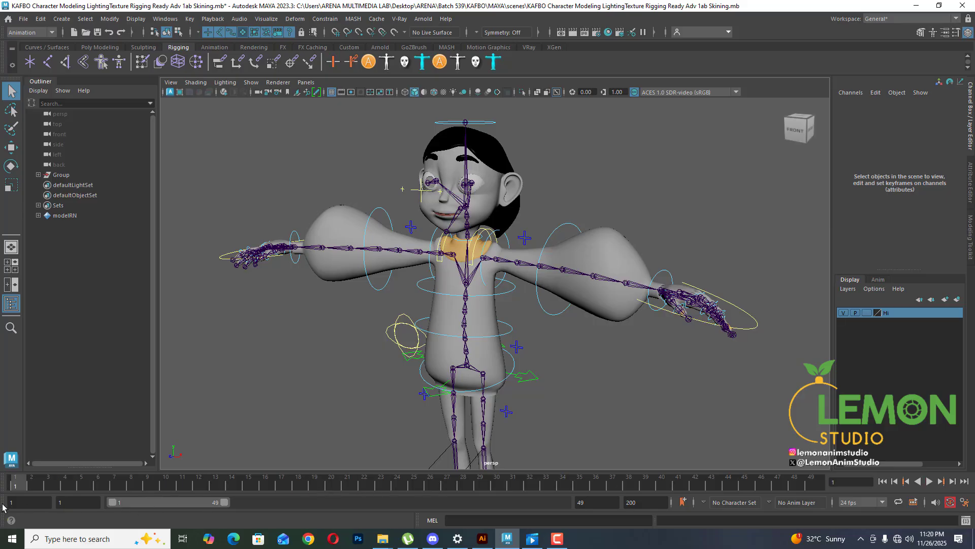
- Turn all object types off in the object selection mask
{"action": "scroll", "coordinate": [459, 377], "scroll_direction": "down", "scroll_amount": 8}
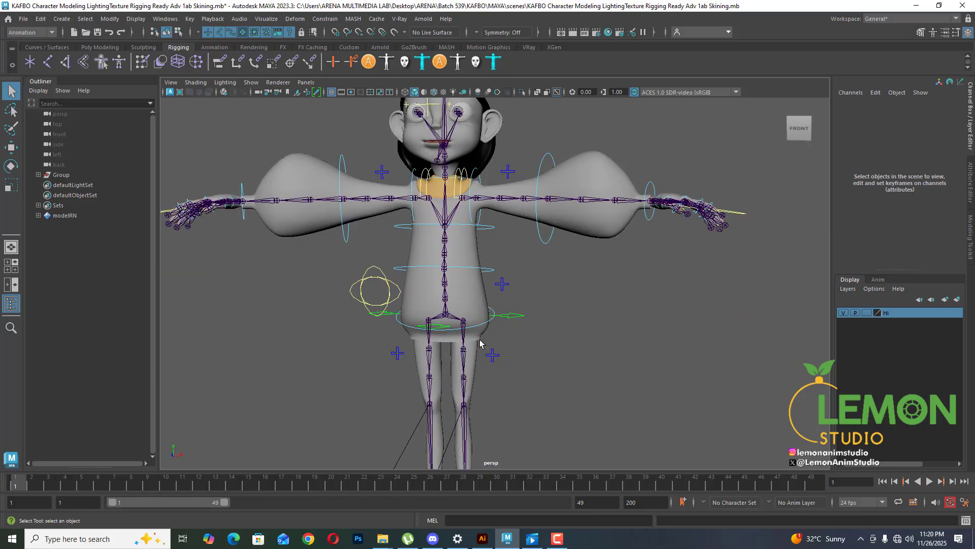
{"action": "left_click_drag", "start_coordinate": [490, 331], "coordinate": [545, 267], "text": "alt"}
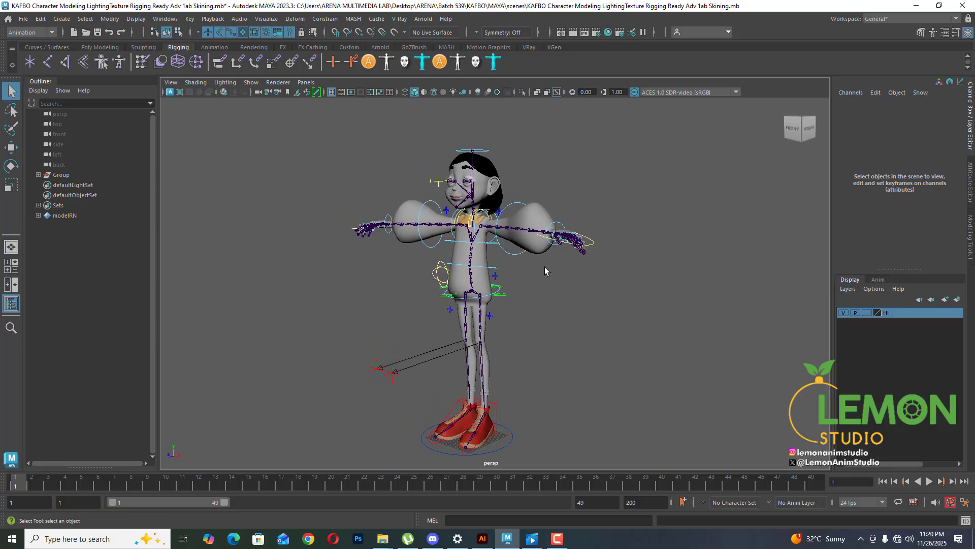
{"action": "left_click", "coordinate": [197, 33]}
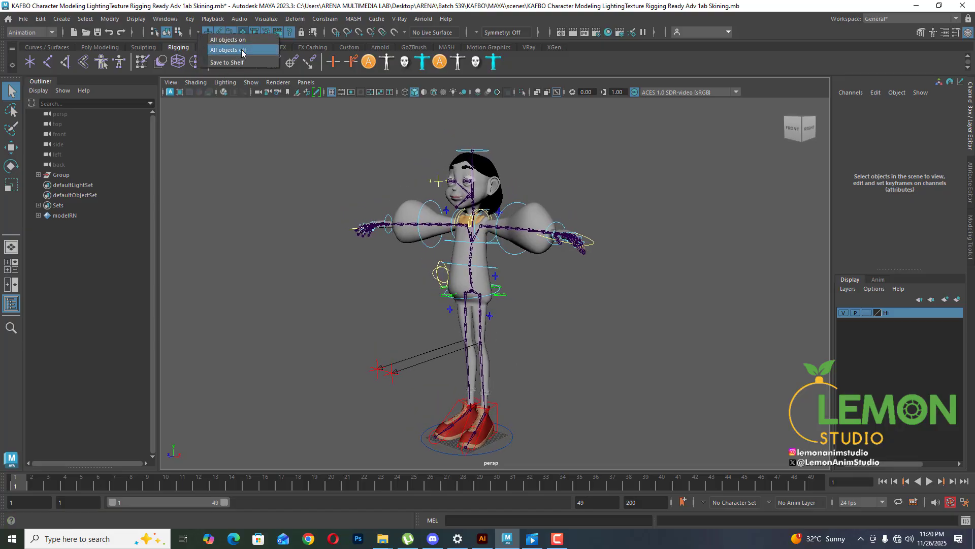
{"action": "left_click", "coordinate": [197, 33]}
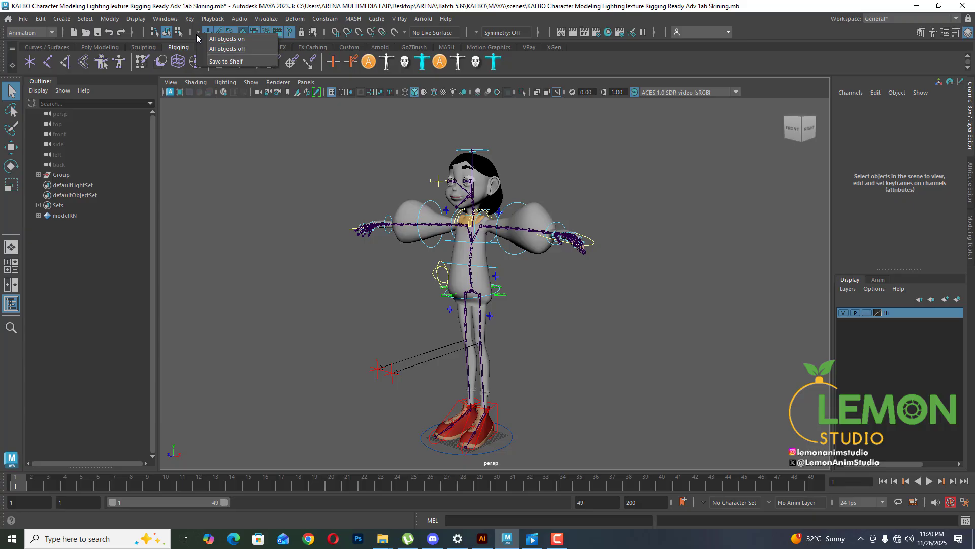
{"action": "left_click", "coordinate": [222, 51]}
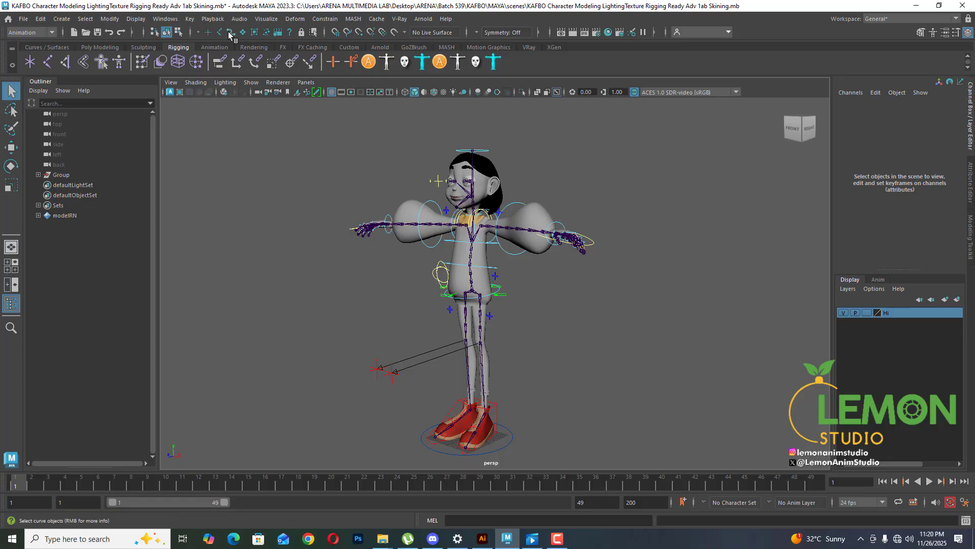
{"action": "left_click", "coordinate": [559, 543]}
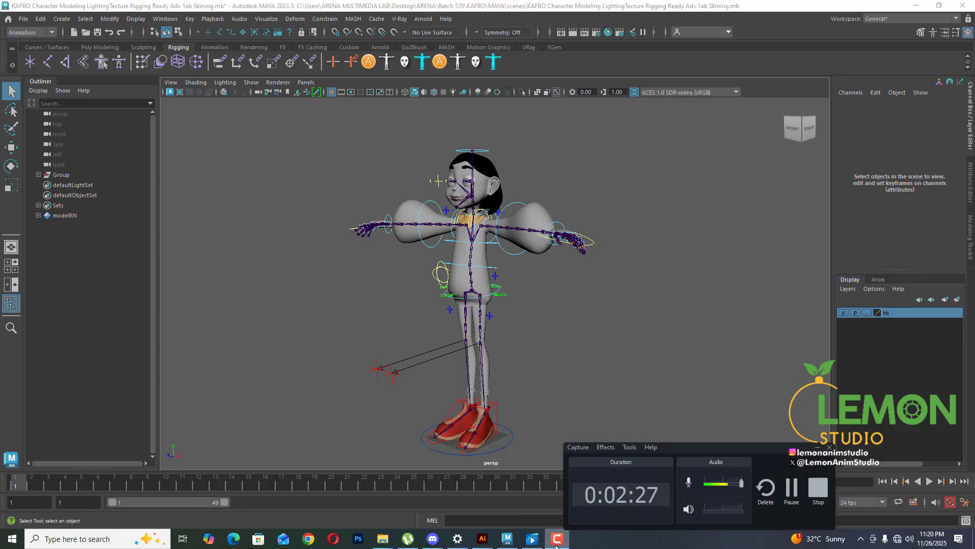
{"action": "left_click", "coordinate": [558, 543]}
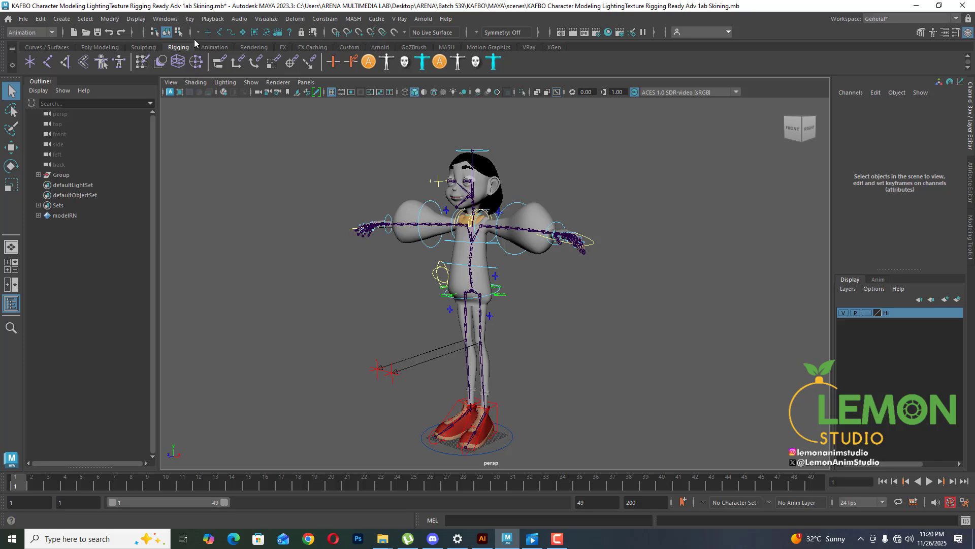
- Make curves selectable in the object selection mask and select all of the character's rig controls
{"action": "left_click", "coordinate": [232, 35]}
{"action": "left_click", "coordinate": [430, 263]}
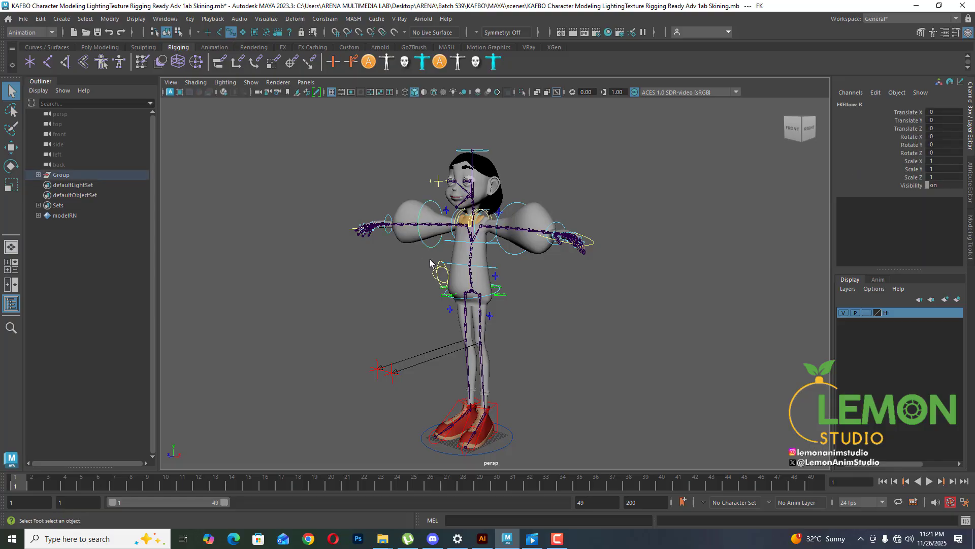
{"action": "scroll", "coordinate": [438, 261], "scroll_direction": "down", "scroll_amount": 3}
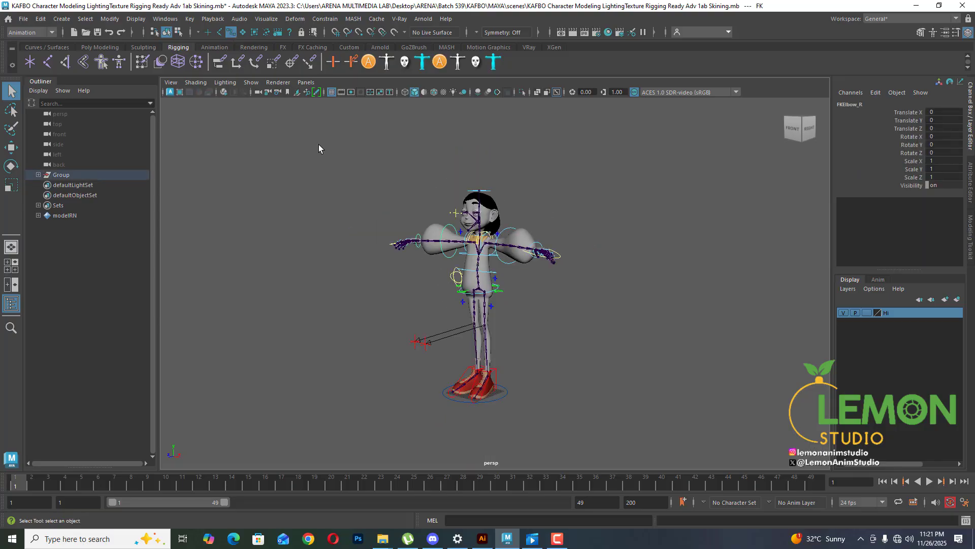
{"action": "left_click_drag", "start_coordinate": [338, 137], "coordinate": [595, 436]}
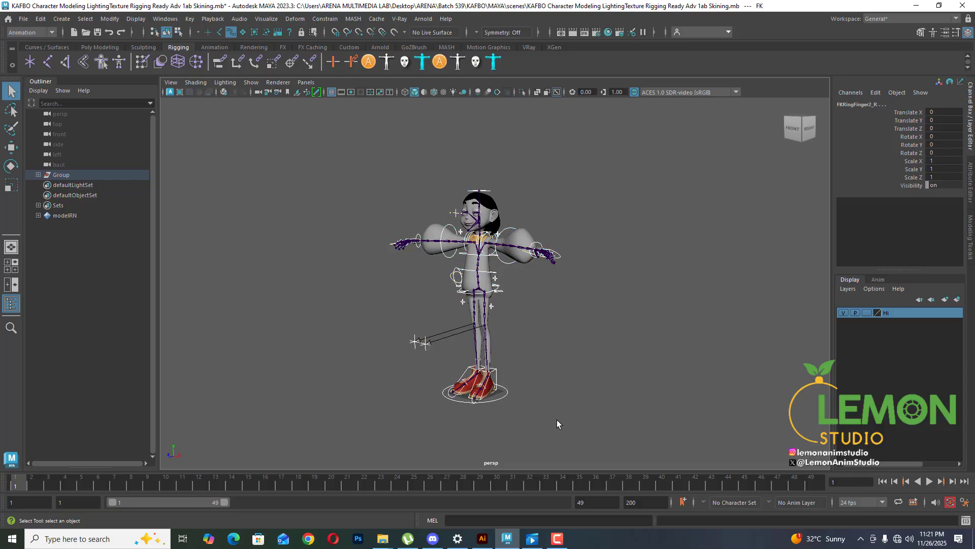
{"action": "left_click_drag", "start_coordinate": [349, 163], "coordinate": [635, 492]}
- Set a key on all selected rig controls at frame 1
{"action": "key", "text": "s"}
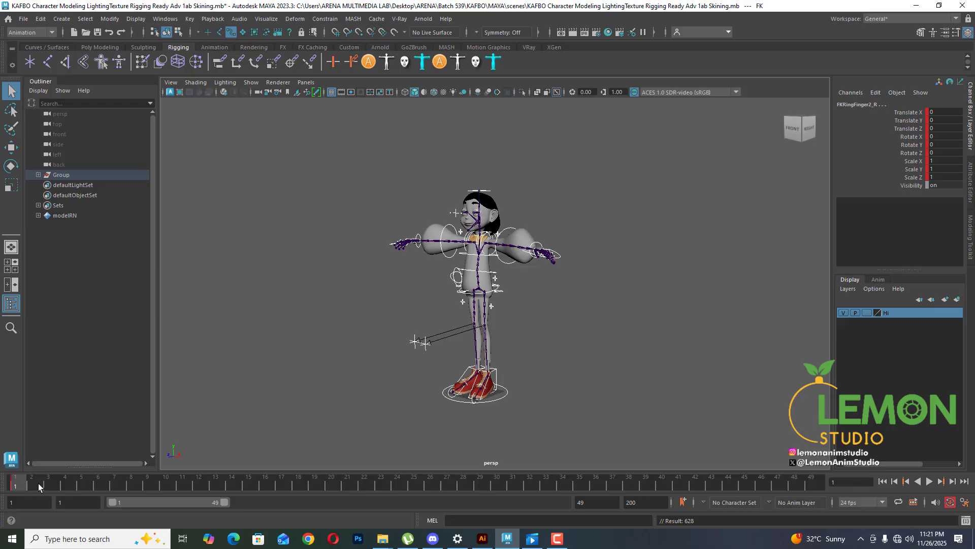
{"action": "left_click_drag", "start_coordinate": [39, 483], "coordinate": [7, 491]}
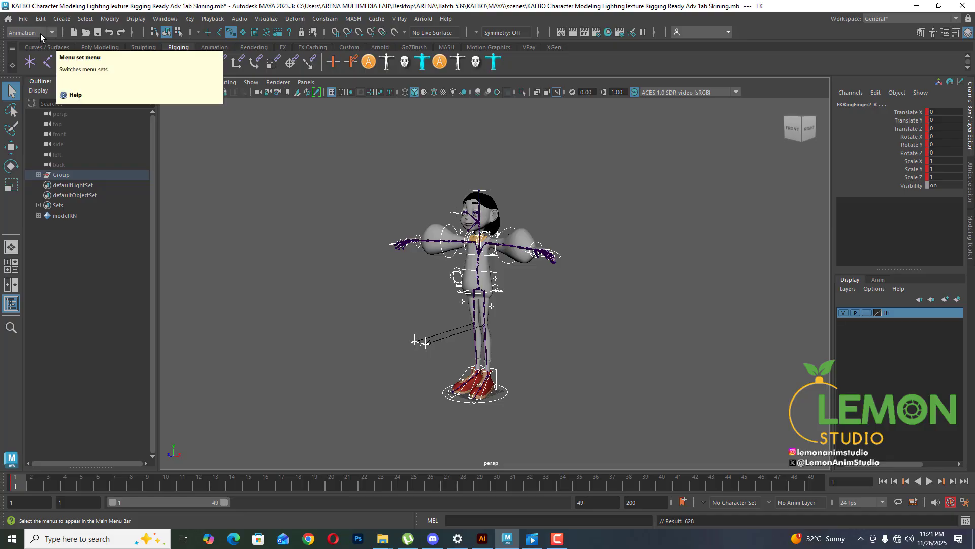
{"action": "left_click", "coordinate": [190, 20]}
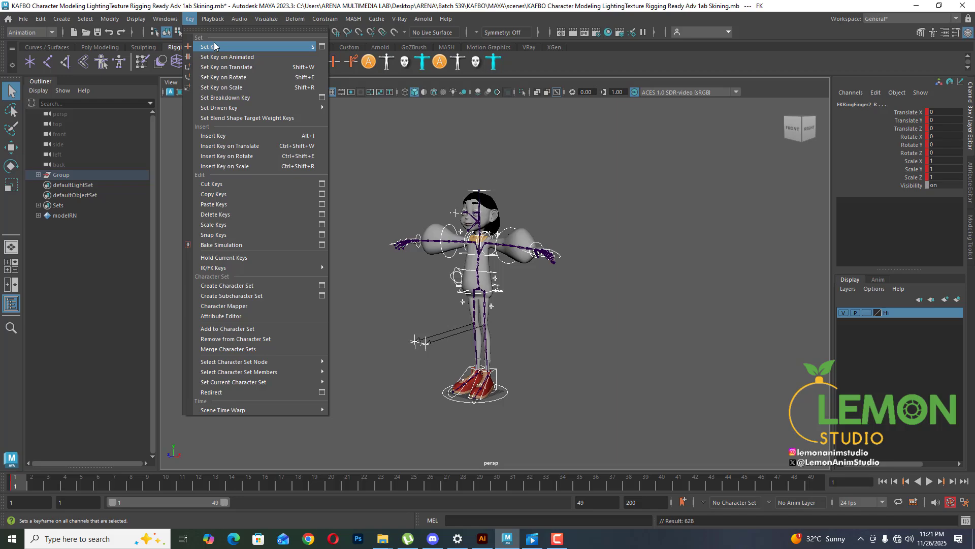
{"action": "left_click", "coordinate": [215, 46]}
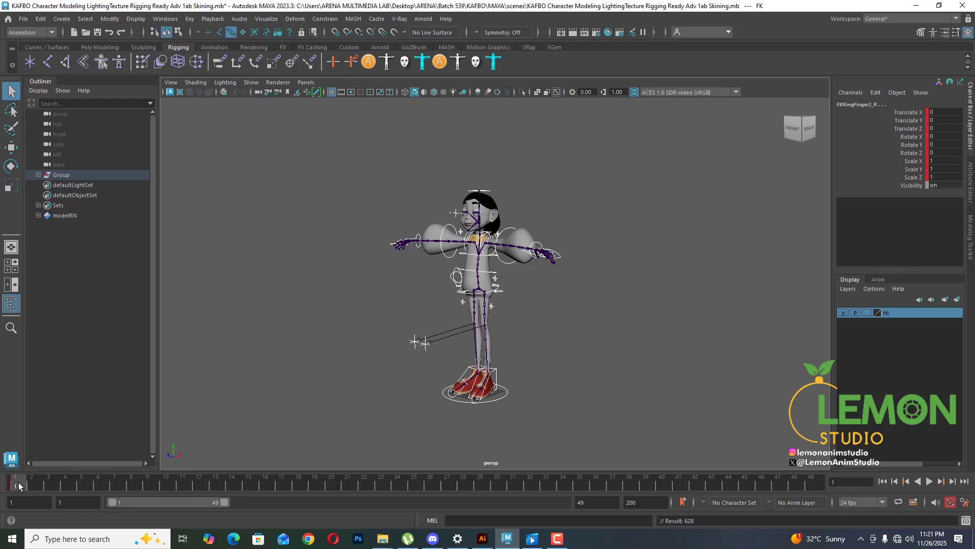
- At frame 5, rotate the left shoulder FK control to lower the arm beside the body, and scrub the motion from frame 1
{"action": "key", "text": "alt+v"}
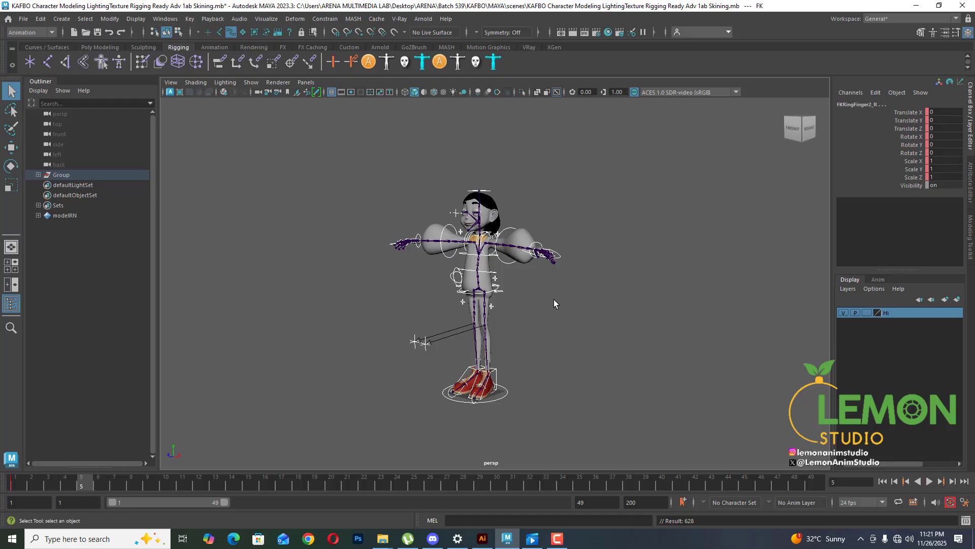
{"action": "scroll", "coordinate": [530, 252], "scroll_direction": "up", "scroll_amount": 5}
{"action": "left_click_drag", "start_coordinate": [478, 275], "coordinate": [499, 278], "text": "alt"}
{"action": "middle_click_drag", "start_coordinate": [472, 254], "coordinate": [471, 279], "text": "alt"}
{"action": "right_click_drag", "start_coordinate": [471, 279], "coordinate": [525, 276], "text": "alt"}
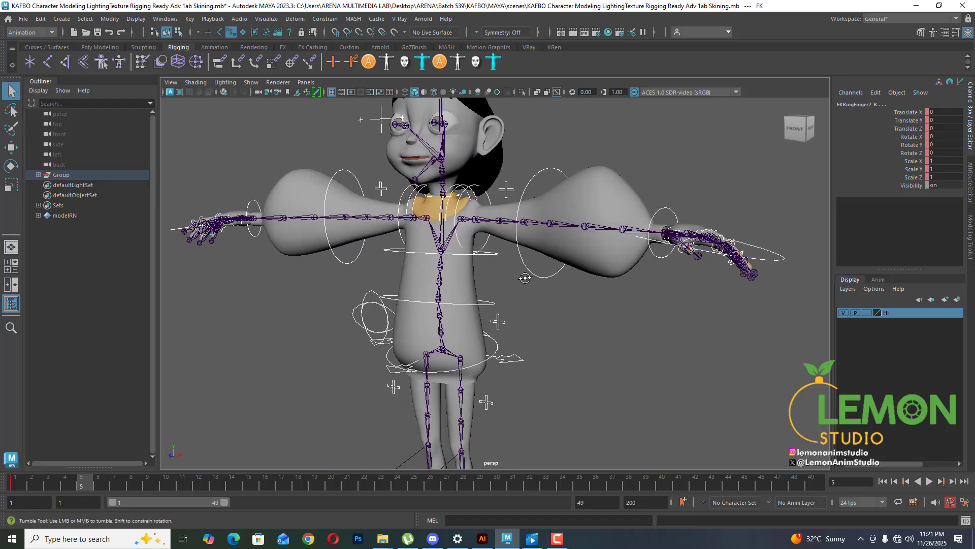
{"action": "left_click_drag", "start_coordinate": [525, 276], "coordinate": [580, 270], "text": "alt"}
{"action": "middle_click_drag", "start_coordinate": [477, 261], "coordinate": [482, 282], "text": "alt"}
{"action": "left_click", "coordinate": [469, 222]}
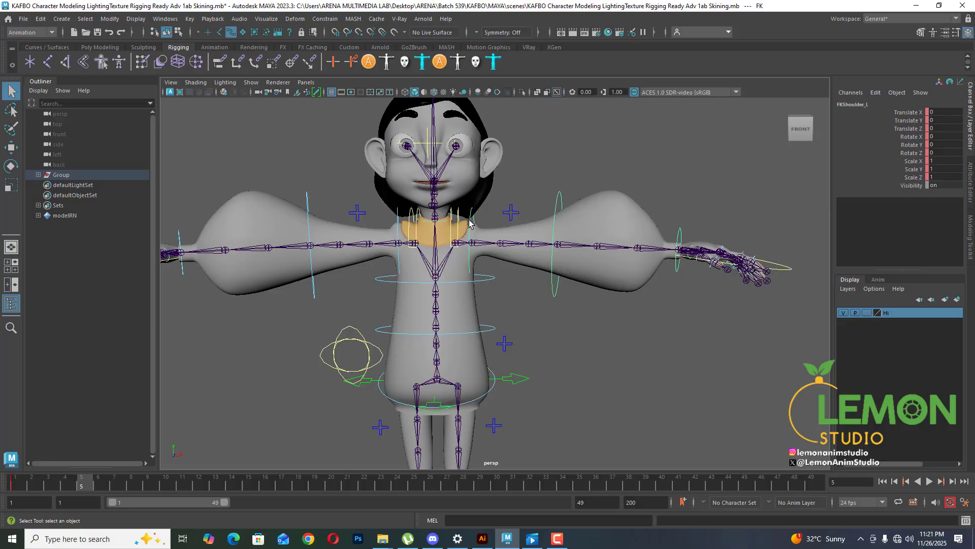
{"action": "left_click", "coordinate": [398, 217], "text": "shift"}
{"action": "middle_click_drag", "start_coordinate": [411, 222], "coordinate": [462, 226], "text": "alt"}
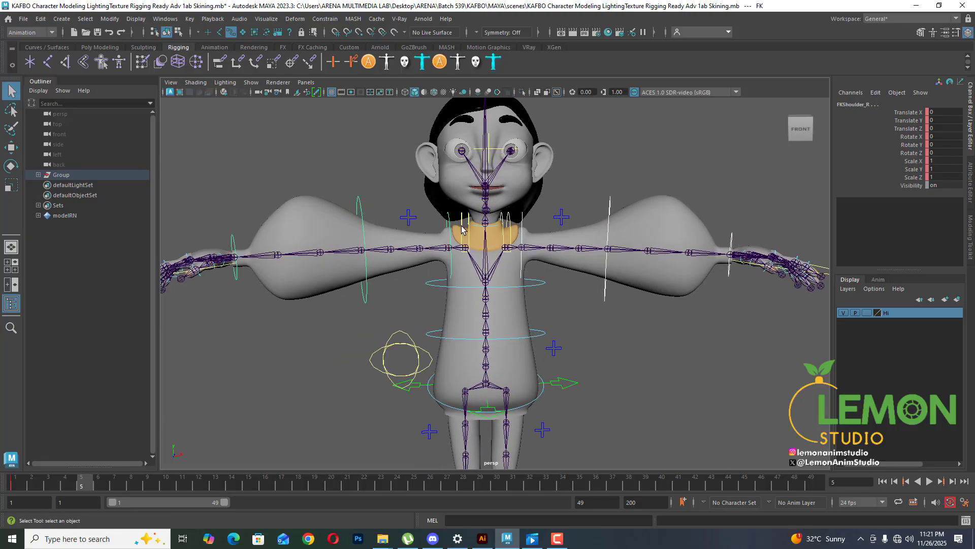
{"action": "left_click", "coordinate": [522, 222]}
{"action": "key", "text": "e"}
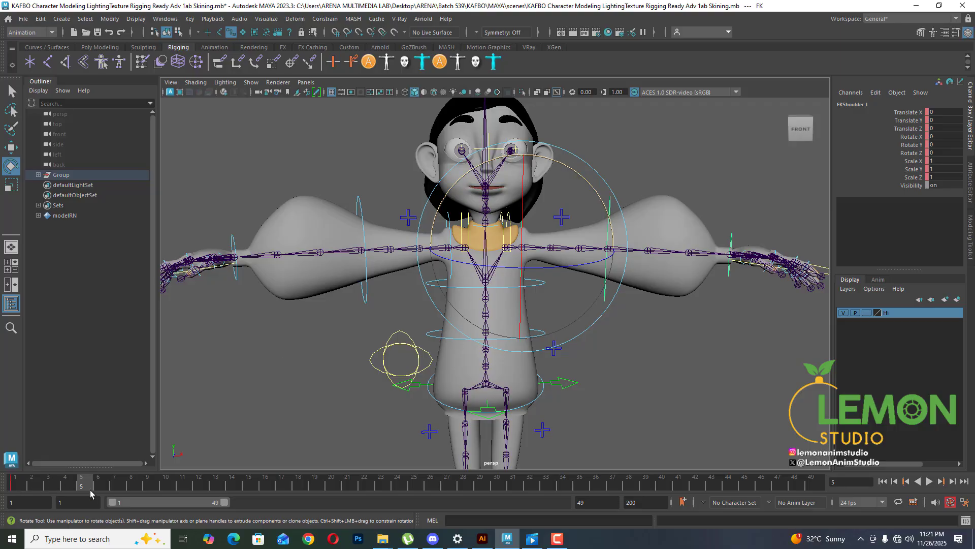
{"action": "left_click_drag", "start_coordinate": [578, 179], "coordinate": [675, 322]}
{"action": "left_click_drag", "start_coordinate": [14, 487], "coordinate": [65, 489]}
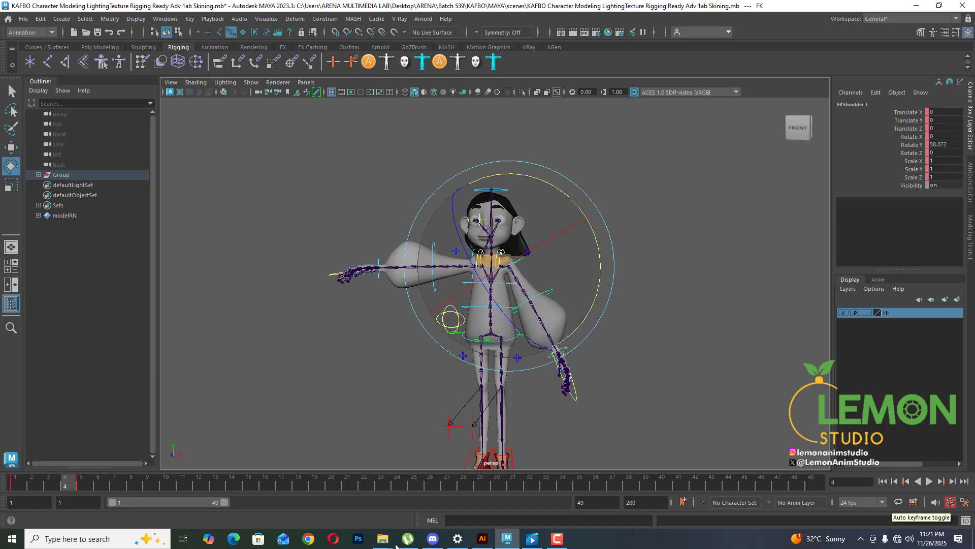
- Key all rig controls at frame 9 and scrub from frame 1 to frame 9 to check the arm motion
{"action": "left_click_drag", "start_coordinate": [14, 489], "coordinate": [148, 486]}
{"action": "scroll", "coordinate": [577, 308], "scroll_direction": "up", "scroll_amount": 2}
{"action": "left_click", "coordinate": [577, 307]}
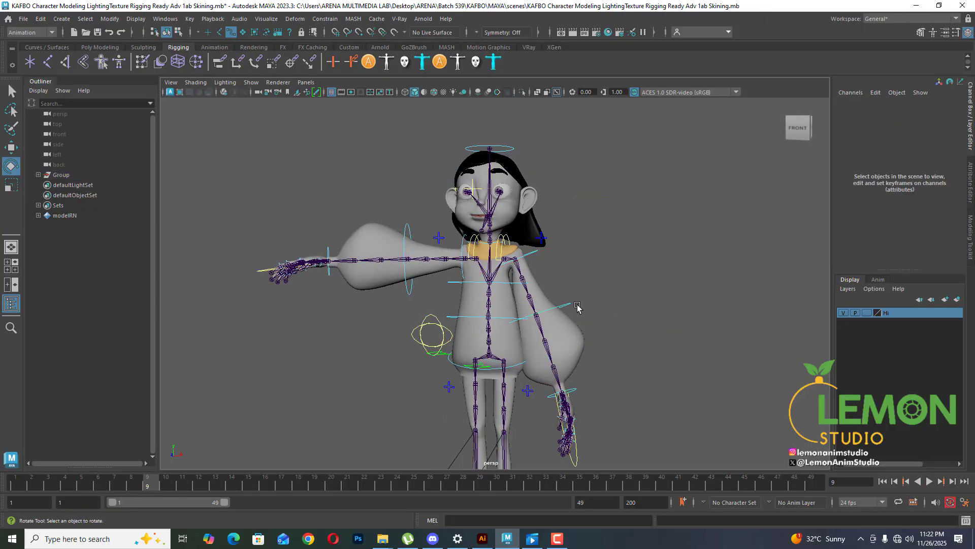
{"action": "left_click", "coordinate": [569, 305]}
{"action": "scroll", "coordinate": [660, 386], "scroll_direction": "down", "scroll_amount": 4}
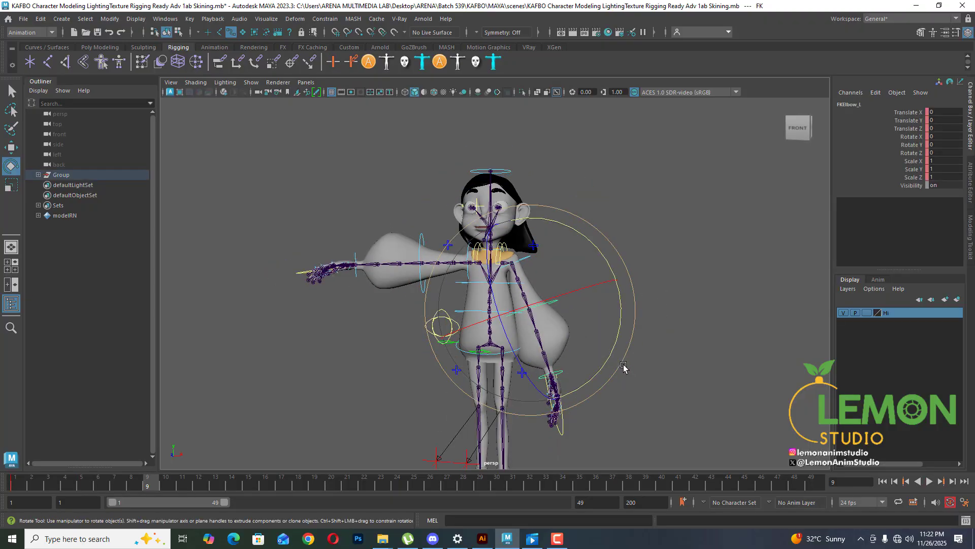
{"action": "left_click_drag", "start_coordinate": [631, 440], "coordinate": [294, 183]}
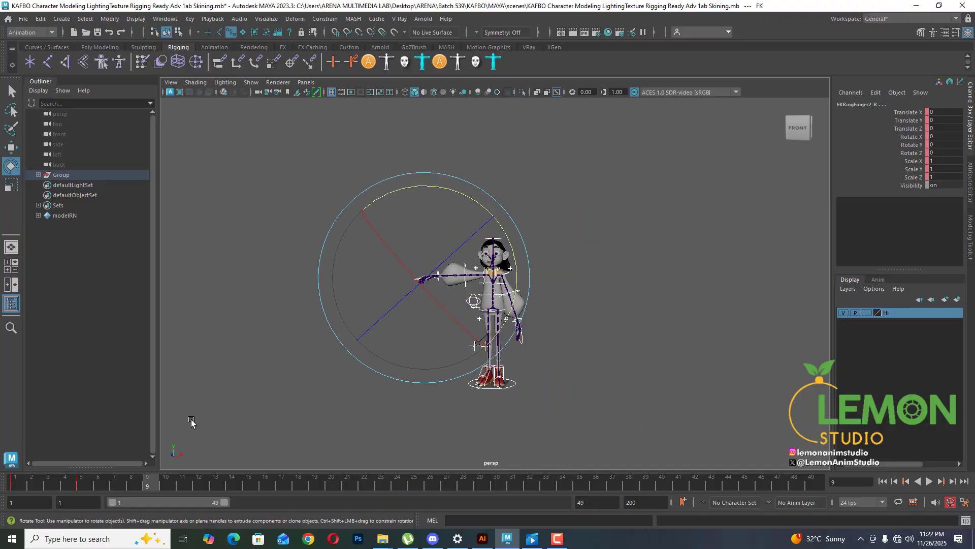
{"action": "left_click", "coordinate": [82, 482]}
{"action": "left_click", "coordinate": [15, 484]}
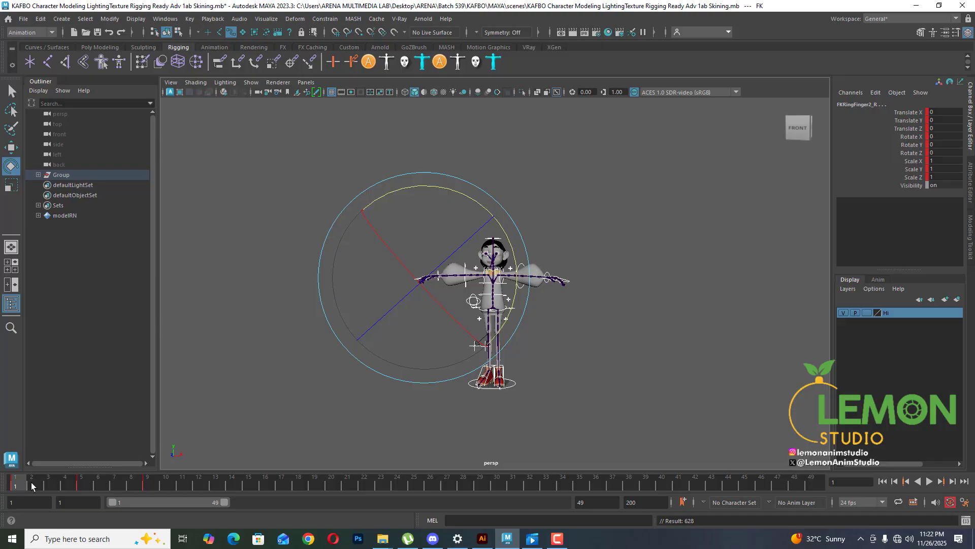
{"action": "left_click_drag", "start_coordinate": [31, 482], "coordinate": [151, 488]}
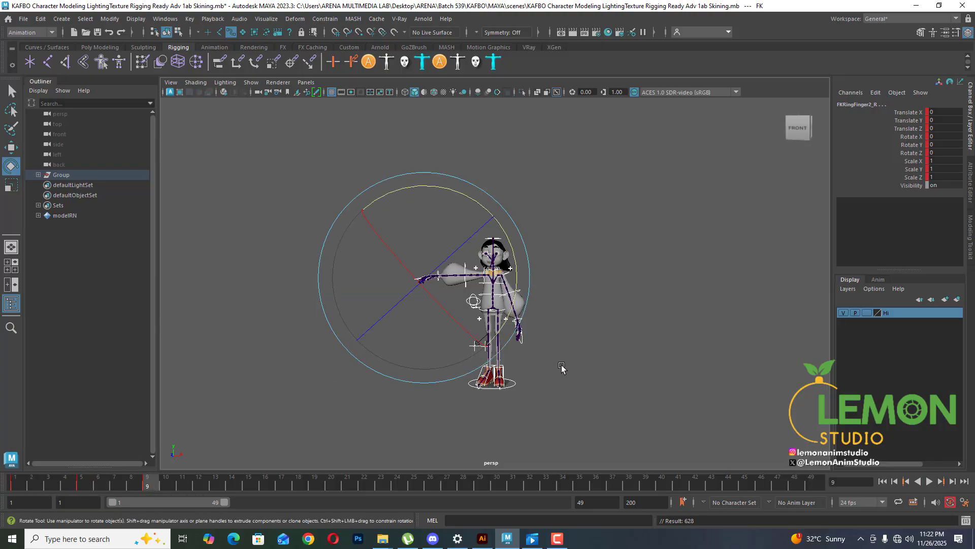
- At frame 9, rotate the left elbow FK control to about 96.5 in Z so the forearm points forward
{"action": "left_click", "coordinate": [561, 345]}
{"action": "left_click", "coordinate": [518, 321]}
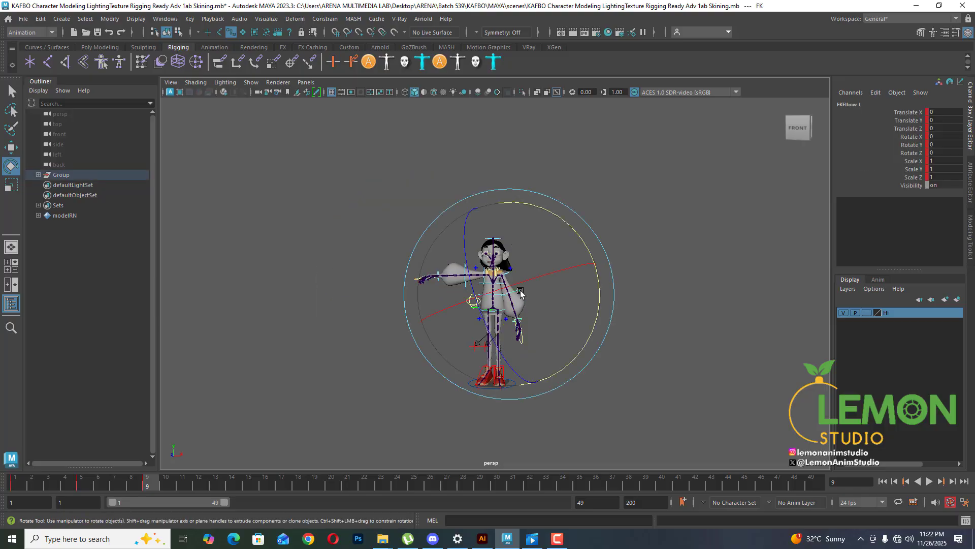
{"action": "left_click_drag", "start_coordinate": [561, 325], "coordinate": [405, 426], "text": "alt"}
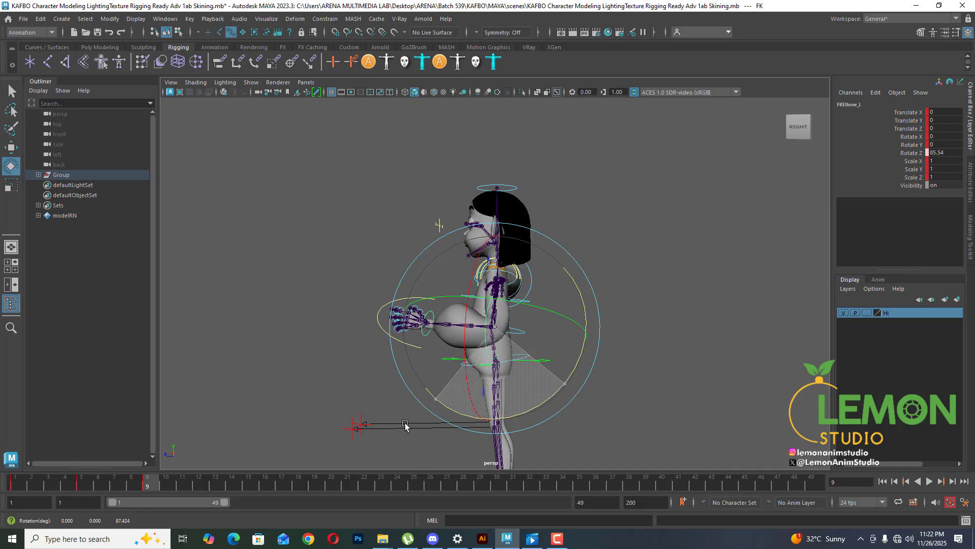
{"action": "left_click_drag", "start_coordinate": [575, 356], "coordinate": [541, 390], "text": "alt"}
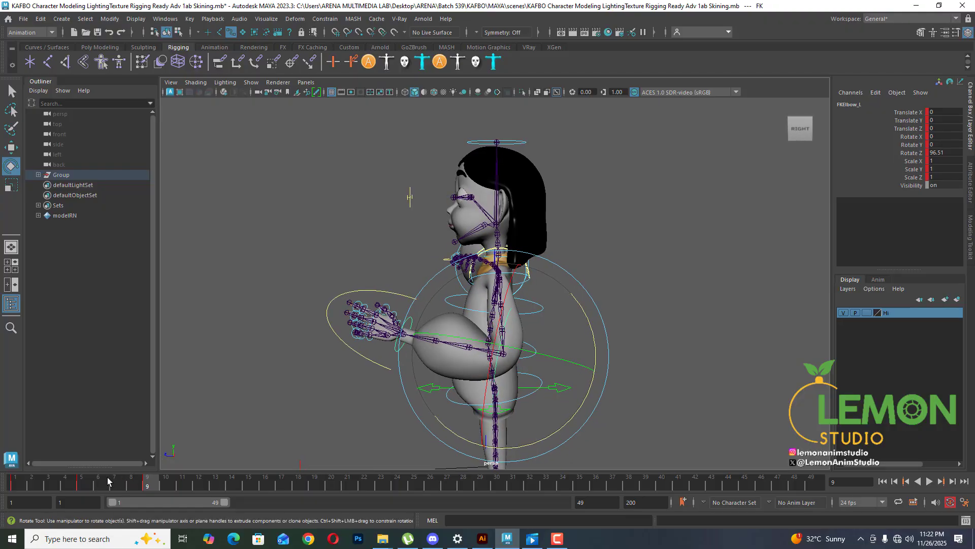
- Select all rig controls, move to frame 13 and set a key on them
{"action": "scroll", "coordinate": [573, 273], "scroll_direction": "down", "scroll_amount": 3}
{"action": "left_click_drag", "start_coordinate": [638, 173], "coordinate": [324, 518]}
{"action": "middle_click_drag", "start_coordinate": [654, 354], "coordinate": [627, 283], "text": "alt"}
{"action": "scroll", "coordinate": [626, 285], "scroll_direction": "down", "scroll_amount": 3}
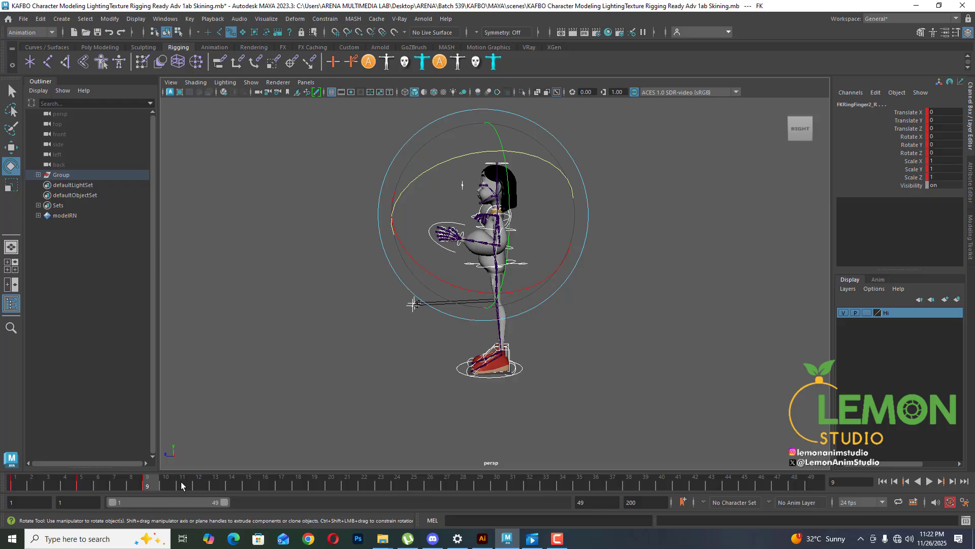
{"action": "left_click_drag", "start_coordinate": [155, 485], "coordinate": [224, 487]}
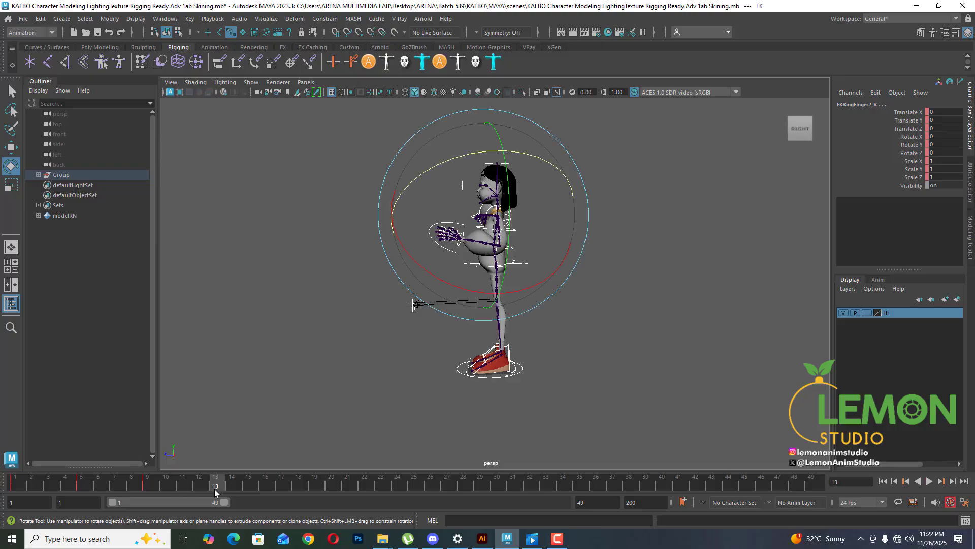
{"action": "key", "text": "s"}
- At frame 13, rotate the left wrist FK control to about -86.8 in X to twist the hand palm-down
{"action": "left_click_drag", "start_coordinate": [476, 388], "coordinate": [554, 348], "text": "alt"}
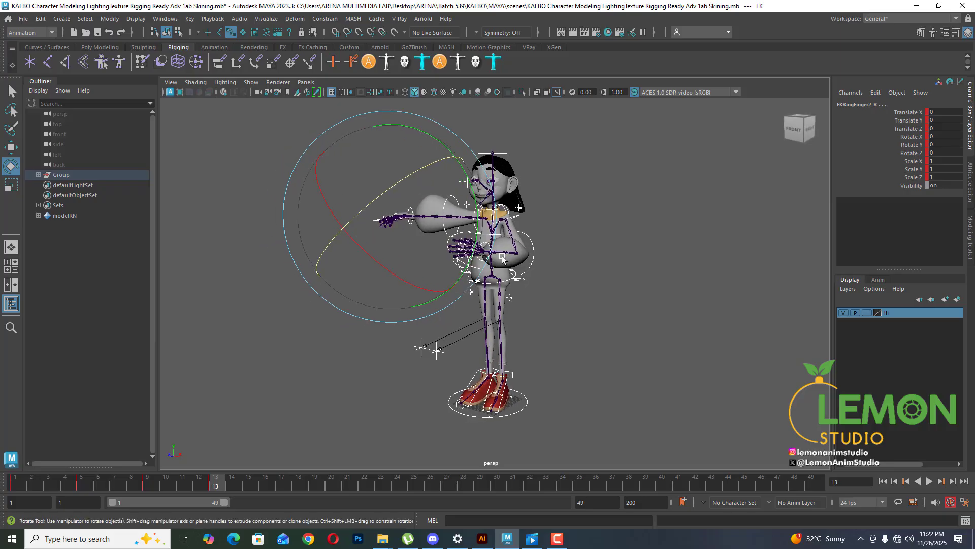
{"action": "scroll", "coordinate": [587, 285], "scroll_direction": "up", "scroll_amount": 5}
{"action": "left_click", "coordinate": [553, 280]}
{"action": "left_click", "coordinate": [478, 241]}
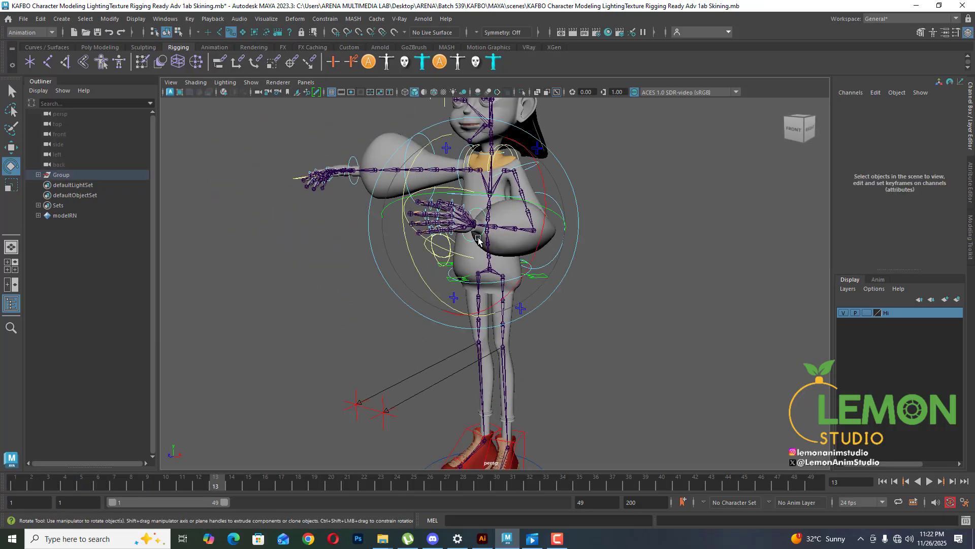
{"action": "left_click_drag", "start_coordinate": [478, 241], "coordinate": [459, 283], "text": "alt"}
{"action": "left_click_drag", "start_coordinate": [459, 283], "coordinate": [611, 270], "text": "alt"}
{"action": "scroll", "coordinate": [611, 270], "scroll_direction": "up", "scroll_amount": 6}
{"action": "middle_click_drag", "start_coordinate": [732, 244], "coordinate": [591, 330], "text": "alt"}
{"action": "left_click_drag", "start_coordinate": [592, 331], "coordinate": [376, 325], "text": "alt"}
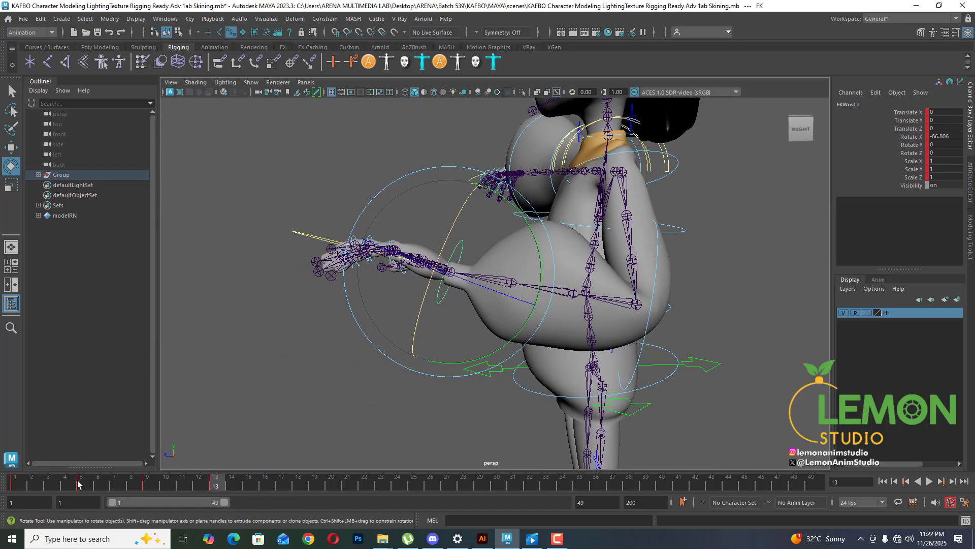
- Scrub the timeline from frame 1 to frame 13 and examine the left arm and wrist deformation from several angles
{"action": "left_click_drag", "start_coordinate": [22, 484], "coordinate": [87, 485]}
{"action": "left_click_drag", "start_coordinate": [282, 332], "coordinate": [491, 330], "text": "alt"}
{"action": "left_click_drag", "start_coordinate": [53, 482], "coordinate": [152, 485]}
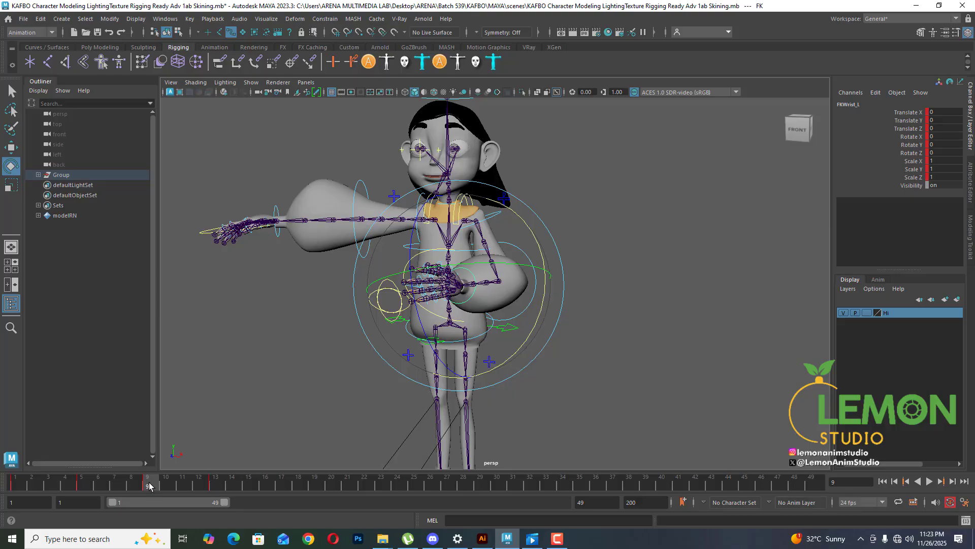
{"action": "mouse_move", "coordinate": [213, 483]}
{"action": "left_mouse_down"}
{"action": "mouse_move", "coordinate": [204, 483]}
{"action": "mouse_move", "coordinate": [215, 487]}
{"action": "left_mouse_up"}
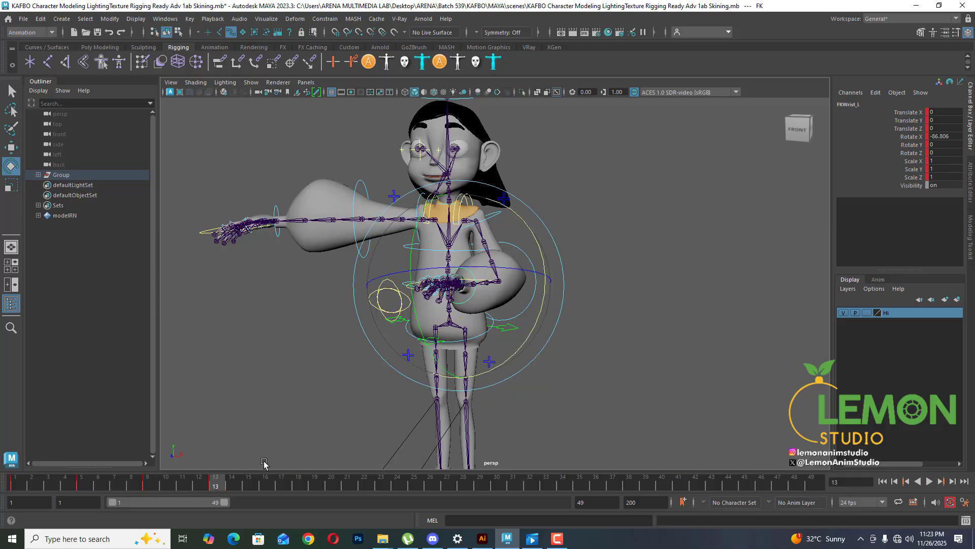
{"action": "left_click_drag", "start_coordinate": [612, 359], "coordinate": [425, 402], "text": "alt"}
{"action": "left_click_drag", "start_coordinate": [513, 347], "coordinate": [563, 331], "text": "alt"}
{"action": "scroll", "coordinate": [617, 320], "scroll_direction": "up", "scroll_amount": 4}
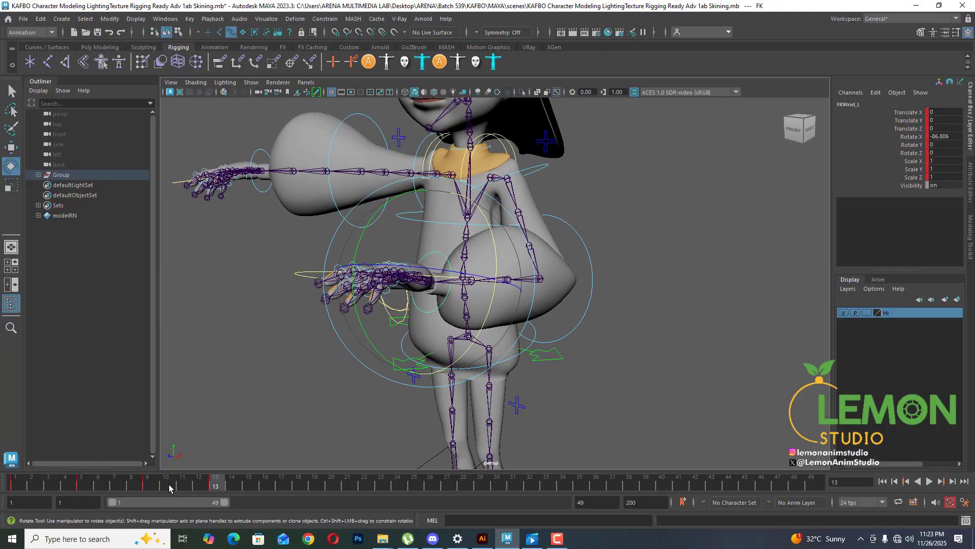
- Move to frame 17 and set a key on all rig controls
{"action": "left_click", "coordinate": [277, 481]}
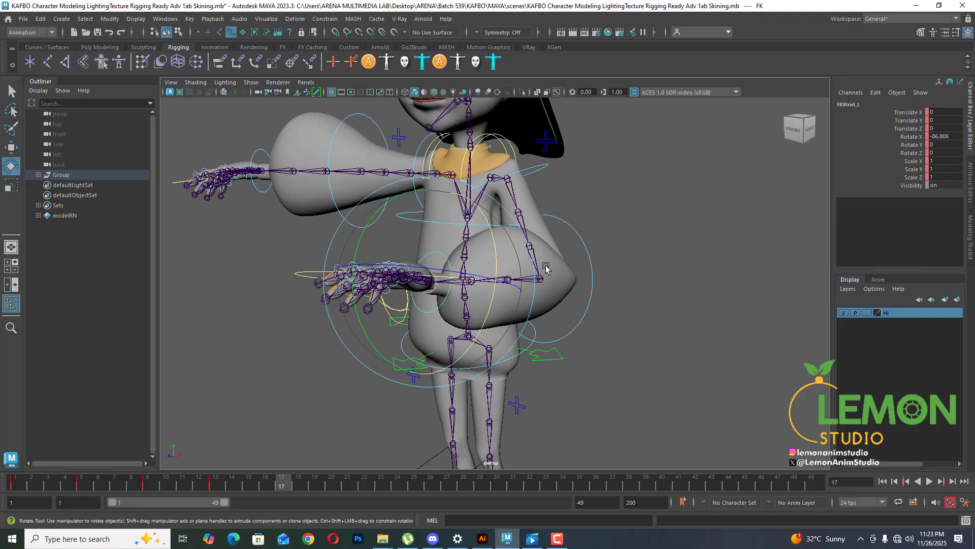
{"action": "scroll", "coordinate": [688, 266], "scroll_direction": "down", "scroll_amount": 6}
{"action": "scroll", "coordinate": [688, 268], "scroll_direction": "down", "scroll_amount": 4}
{"action": "left_click_drag", "start_coordinate": [596, 416], "coordinate": [365, 82]}
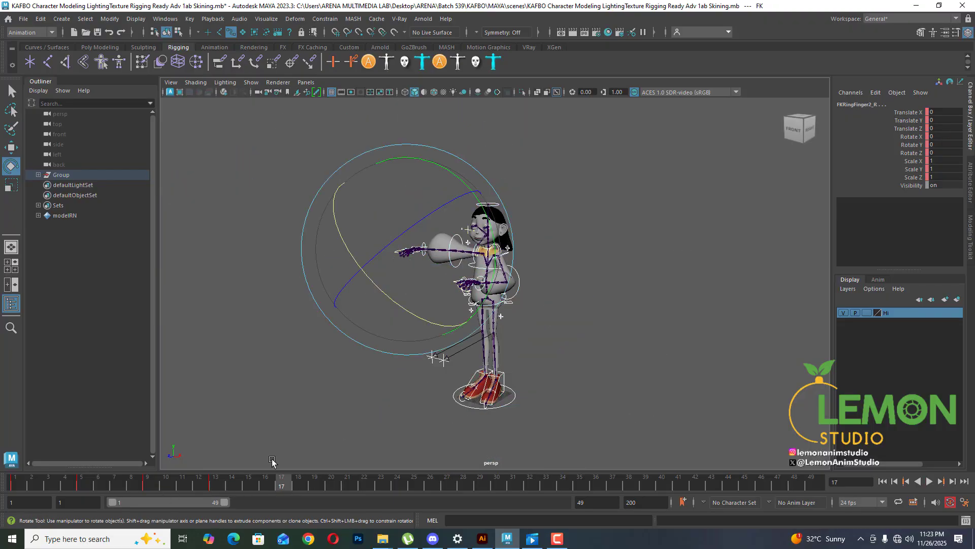
- At frame 17, rotate the left wrist FK control to about 89.5 in Y to bend the hand downward
{"action": "scroll", "coordinate": [462, 290], "scroll_direction": "up", "scroll_amount": 10}
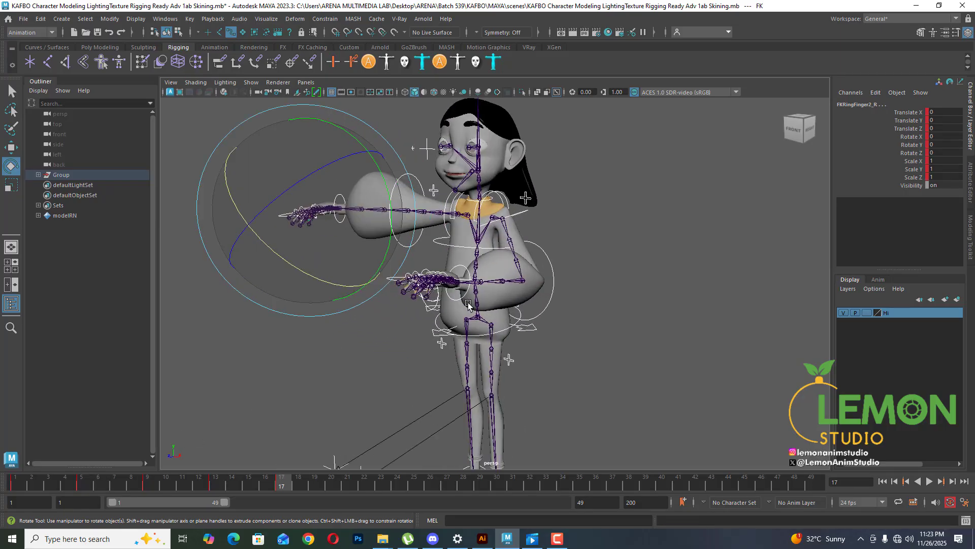
{"action": "left_click", "coordinate": [424, 308]}
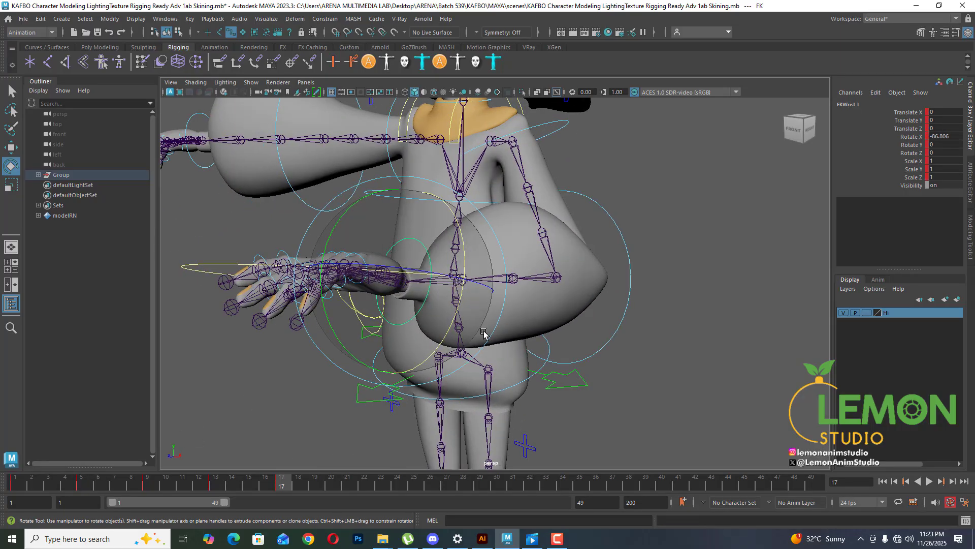
{"action": "left_click_drag", "start_coordinate": [484, 336], "coordinate": [406, 325], "text": "alt"}
{"action": "left_click_drag", "start_coordinate": [319, 276], "coordinate": [369, 410]}
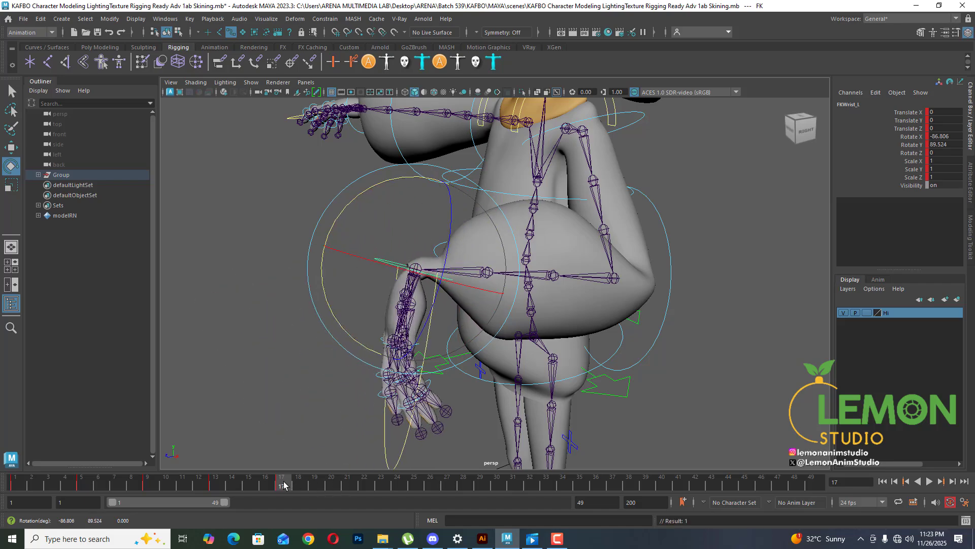
- Move to frame 21 and set a key on all rig controls
{"action": "left_click_drag", "start_coordinate": [295, 485], "coordinate": [348, 484]}
{"action": "scroll", "coordinate": [525, 349], "scroll_direction": "down", "scroll_amount": 9}
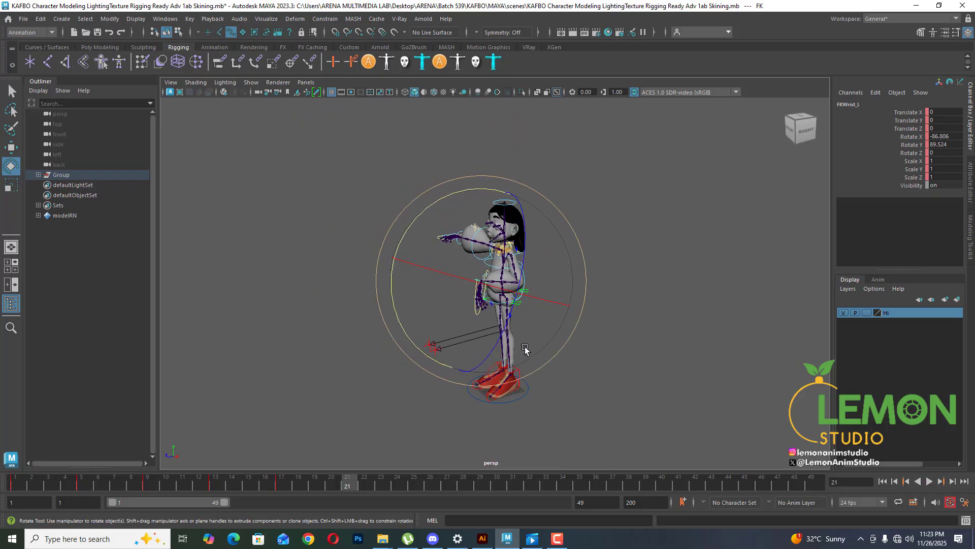
{"action": "scroll", "coordinate": [525, 348], "scroll_direction": "down", "scroll_amount": 2}
{"action": "left_click_drag", "start_coordinate": [601, 420], "coordinate": [374, 134]}
{"action": "key", "text": "s"}
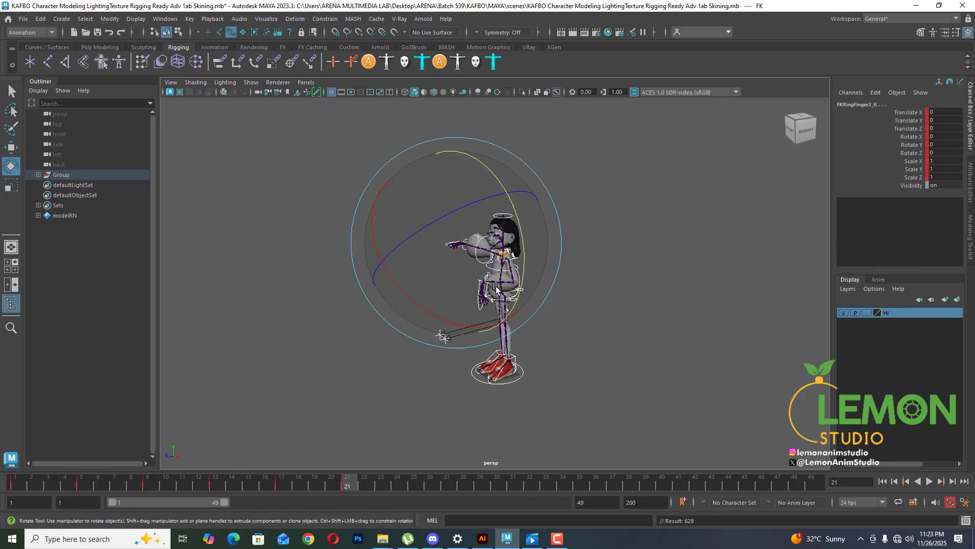
- At frame 21, rotate the left wrist FK control to about -79.4 in Y to bend the hand upward
{"action": "scroll", "coordinate": [496, 288], "scroll_direction": "up", "scroll_amount": 8}
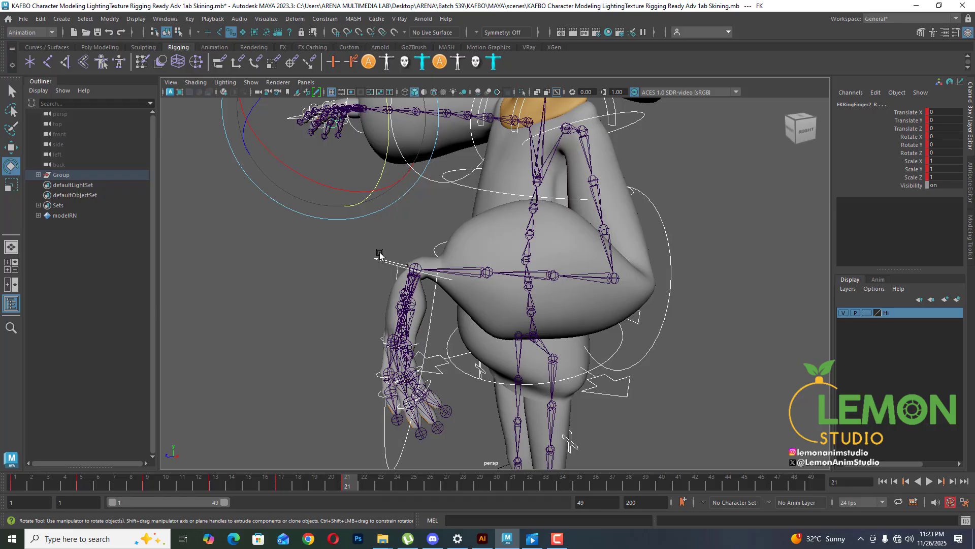
{"action": "left_click", "coordinate": [378, 258]}
{"action": "scroll", "coordinate": [367, 288], "scroll_direction": "down", "scroll_amount": 4}
{"action": "left_click_drag", "start_coordinate": [361, 309], "coordinate": [317, 464]}
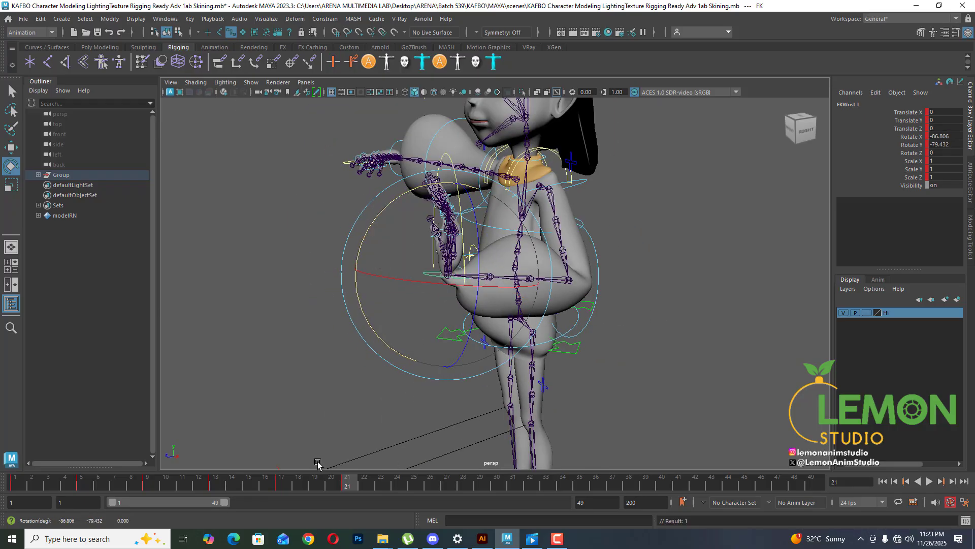
- Examine the left wrist poses at frames 17, 21 and 25 from the front
{"action": "scroll", "coordinate": [603, 276], "scroll_direction": "down", "scroll_amount": 3}
{"action": "left_click_drag", "start_coordinate": [534, 290], "coordinate": [515, 315], "text": "alt"}
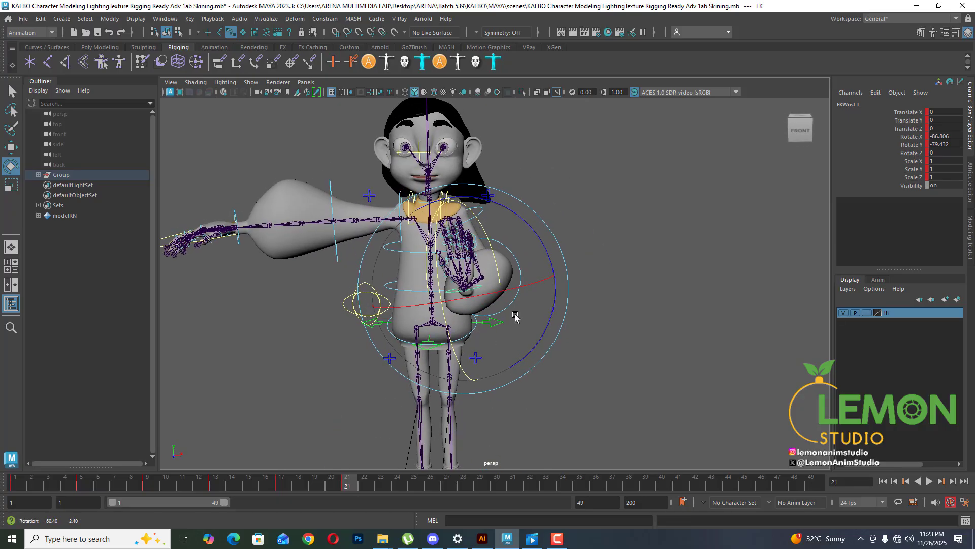
{"action": "left_click_drag", "start_coordinate": [365, 484], "coordinate": [414, 484]}
{"action": "scroll", "coordinate": [609, 278], "scroll_direction": "down", "scroll_amount": 3}
{"action": "left_click_drag", "start_coordinate": [613, 277], "coordinate": [566, 297], "text": "alt"}
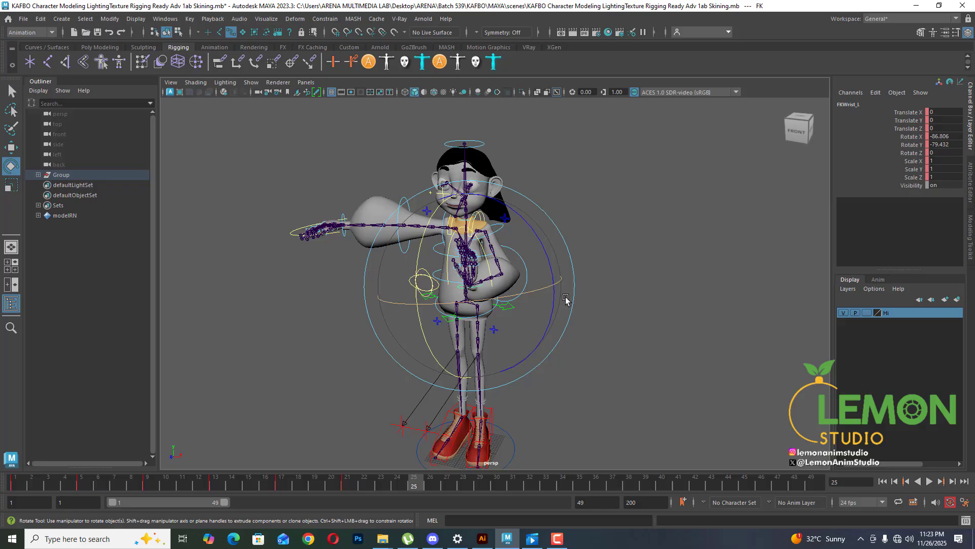
{"action": "left_click", "coordinate": [282, 487]}
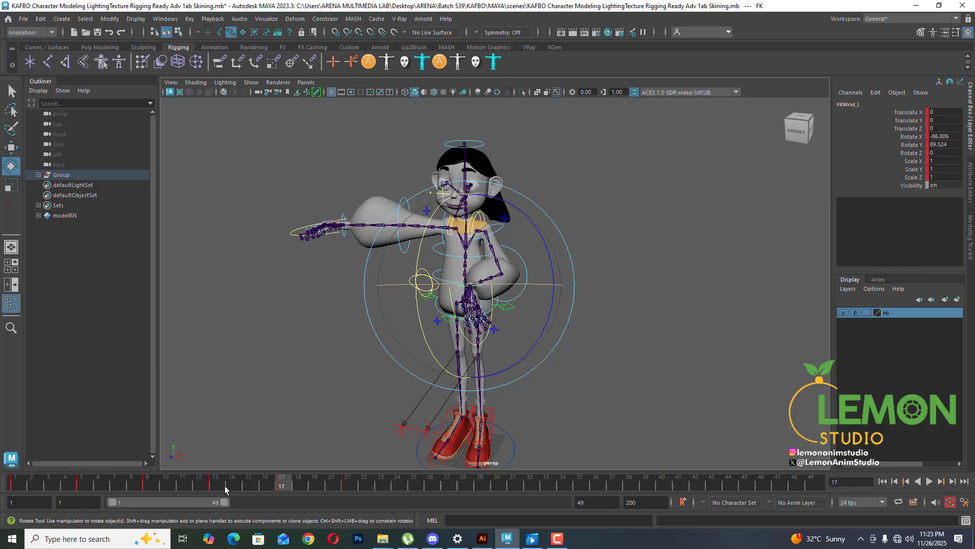
{"action": "left_click", "coordinate": [354, 486]}
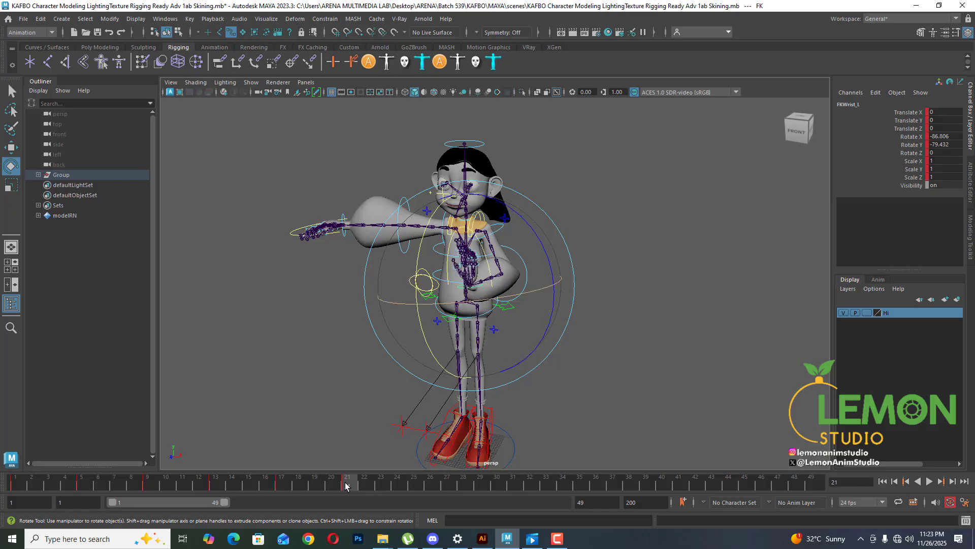
- Copy the left wrist control's key from frame 13 and paste it at frame 25
{"action": "left_click", "coordinate": [218, 485]}
{"action": "right_click", "coordinate": [216, 486]}
{"action": "left_click", "coordinate": [265, 300]}
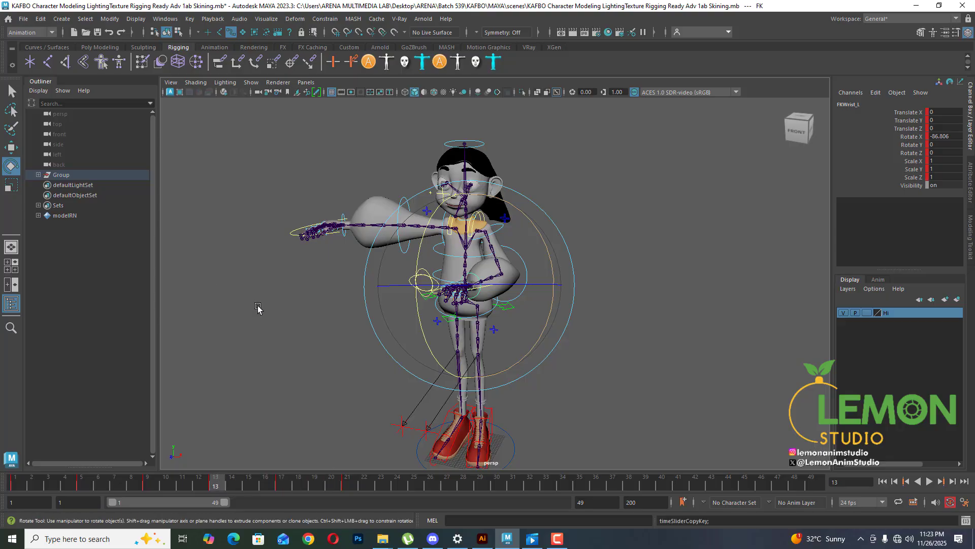
{"action": "left_click", "coordinate": [414, 485]}
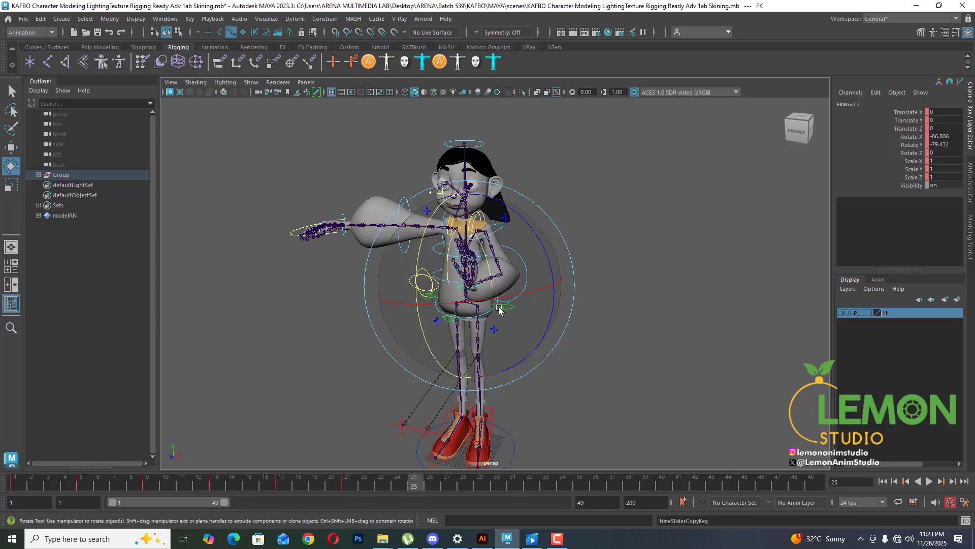
{"action": "right_click", "coordinate": [419, 484]}
{"action": "mouse_move", "coordinate": [514, 314]}
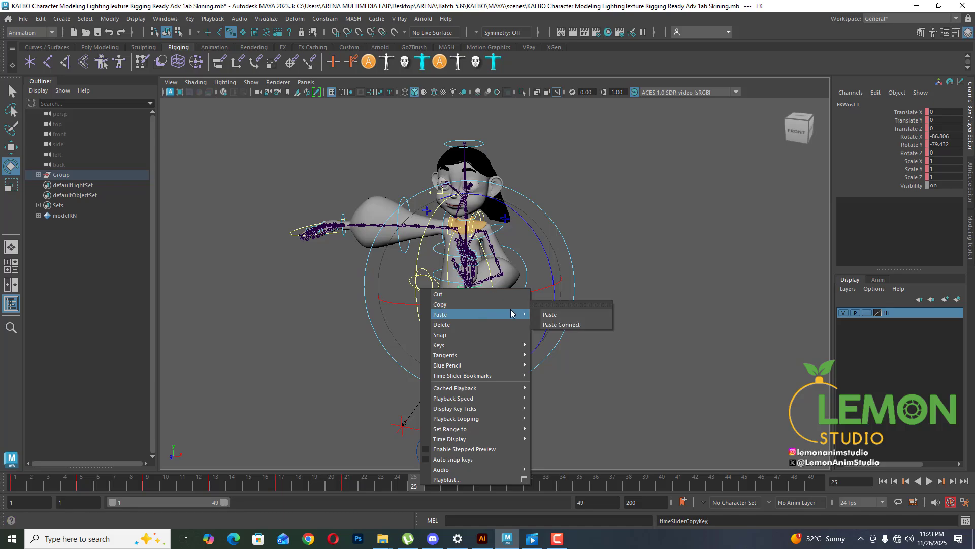
{"action": "left_click", "coordinate": [549, 315]}
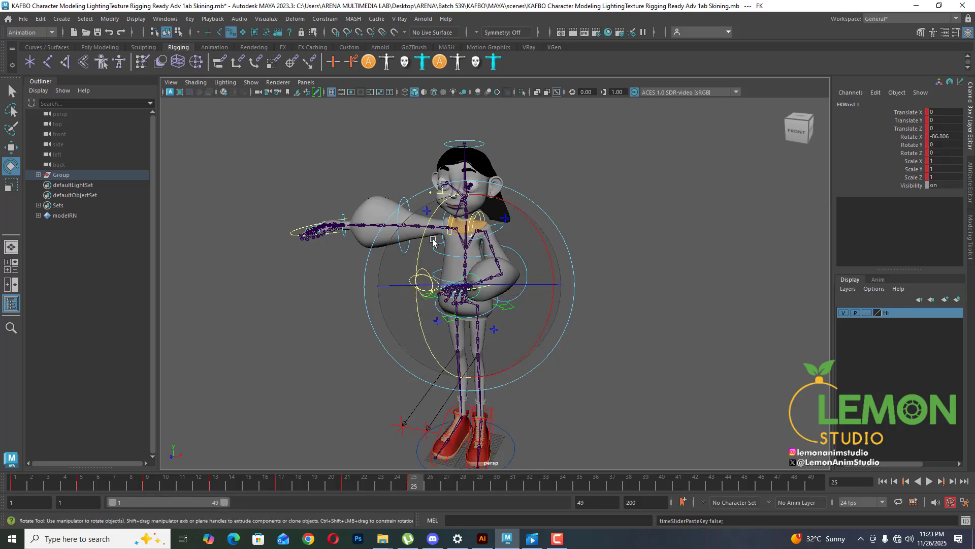
- At frame 29, rotate the left wrist FK control to about 84.2 in Y and scrub through the motion
{"action": "left_click_drag", "start_coordinate": [419, 486], "coordinate": [481, 486]}
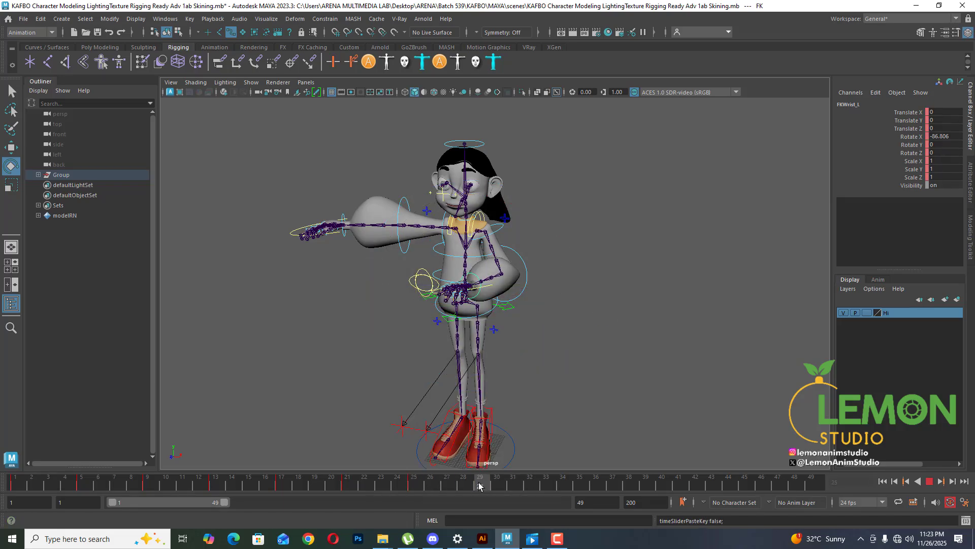
{"action": "left_click_drag", "start_coordinate": [418, 268], "coordinate": [420, 382]}
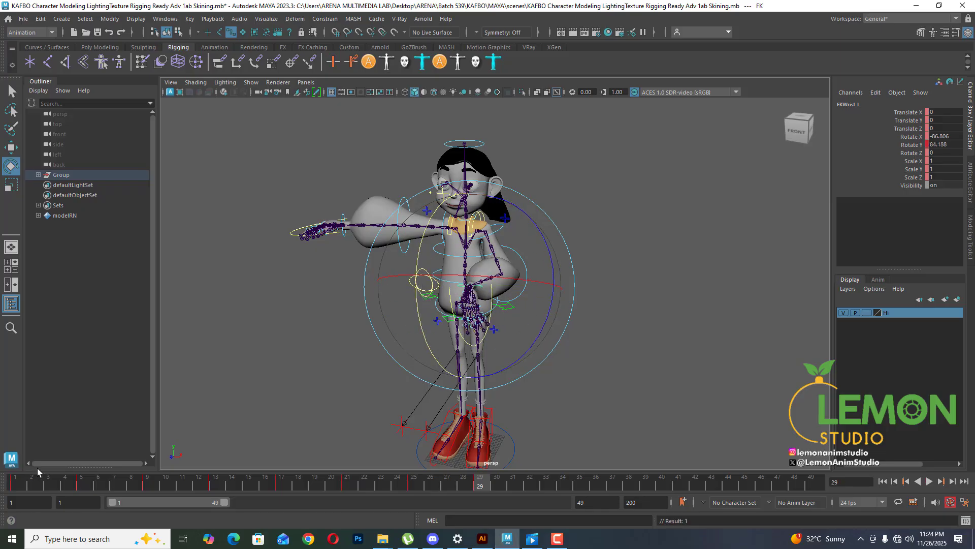
{"action": "left_click_drag", "start_coordinate": [297, 489], "coordinate": [479, 485]}
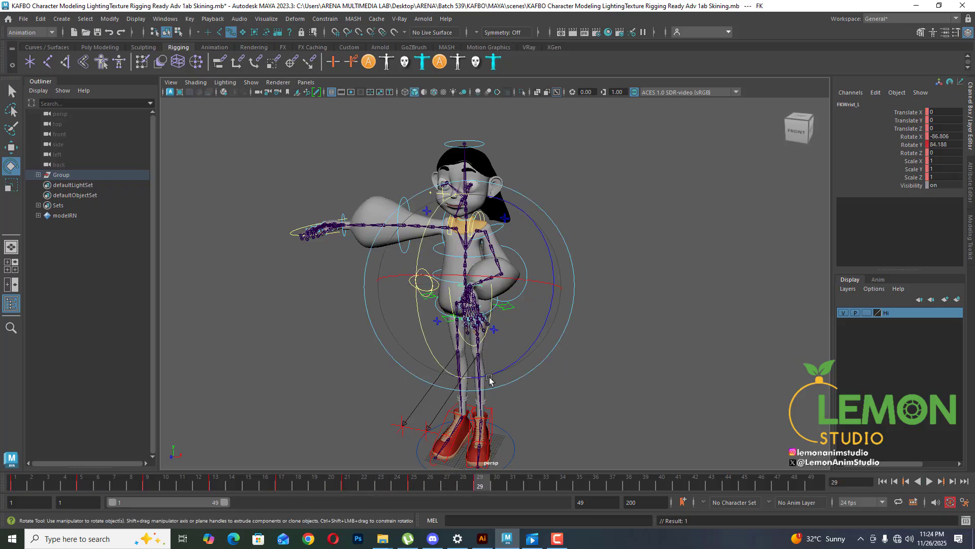
- Copy the left wrist key from frame 25 to frame 33, and set a key on all rig controls there
{"action": "left_click", "coordinate": [414, 486]}
{"action": "right_click", "coordinate": [415, 484]}
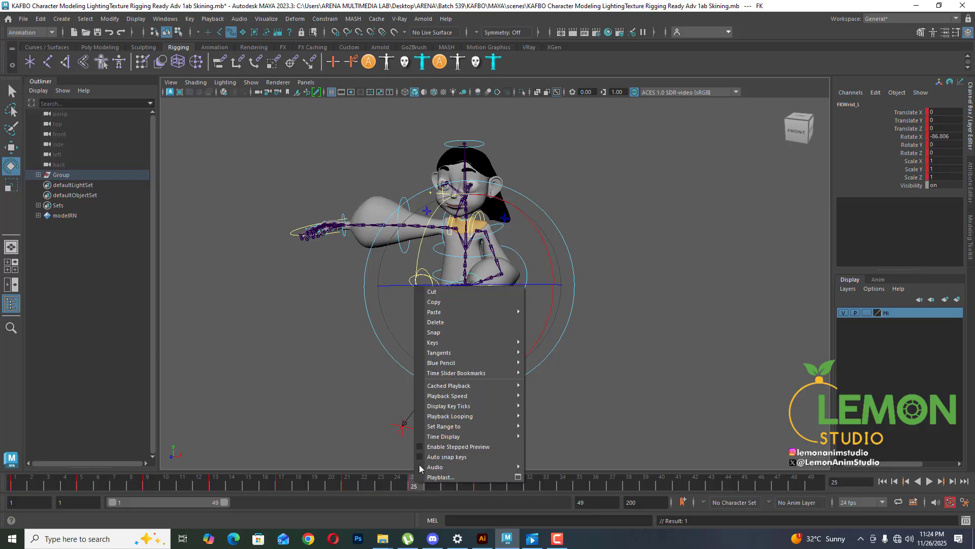
{"action": "left_click", "coordinate": [454, 303]}
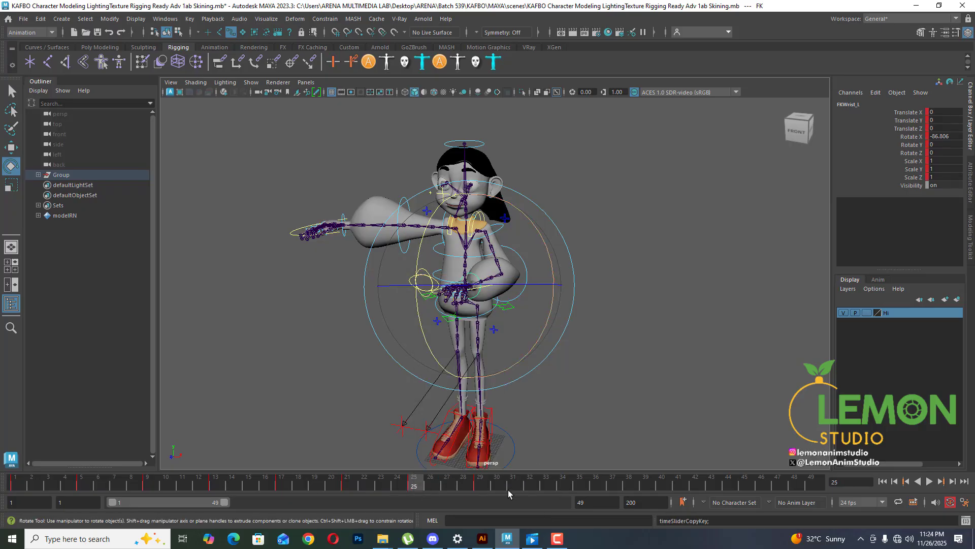
{"action": "left_click", "coordinate": [540, 484]}
{"action": "right_click", "coordinate": [541, 484]}
{"action": "mouse_move", "coordinate": [615, 318]}
{"action": "left_click", "coordinate": [681, 318]}
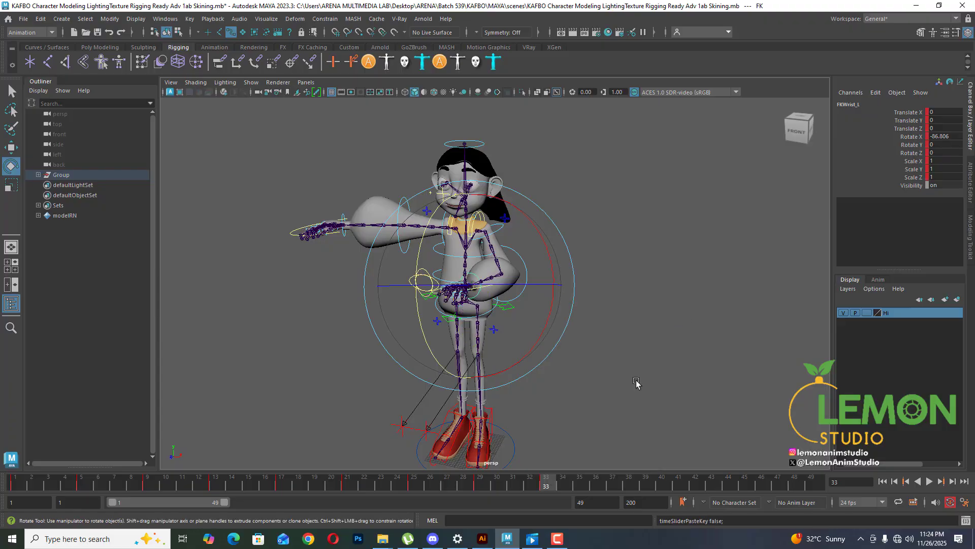
{"action": "scroll", "coordinate": [586, 252], "scroll_direction": "down", "scroll_amount": 5}
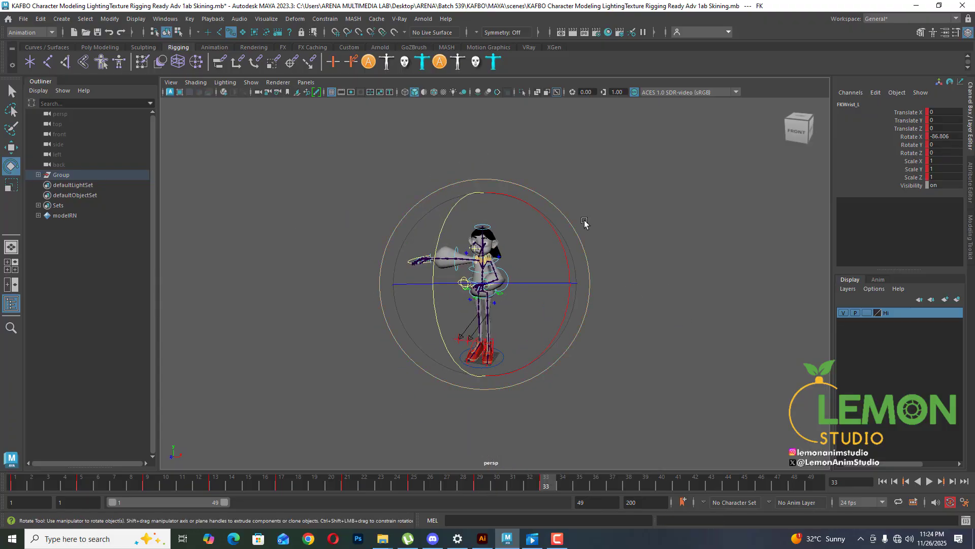
{"action": "left_click_drag", "start_coordinate": [619, 155], "coordinate": [363, 471]}
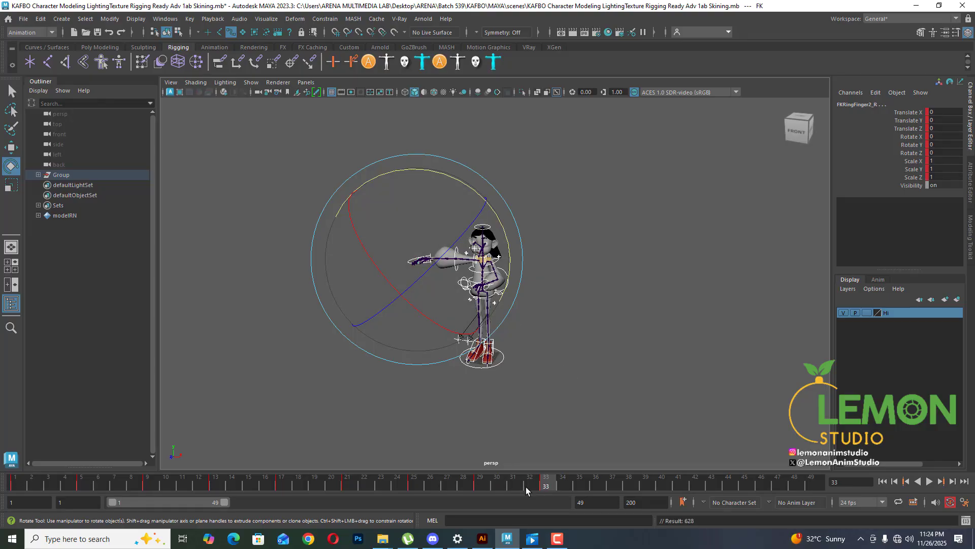
- Step back through the keys from frame 33 to frame 9, and play and scrub the animation to check the poses
{"action": "left_click", "coordinate": [906, 482]}
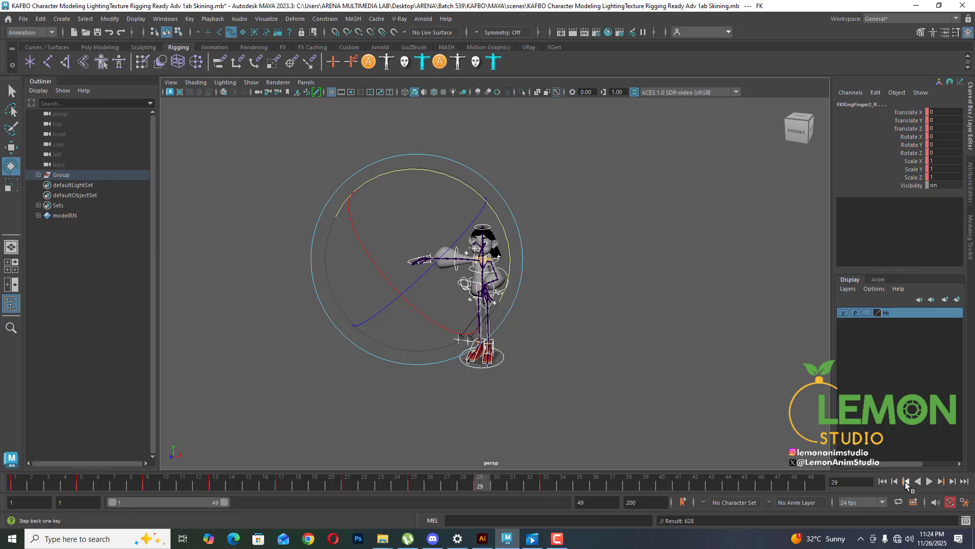
{"action": "left_click", "coordinate": [906, 482]}
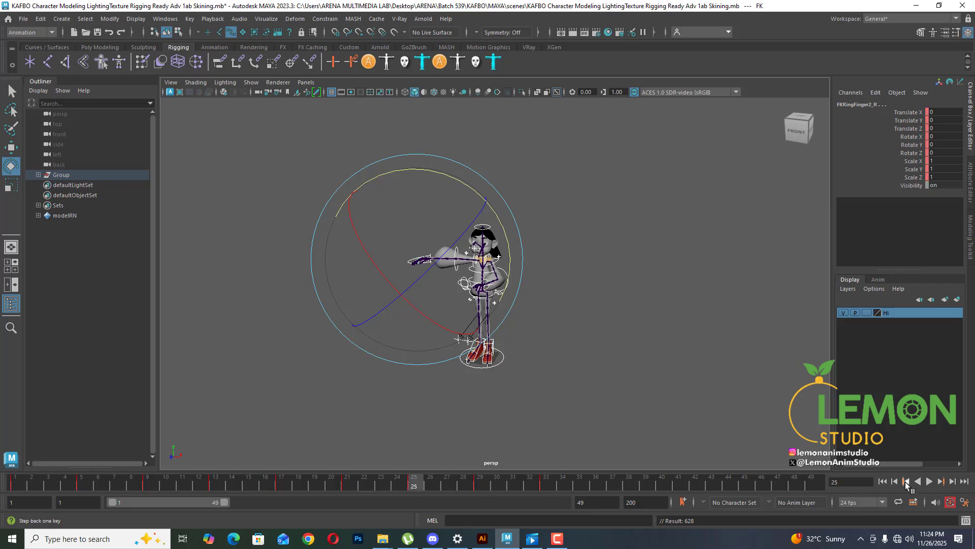
{"action": "left_click", "coordinate": [906, 482]}
{"action": "left_click", "coordinate": [906, 483]}
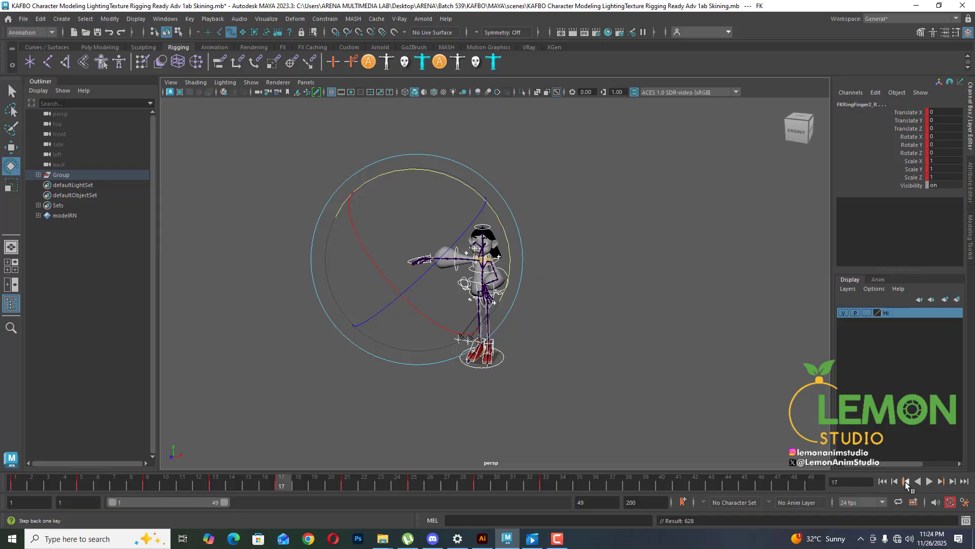
{"action": "left_click", "coordinate": [906, 482]}
{"action": "left_click", "coordinate": [906, 482]}
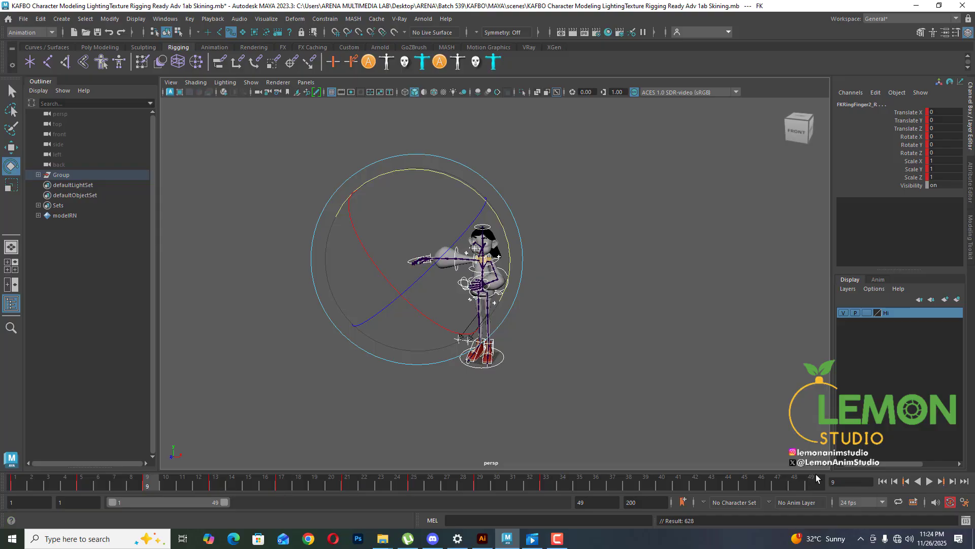
{"action": "key", "text": "alt+v"}
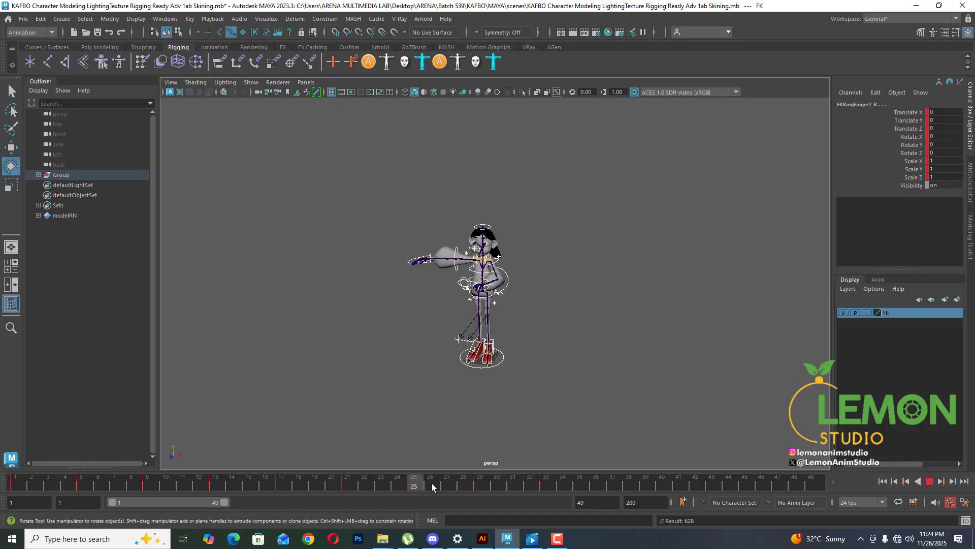
{"action": "left_click", "coordinate": [557, 458]}
{"action": "left_click_drag", "start_coordinate": [569, 492], "coordinate": [530, 483]}
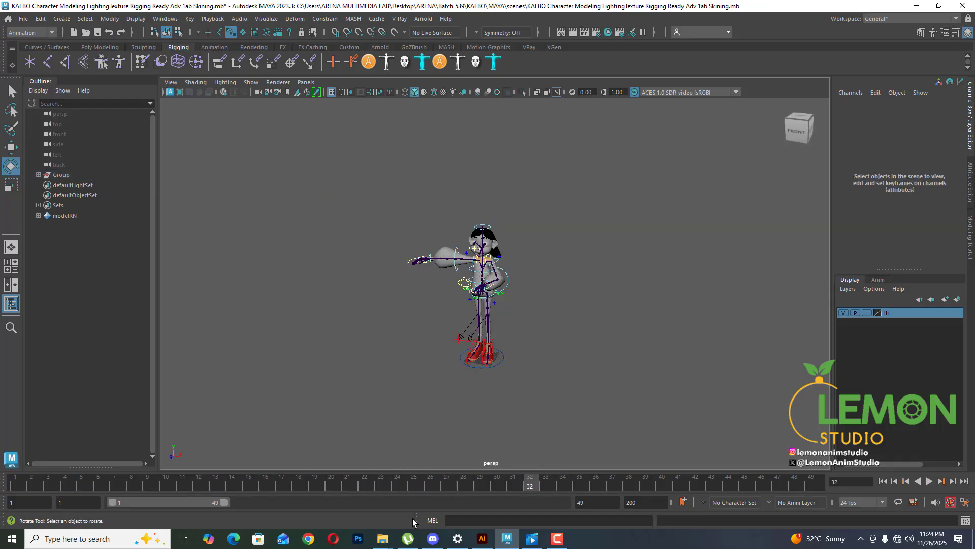
- At frame 37, set translation and the X and Y rotation of the left shoulder, elbow and wrist FK controls to 0
{"action": "scroll", "coordinate": [559, 324], "scroll_direction": "up", "scroll_amount": 5}
{"action": "left_click_drag", "start_coordinate": [559, 324], "coordinate": [478, 310], "text": "alt"}
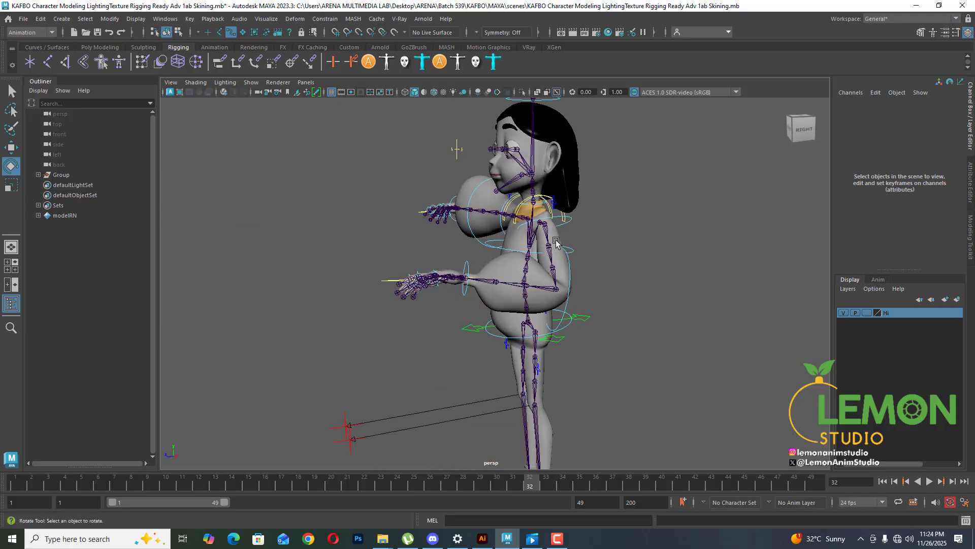
{"action": "left_click", "coordinate": [570, 219]}
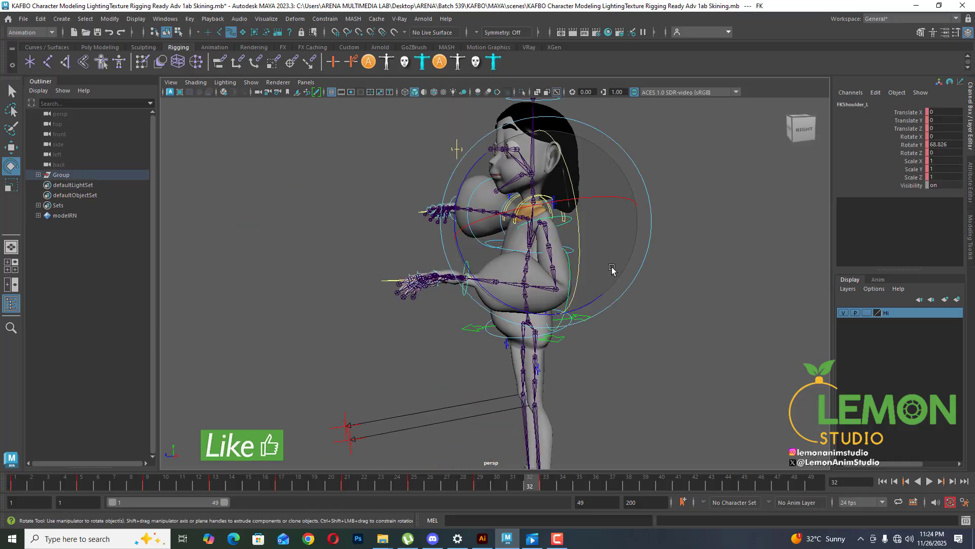
{"action": "key", "text": "q"}
{"action": "left_click_drag", "start_coordinate": [574, 310], "coordinate": [454, 269], "text": "alt"}
{"action": "left_click", "coordinate": [577, 313]}
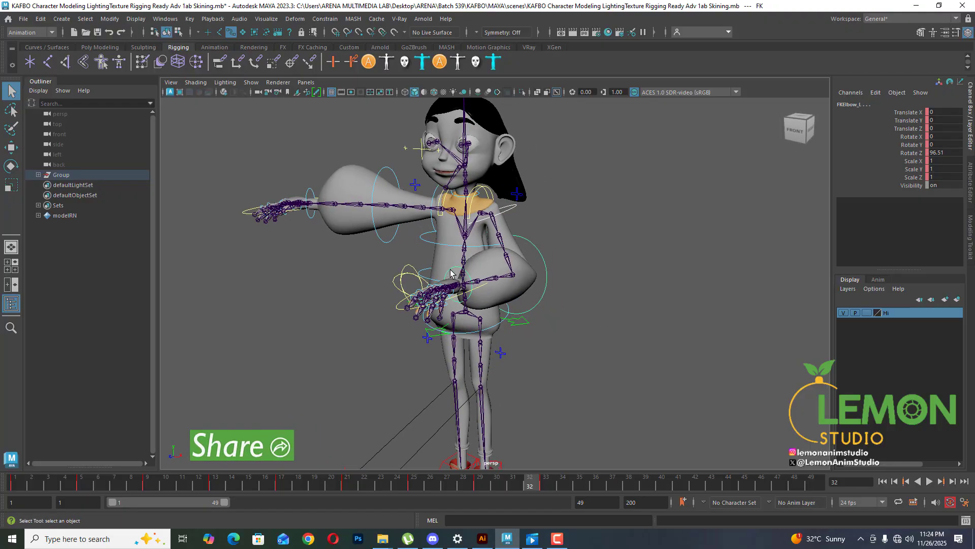
{"action": "left_click", "coordinate": [545, 483]}
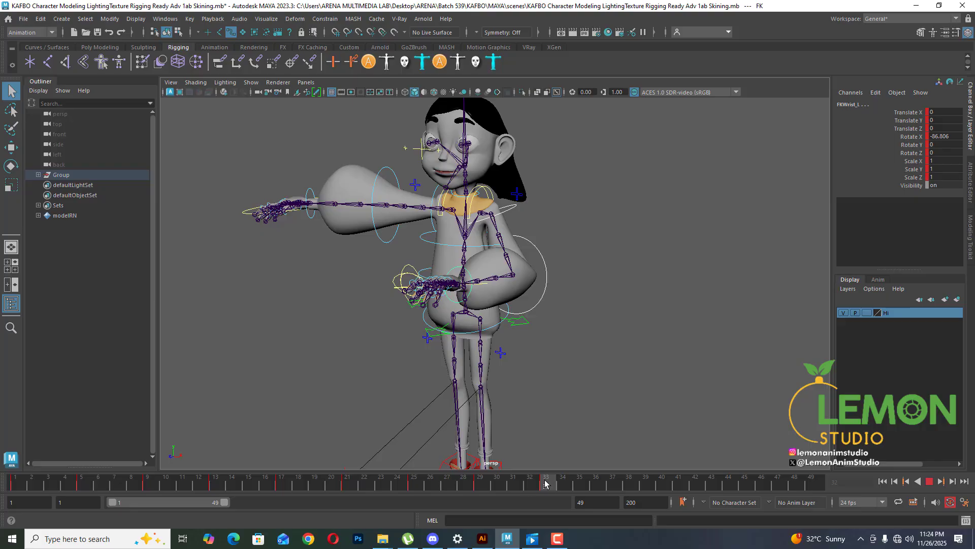
{"action": "mouse_move", "coordinate": [545, 484]}
{"action": "left_mouse_down"}
{"action": "mouse_move", "coordinate": [513, 484]}
{"action": "mouse_move", "coordinate": [546, 488]}
{"action": "left_mouse_up"}
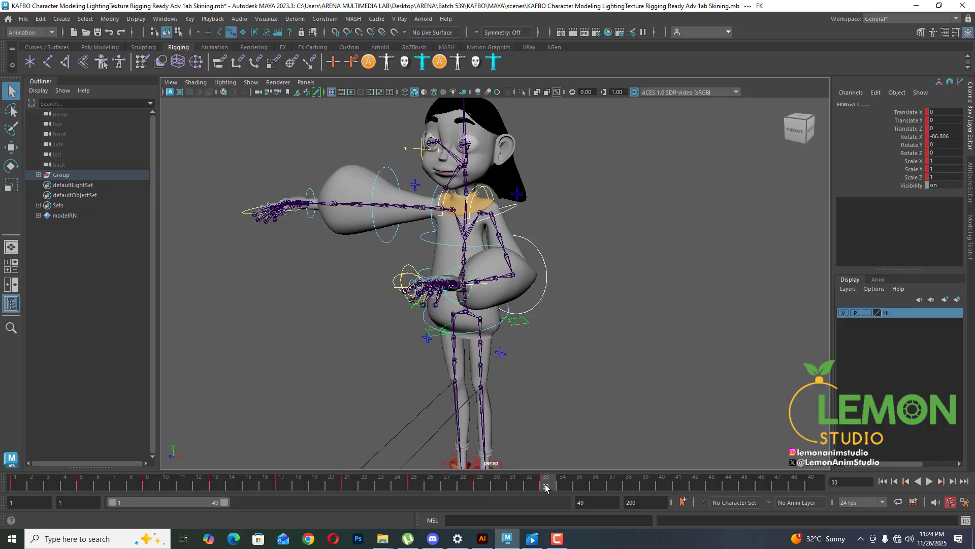
{"action": "left_click", "coordinate": [613, 485]}
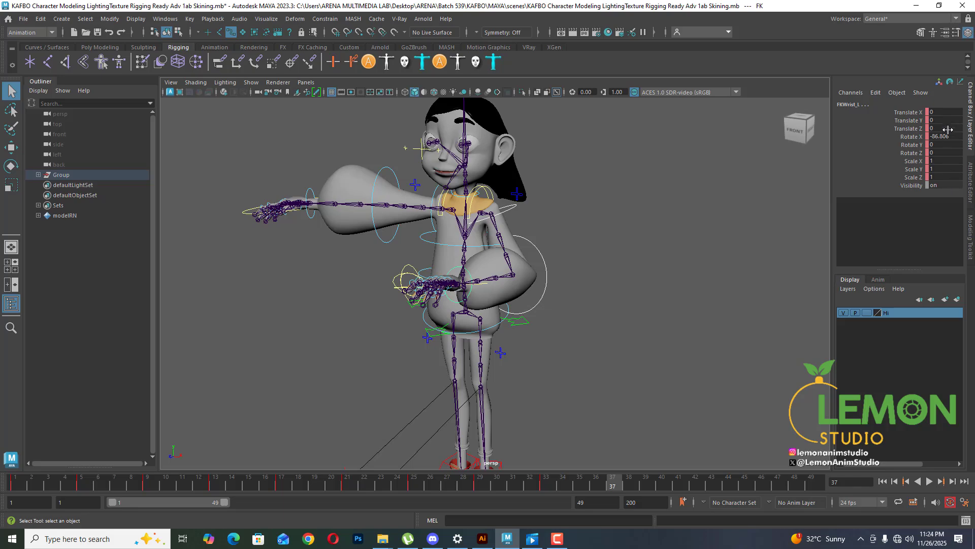
{"action": "left_click_drag", "start_coordinate": [951, 113], "coordinate": [953, 139]}
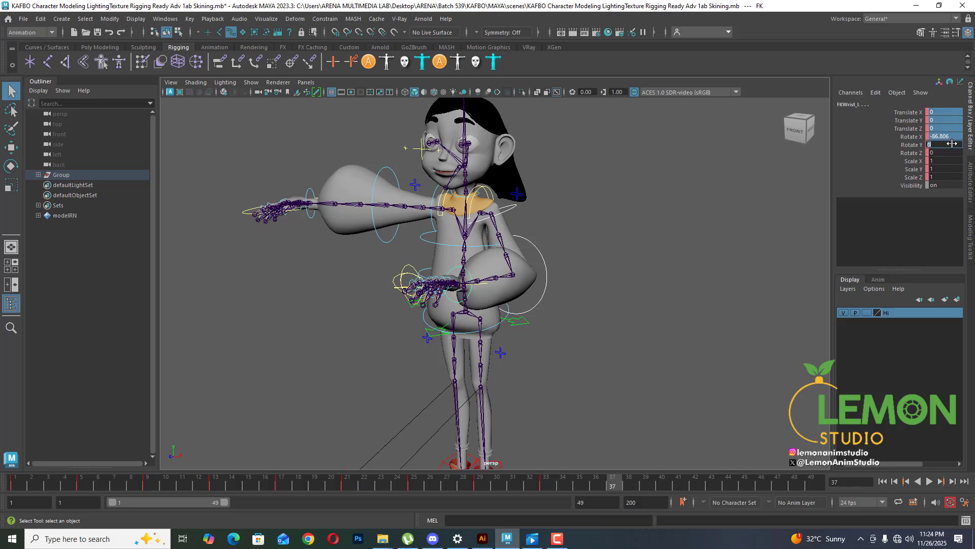
{"action": "left_click", "coordinate": [951, 144]}
{"action": "type", "text": "0"}
{"action": "key", "text": "Return"}
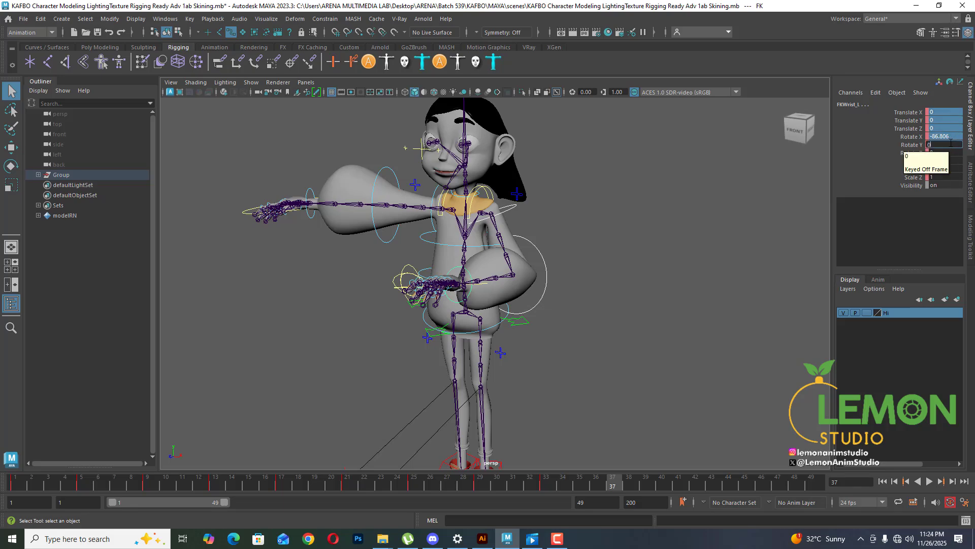
- At frame 37, set the left elbow FK control's Z rotation to 0, and play and scrub the motion
{"action": "left_click_drag", "start_coordinate": [535, 327], "coordinate": [557, 213], "text": "alt"}
{"action": "left_click", "coordinate": [563, 219]}
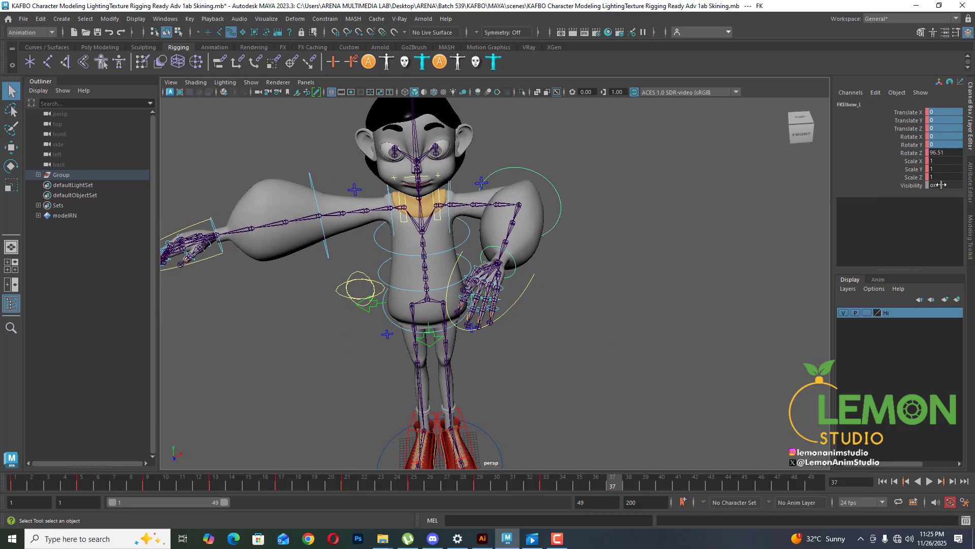
{"action": "left_click", "coordinate": [954, 149]}
{"action": "type", "text": "0"}
{"action": "key", "text": "Return"}
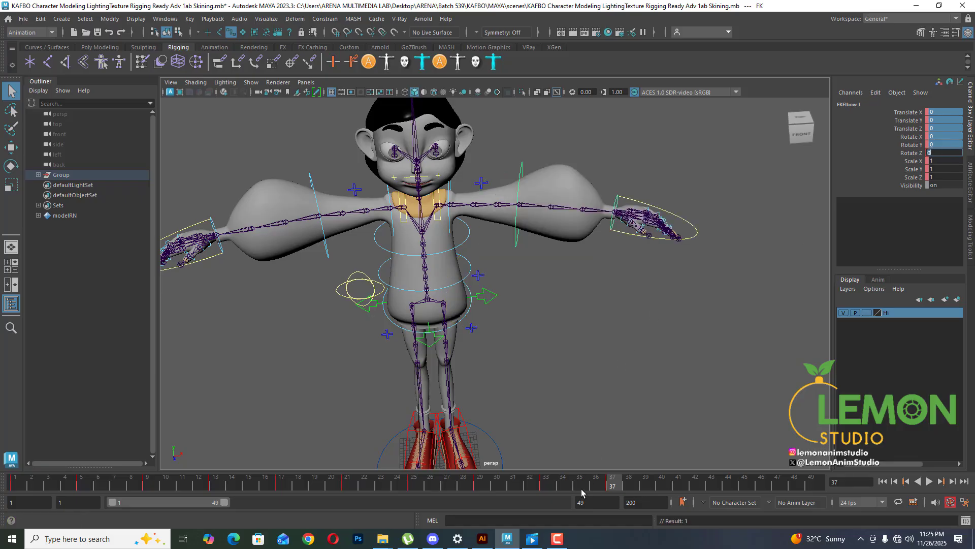
{"action": "key", "text": "alt+v"}
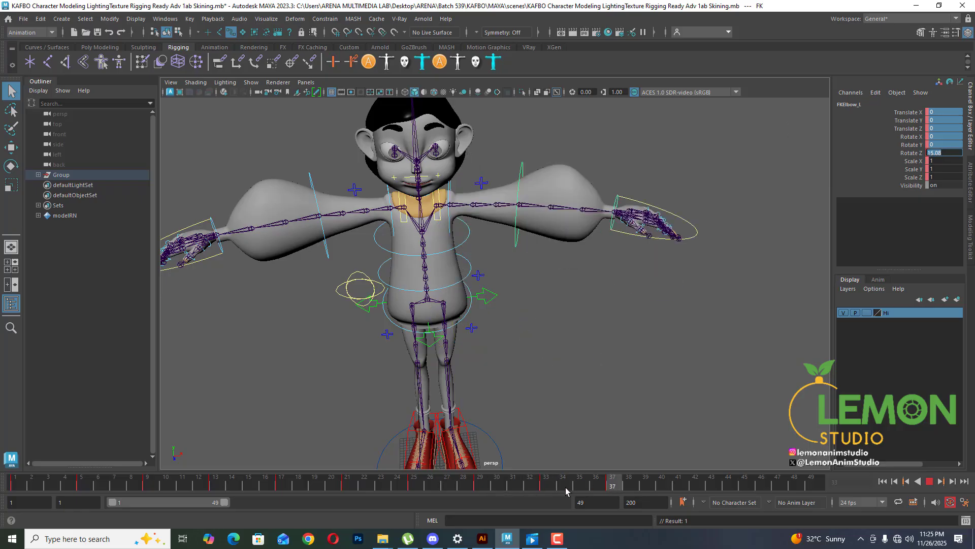
{"action": "left_click_drag", "start_coordinate": [460, 497], "coordinate": [673, 497]}
- Select all the rig controls and set a key on them at frame 37, then clear the selection
{"action": "scroll", "coordinate": [637, 418], "scroll_direction": "down", "scroll_amount": 7}
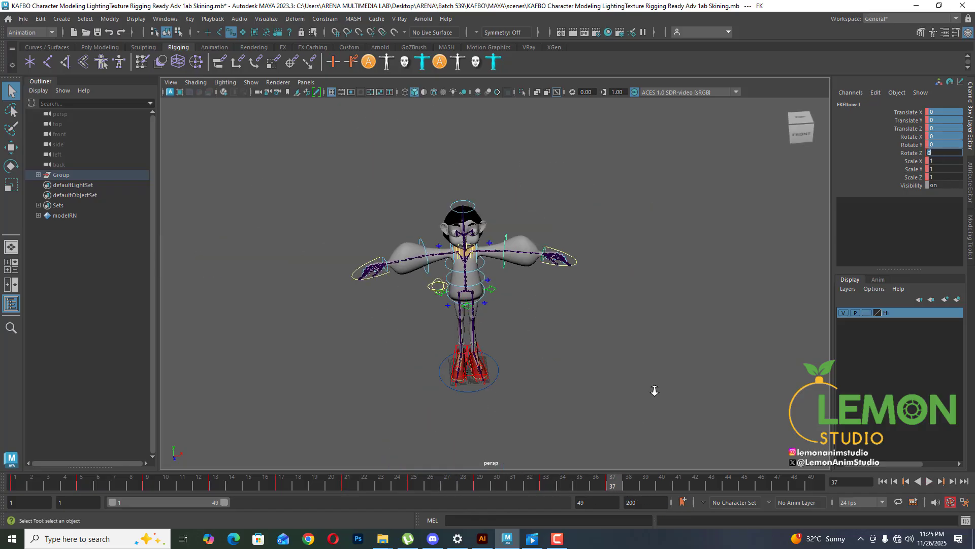
{"action": "left_click_drag", "start_coordinate": [639, 421], "coordinate": [308, 196]}
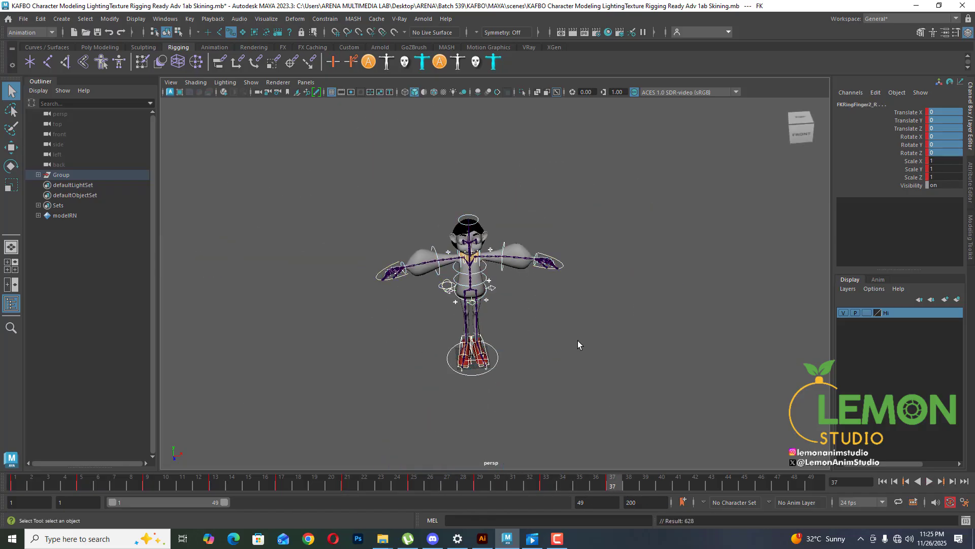
{"action": "left_click_drag", "start_coordinate": [576, 380], "coordinate": [544, 370], "text": "alt"}
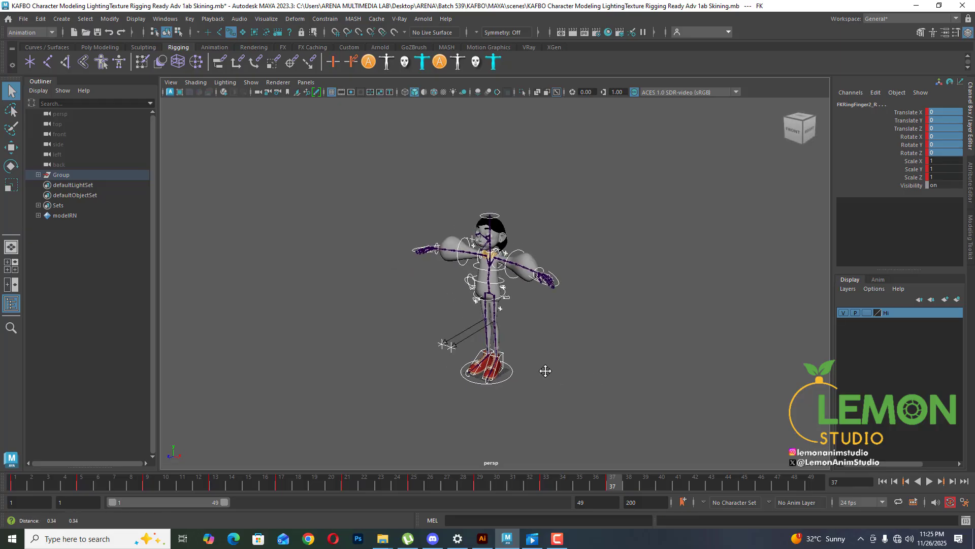
{"action": "middle_click_drag", "start_coordinate": [545, 370], "coordinate": [534, 342], "text": "alt"}
{"action": "left_click", "coordinate": [605, 334]}
{"action": "scroll", "coordinate": [532, 329], "scroll_direction": "up", "scroll_amount": 4}
{"action": "left_click_drag", "start_coordinate": [564, 358], "coordinate": [627, 360], "text": "alt"}
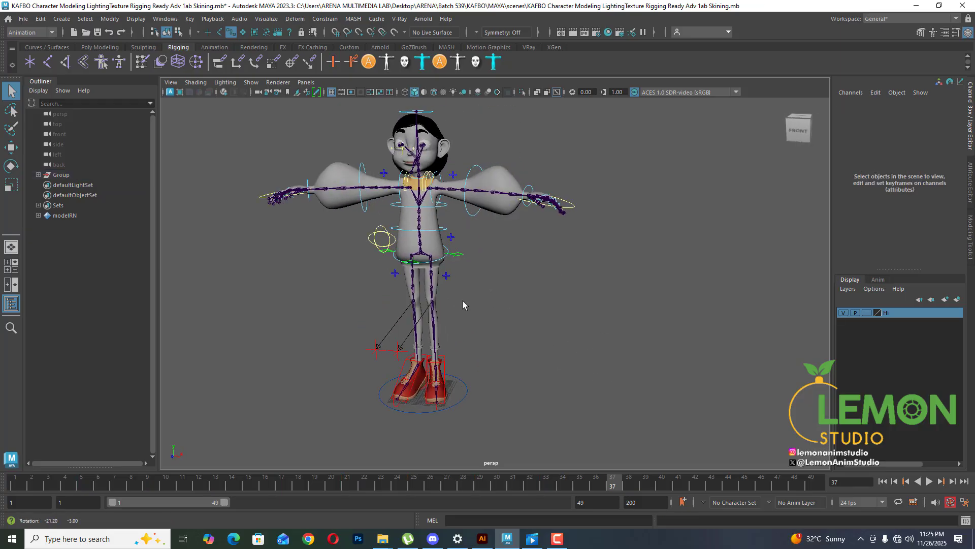
{"action": "middle_click_drag", "start_coordinate": [463, 303], "coordinate": [471, 326], "text": "alt"}
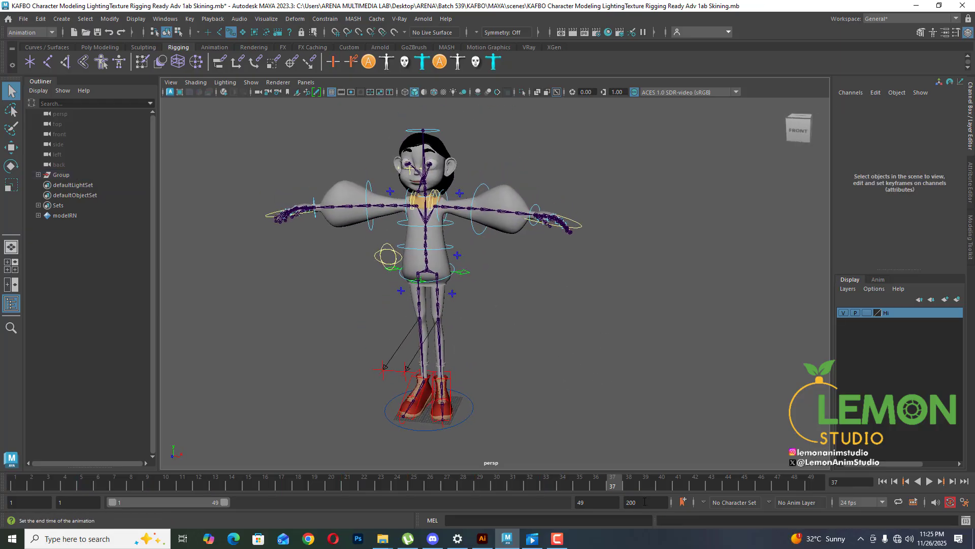
- At frame 41, move the root control down to about -25 in Y and back to about -17.5 in Z
{"action": "left_click", "coordinate": [463, 273]}
{"action": "left_click_drag", "start_coordinate": [632, 487], "coordinate": [679, 487]}
{"action": "key", "text": "w"}
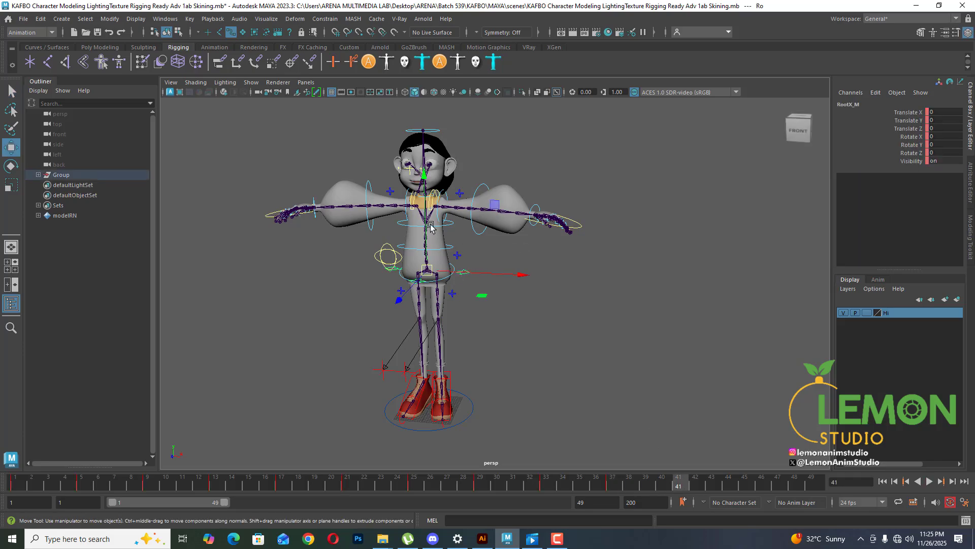
{"action": "left_click_drag", "start_coordinate": [429, 195], "coordinate": [430, 266]}
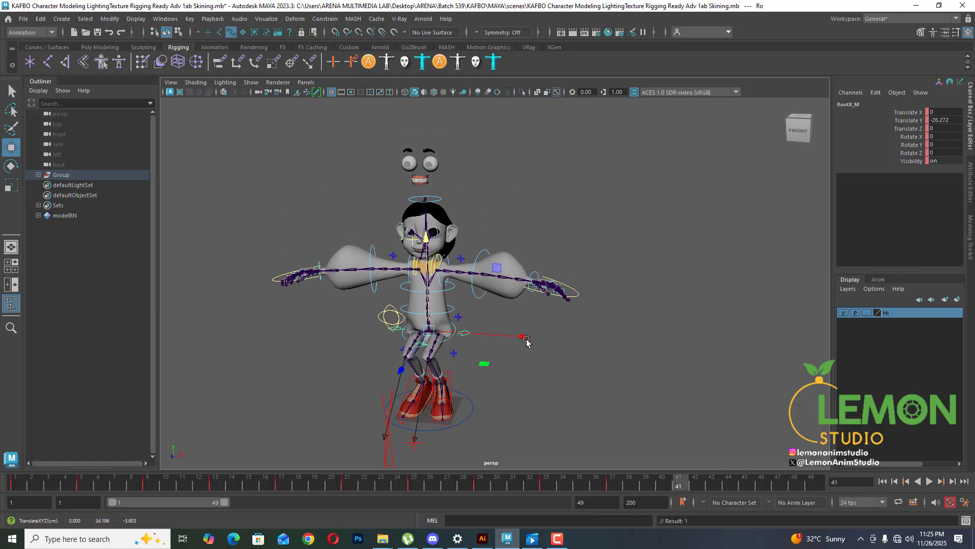
{"action": "left_click_drag", "start_coordinate": [527, 340], "coordinate": [462, 328], "text": "alt"}
{"action": "middle_click_drag", "start_coordinate": [462, 328], "coordinate": [440, 291], "text": "alt"}
{"action": "left_click_drag", "start_coordinate": [409, 318], "coordinate": [450, 316]}
{"action": "left_click_drag", "start_coordinate": [529, 283], "coordinate": [535, 282]}
{"action": "left_click_drag", "start_coordinate": [479, 402], "coordinate": [452, 362], "text": "alt"}
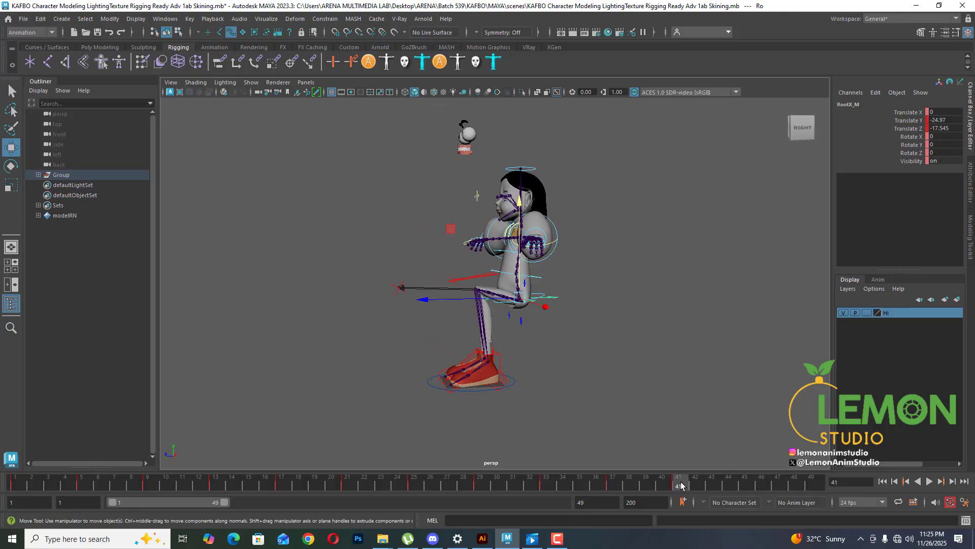
- Copy the root control's neutral key from frame 37 to frame 45, and scrub through the squat motion
{"action": "left_click", "coordinate": [613, 484]}
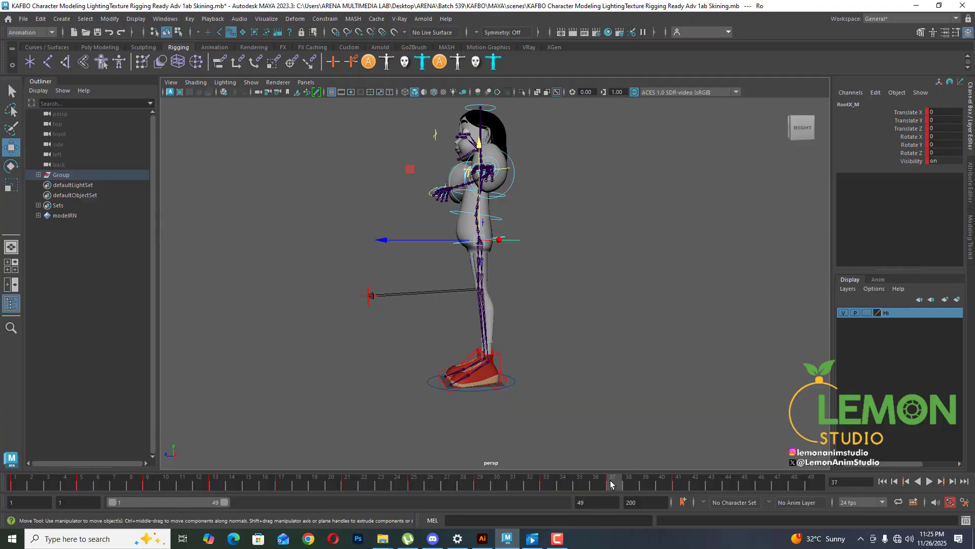
{"action": "right_click", "coordinate": [612, 485]}
{"action": "left_click", "coordinate": [614, 486]}
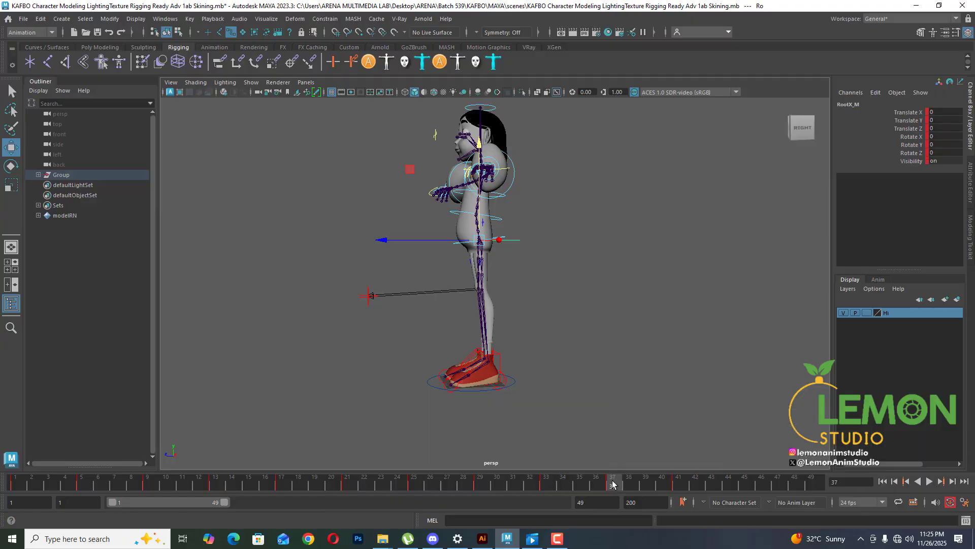
{"action": "key", "text": "alt+v"}
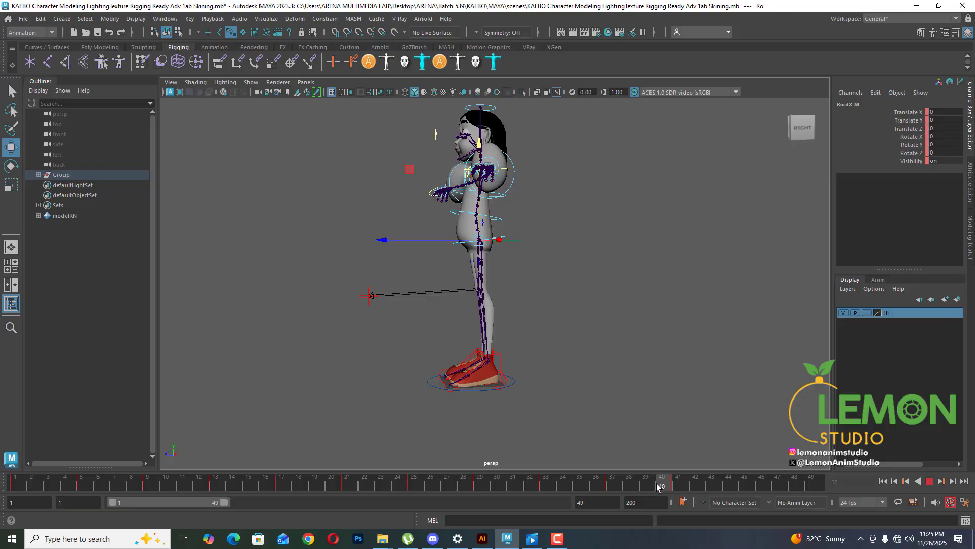
{"action": "left_click_drag", "start_coordinate": [622, 485], "coordinate": [743, 489]}
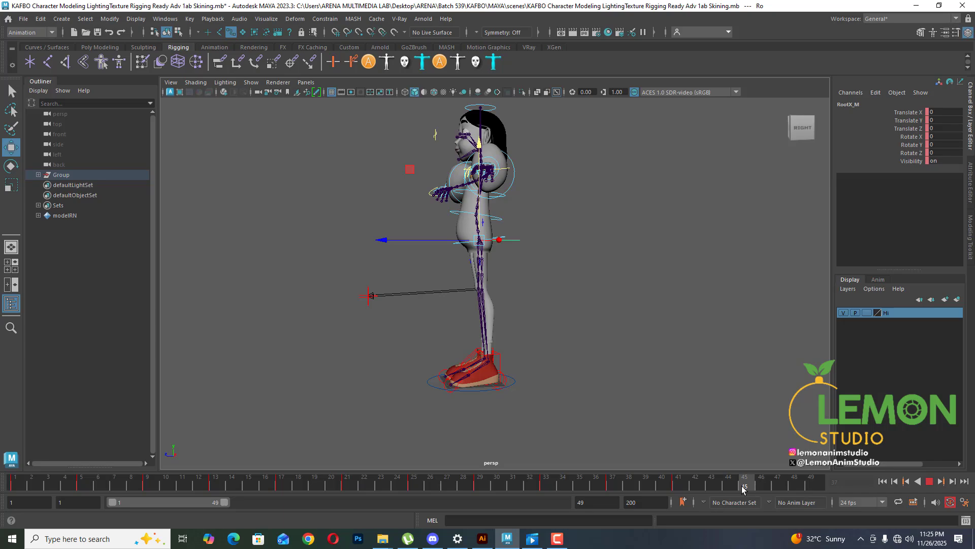
{"action": "left_click_drag", "start_coordinate": [742, 486], "coordinate": [742, 486]}
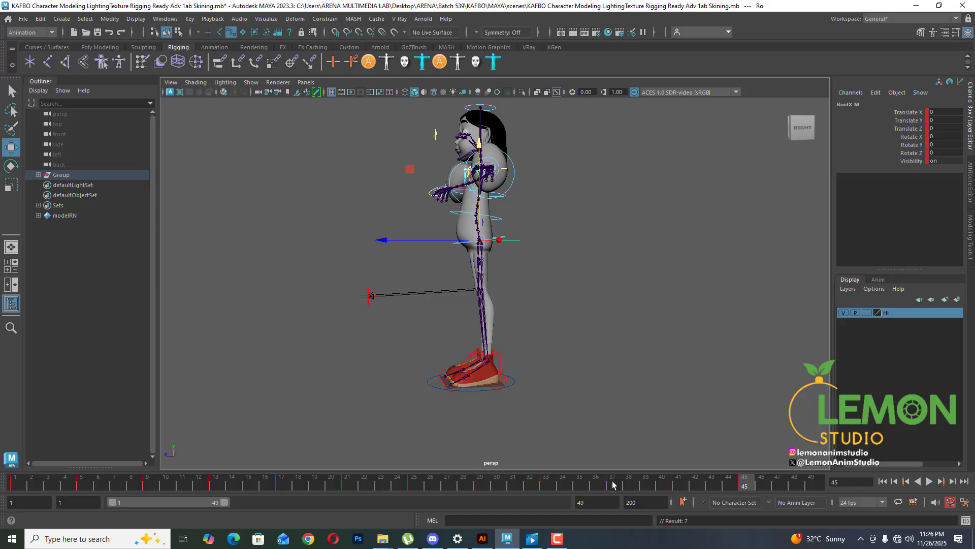
{"action": "mouse_move", "coordinate": [614, 484]}
{"action": "left_mouse_down"}
{"action": "mouse_move", "coordinate": [748, 485]}
{"action": "mouse_move", "coordinate": [645, 491]}
{"action": "mouse_move", "coordinate": [740, 491]}
{"action": "left_mouse_up"}
- Select all the rig controls and set a key on them at frame 45
{"action": "left_click_drag", "start_coordinate": [491, 338], "coordinate": [579, 348], "text": "alt"}
{"action": "scroll", "coordinate": [456, 309], "scroll_direction": "down", "scroll_amount": 4}
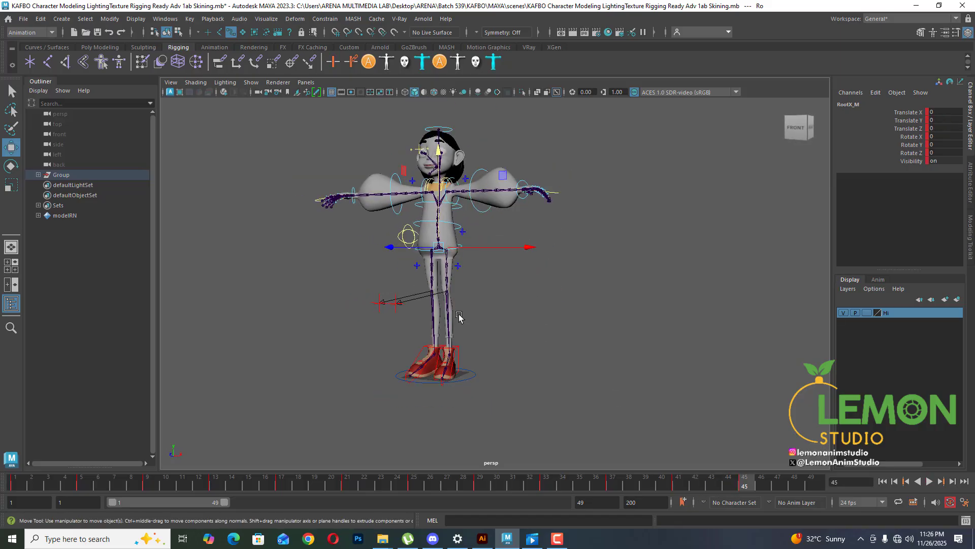
{"action": "left_click_drag", "start_coordinate": [566, 409], "coordinate": [344, 158]}
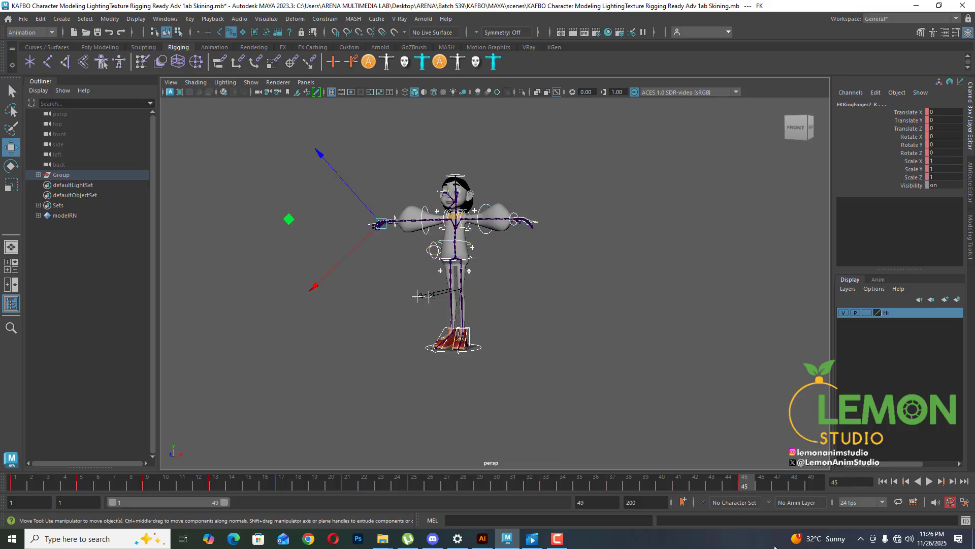
{"action": "key", "text": "s"}
- Step backward and forward through the keys around frames 37 to 45 to check the poses
{"action": "left_click", "coordinate": [907, 482]}
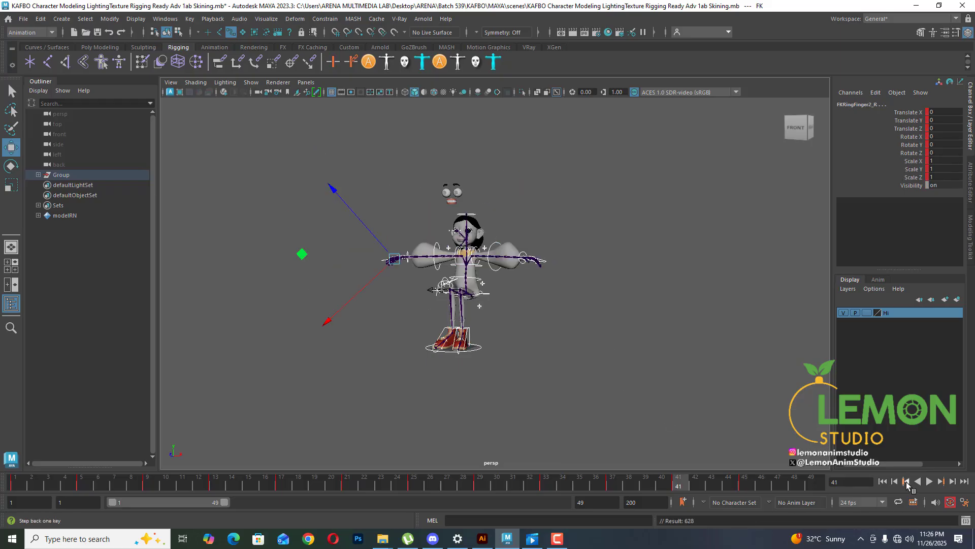
{"action": "left_click", "coordinate": [907, 482]}
{"action": "left_click", "coordinate": [907, 482]}
{"action": "left_click", "coordinate": [941, 481]}
{"action": "left_click", "coordinate": [941, 481]}
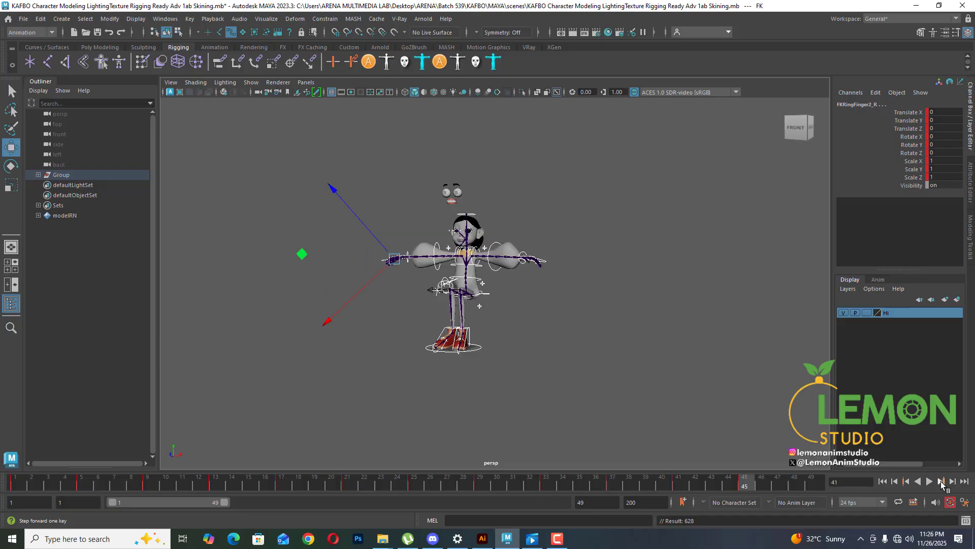
{"action": "left_click", "coordinate": [941, 481]}
{"action": "left_click", "coordinate": [941, 481]}
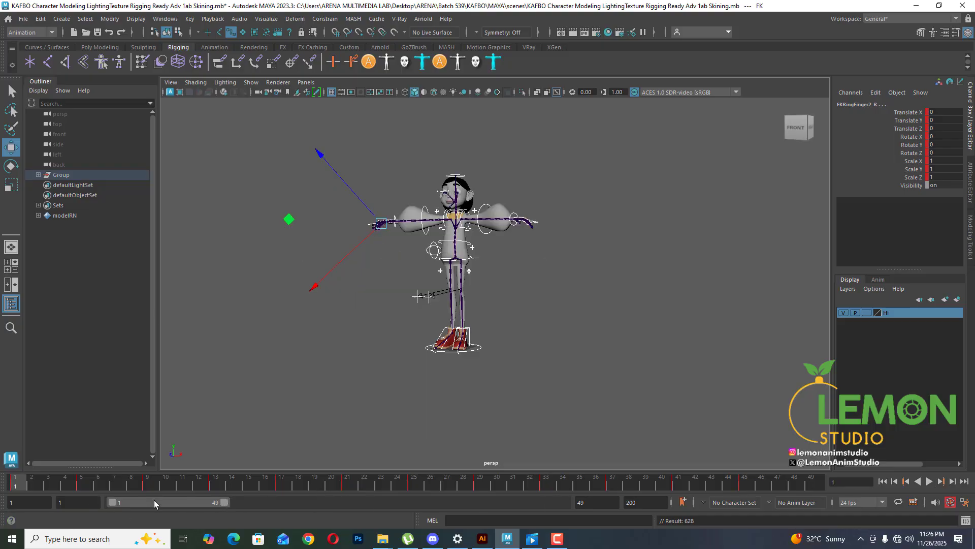
- Shift the timeline range to frames 25–73 and, at frame 49, move the left leg IK control to about 26.5 in Y and 17.5 in Z
{"action": "left_click_drag", "start_coordinate": [160, 502], "coordinate": [209, 501]}
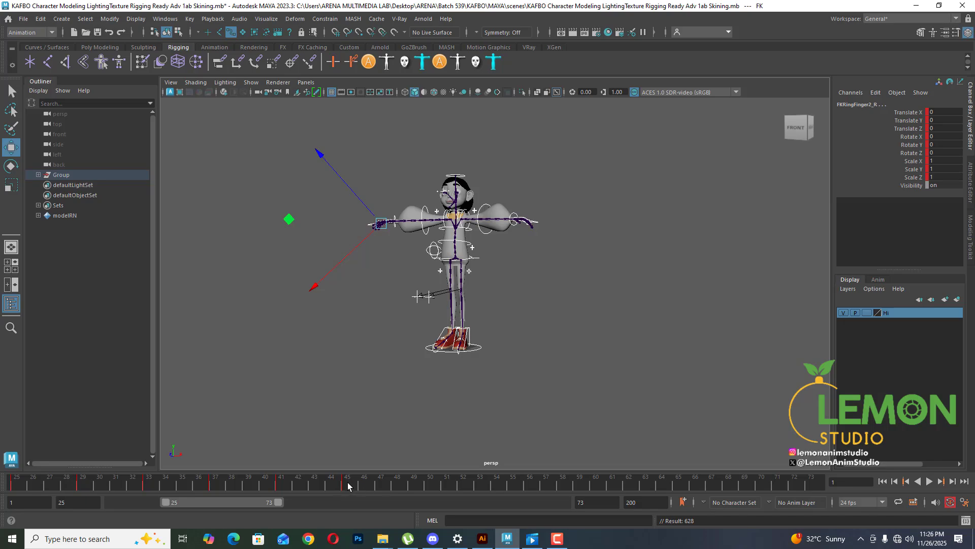
{"action": "left_click", "coordinate": [412, 484]}
{"action": "scroll", "coordinate": [395, 391], "scroll_direction": "up", "scroll_amount": 2}
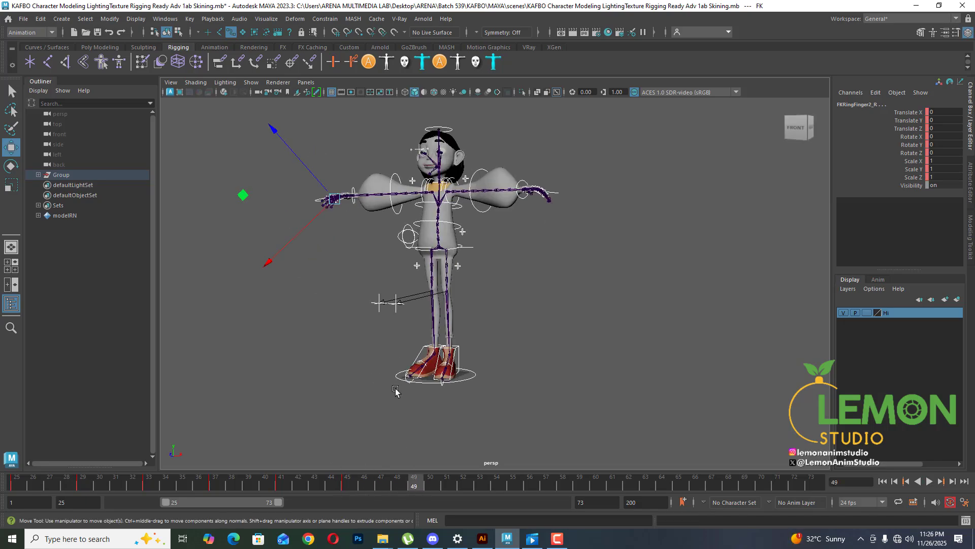
{"action": "left_click_drag", "start_coordinate": [524, 358], "coordinate": [405, 239], "text": "alt"}
{"action": "left_click", "coordinate": [454, 361]}
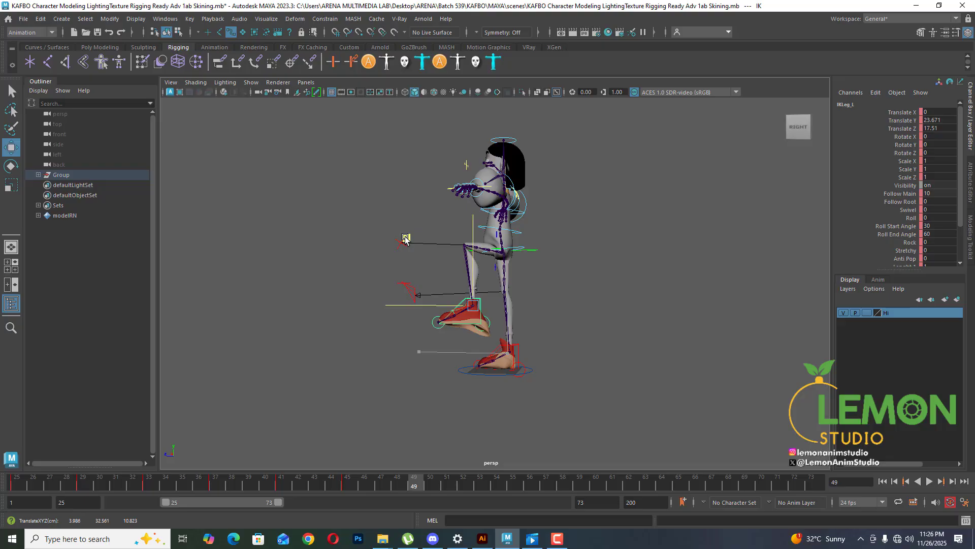
{"action": "key", "text": "alt+v"}
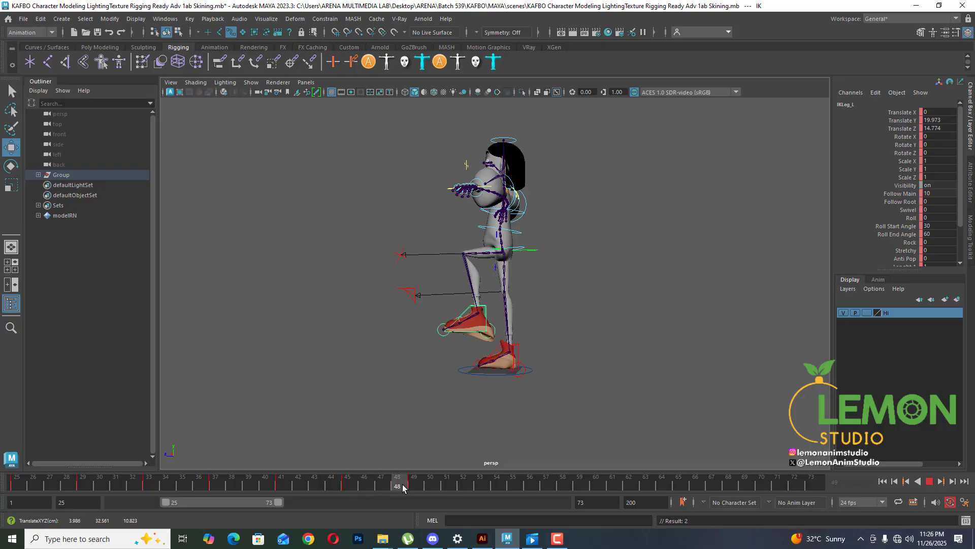
{"action": "left_click", "coordinate": [414, 486]}
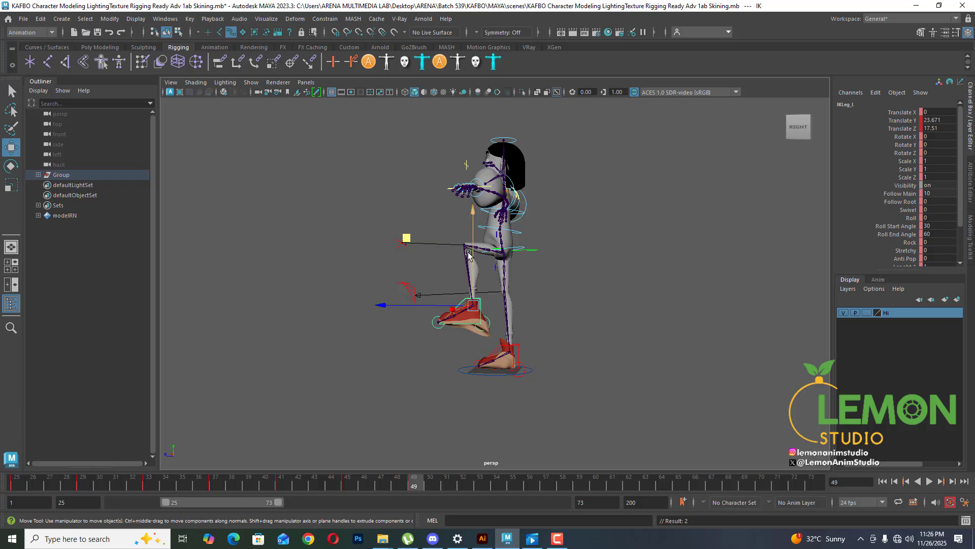
{"action": "left_click_drag", "start_coordinate": [472, 251], "coordinate": [473, 243]}
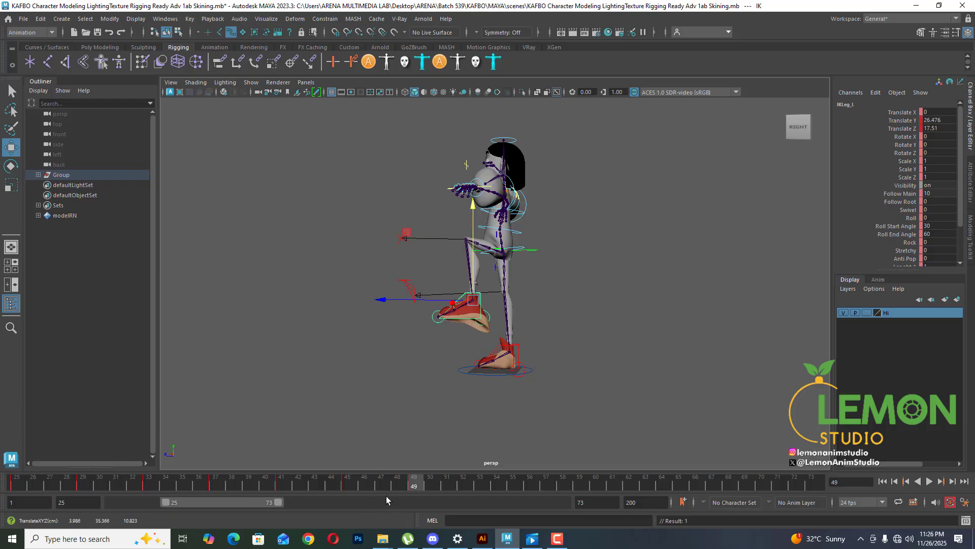
- Scrub the leg lift, copy the left leg IK control's neutral key from frame 45 to frame 53, and play the result
{"action": "left_click_drag", "start_coordinate": [367, 488], "coordinate": [417, 488]}
{"action": "left_click", "coordinate": [350, 486]}
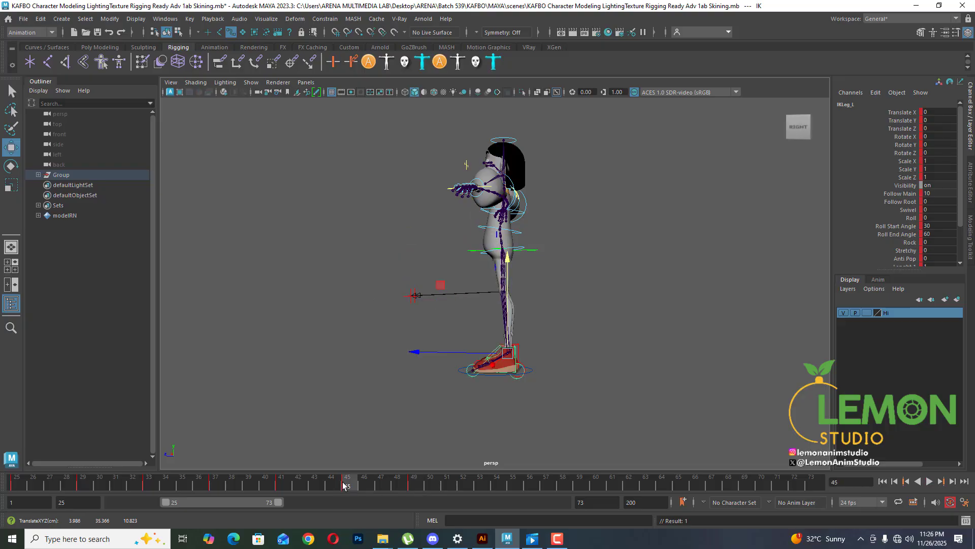
{"action": "left_click", "coordinate": [480, 483]}
{"action": "key", "text": "alt+v"}
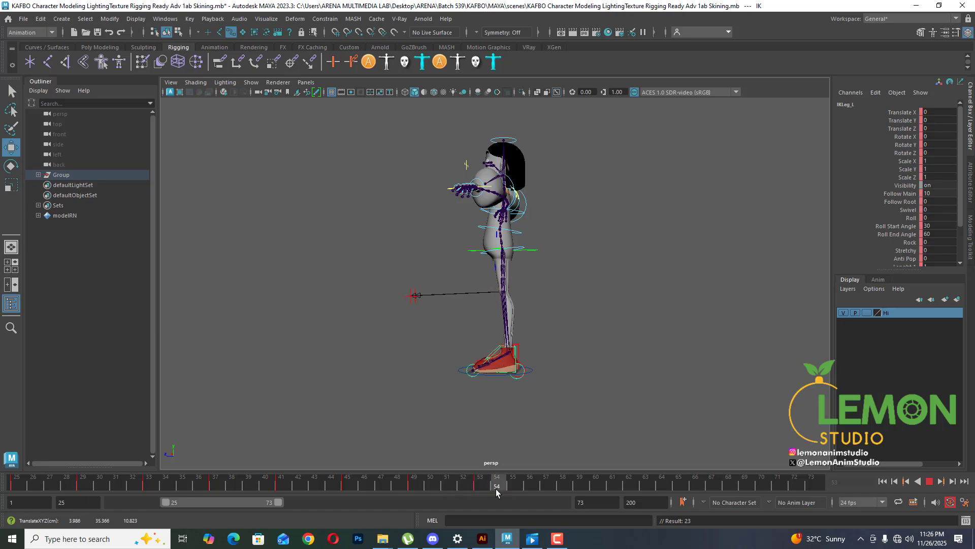
{"action": "key", "text": "alt+v"}
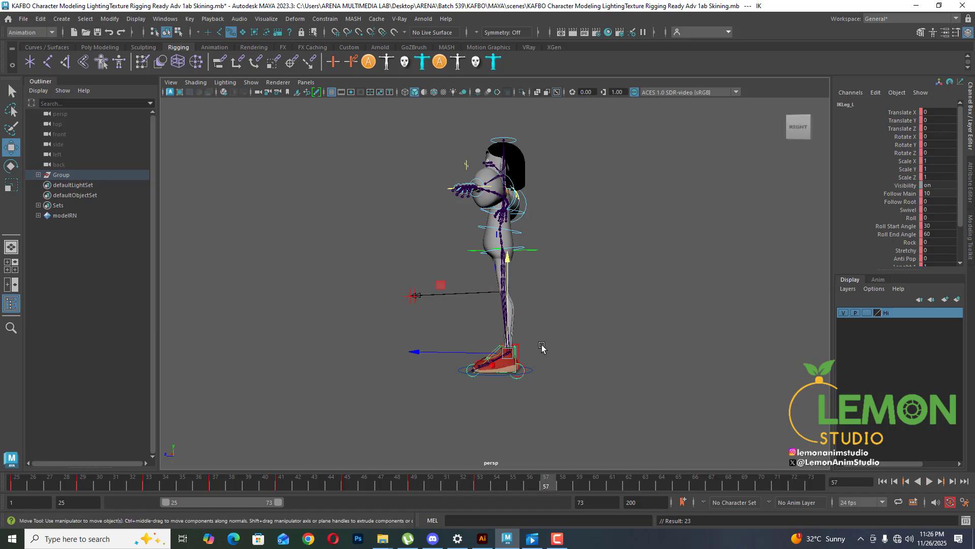
- At frame 57, set the left leg IK control's Roll to 60
{"action": "scroll", "coordinate": [541, 351], "scroll_direction": "up", "scroll_amount": 6}
{"action": "left_click_drag", "start_coordinate": [610, 346], "coordinate": [739, 229], "text": "alt"}
{"action": "left_click", "coordinate": [911, 218]}
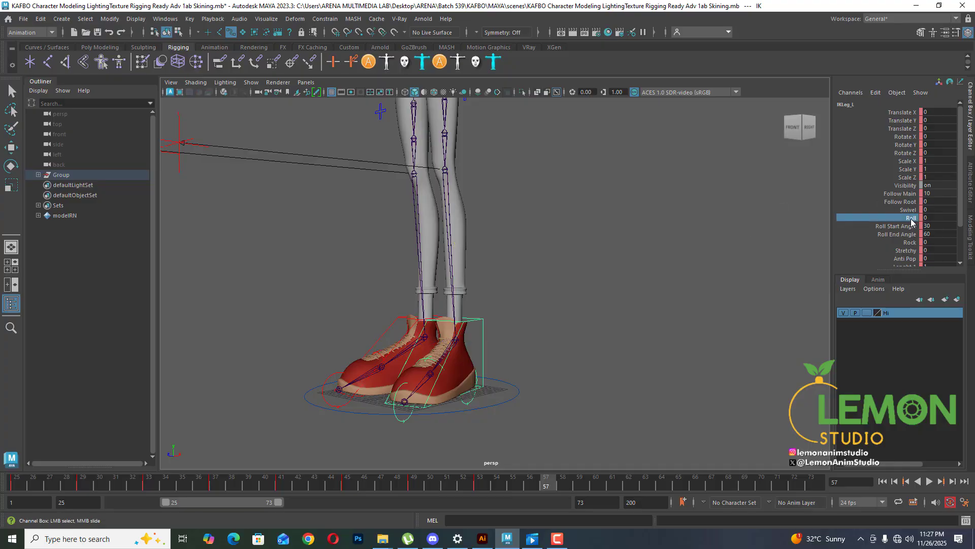
{"action": "left_click_drag", "start_coordinate": [623, 326], "coordinate": [542, 303], "text": "alt"}
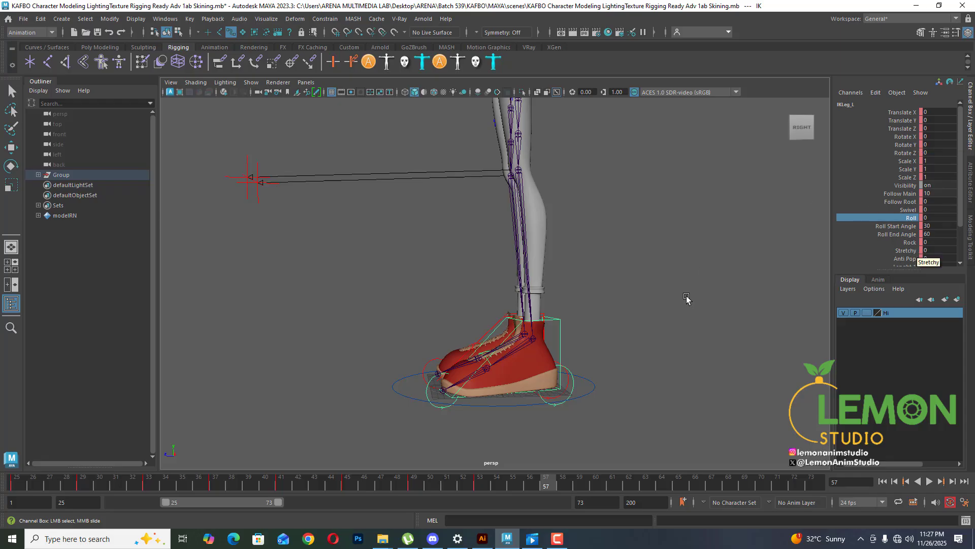
{"action": "middle_click_drag", "start_coordinate": [686, 299], "coordinate": [687, 235], "text": "alt"}
{"action": "middle_click_drag", "start_coordinate": [618, 316], "coordinate": [889, 297]}
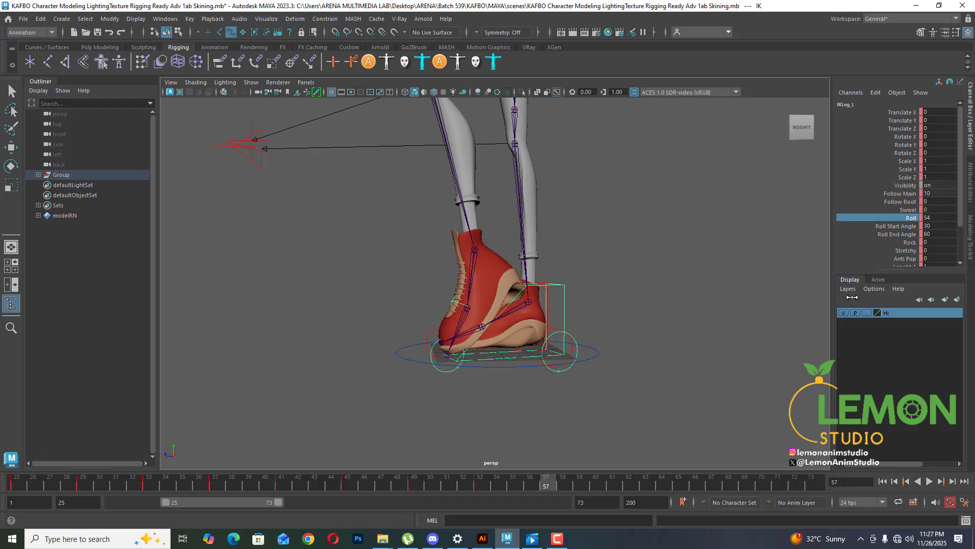
{"action": "double_click", "coordinate": [935, 218]}
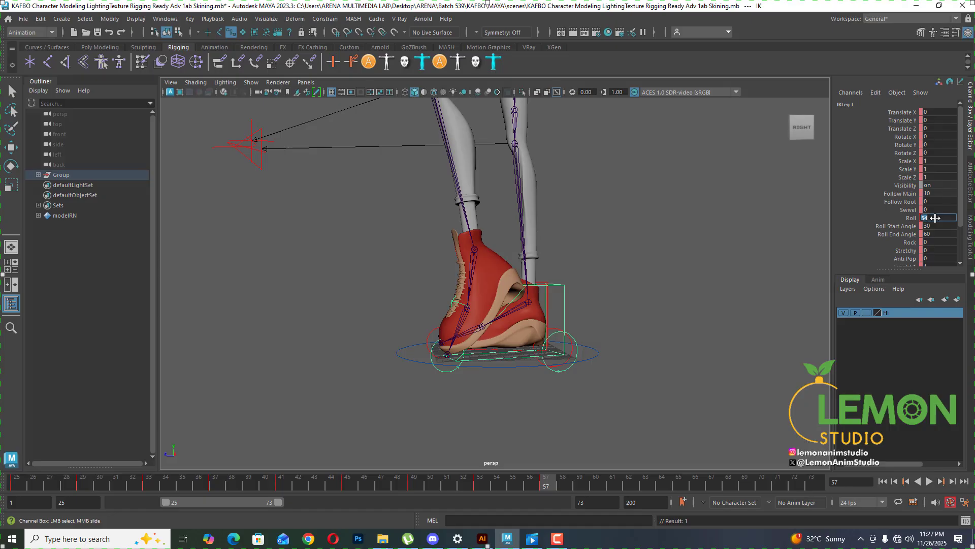
{"action": "key", "text": "Return"}
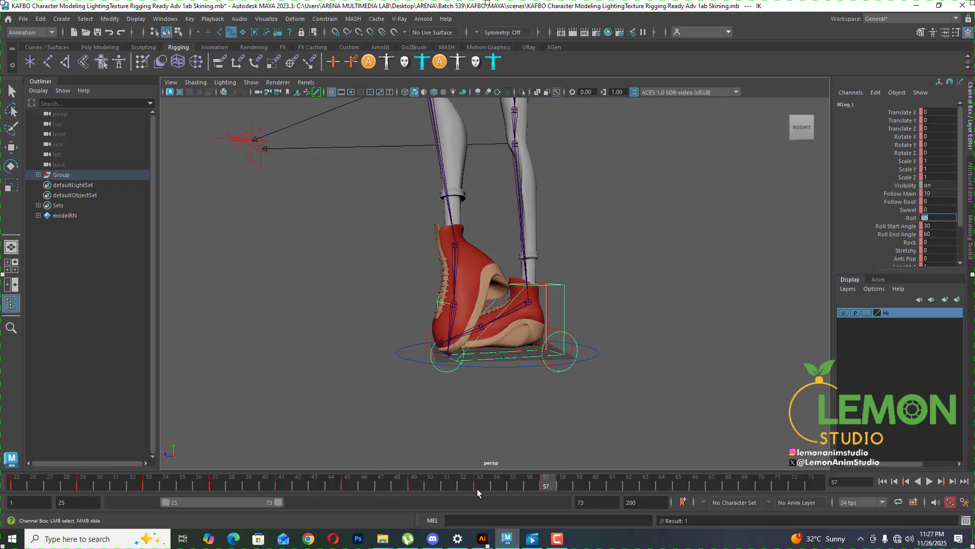
- Review the left foot roll up to frame 57, and copy the left leg IK control's neutral key from frame 53 to frame 61
{"action": "key", "text": "alt+v"}
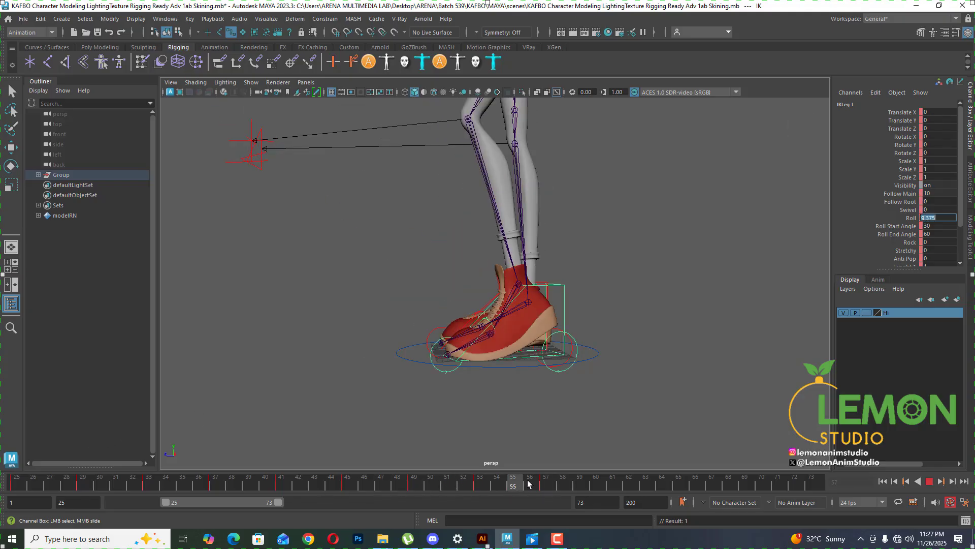
{"action": "left_click_drag", "start_coordinate": [528, 481], "coordinate": [549, 480]}
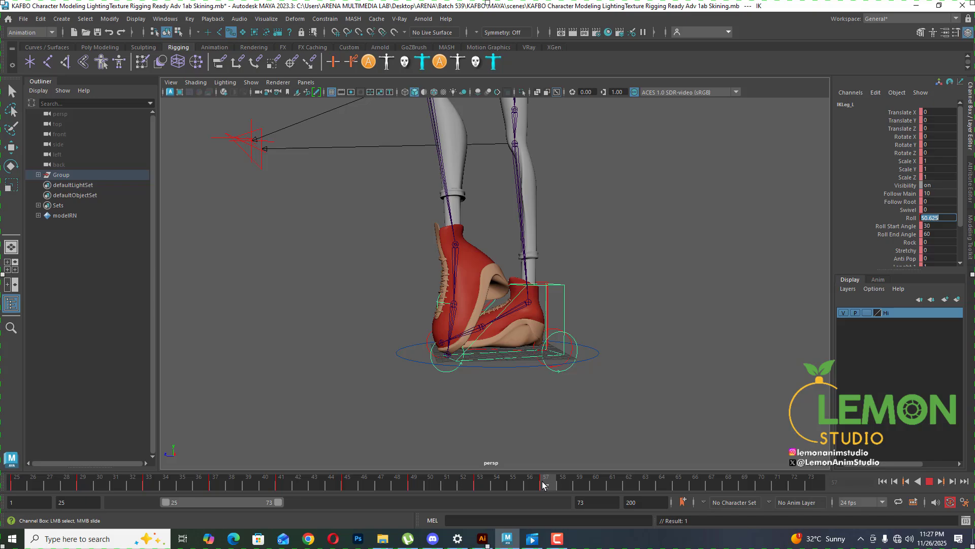
{"action": "left_click_drag", "start_coordinate": [584, 254], "coordinate": [488, 288], "text": "alt"}
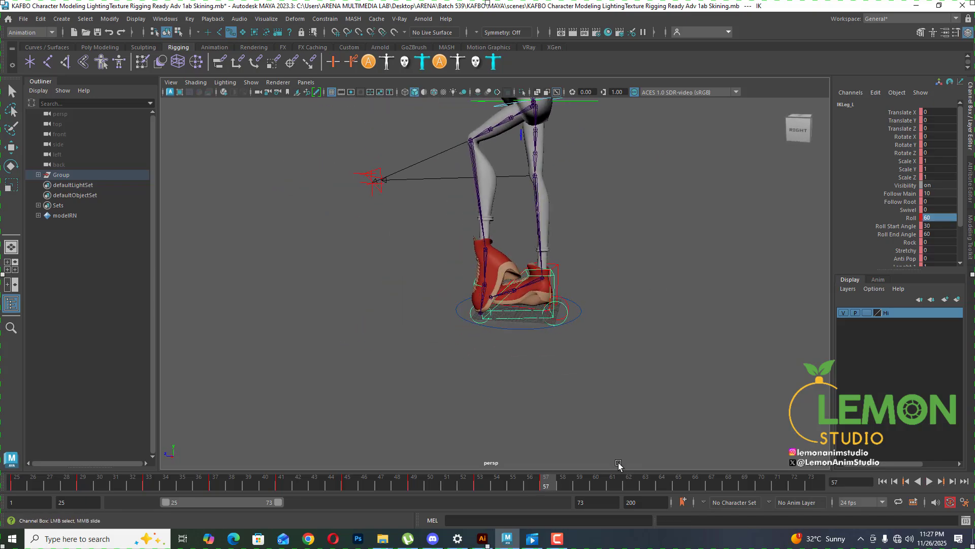
{"action": "left_click_drag", "start_coordinate": [484, 484], "coordinate": [615, 489]}
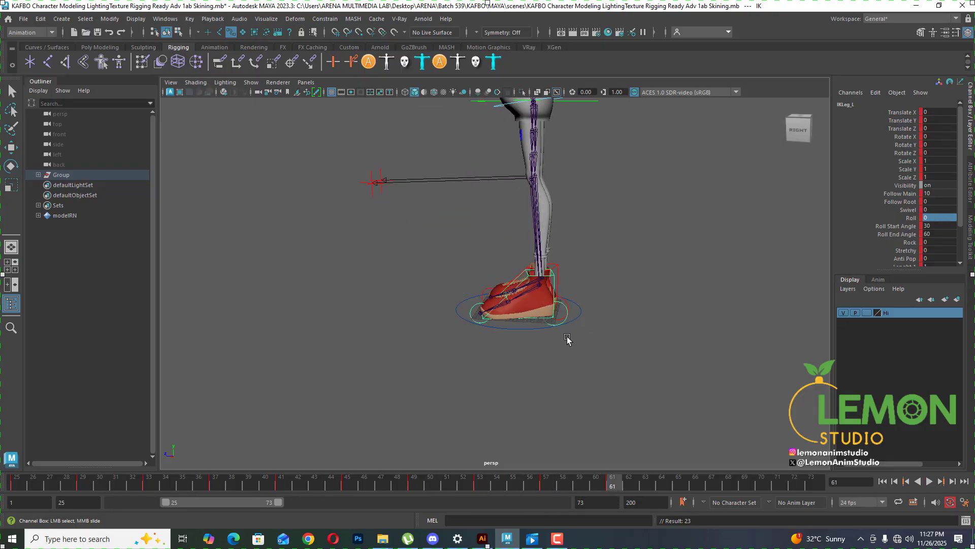
- At frame 65, raise the left leg IK control sideways to about 50.5 in X and 51.8 in Y, with Rotate Z about 121.1
{"action": "left_click_drag", "start_coordinate": [550, 363], "coordinate": [488, 355], "text": "alt"}
{"action": "middle_click_drag", "start_coordinate": [472, 340], "coordinate": [476, 386], "text": "alt"}
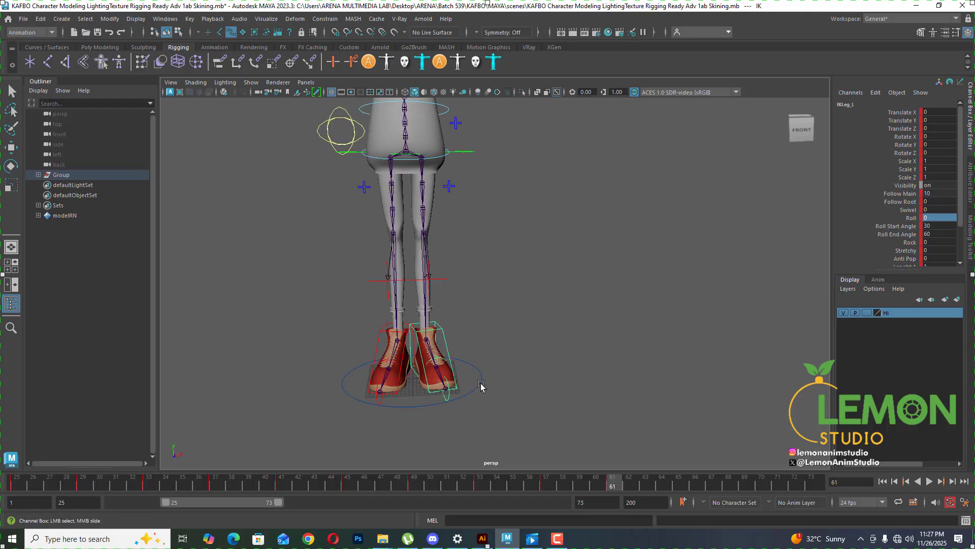
{"action": "left_click_drag", "start_coordinate": [616, 485], "coordinate": [678, 487]}
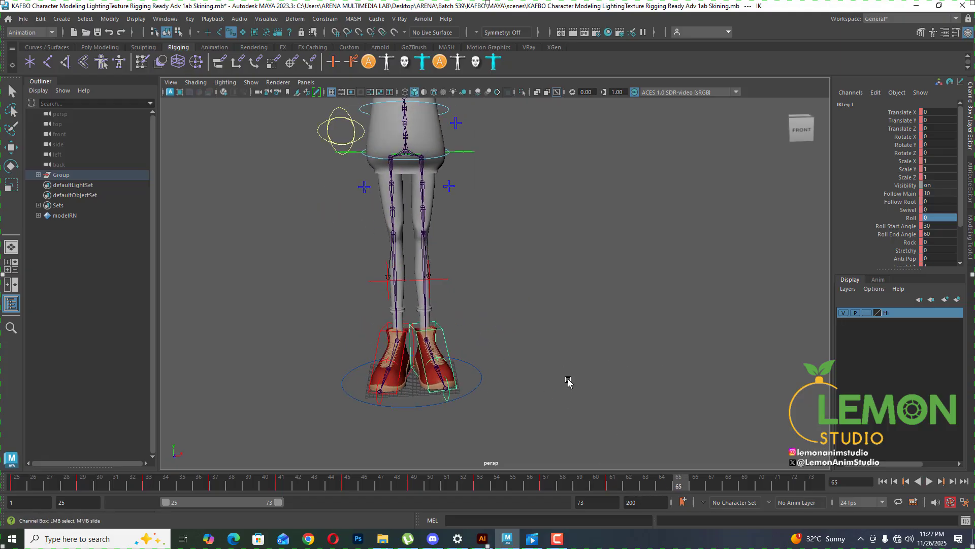
{"action": "key", "text": "w"}
{"action": "scroll", "coordinate": [511, 336], "scroll_direction": "down", "scroll_amount": 4}
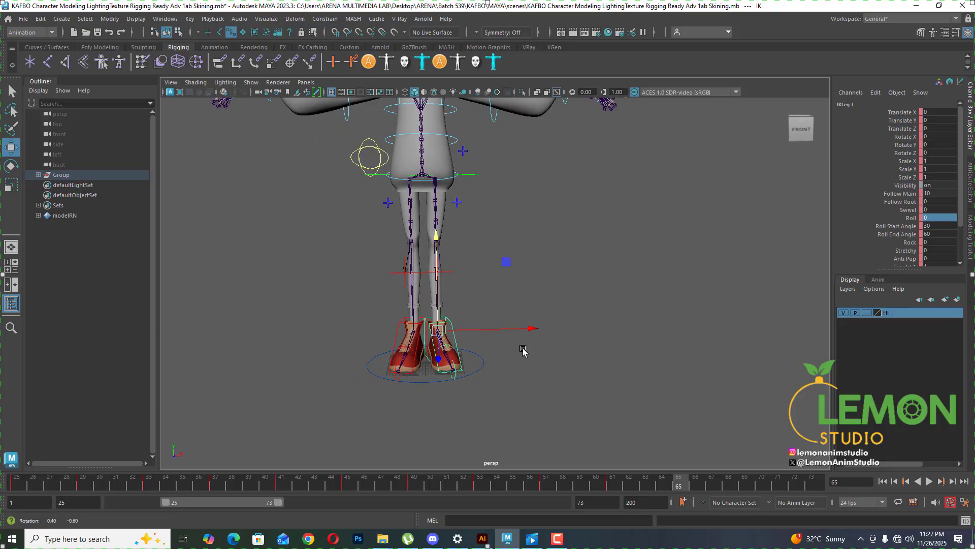
{"action": "left_click_drag", "start_coordinate": [508, 269], "coordinate": [649, 153]}
{"action": "left_click_drag", "start_coordinate": [582, 183], "coordinate": [603, 146]}
{"action": "left_click_drag", "start_coordinate": [638, 240], "coordinate": [643, 213], "text": "alt"}
{"action": "key", "text": "e"}
{"action": "left_click_drag", "start_coordinate": [653, 266], "coordinate": [635, 252], "text": "alt"}
{"action": "key", "text": "w"}
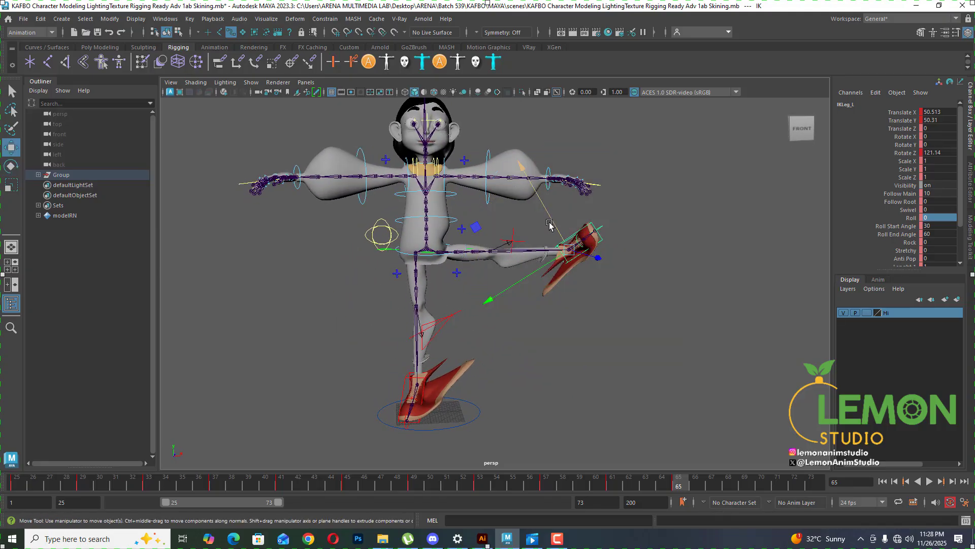
{"action": "key", "text": "w"}
{"action": "left_click_drag", "start_coordinate": [664, 229], "coordinate": [571, 219]}
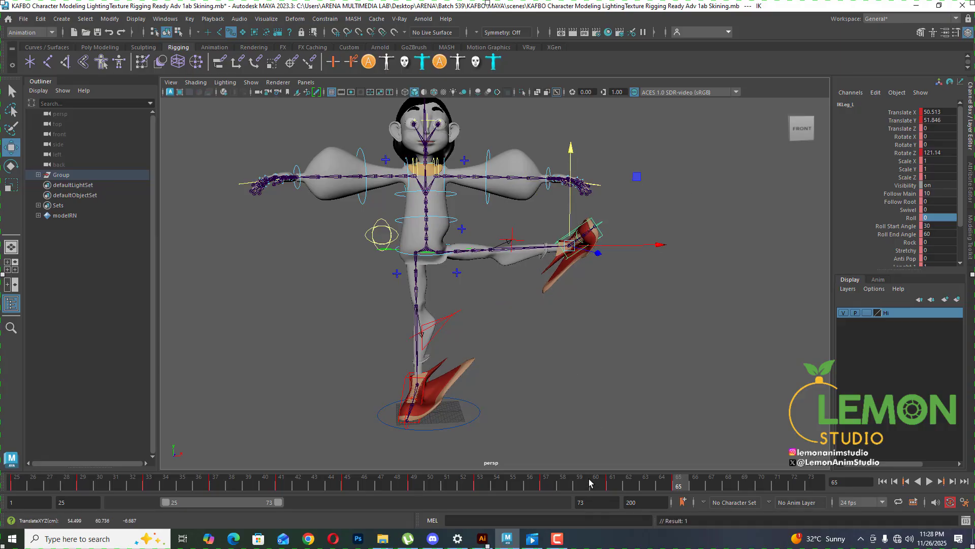
- Copy the left leg IK control's neutral key from frame 61 to frame 69
{"action": "left_click_drag", "start_coordinate": [624, 315], "coordinate": [621, 341], "text": "alt"}
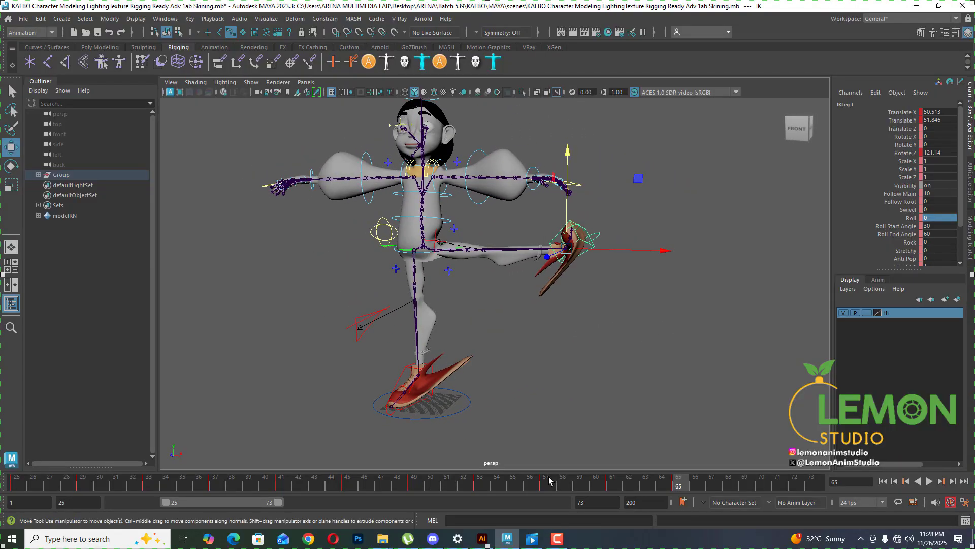
{"action": "scroll", "coordinate": [565, 280], "scroll_direction": "down", "scroll_amount": 5}
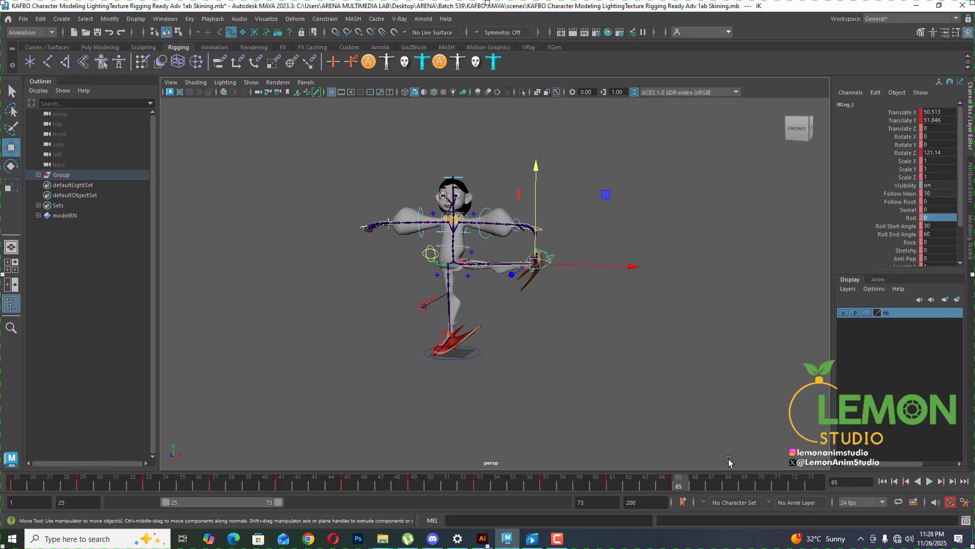
{"action": "mouse_move", "coordinate": [608, 486]}
{"action": "left_mouse_down"}
{"action": "mouse_move", "coordinate": [742, 484]}
{"action": "mouse_move", "coordinate": [513, 486]}
{"action": "mouse_move", "coordinate": [738, 488]}
{"action": "left_mouse_up"}
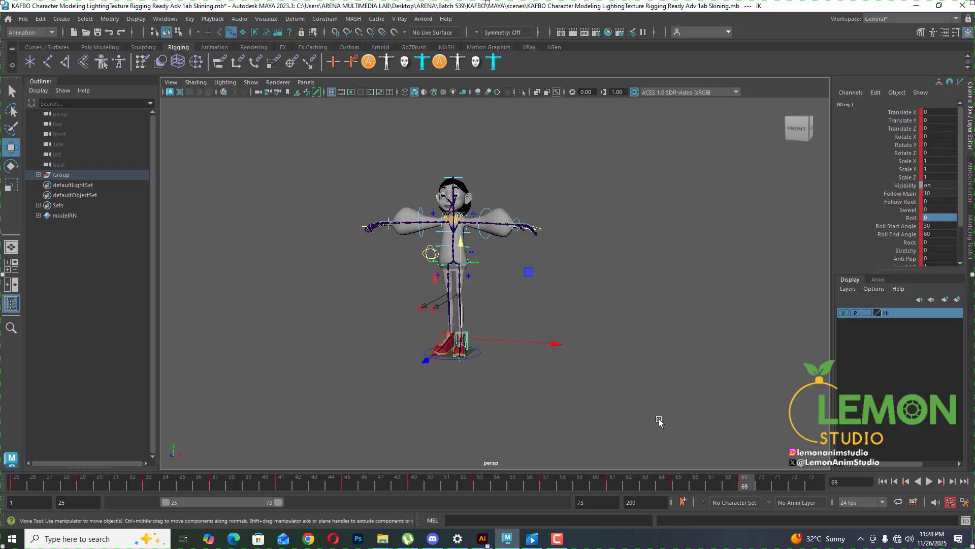
- Select all the character's controls and step back through the keys from frame 69 to frame 41 to check the poses
{"action": "left_click_drag", "start_coordinate": [658, 419], "coordinate": [217, 146]}
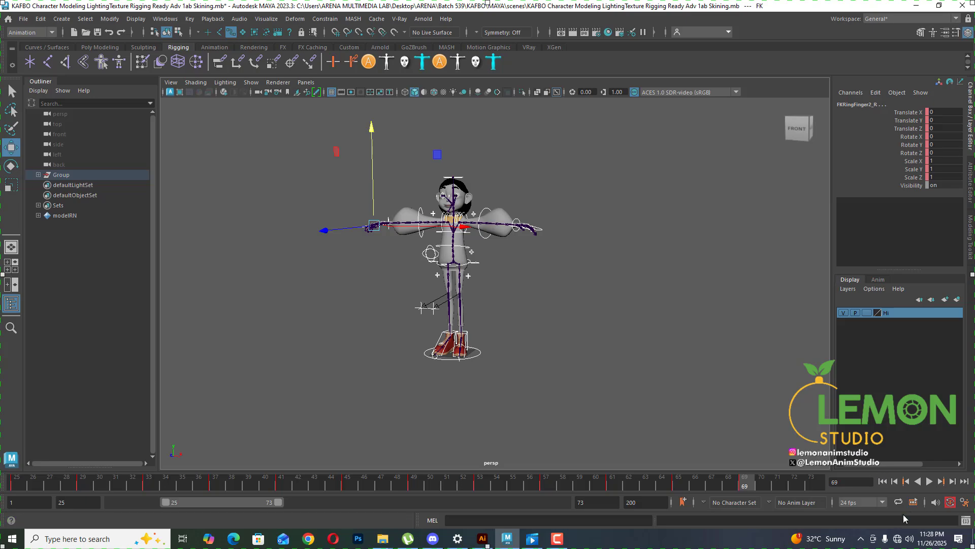
{"action": "left_click", "coordinate": [907, 483]}
{"action": "left_click", "coordinate": [907, 483]}
{"action": "left_click", "coordinate": [907, 482]}
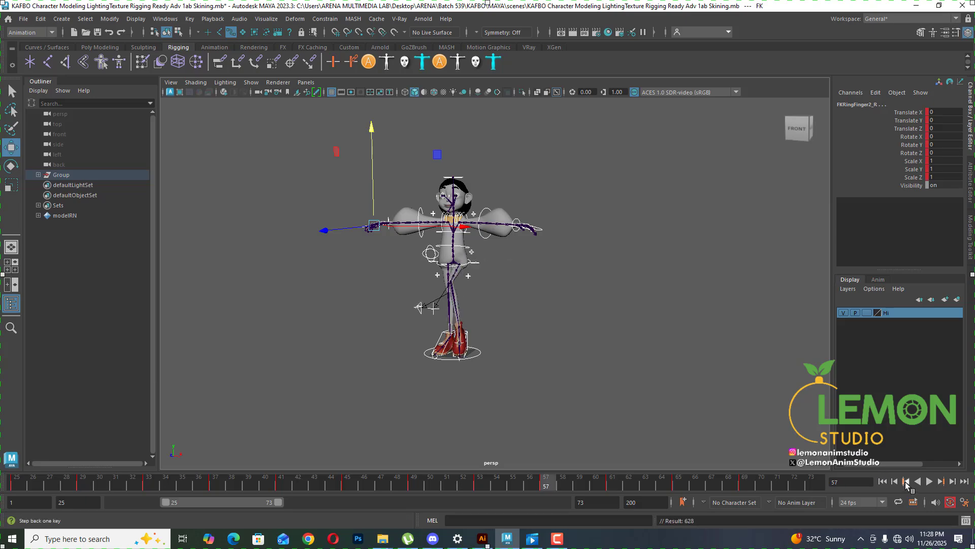
{"action": "left_click", "coordinate": [907, 482]}
{"action": "left_click", "coordinate": [907, 483]}
{"action": "left_click", "coordinate": [907, 482]}
{"action": "left_click", "coordinate": [907, 483]}
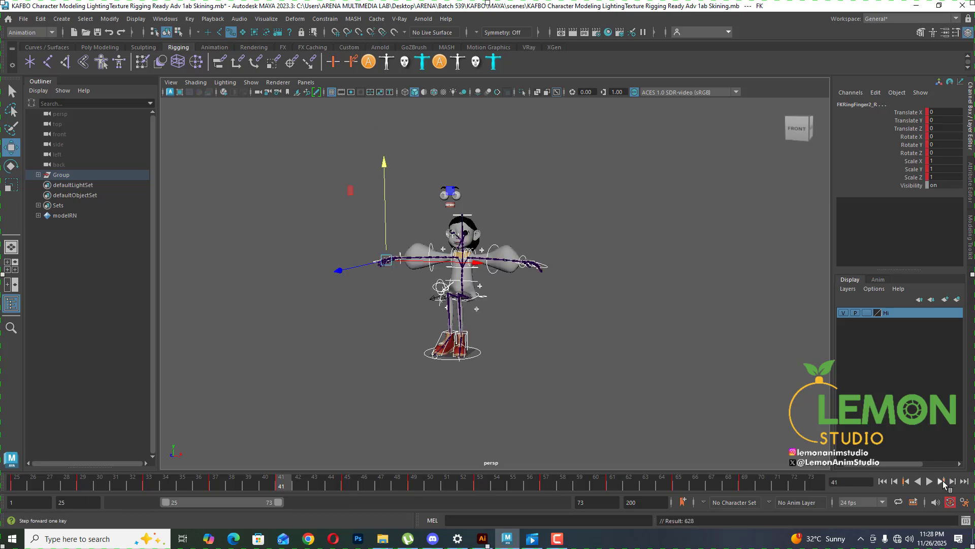
{"action": "left_click", "coordinate": [944, 483]}
- At frame 73, bend the character forward by rotating the root control to about 112.4 in X
{"action": "left_click", "coordinate": [802, 484]}
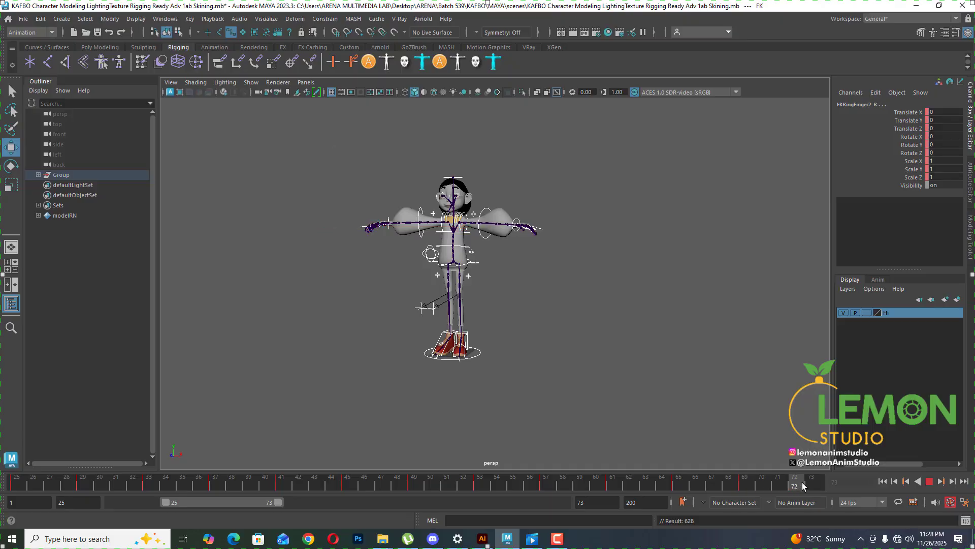
{"action": "scroll", "coordinate": [460, 284], "scroll_direction": "up", "scroll_amount": 5}
{"action": "left_click_drag", "start_coordinate": [538, 293], "coordinate": [510, 294], "text": "alt"}
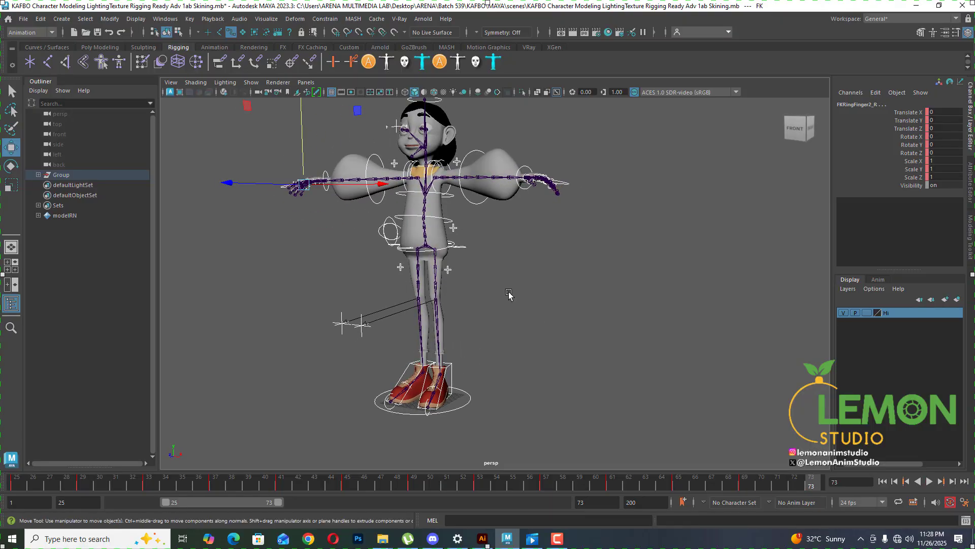
{"action": "middle_click_drag", "start_coordinate": [443, 252], "coordinate": [434, 305], "text": "alt"}
{"action": "scroll", "coordinate": [435, 304], "scroll_direction": "up", "scroll_amount": 2}
{"action": "left_click_drag", "start_coordinate": [678, 487], "coordinate": [813, 485]}
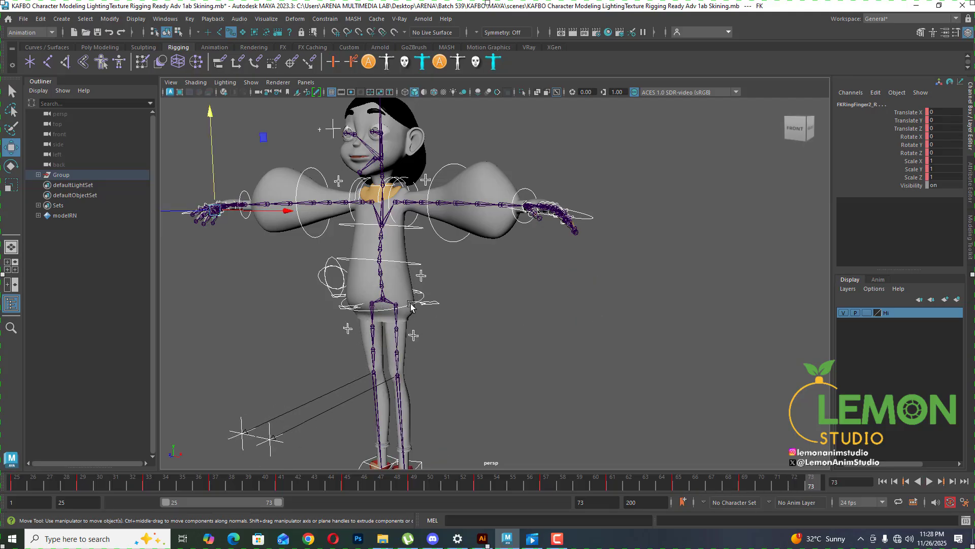
{"action": "left_click", "coordinate": [410, 305]}
{"action": "left_click", "coordinate": [472, 337]}
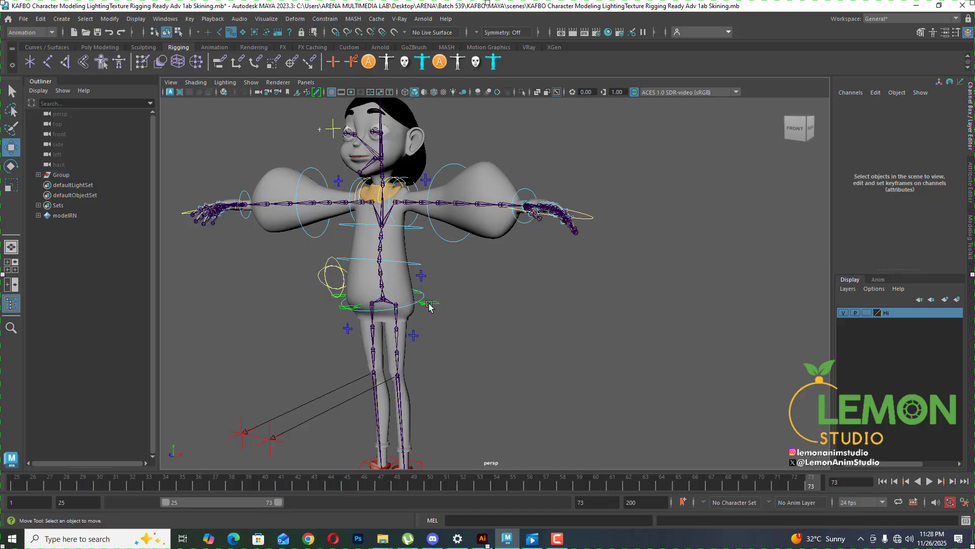
{"action": "left_click", "coordinate": [432, 304]}
{"action": "key", "text": "e"}
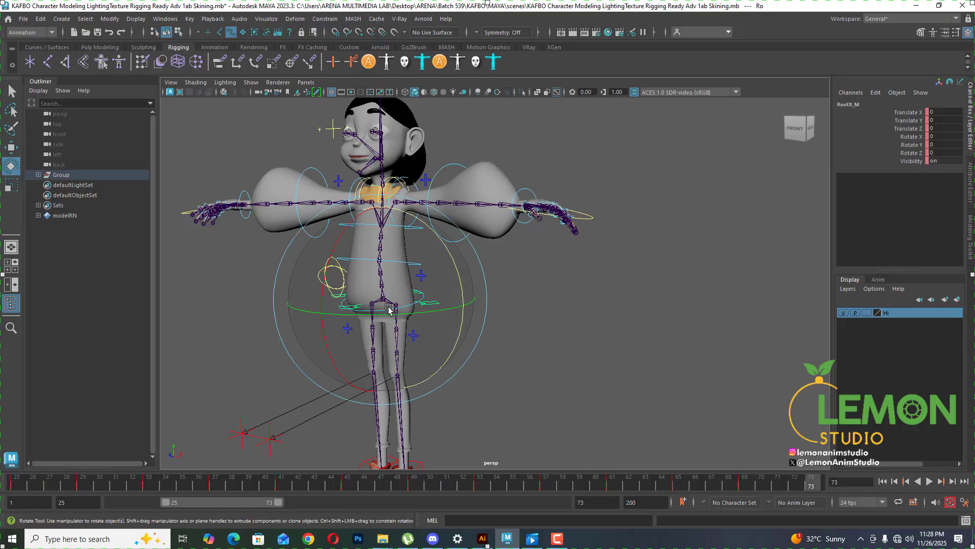
{"action": "left_click_drag", "start_coordinate": [337, 251], "coordinate": [334, 416]}
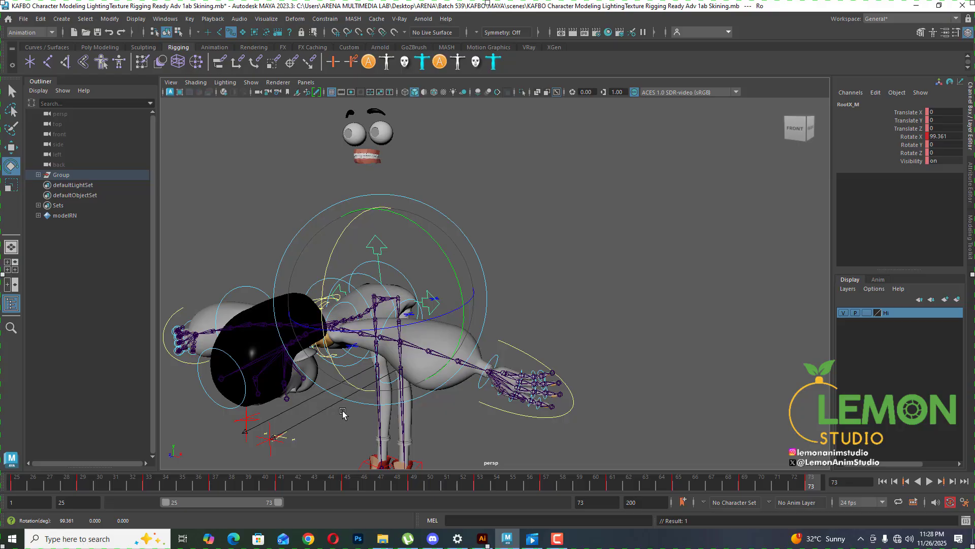
{"action": "left_click_drag", "start_coordinate": [322, 285], "coordinate": [326, 311]}
{"action": "scroll", "coordinate": [514, 305], "scroll_direction": "down", "scroll_amount": 3}
{"action": "left_click_drag", "start_coordinate": [514, 305], "coordinate": [568, 365], "text": "alt"}
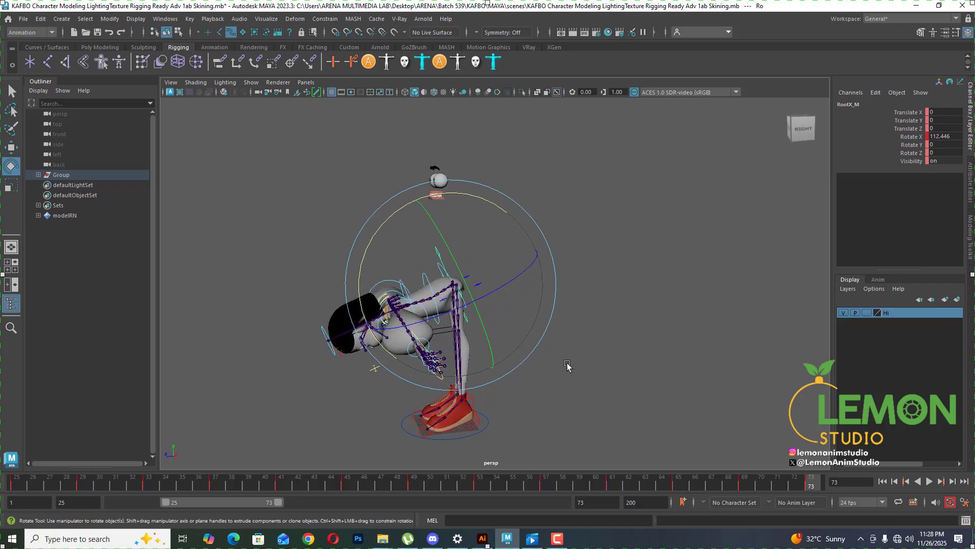
- Shift the timeline range to frames 43–91 and, at frame 77, rotate the root control backward to about -92.8 in X
{"action": "left_click_drag", "start_coordinate": [226, 504], "coordinate": [270, 504]}
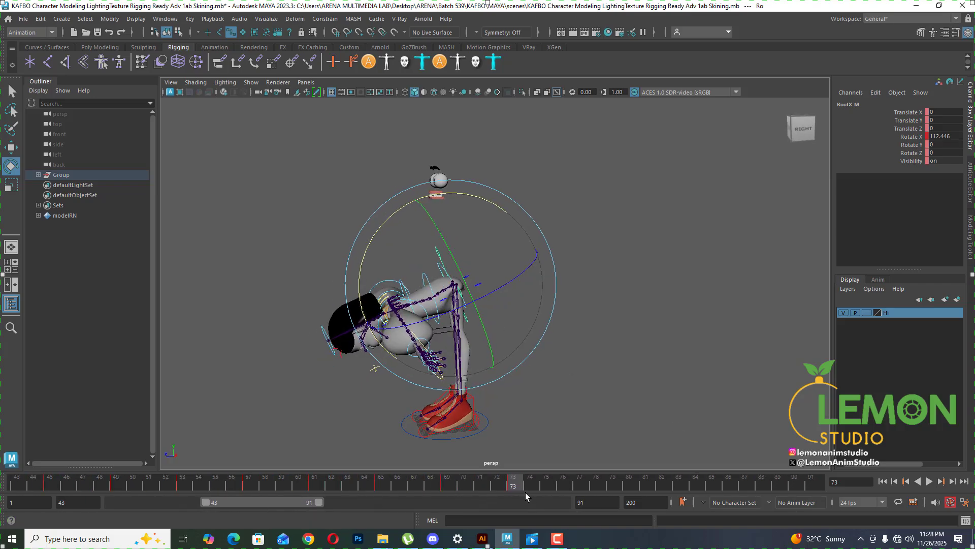
{"action": "left_click_drag", "start_coordinate": [526, 492], "coordinate": [581, 484]}
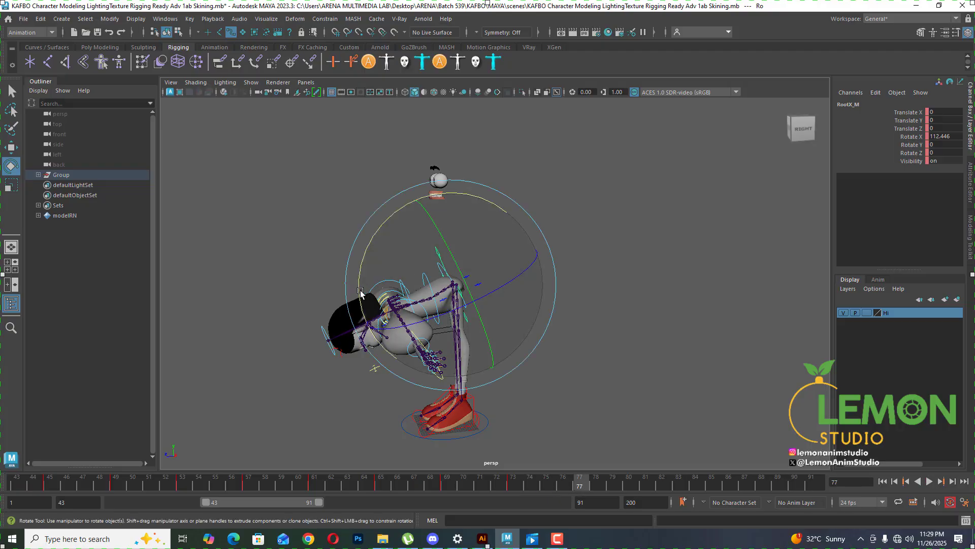
{"action": "left_click_drag", "start_coordinate": [360, 292], "coordinate": [579, 405]}
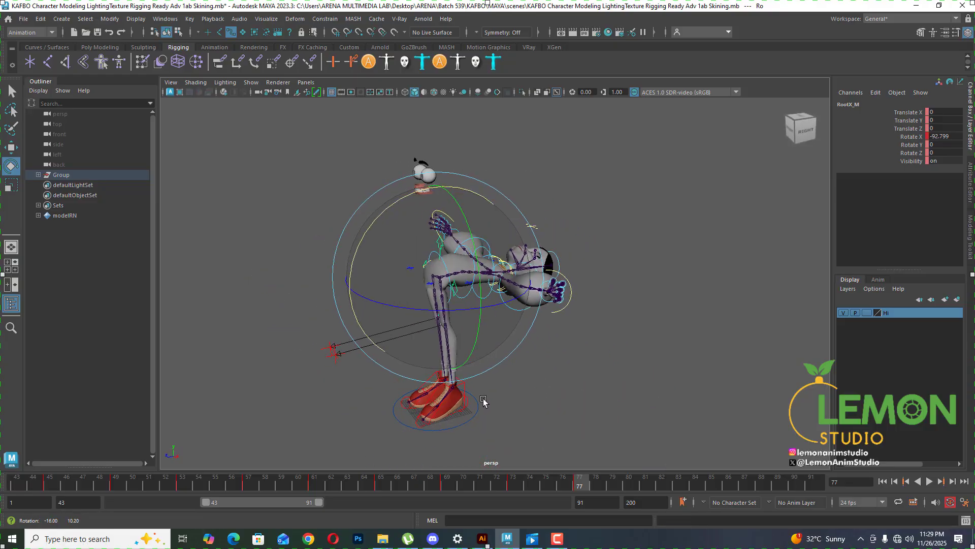
- Key the root control back at its neutral pose on frame 81 and play the forward and backward bends
{"action": "left_click_drag", "start_coordinate": [587, 487], "coordinate": [646, 483]}
{"action": "left_click", "coordinate": [521, 485]}
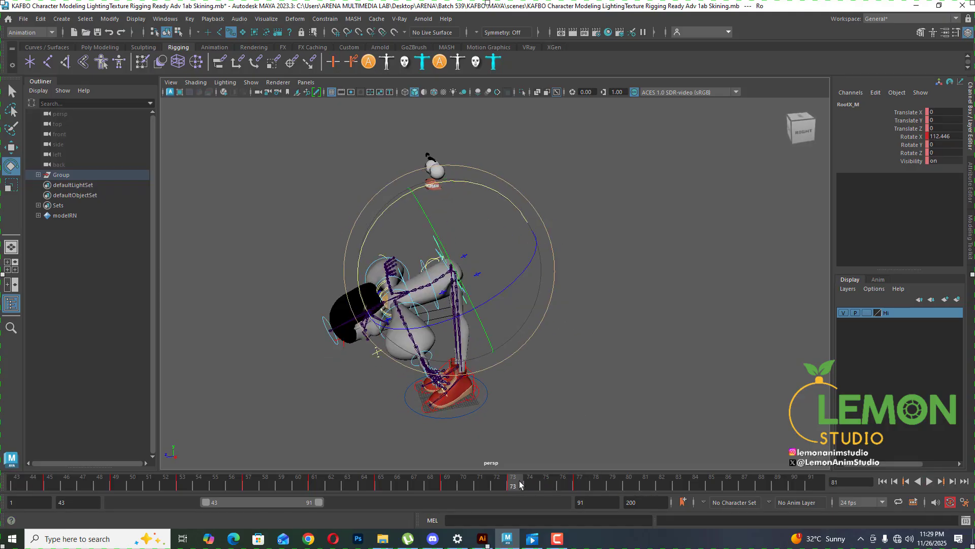
{"action": "key", "text": "alt+v"}
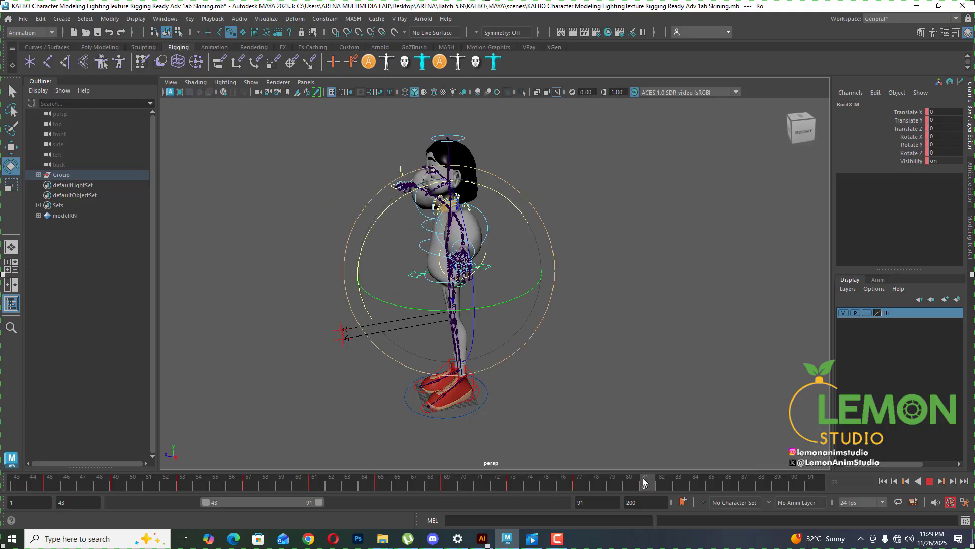
{"action": "key", "text": "alt+v"}
{"action": "key", "text": "alt+v"}
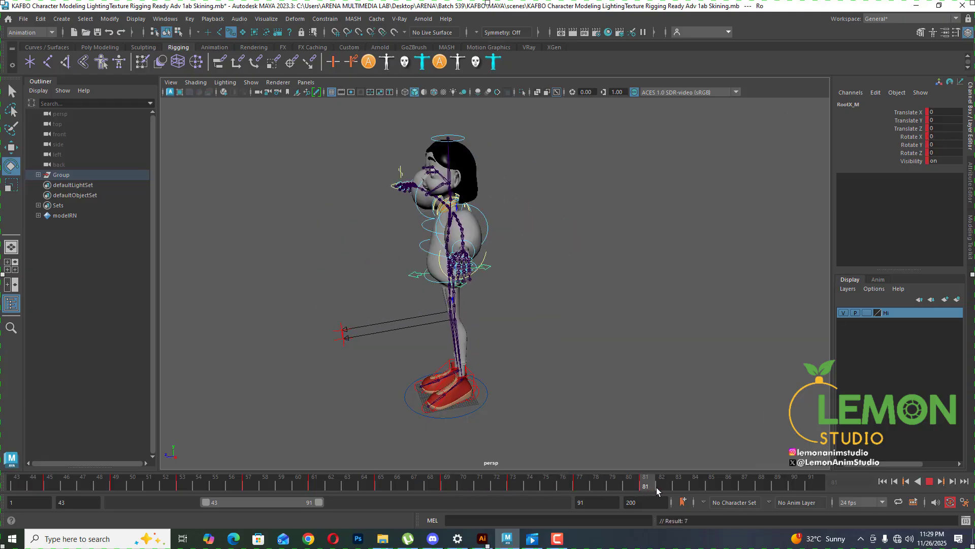
{"action": "key", "text": "alt+v"}
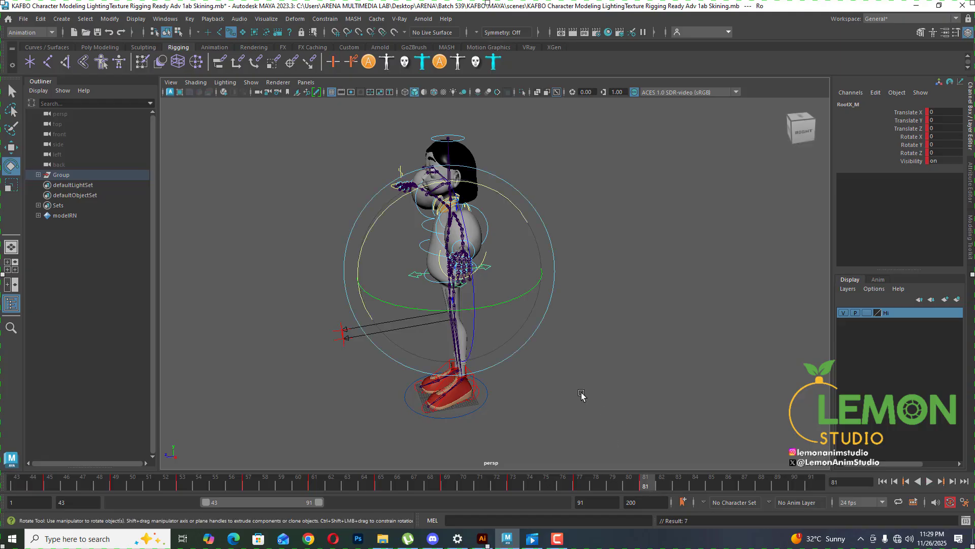
- Key the root control's side bends with Rotate Z at about -79.3 on frame 85 and 79.306 on frame 89
{"action": "left_click_drag", "start_coordinate": [654, 487], "coordinate": [710, 483]}
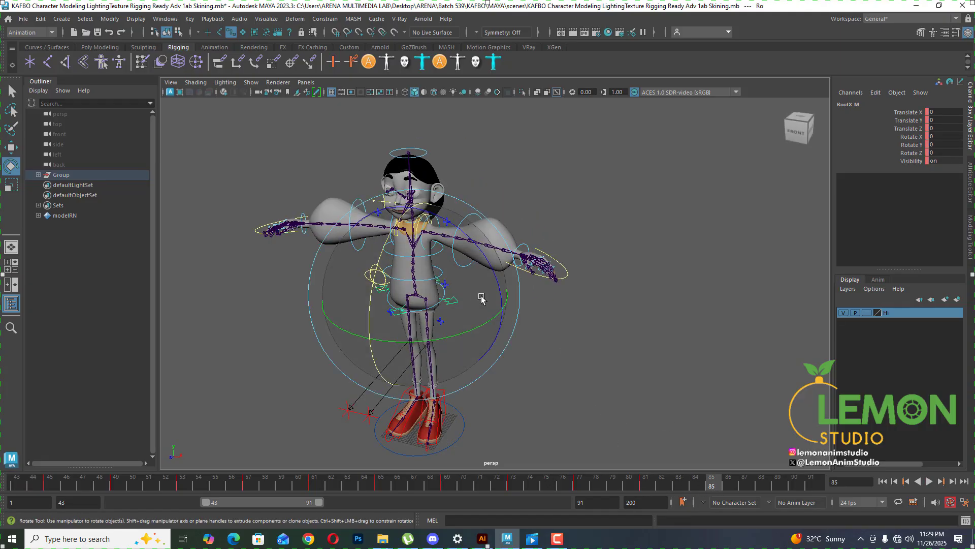
{"action": "mouse_move", "coordinate": [484, 252]}
{"action": "left_mouse_down"}
{"action": "mouse_move", "coordinate": [516, 364]}
{"action": "mouse_move", "coordinate": [516, 438]}
{"action": "left_mouse_up"}
{"action": "left_click_drag", "start_coordinate": [735, 482], "coordinate": [777, 483]}
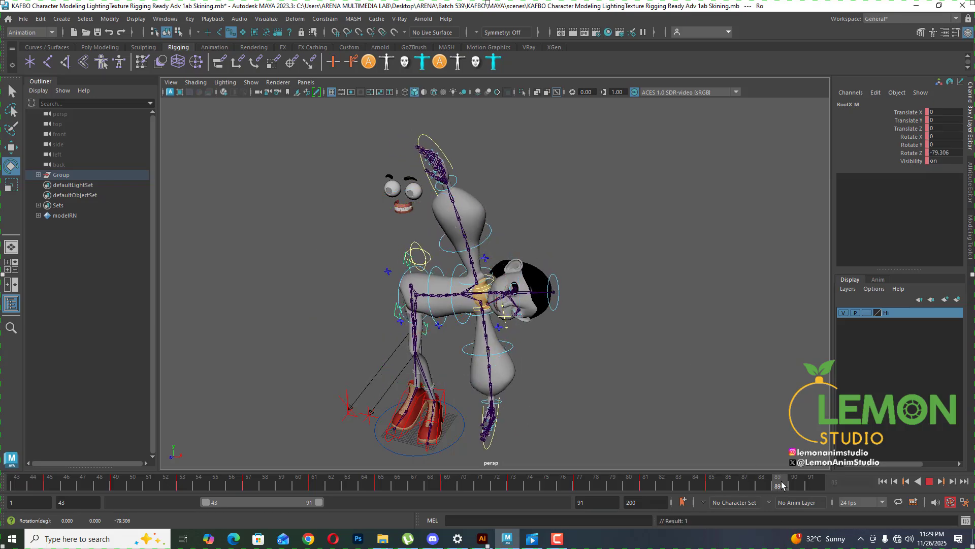
{"action": "double_click", "coordinate": [940, 153]}
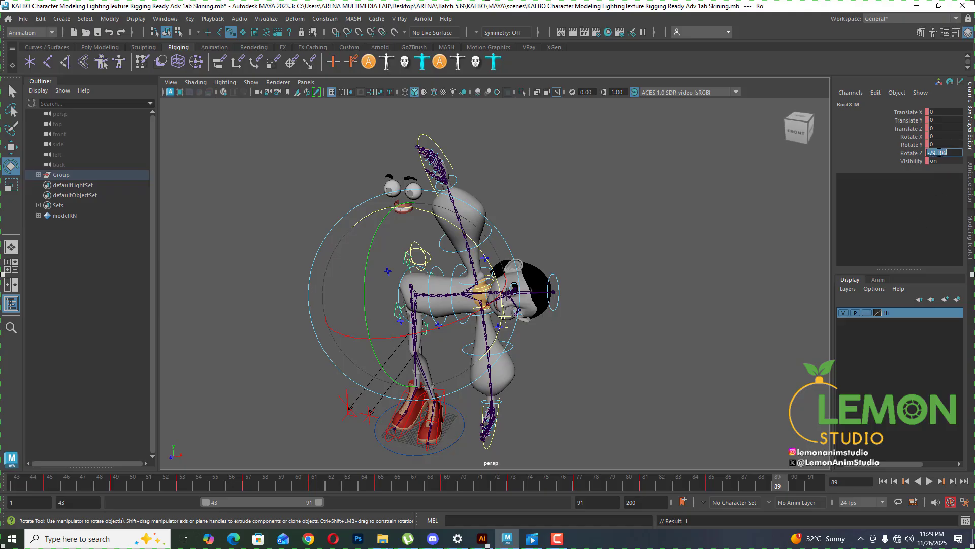
{"action": "key", "text": "Return"}
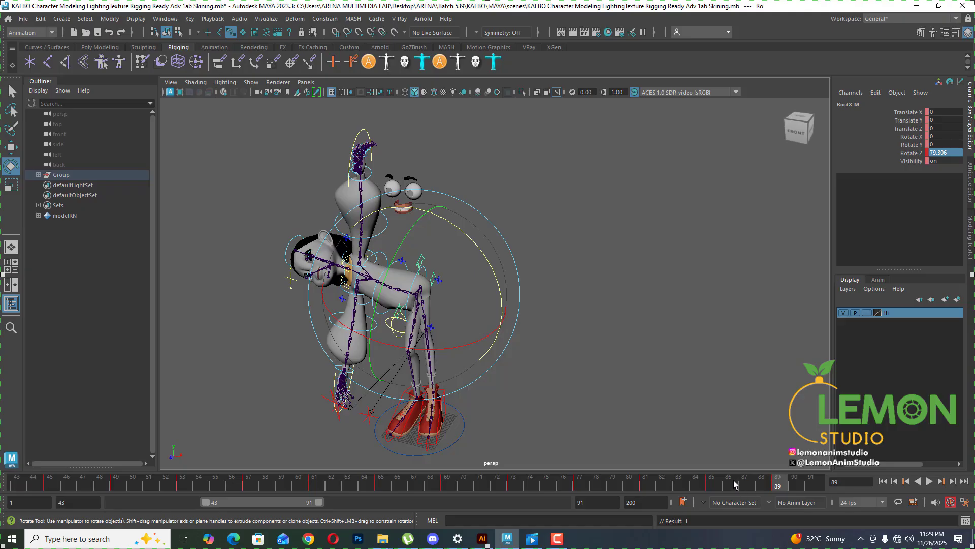
- Play and scrub between frames 85 and 89 to check the root's side bends
{"action": "key", "text": "alt+v"}
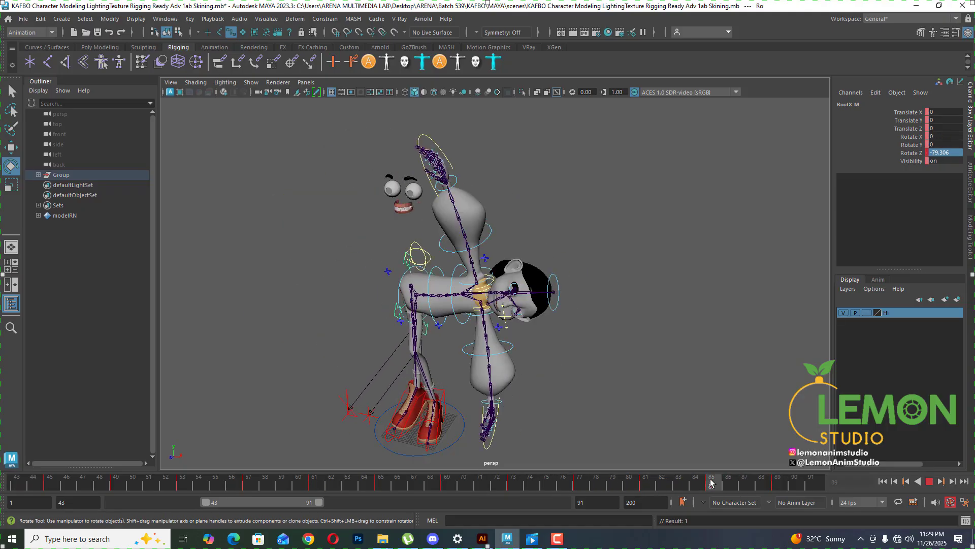
{"action": "key", "text": "Escape"}
{"action": "left_click", "coordinate": [773, 483]}
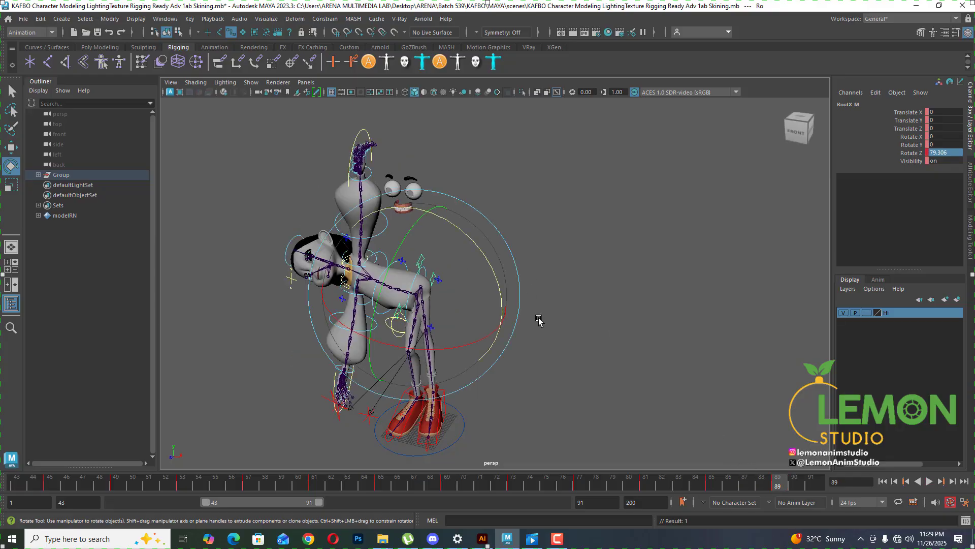
- Select all the character's controls, key them on frame 89 and step back through the earlier keys to frame 65
{"action": "scroll", "coordinate": [555, 342], "scroll_direction": "down", "scroll_amount": 4}
{"action": "left_click_drag", "start_coordinate": [328, 175], "coordinate": [345, 177]}
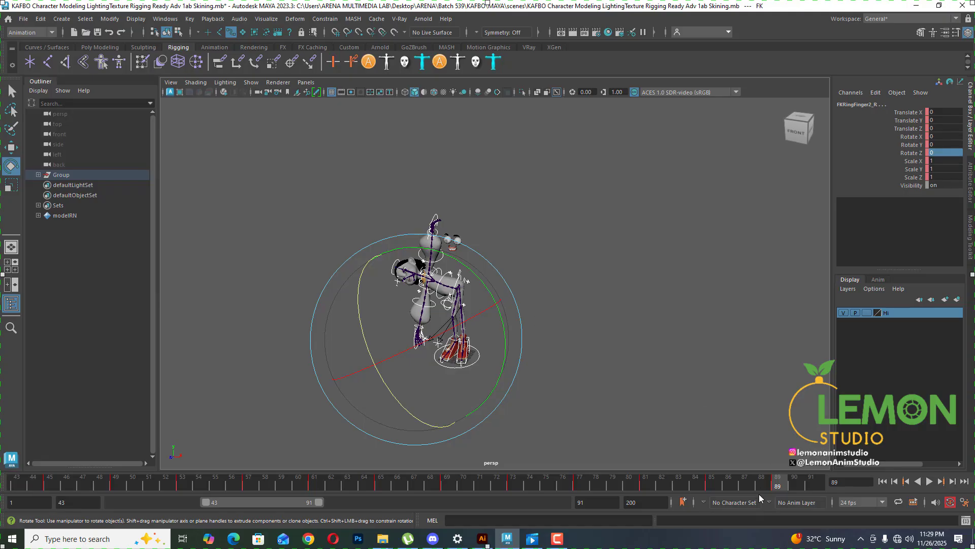
{"action": "key", "text": "s"}
{"action": "left_click", "coordinate": [907, 481]}
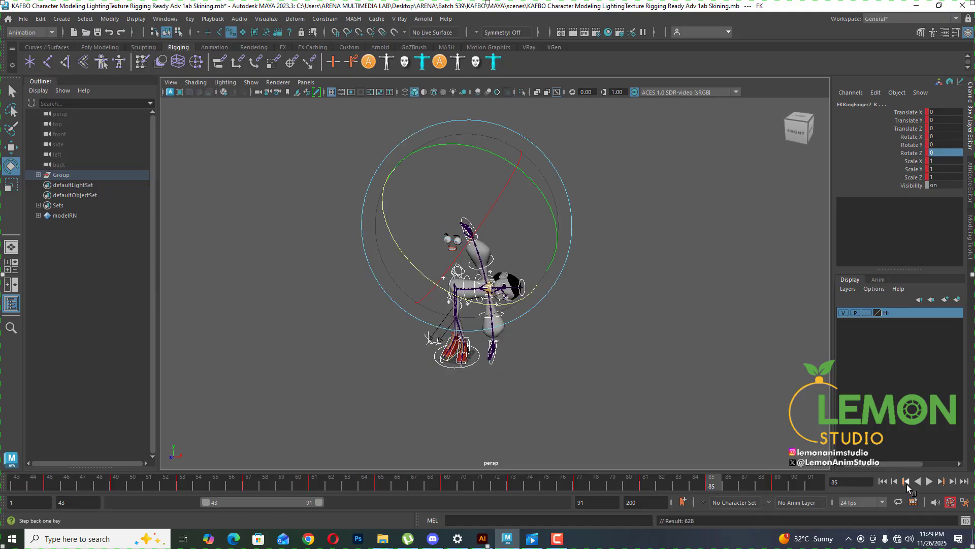
{"action": "left_click", "coordinate": [907, 481]}
{"action": "left_click", "coordinate": [907, 481]}
{"action": "left_click", "coordinate": [907, 481]}
{"action": "left_click", "coordinate": [907, 481]}
{"action": "left_click", "coordinate": [908, 485]}
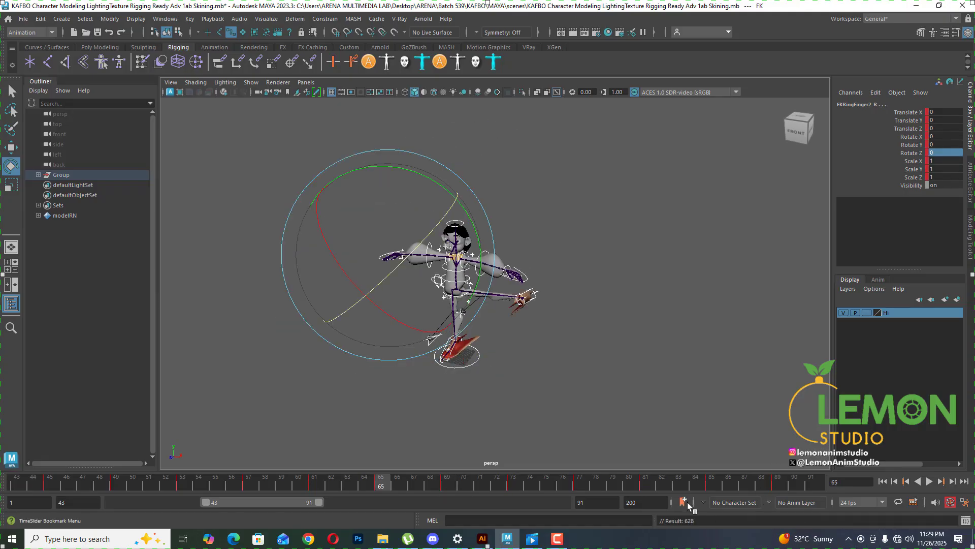
- Shift the timeline range to frames 82–130 and key frame 85's pose on all controls at frame 93
{"action": "left_click", "coordinate": [773, 482]}
{"action": "left_click_drag", "start_coordinate": [258, 501], "coordinate": [348, 503]}
{"action": "left_click_drag", "start_coordinate": [150, 489], "coordinate": [198, 485]}
{"action": "left_click", "coordinate": [68, 483]}
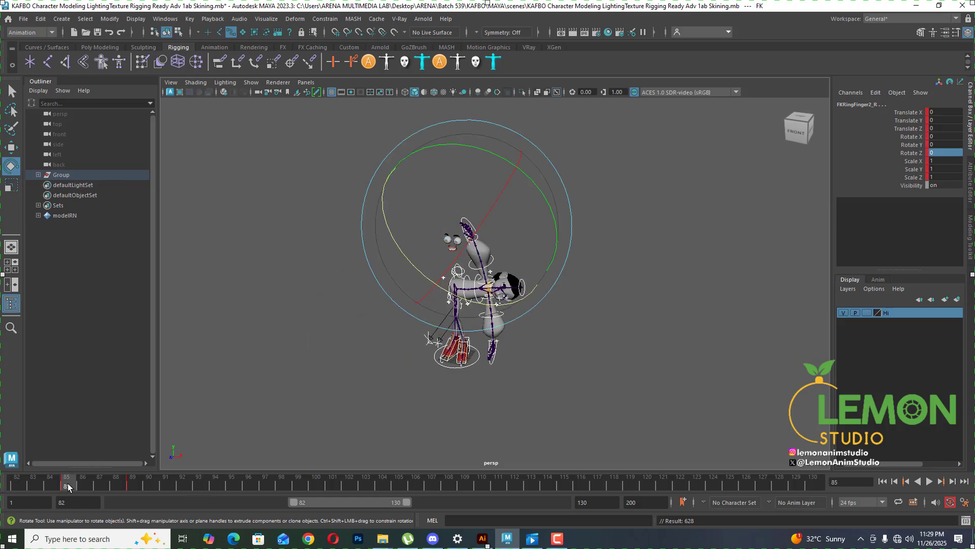
{"action": "middle_click_drag", "start_coordinate": [68, 483], "coordinate": [201, 486]}
{"action": "key", "text": "s"}
{"action": "scroll", "coordinate": [548, 335], "scroll_direction": "up", "scroll_amount": 4}
{"action": "left_click_drag", "start_coordinate": [547, 335], "coordinate": [540, 340], "text": "alt"}
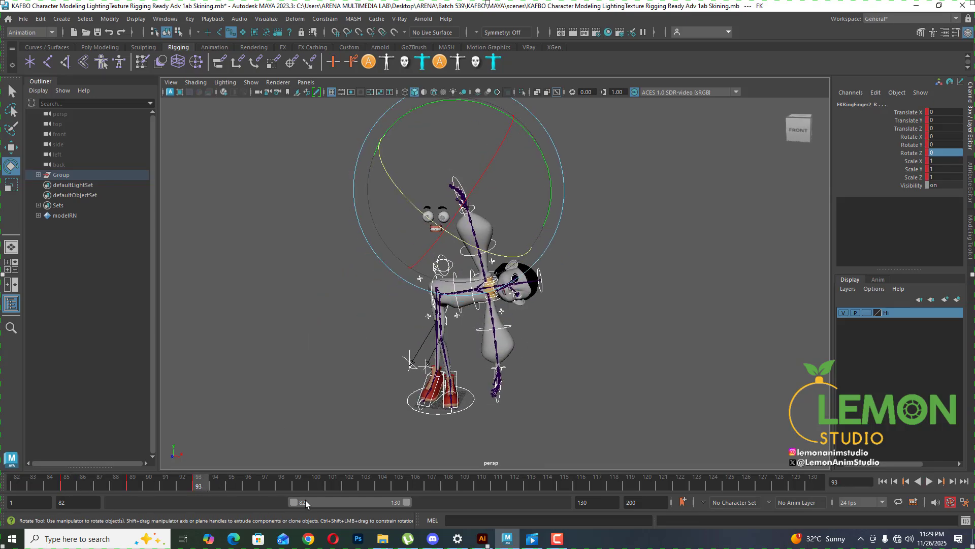
- Shift the timeline range to frames 76–124, key frame 81's neutral pose on all controls at frame 93 and play the result
{"action": "left_click_drag", "start_coordinate": [306, 503], "coordinate": [292, 505]}
{"action": "left_click", "coordinate": [99, 484]}
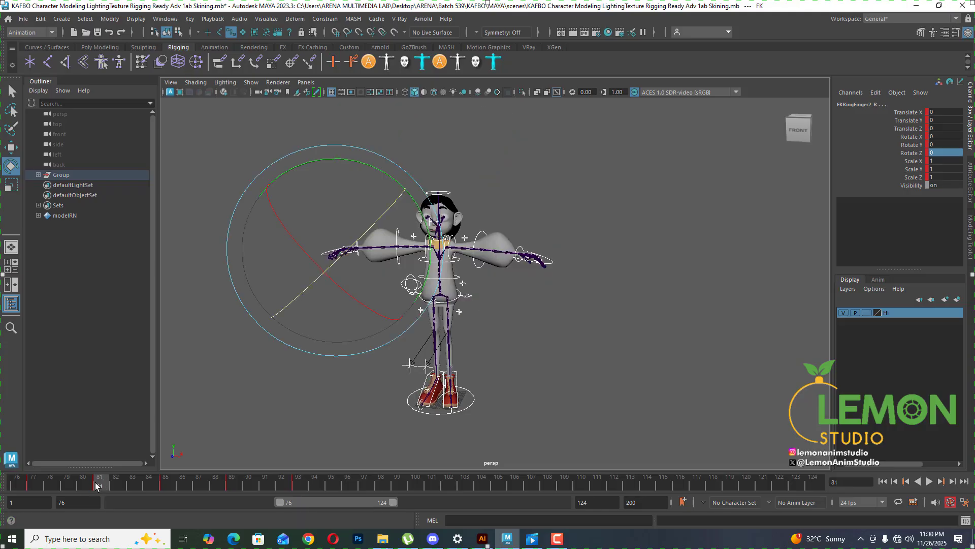
{"action": "left_click_drag", "start_coordinate": [96, 485], "coordinate": [306, 483]}
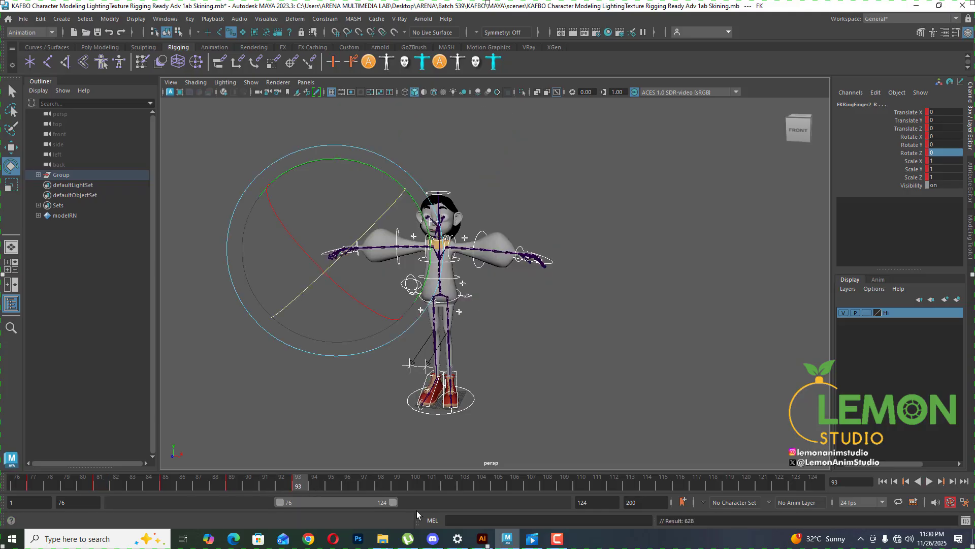
{"action": "key", "text": "alt+v"}
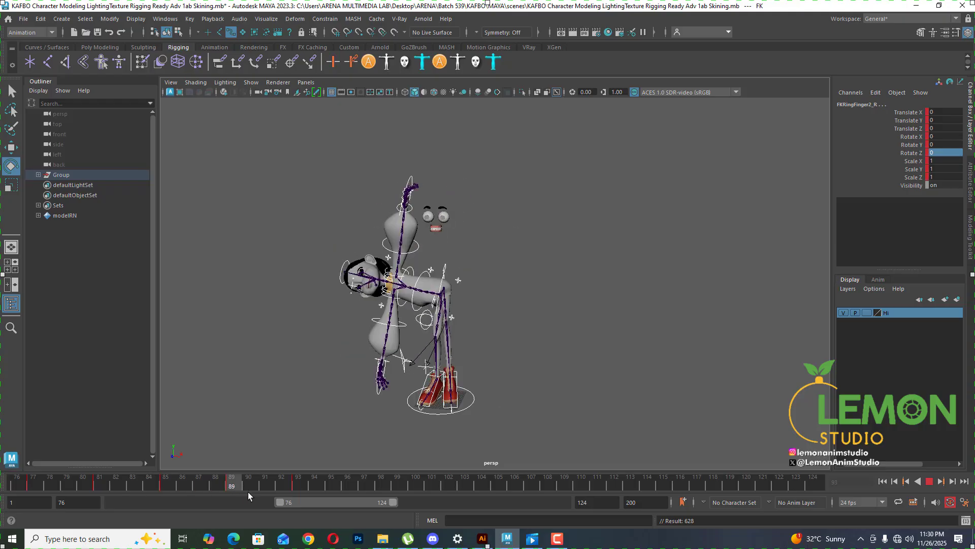
{"action": "left_click", "coordinate": [299, 491]}
{"action": "scroll", "coordinate": [485, 367], "scroll_direction": "up", "scroll_amount": 6}
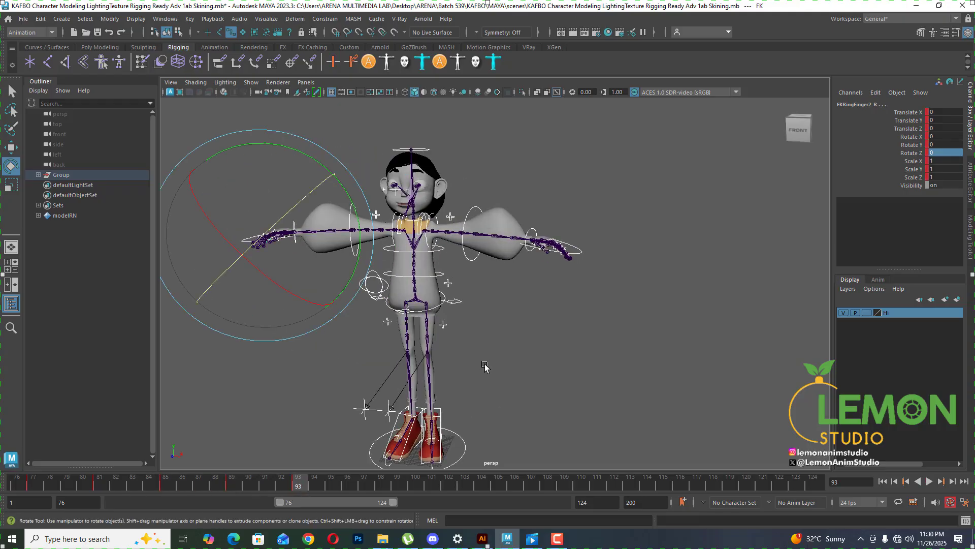
- Select the FK root control and bend it forward to about 104.4 in Rotate Z on frame 97
{"action": "middle_click_drag", "start_coordinate": [481, 374], "coordinate": [483, 391], "text": "alt"}
{"action": "scroll", "coordinate": [483, 393], "scroll_direction": "down", "scroll_amount": 3}
{"action": "left_click_drag", "start_coordinate": [484, 394], "coordinate": [572, 398], "text": "alt"}
{"action": "left_click", "coordinate": [466, 304]}
{"action": "left_click", "coordinate": [670, 394]}
{"action": "left_click", "coordinate": [502, 354]}
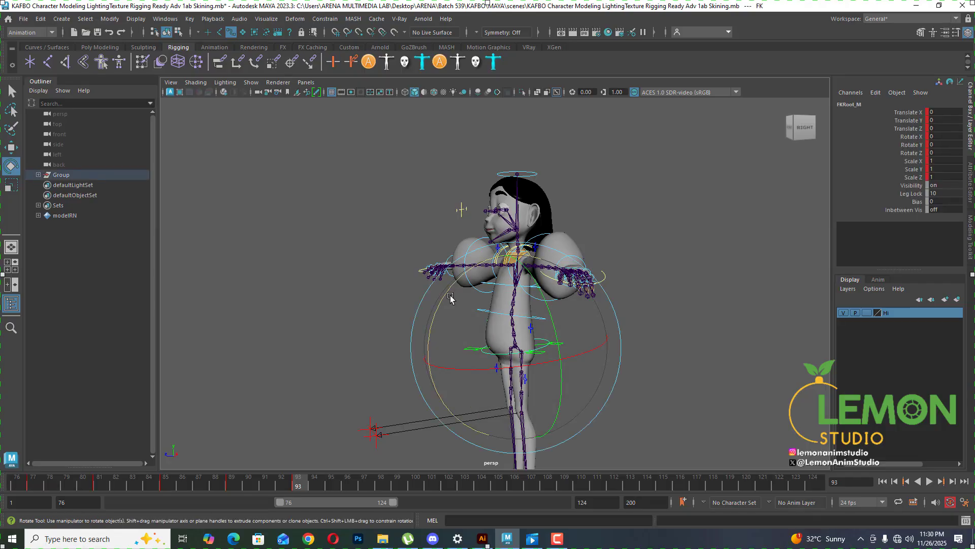
{"action": "key", "text": "alt+v"}
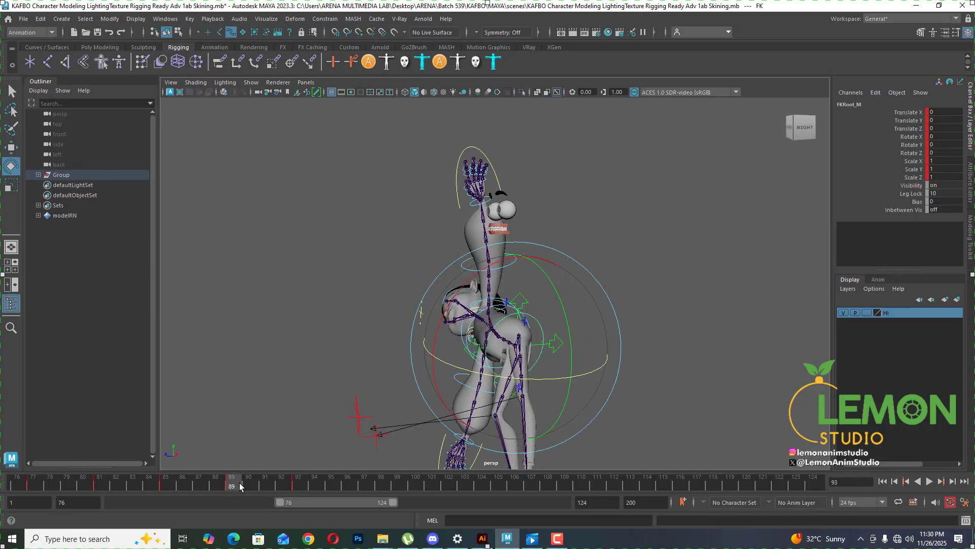
{"action": "left_click", "coordinate": [364, 490]}
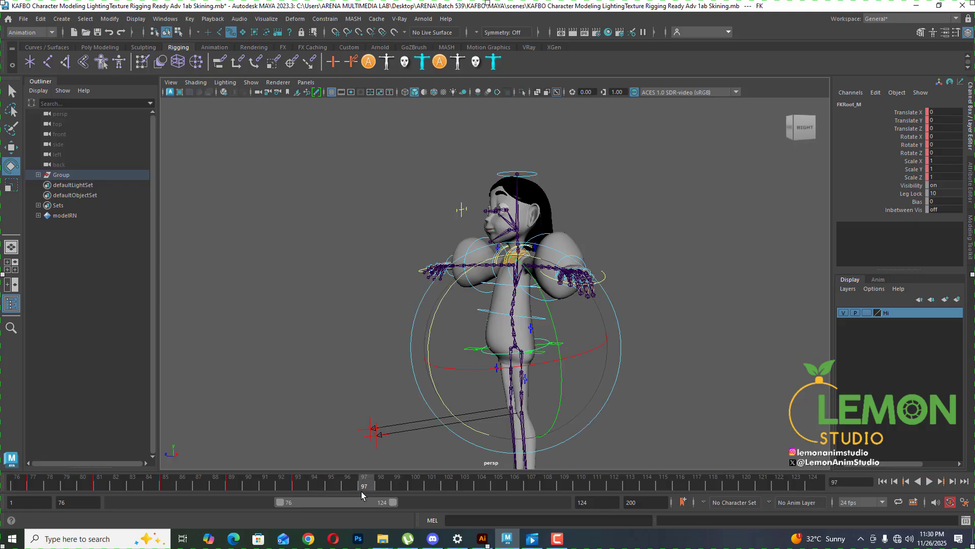
{"action": "left_click_drag", "start_coordinate": [453, 287], "coordinate": [433, 321]}
{"action": "left_click_drag", "start_coordinate": [574, 389], "coordinate": [611, 398], "text": "alt"}
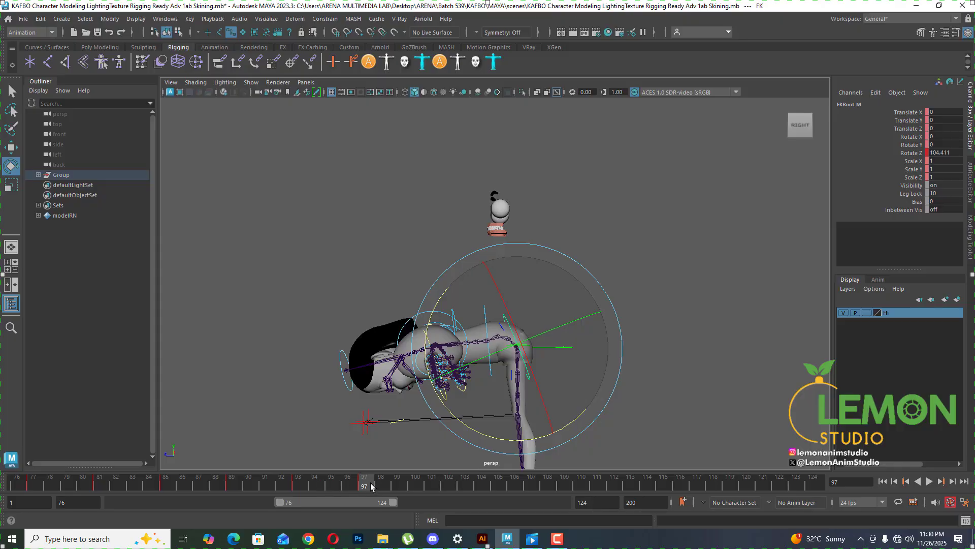
- Key the FK root's backward bend on frame 101 with Rotate Z at -104.411
{"action": "left_click_drag", "start_coordinate": [450, 487], "coordinate": [432, 487]}
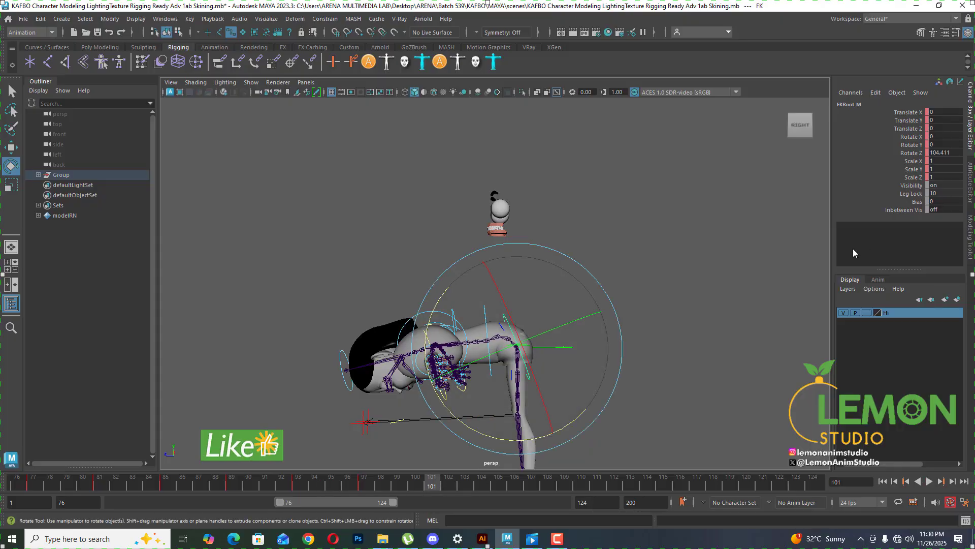
{"action": "double_click", "coordinate": [947, 153]}
{"action": "type", "text": "-104.411"}
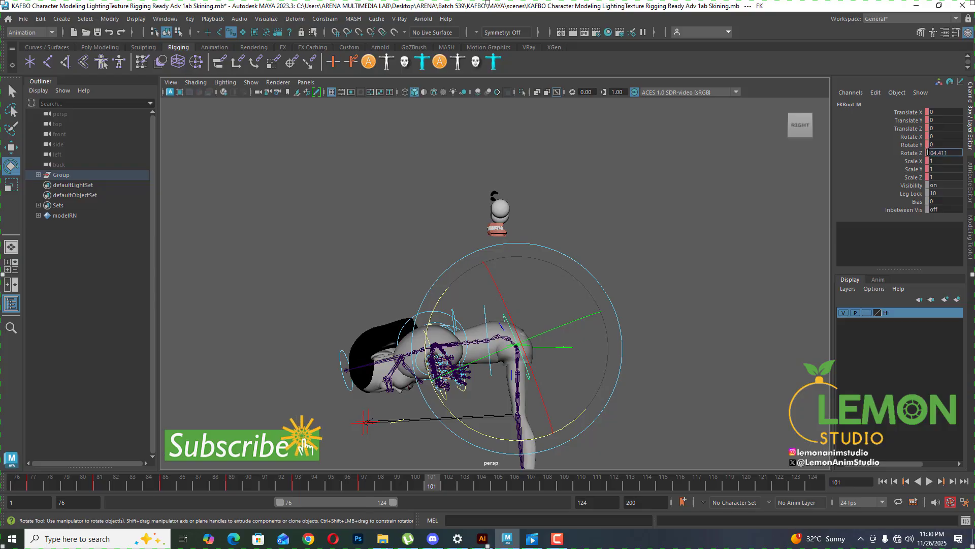
{"action": "key", "text": "Return"}
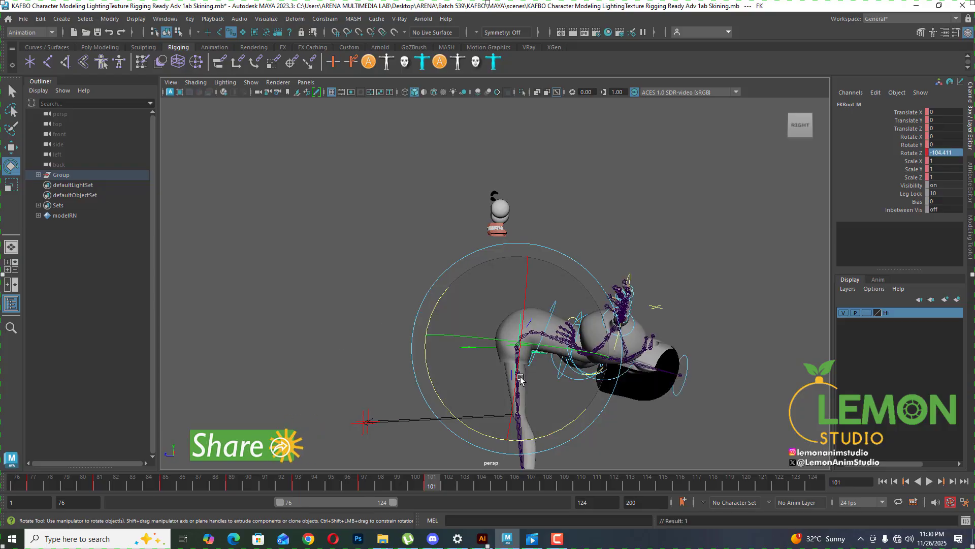
- Copy the FK root's neutral pose from frame 93 to frame 105 and key it
{"action": "mouse_move", "coordinate": [362, 485]}
{"action": "left_mouse_down"}
{"action": "mouse_move", "coordinate": [303, 487]}
{"action": "mouse_move", "coordinate": [430, 485]}
{"action": "mouse_move", "coordinate": [304, 485]}
{"action": "left_mouse_up"}
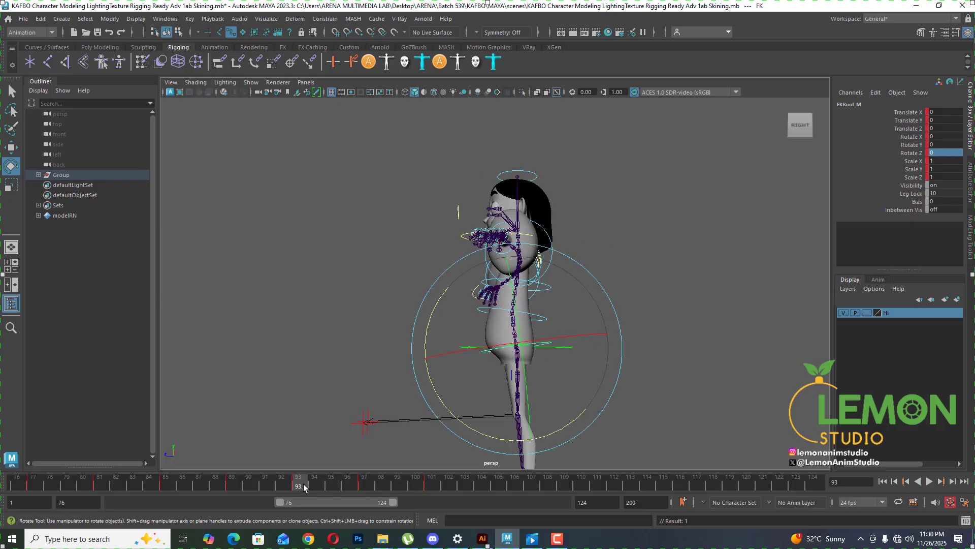
{"action": "middle_click_drag", "start_coordinate": [304, 486], "coordinate": [499, 488]}
{"action": "key", "text": "s"}
{"action": "mouse_move", "coordinate": [497, 488]}
{"action": "left_mouse_down"}
{"action": "mouse_move", "coordinate": [428, 487]}
{"action": "mouse_move", "coordinate": [496, 482]}
{"action": "left_mouse_up"}
- Play back the forward and backward bends and rotate the FK root sideways to about -87.3 in Y on frame 109
{"action": "mouse_move", "coordinate": [346, 483]}
{"action": "left_mouse_down"}
{"action": "mouse_move", "coordinate": [333, 484]}
{"action": "mouse_move", "coordinate": [564, 486]}
{"action": "left_mouse_up"}
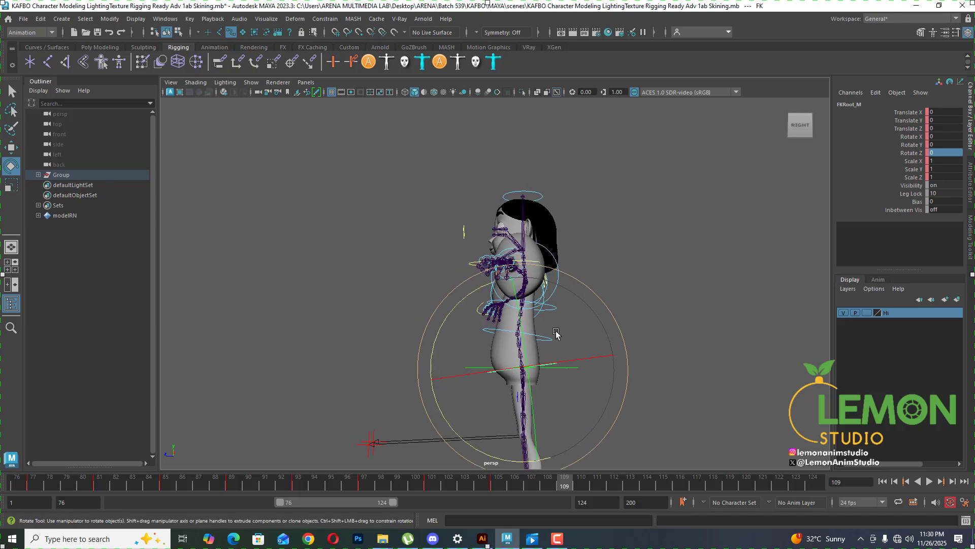
{"action": "scroll", "coordinate": [557, 331], "scroll_direction": "up", "scroll_amount": 3}
{"action": "left_click", "coordinate": [686, 311]}
{"action": "left_click", "coordinate": [582, 400]}
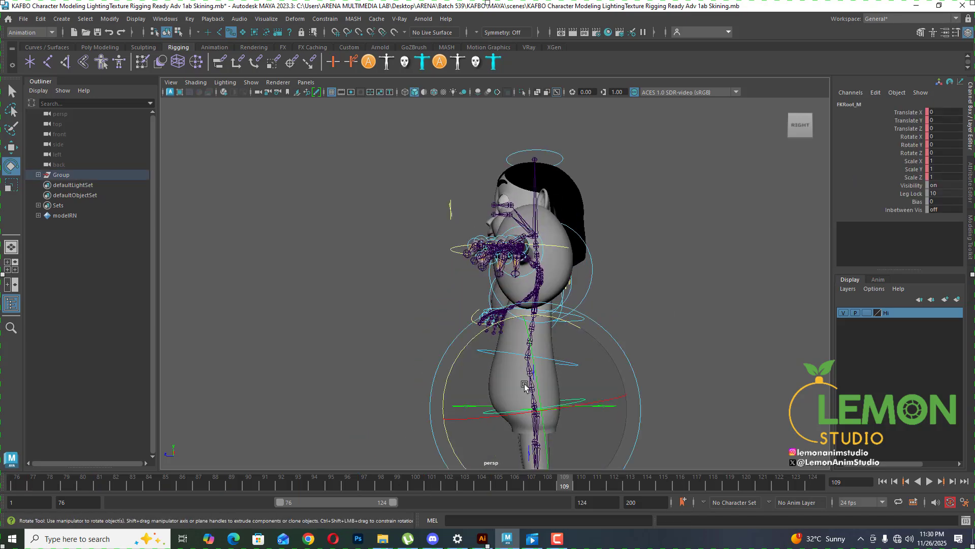
{"action": "left_click_drag", "start_coordinate": [526, 386], "coordinate": [581, 330], "text": "alt"}
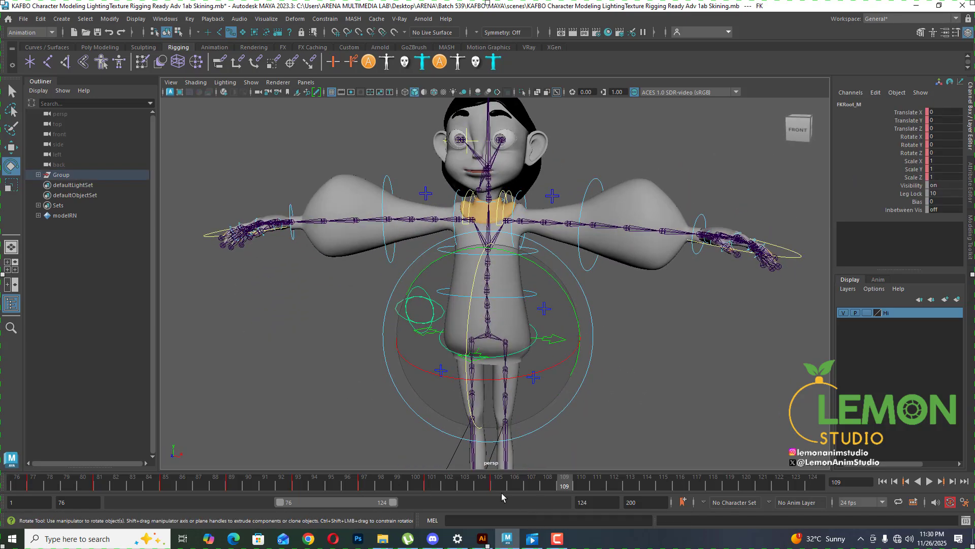
{"action": "key", "text": "alt+v"}
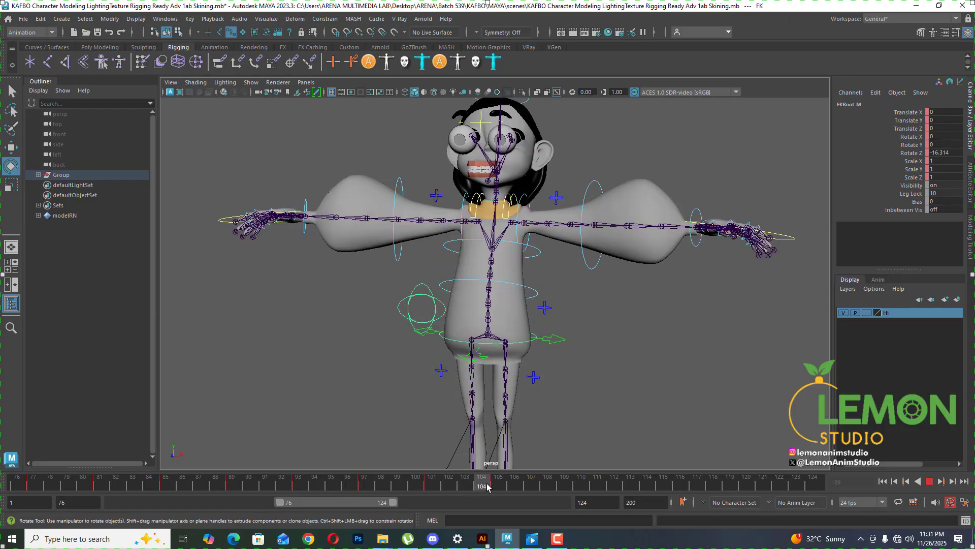
{"action": "key", "text": "alt+v"}
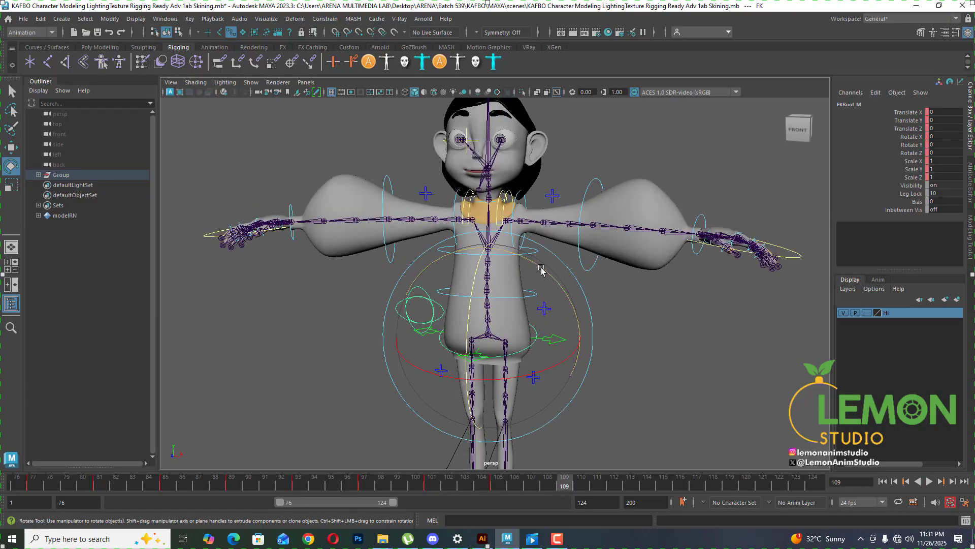
{"action": "left_click_drag", "start_coordinate": [541, 271], "coordinate": [574, 428]}
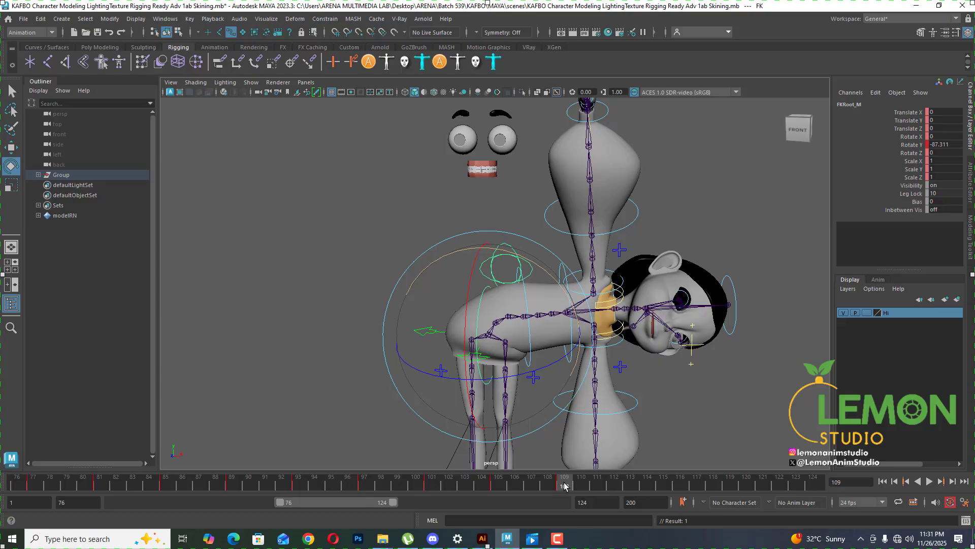
- Rotate the FK root to the opposite side, about 97.8 in Y, on frame 113 and compare it with frame 109
{"action": "left_click_drag", "start_coordinate": [564, 482], "coordinate": [629, 488]}
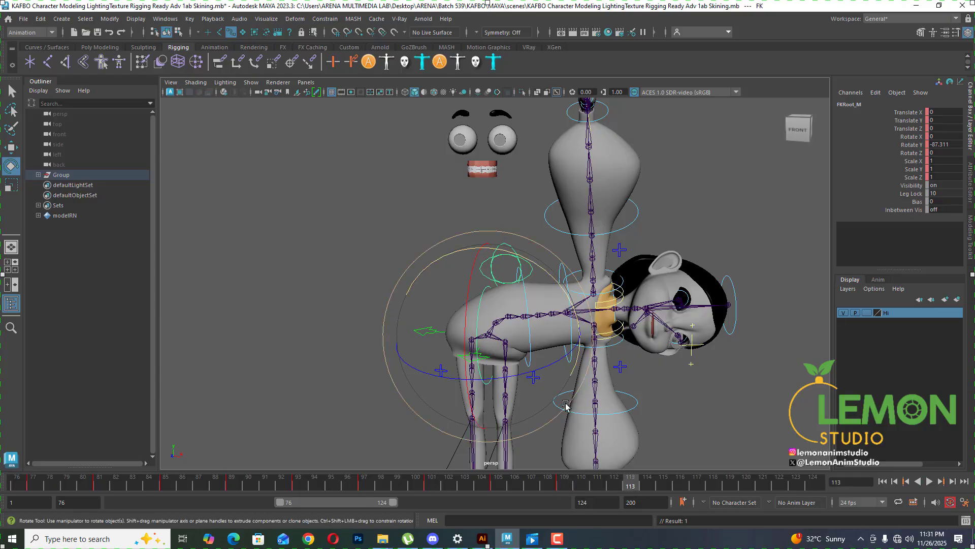
{"action": "left_click_drag", "start_coordinate": [578, 315], "coordinate": [390, 382]}
{"action": "left_click_drag", "start_coordinate": [640, 287], "coordinate": [648, 306], "text": "alt"}
{"action": "left_click", "coordinate": [567, 481]}
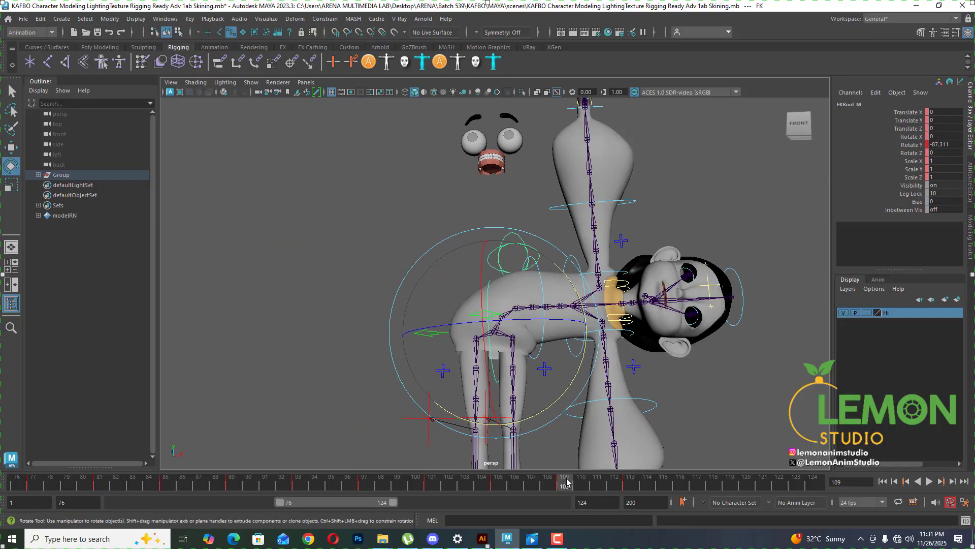
{"action": "left_click", "coordinate": [632, 482]}
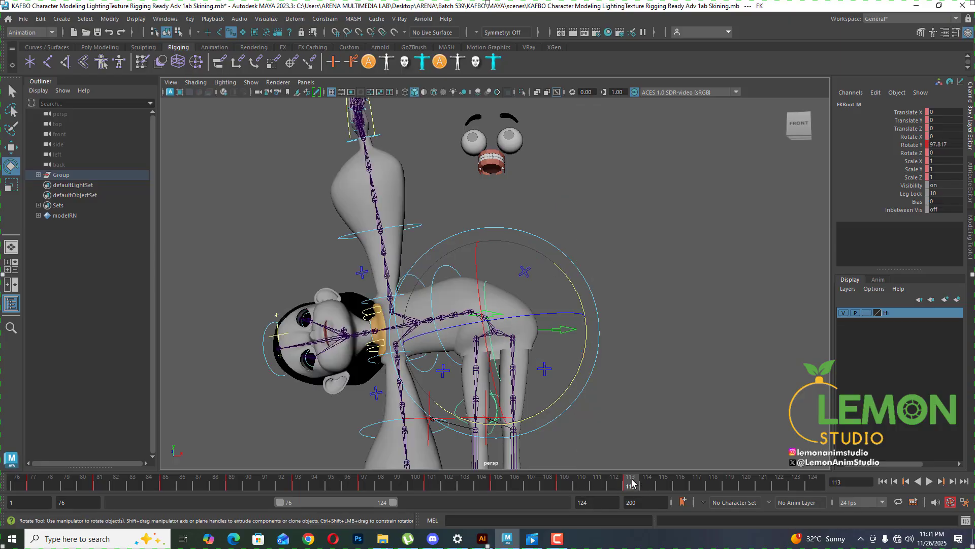
- Copy the FK root's pose from frame 109 to frame 113 and set its Rotate Y to 87.311
{"action": "left_click", "coordinate": [565, 484]}
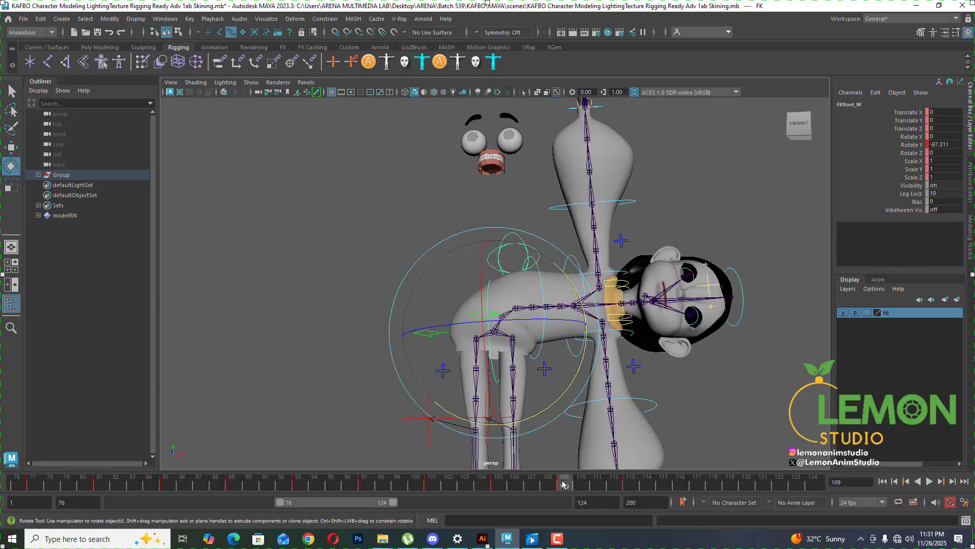
{"action": "left_click", "coordinate": [630, 484]}
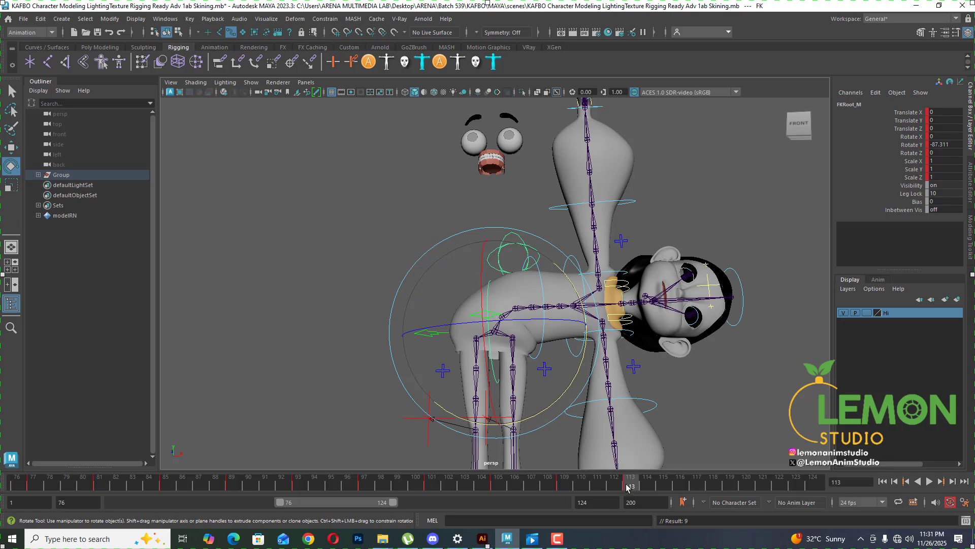
{"action": "left_click", "coordinate": [936, 145]}
{"action": "key", "text": "BackSpace"}
{"action": "key", "text": "Return"}
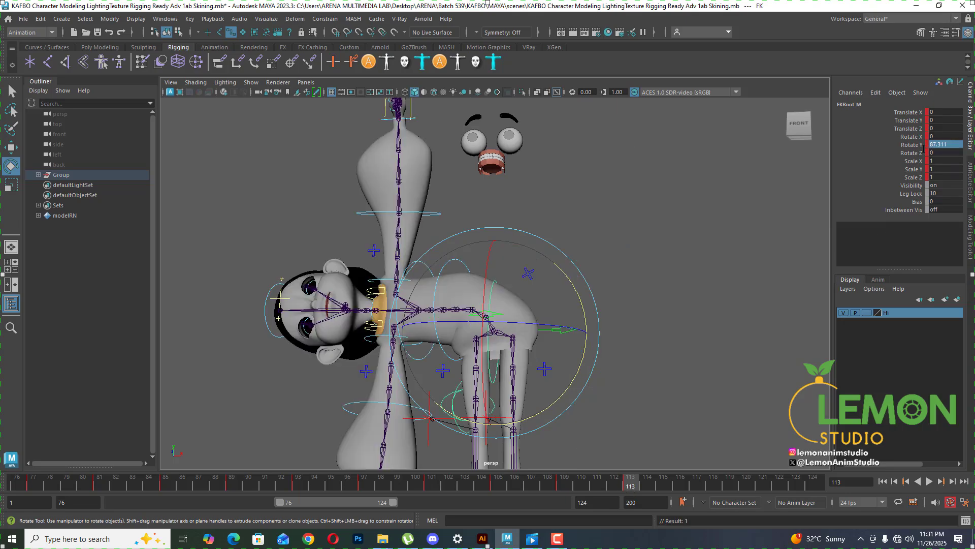
{"action": "left_click", "coordinate": [558, 484]}
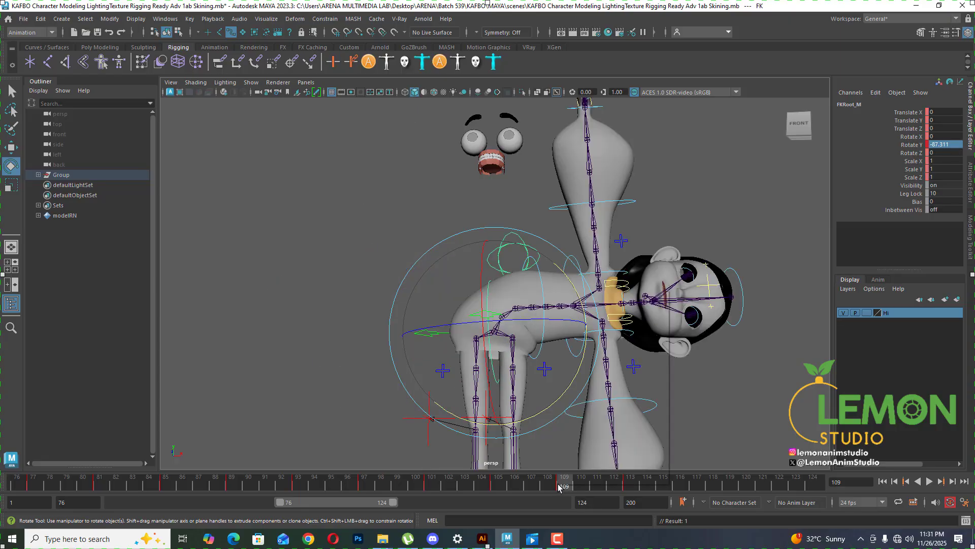
{"action": "right_click", "coordinate": [557, 484]}
{"action": "mouse_move", "coordinate": [612, 366]}
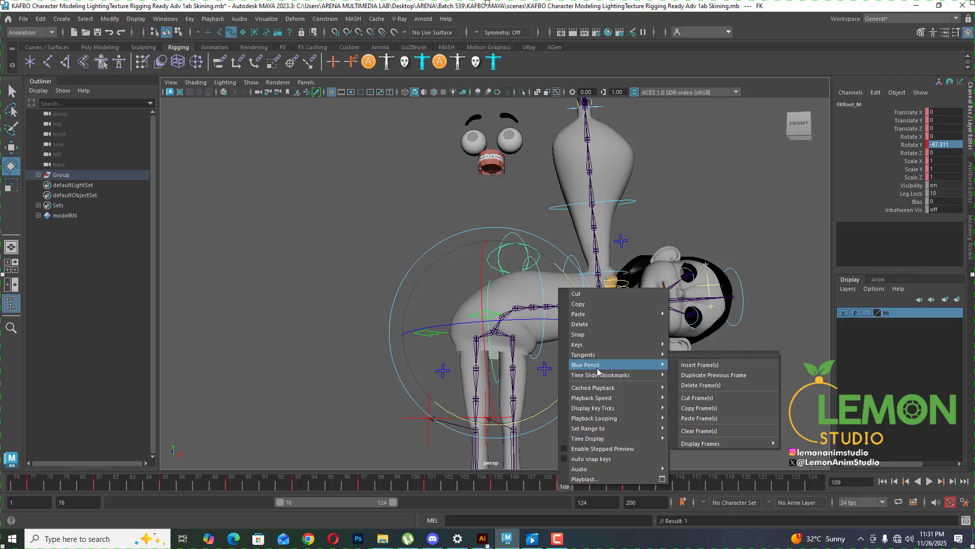
- Clear the selection and play and scrub through frames 105 to 112, examining the torso's side bends from several angles
{"action": "left_click", "coordinate": [768, 330]}
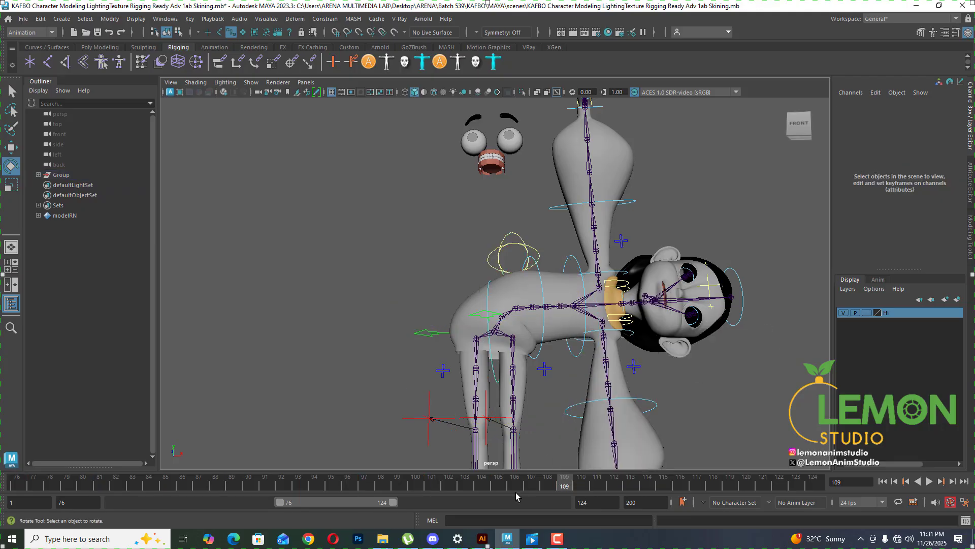
{"action": "key", "text": "alt+v"}
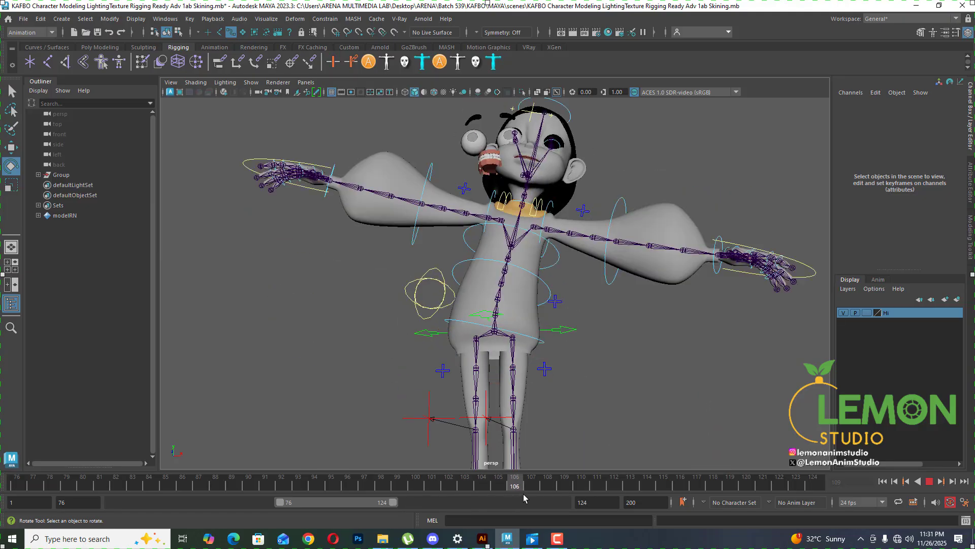
{"action": "left_click_drag", "start_coordinate": [514, 496], "coordinate": [496, 496]}
{"action": "left_click_drag", "start_coordinate": [602, 389], "coordinate": [511, 432], "text": "alt"}
{"action": "left_click_drag", "start_coordinate": [543, 485], "coordinate": [614, 485]}
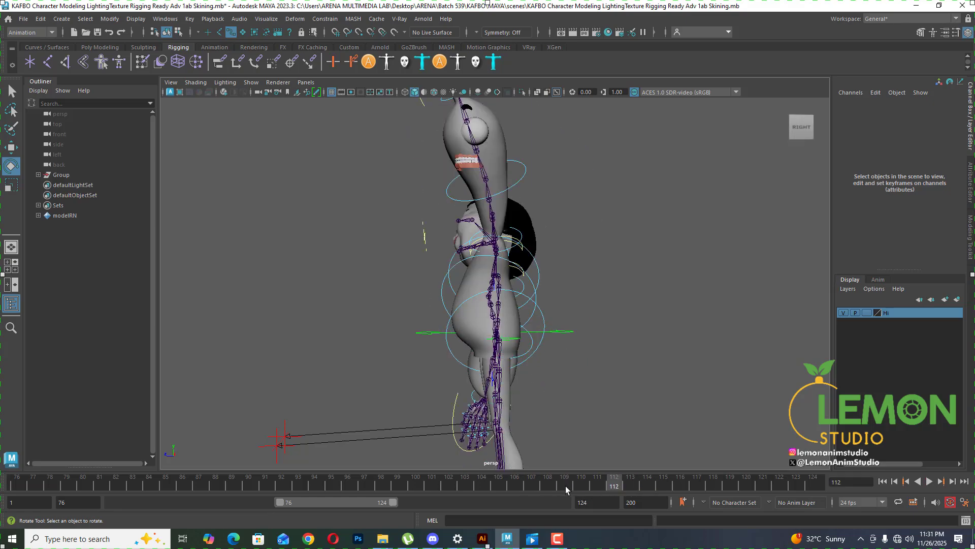
{"action": "left_click_drag", "start_coordinate": [598, 355], "coordinate": [647, 357], "text": "alt"}
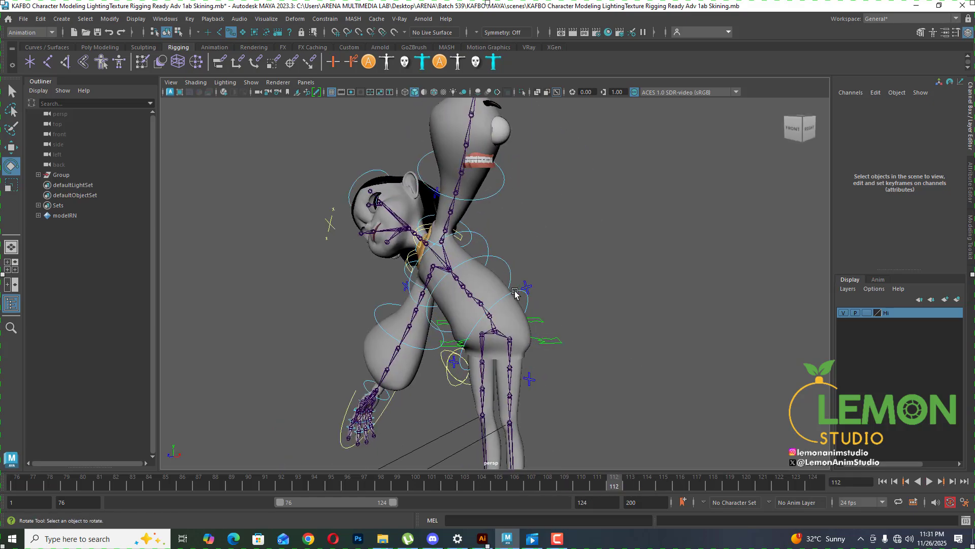
- Copy the FK root's neutral pose from frame 105 to frame 117 and key it there
{"action": "left_click", "coordinate": [514, 291]}
{"action": "left_click", "coordinate": [558, 481]}
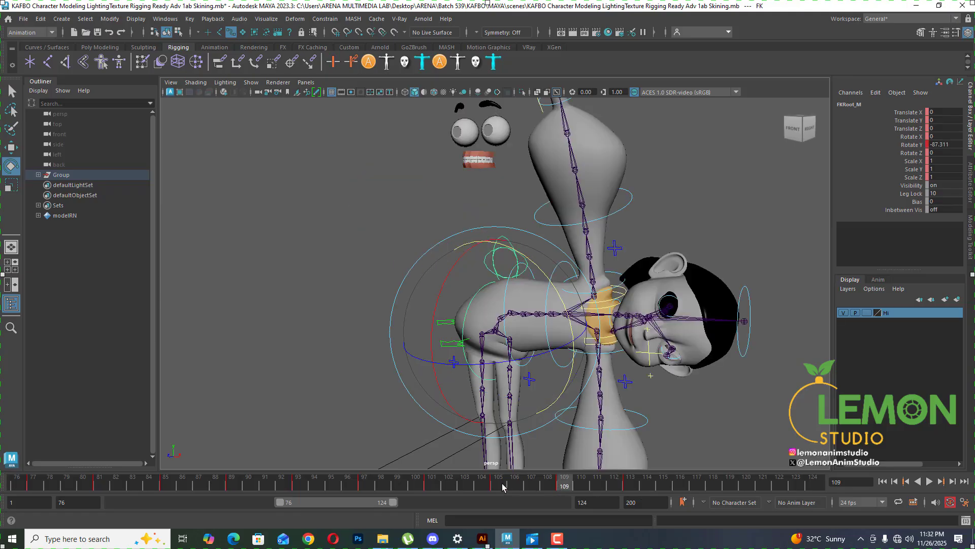
{"action": "left_click", "coordinate": [499, 485]}
{"action": "left_click_drag", "start_coordinate": [498, 485], "coordinate": [694, 485]}
{"action": "mouse_move", "coordinate": [695, 484]}
{"action": "middle_mouse_down"}
{"action": "mouse_move", "coordinate": [685, 484]}
{"action": "mouse_move", "coordinate": [694, 485]}
{"action": "middle_mouse_up"}
{"action": "key", "text": "s"}
- Try bending the FKSpine1 control forward about 85.9 in Z on frame 121 and undo its rotations
{"action": "left_click_drag", "start_coordinate": [677, 486], "coordinate": [764, 483]}
{"action": "left_click", "coordinate": [658, 356]}
{"action": "left_click", "coordinate": [528, 301]}
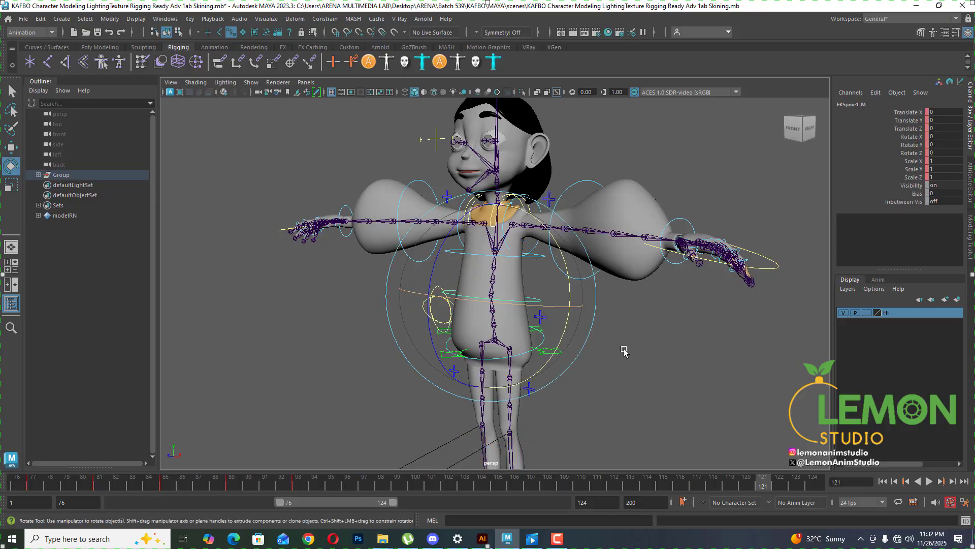
{"action": "left_click_drag", "start_coordinate": [624, 349], "coordinate": [529, 330], "text": "alt"}
{"action": "left_click_drag", "start_coordinate": [425, 241], "coordinate": [390, 420]}
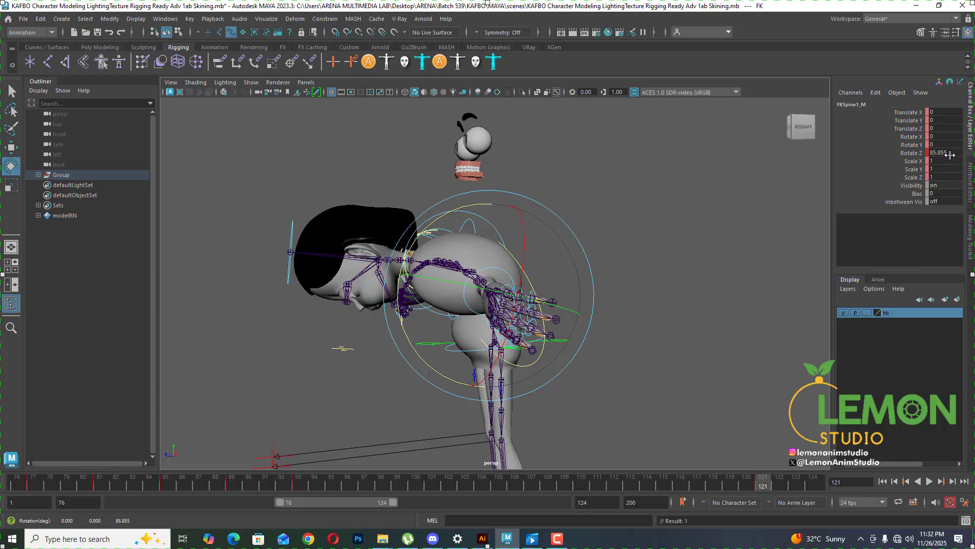
{"action": "left_click_drag", "start_coordinate": [640, 231], "coordinate": [536, 231], "text": "alt"}
{"action": "left_click_drag", "start_coordinate": [467, 207], "coordinate": [456, 211]}
{"action": "key", "text": "ctrl+z"}
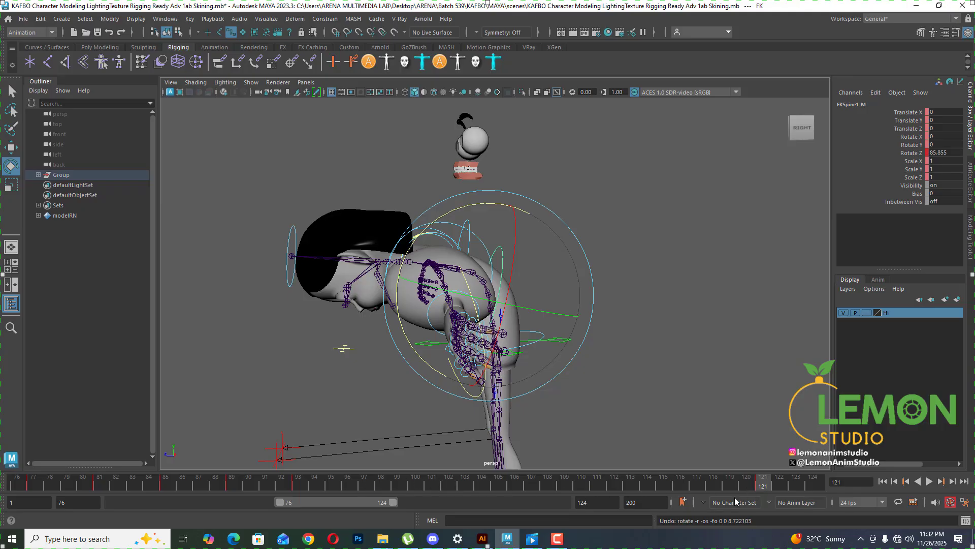
{"action": "key", "text": "ctrl+z"}
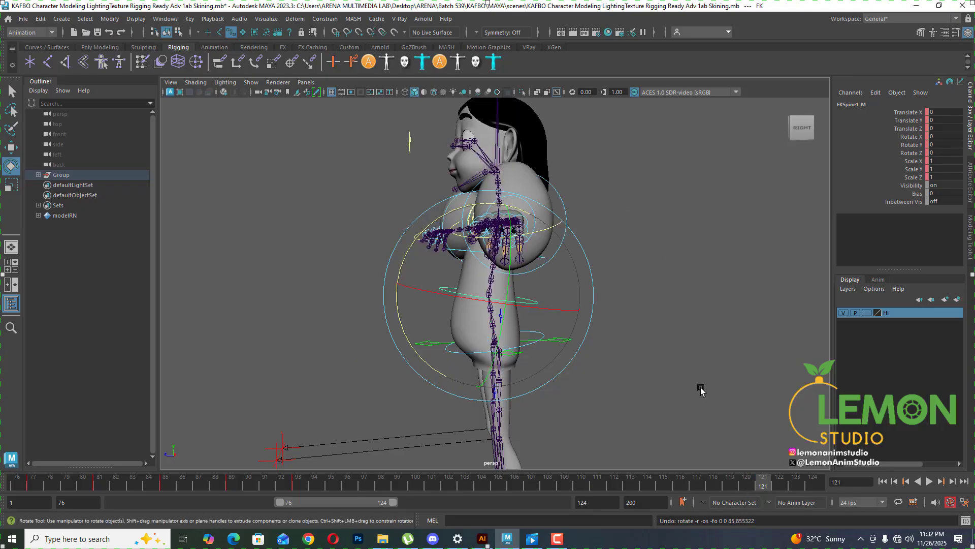
- Select all the character's controls and key them on every fourth frame from 93 to 121
{"action": "scroll", "coordinate": [661, 327], "scroll_direction": "down", "scroll_amount": 5}
{"action": "left_click_drag", "start_coordinate": [603, 447], "coordinate": [366, 161]}
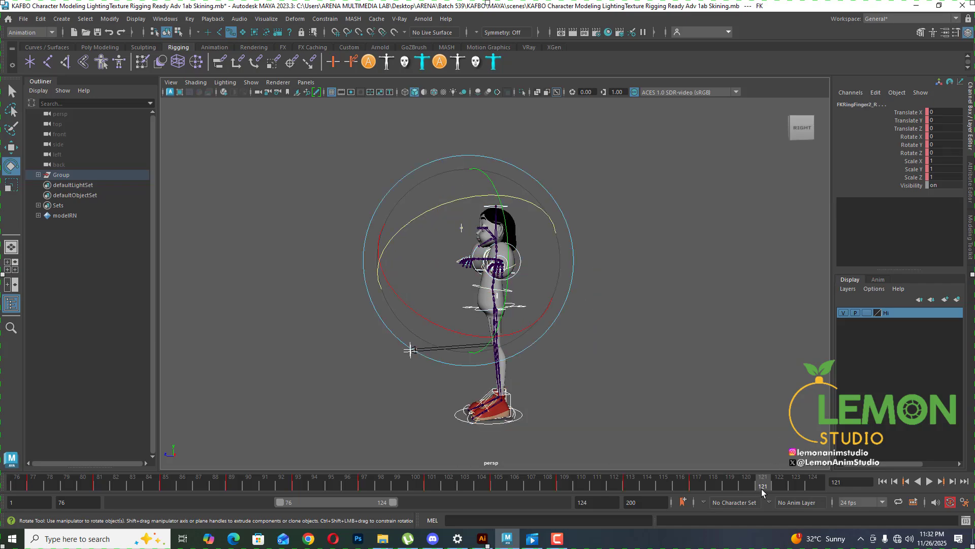
{"action": "left_click", "coordinate": [695, 485]}
{"action": "left_click", "coordinate": [626, 486]}
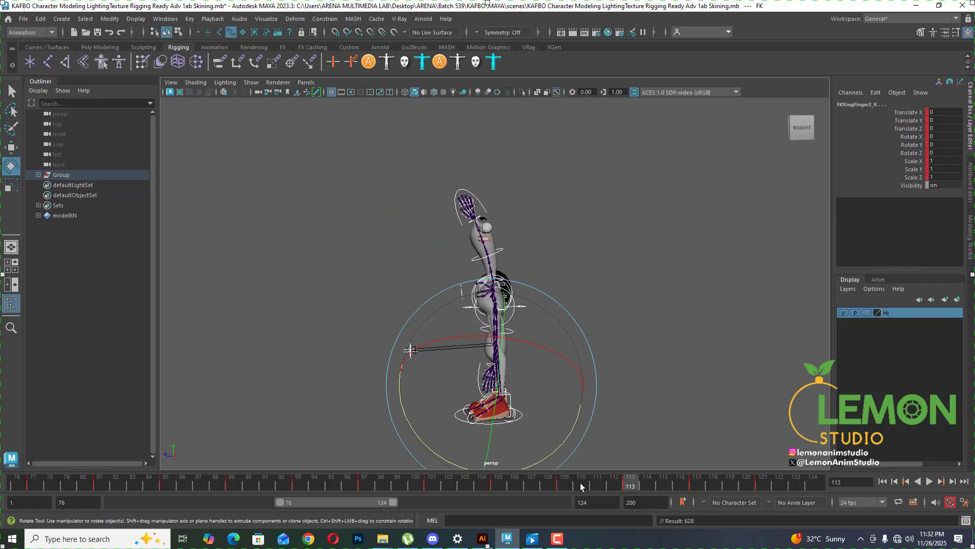
{"action": "left_click", "coordinate": [558, 485]}
{"action": "left_click", "coordinate": [492, 485]}
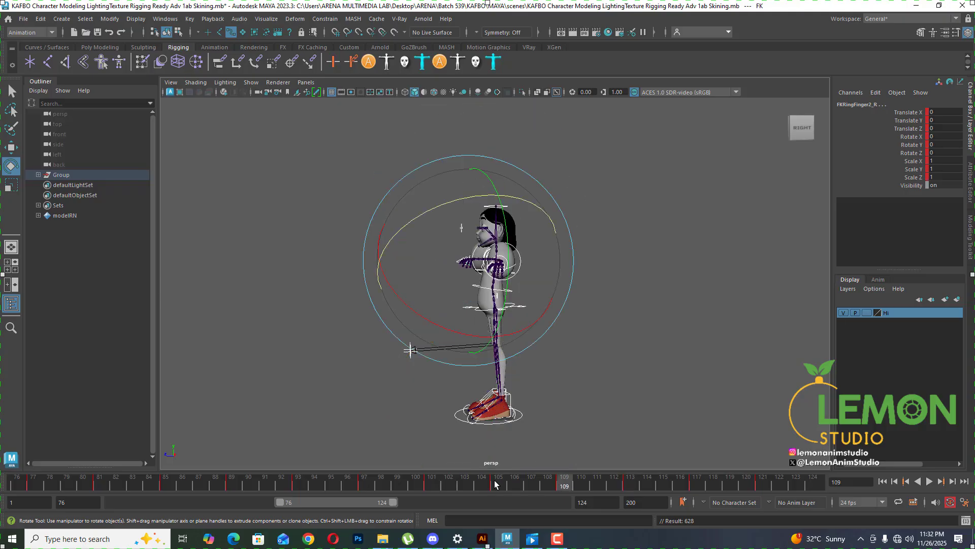
{"action": "left_click", "coordinate": [432, 485]}
{"action": "left_click", "coordinate": [363, 481]}
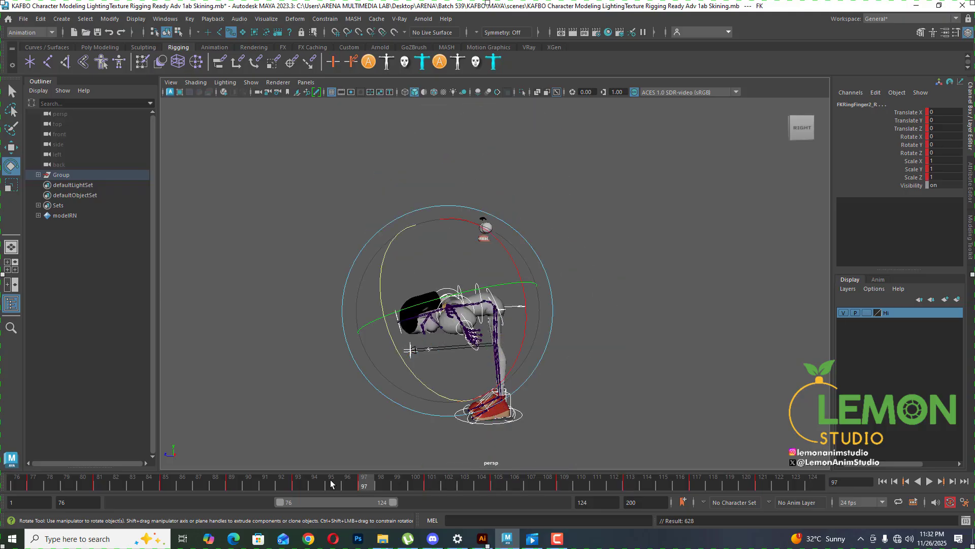
{"action": "left_click", "coordinate": [298, 481]}
{"action": "left_click", "coordinate": [758, 484]}
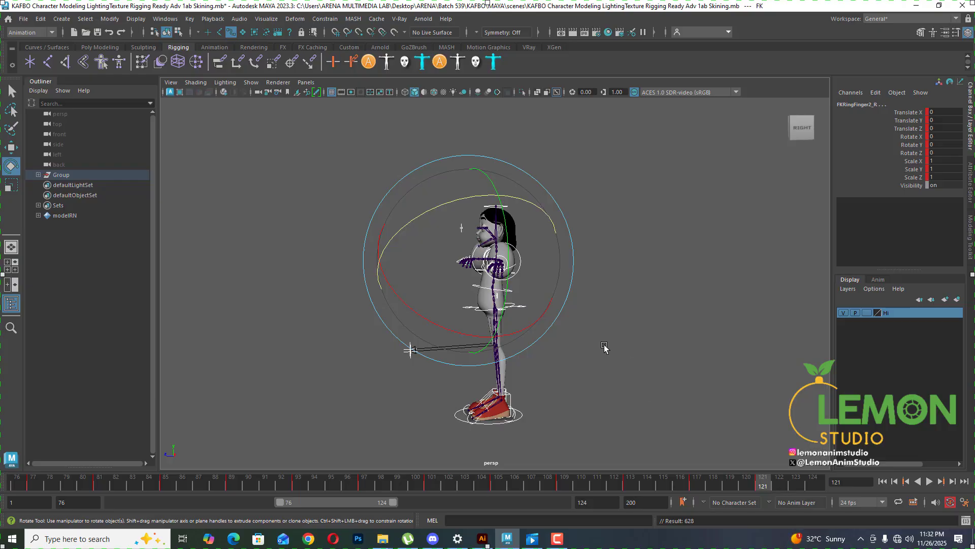
- Select only the FKSpine1 control and bend it forward to about 113.1 in Z on frame 121
{"action": "left_click_drag", "start_coordinate": [457, 327], "coordinate": [574, 334], "text": "alt"}
{"action": "scroll", "coordinate": [509, 291], "scroll_direction": "up", "scroll_amount": 4}
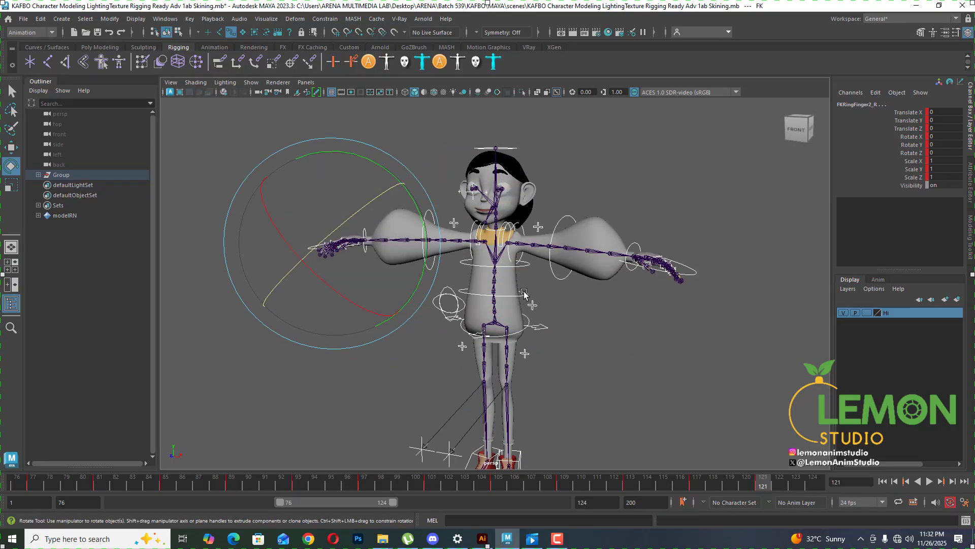
{"action": "left_click", "coordinate": [524, 300]}
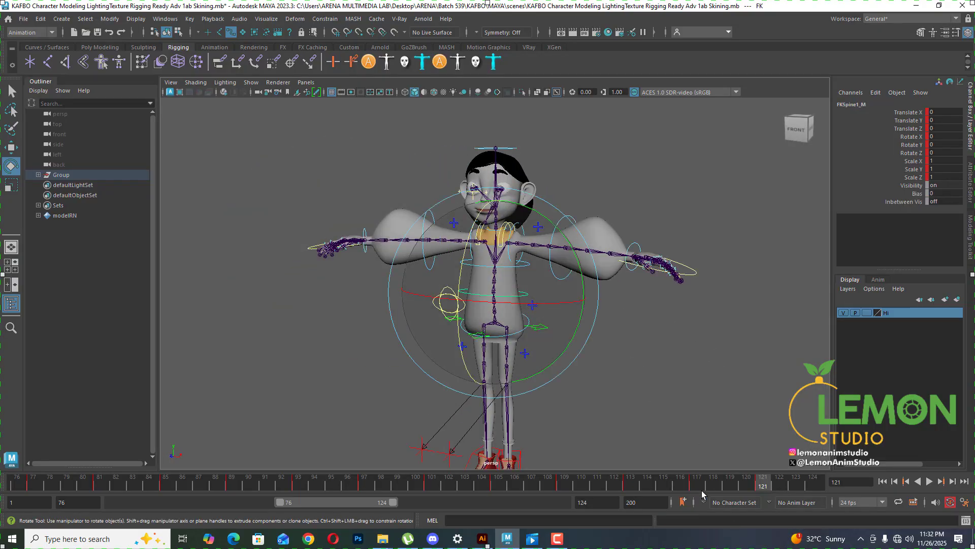
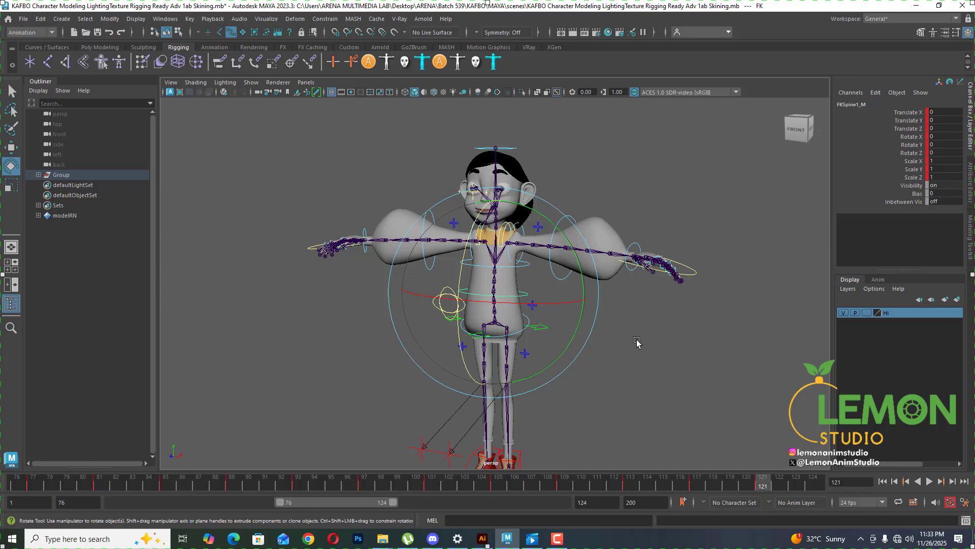
{"action": "left_click_drag", "start_coordinate": [637, 339], "coordinate": [578, 329], "text": "alt"}
{"action": "key", "text": "alt+v"}
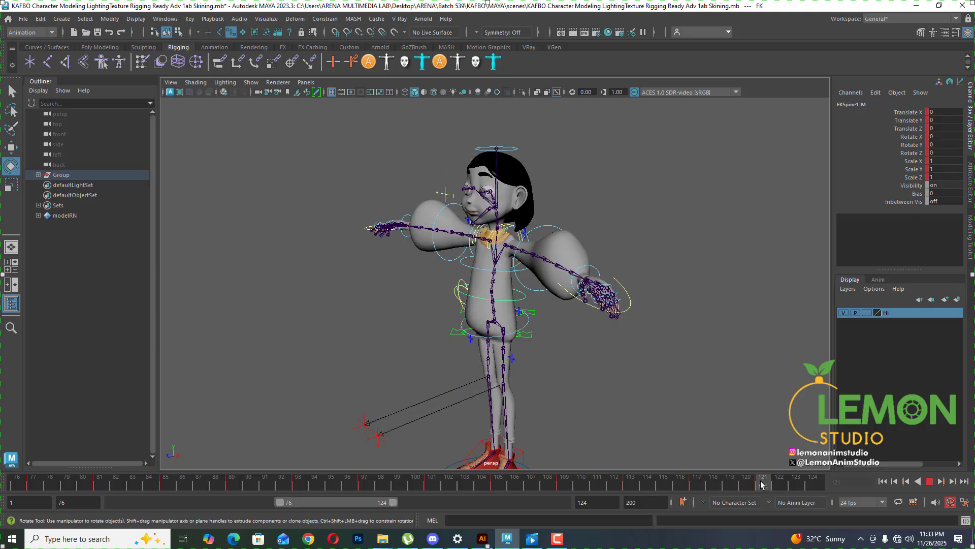
{"action": "key", "text": "alt+v"}
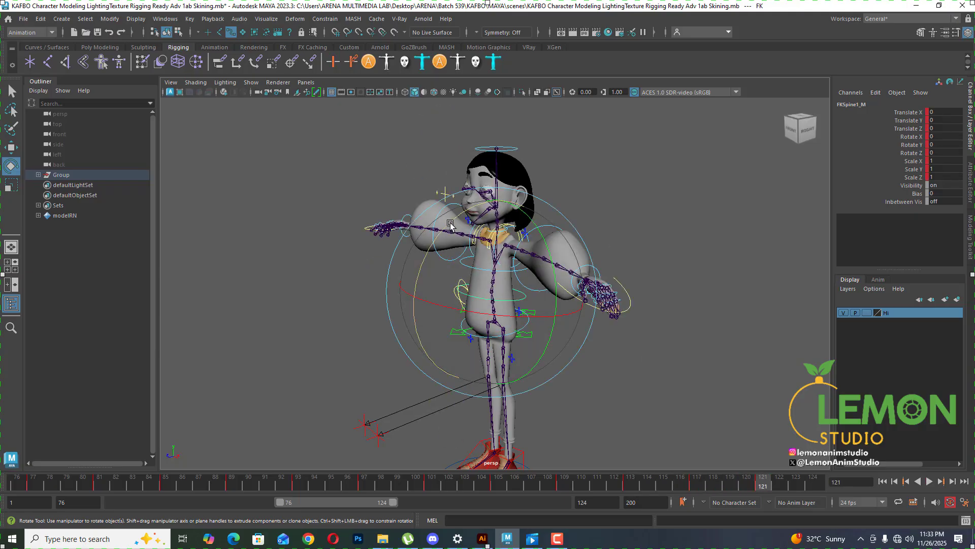
{"action": "left_click_drag", "start_coordinate": [451, 225], "coordinate": [406, 443]}
{"action": "left_click_drag", "start_coordinate": [428, 252], "coordinate": [426, 278]}
{"action": "left_click_drag", "start_coordinate": [698, 383], "coordinate": [642, 352], "text": "alt"}
- Shift the playback range to frames 113–161, copy FKSpine1's pose from frame 121 to 125, and open its Rotate Z value for editing
{"action": "left_click", "coordinate": [761, 491]}
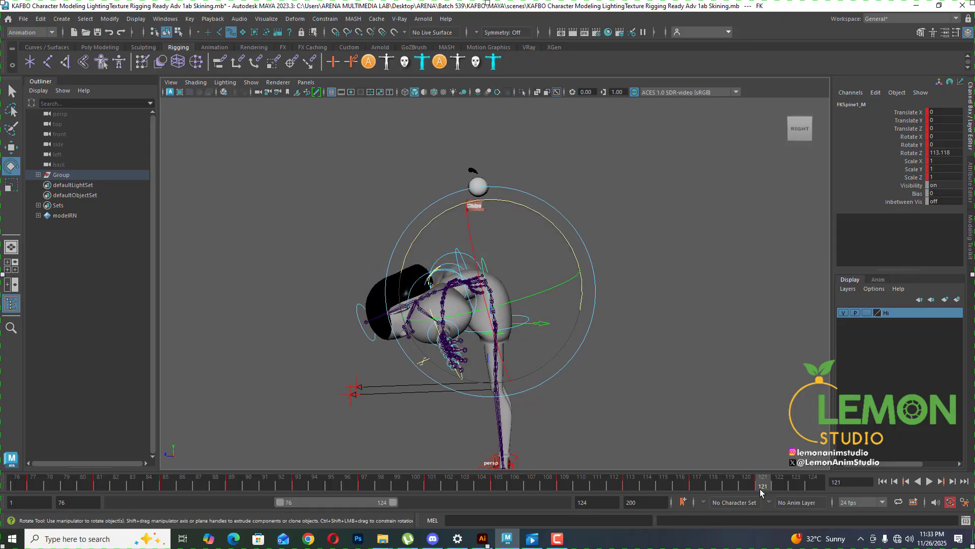
{"action": "left_click_drag", "start_coordinate": [361, 502], "coordinate": [447, 504]}
{"action": "left_click_drag", "start_coordinate": [182, 487], "coordinate": [224, 487]}
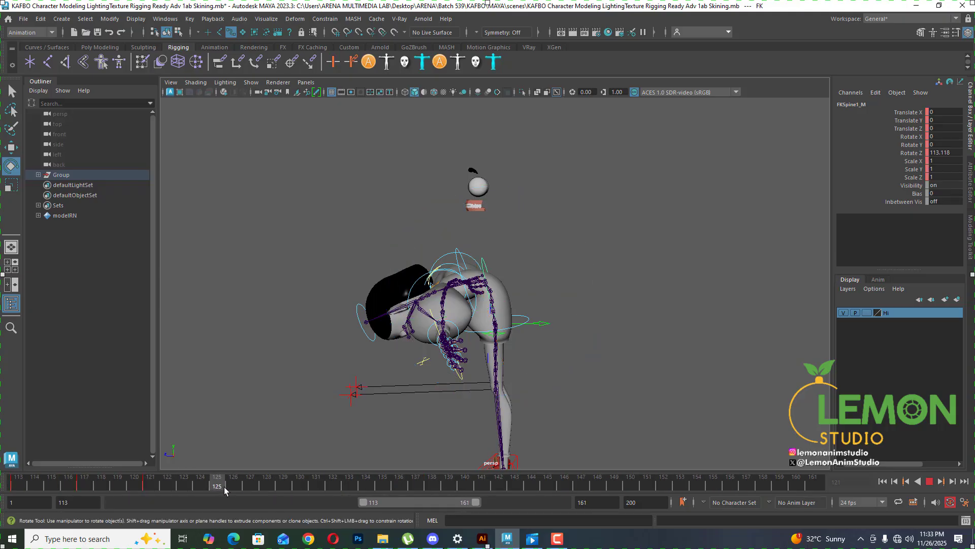
{"action": "double_click", "coordinate": [940, 152]}
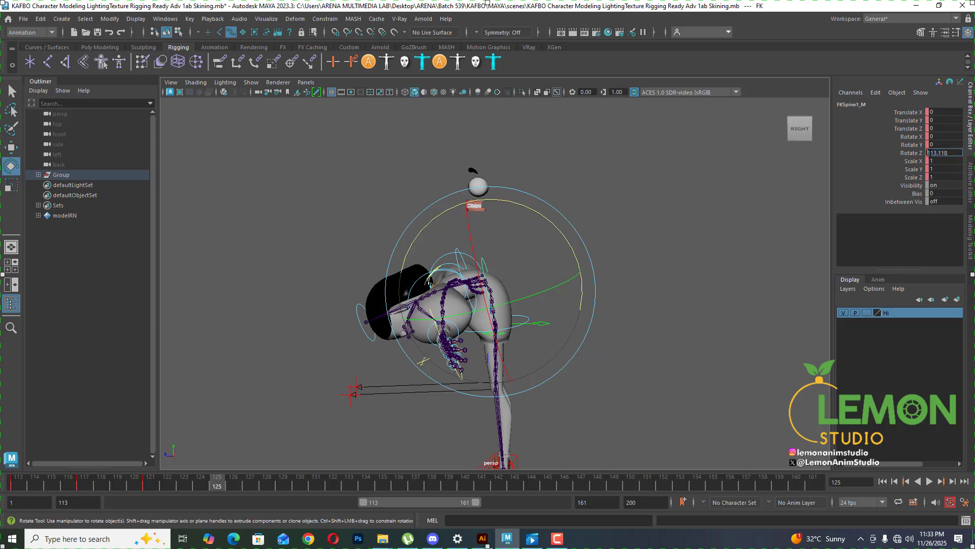
- Set the lower spine control's Rotate Z to -113.118 at frame 125 and carry the neutral pose from frame 117 over to frame 129
{"action": "key", "text": "Return"}
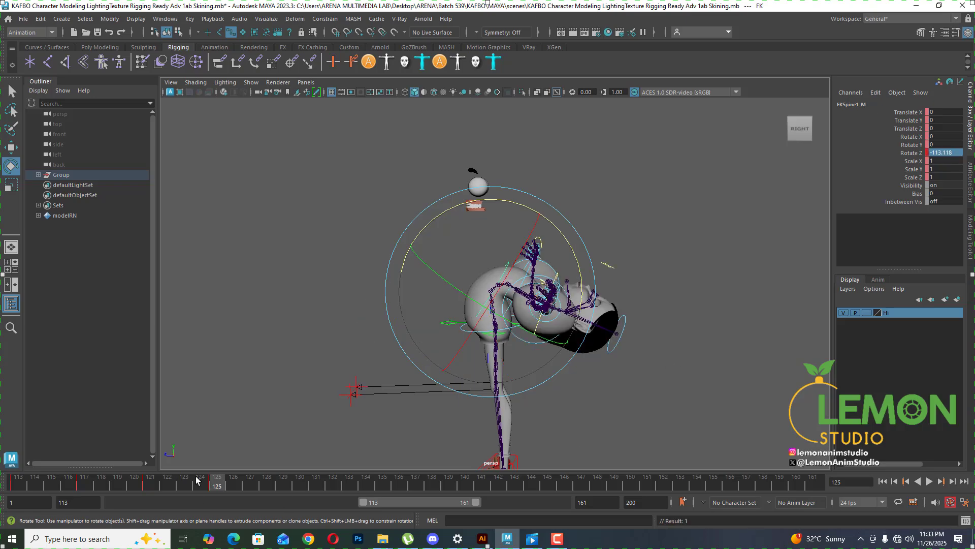
{"action": "key", "text": "alt+v"}
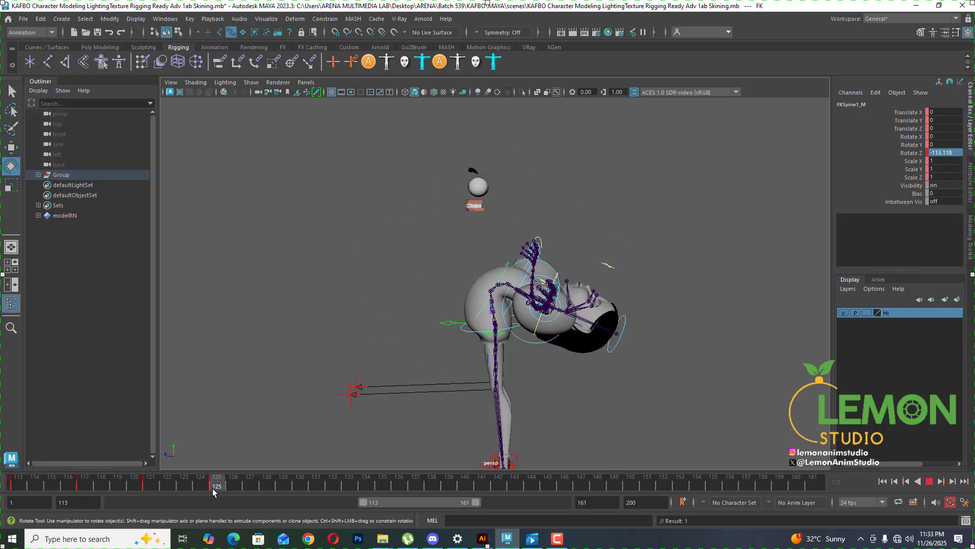
{"action": "left_click_drag", "start_coordinate": [213, 488], "coordinate": [213, 488]}
{"action": "left_click", "coordinate": [84, 486]}
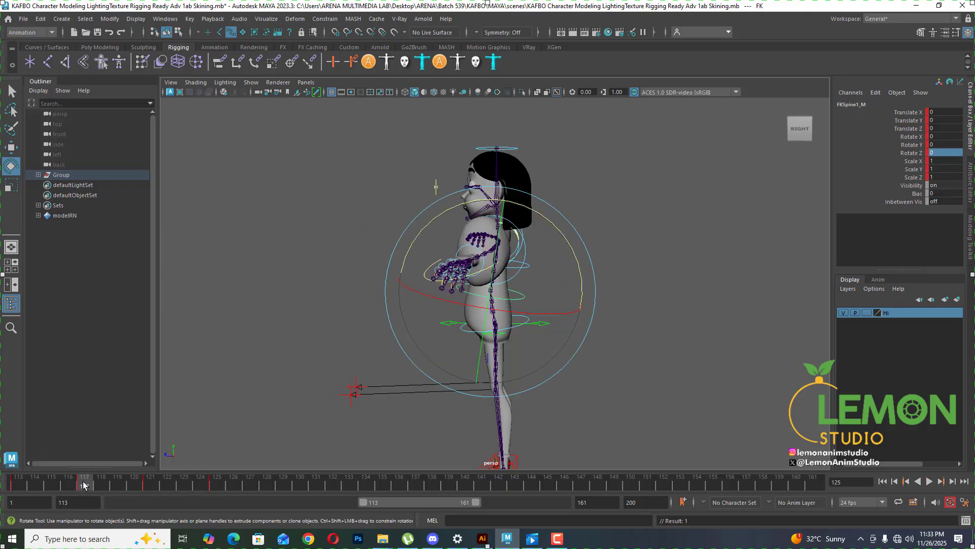
{"action": "left_click_drag", "start_coordinate": [85, 485], "coordinate": [283, 488]}
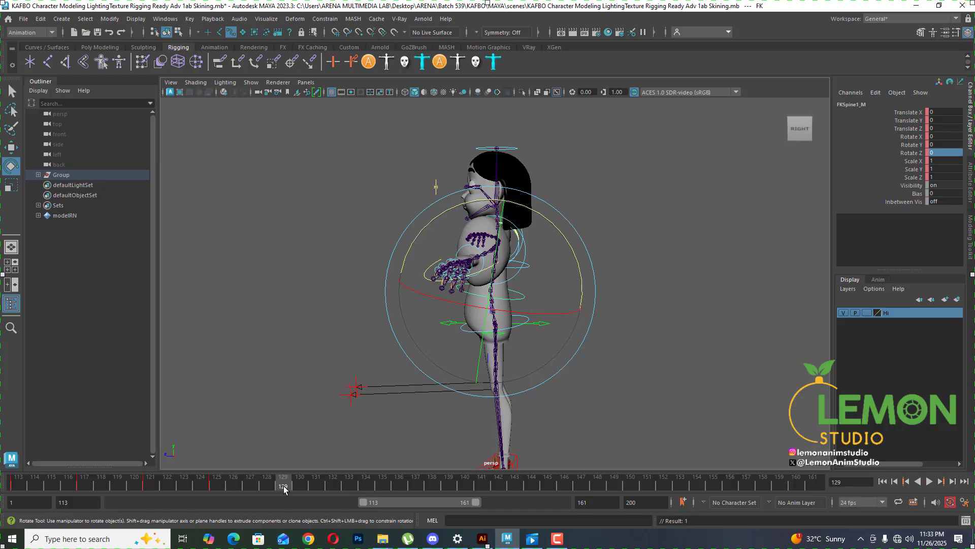
- Bend the lower spine control sideways to about -91.6 in Rotate Y at frame 133
{"action": "left_click", "coordinate": [347, 486]}
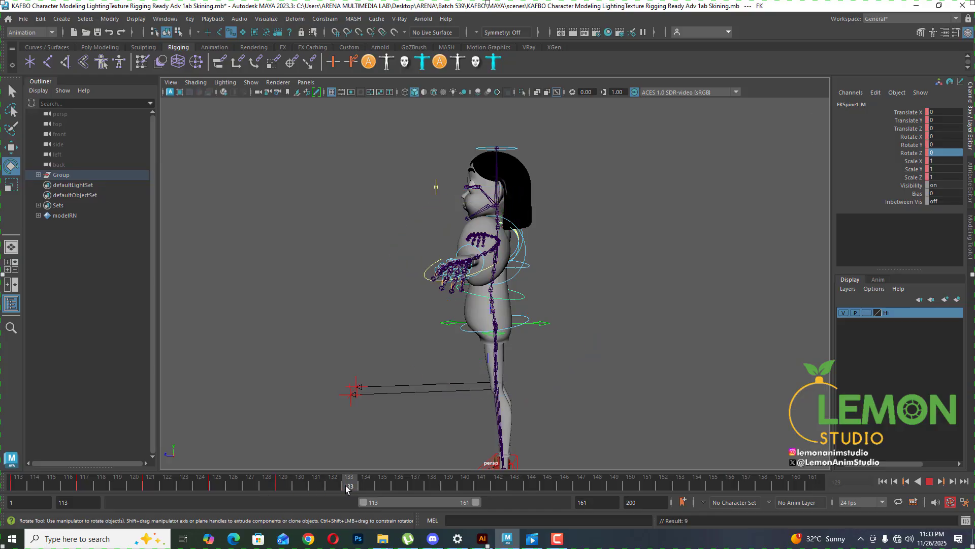
{"action": "left_click_drag", "start_coordinate": [379, 312], "coordinate": [482, 302], "text": "alt"}
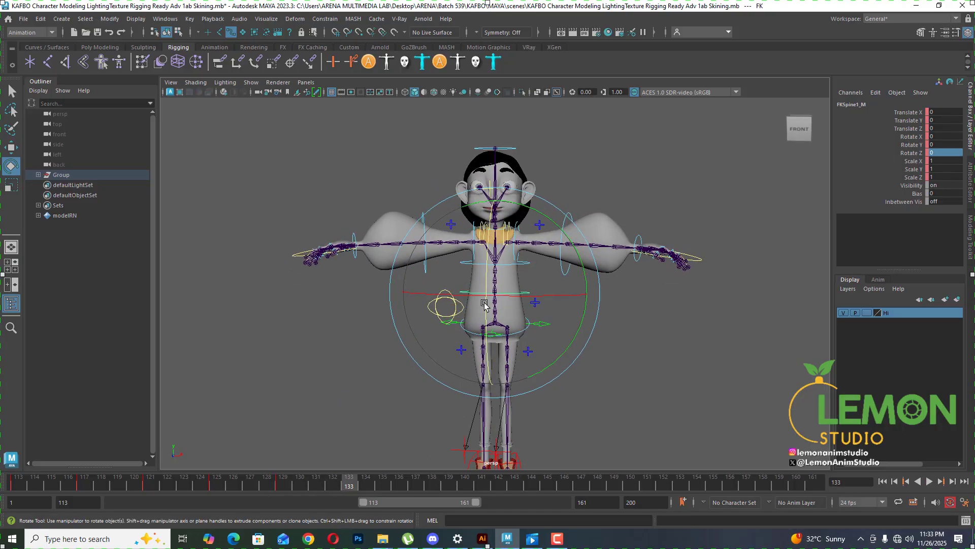
{"action": "left_click_drag", "start_coordinate": [534, 209], "coordinate": [602, 354]}
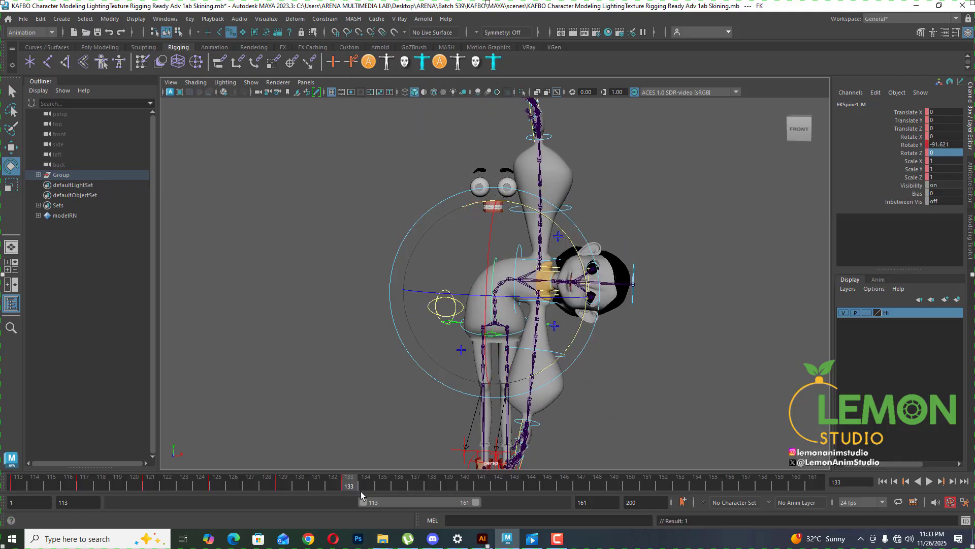
- Carry the sideways bend over to frame 137 and set the spine control's Rotate Y to 91.621 there
{"action": "left_click_drag", "start_coordinate": [383, 485], "coordinate": [423, 485]}
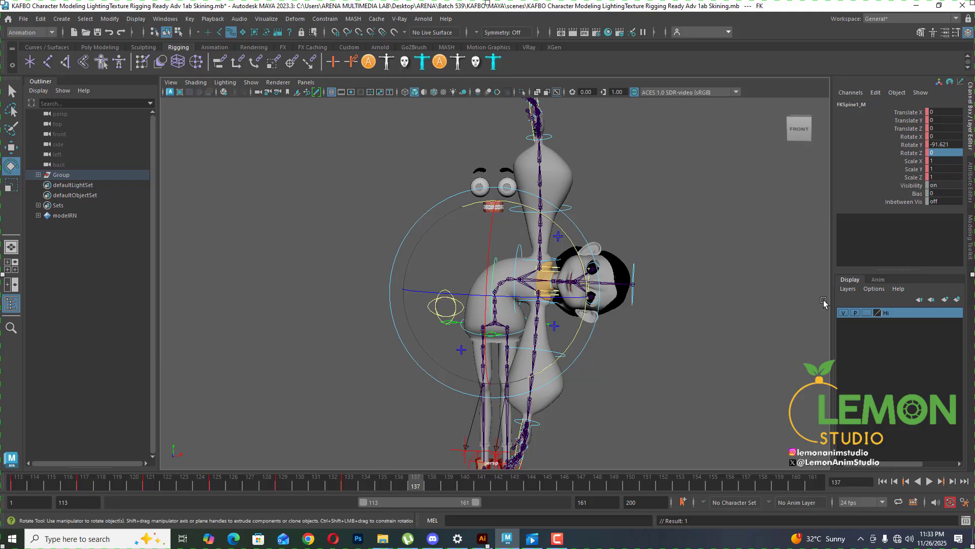
{"action": "double_click", "coordinate": [935, 144]}
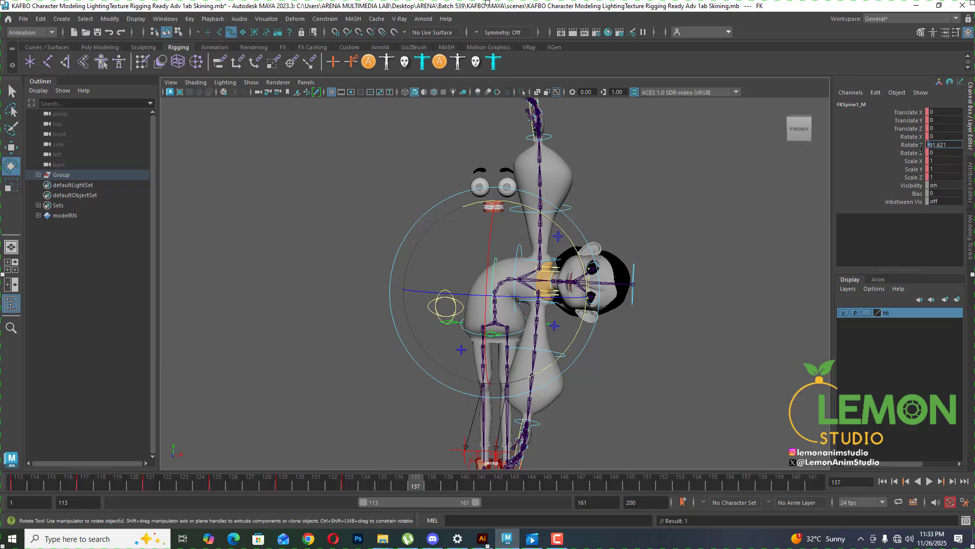
{"action": "type", "text": "0"}
{"action": "key", "text": "Return"}
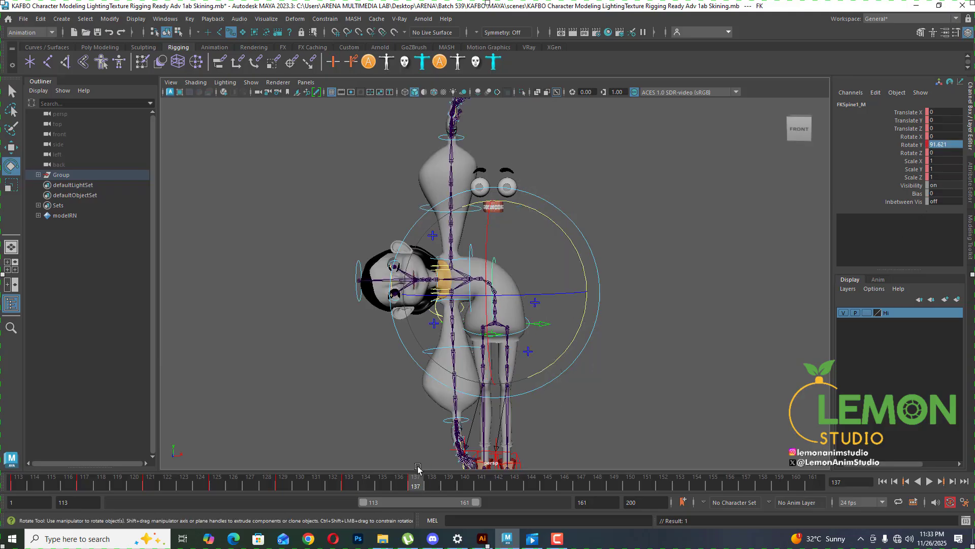
{"action": "key", "text": "alt+v"}
- Scrub through the side bends and carry the spine control's neutral pose from frame 129 over to frame 141
{"action": "left_click_drag", "start_coordinate": [261, 485], "coordinate": [422, 486]}
{"action": "left_click", "coordinate": [349, 485]}
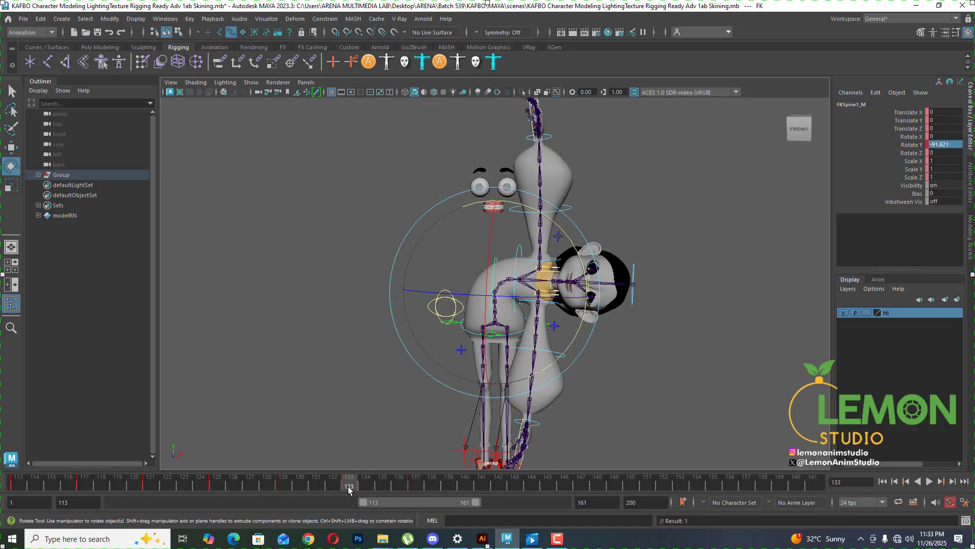
{"action": "left_click", "coordinate": [290, 483]}
{"action": "left_click_drag", "start_coordinate": [302, 485], "coordinate": [483, 489]}
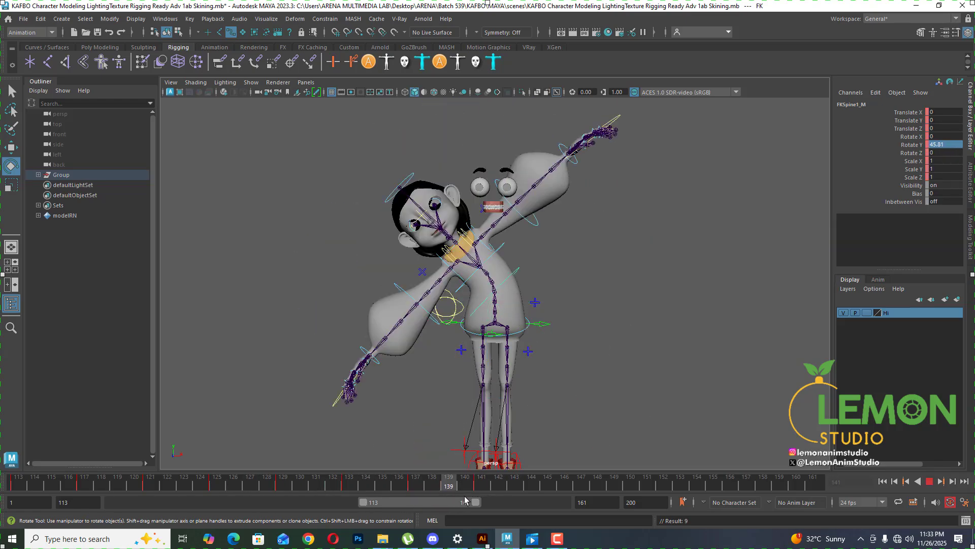
{"action": "key", "text": "Escape"}
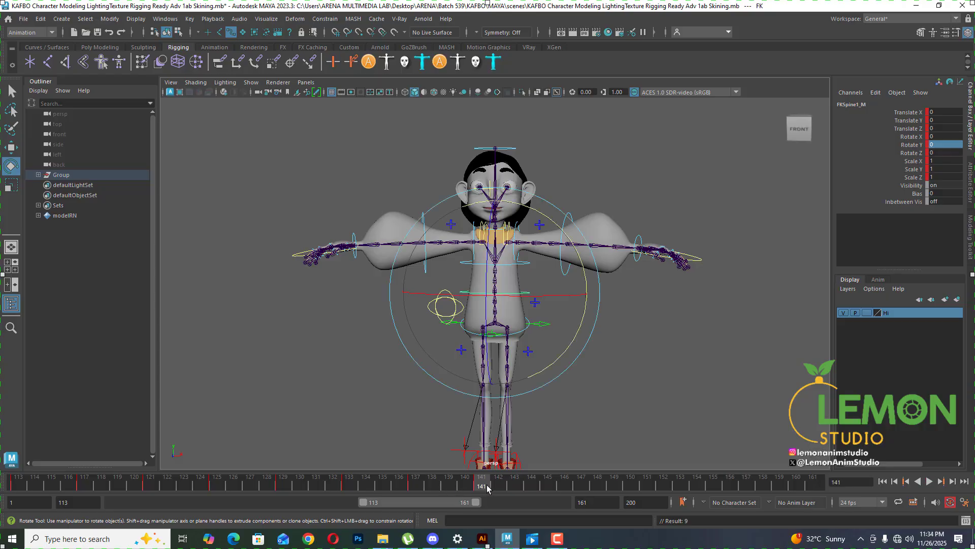
- Select all of the character's rig controls, key them at frame 145, and scrub back through the test poses
{"action": "key", "text": "alt+v"}
{"action": "scroll", "coordinate": [623, 360], "scroll_direction": "down", "scroll_amount": 8}
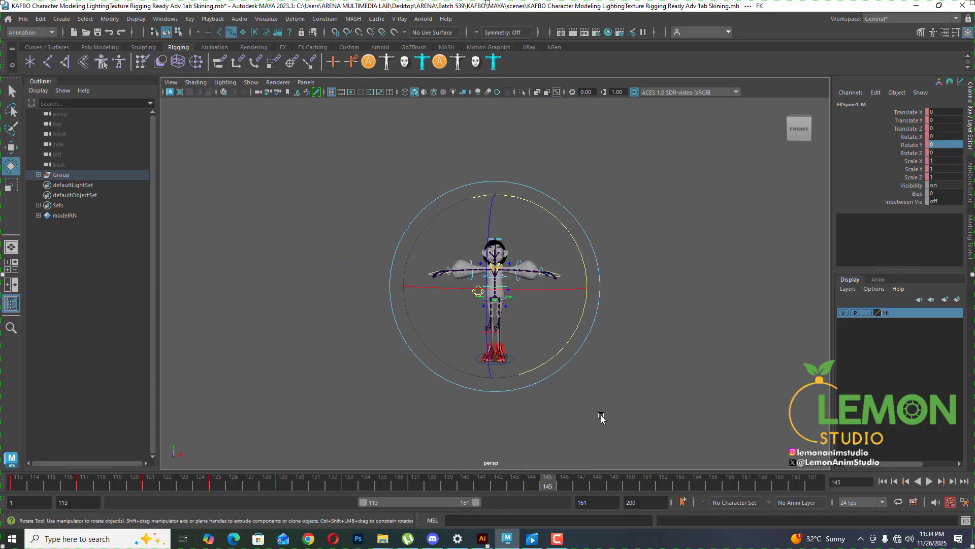
{"action": "left_click_drag", "start_coordinate": [694, 403], "coordinate": [389, 196]}
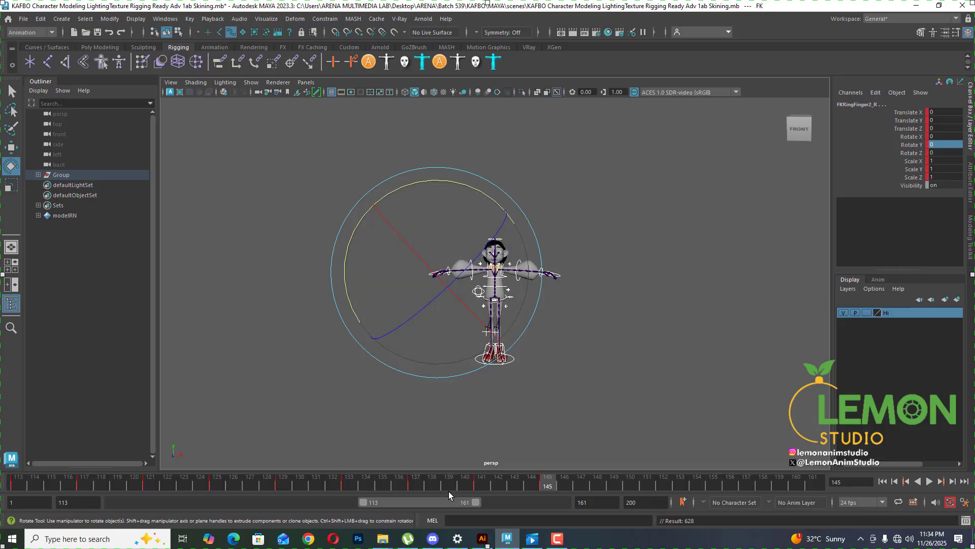
{"action": "left_click_drag", "start_coordinate": [478, 484], "coordinate": [166, 483]}
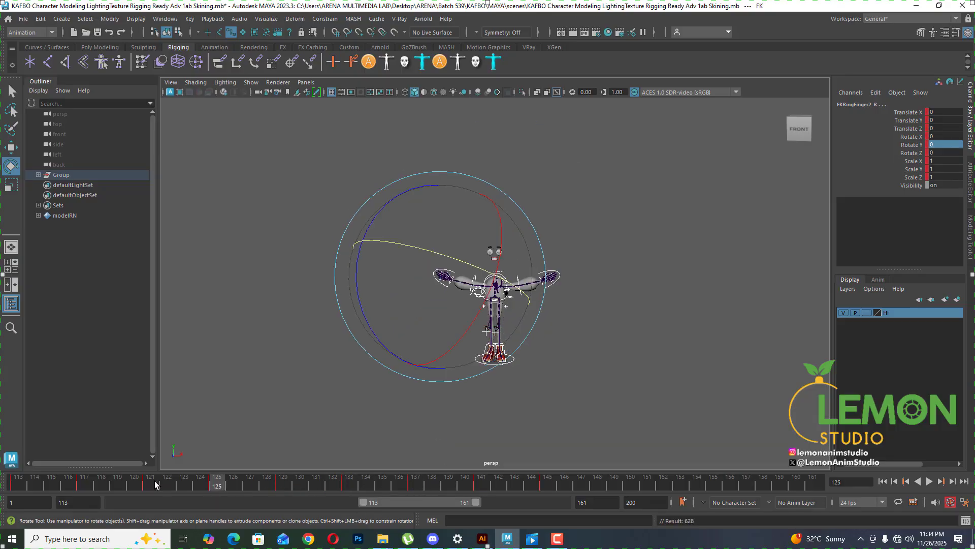
{"action": "left_click", "coordinate": [547, 484]}
{"action": "scroll", "coordinate": [487, 287], "scroll_direction": "up", "scroll_amount": 3}
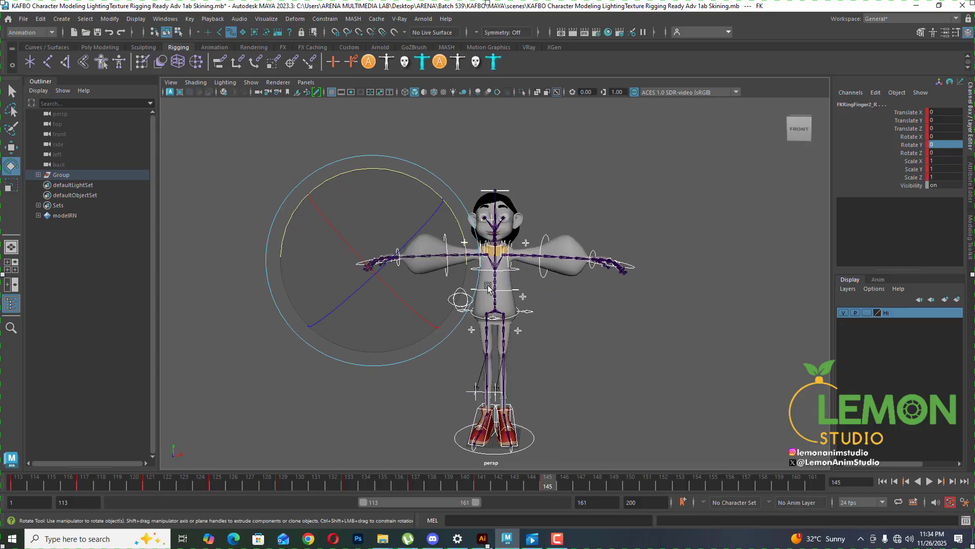
{"action": "left_click_drag", "start_coordinate": [481, 484], "coordinate": [550, 490]}
{"action": "scroll", "coordinate": [538, 268], "scroll_direction": "up", "scroll_amount": 3}
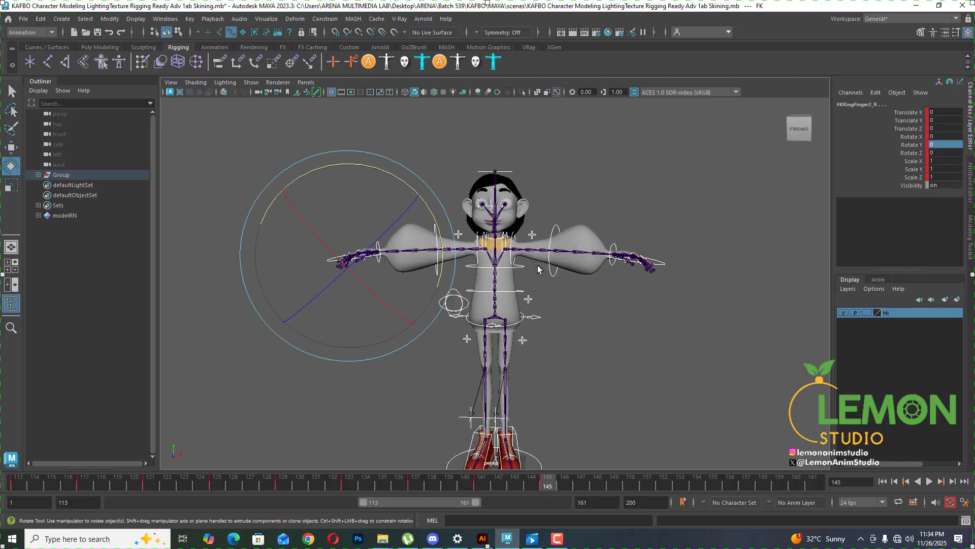
- Select the FK chest control and bend it forward to about 90.8 in Rotate Z at frame 145
{"action": "scroll", "coordinate": [538, 268], "scroll_direction": "up", "scroll_amount": 3}
{"action": "left_click", "coordinate": [485, 482]}
{"action": "left_click", "coordinate": [631, 349]}
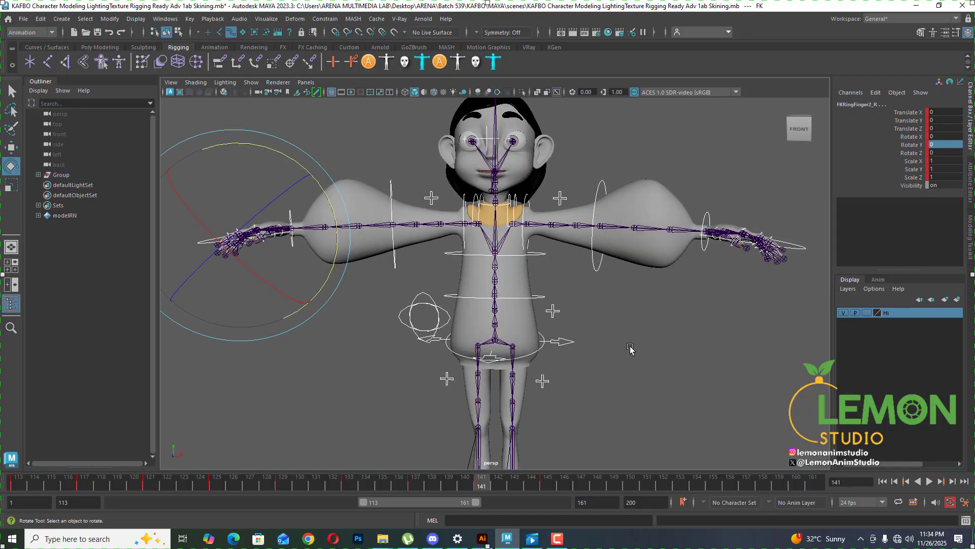
{"action": "left_click", "coordinate": [542, 298]}
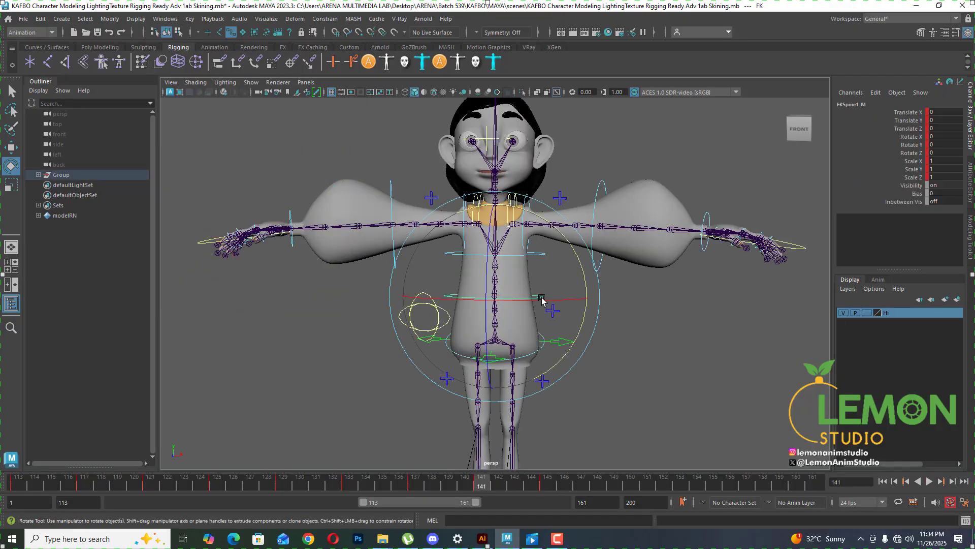
{"action": "left_click", "coordinate": [562, 267]}
{"action": "left_click", "coordinate": [545, 254]}
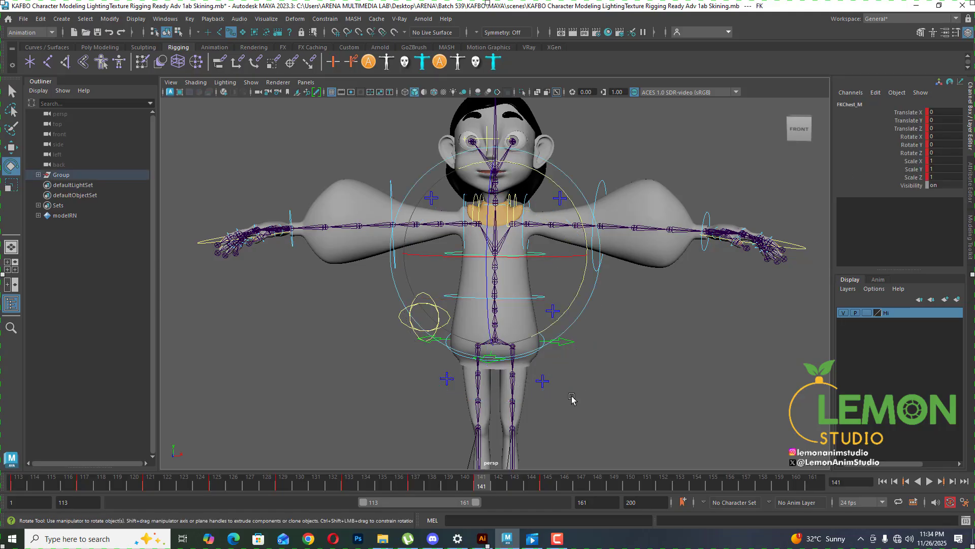
{"action": "key", "text": "alt+v"}
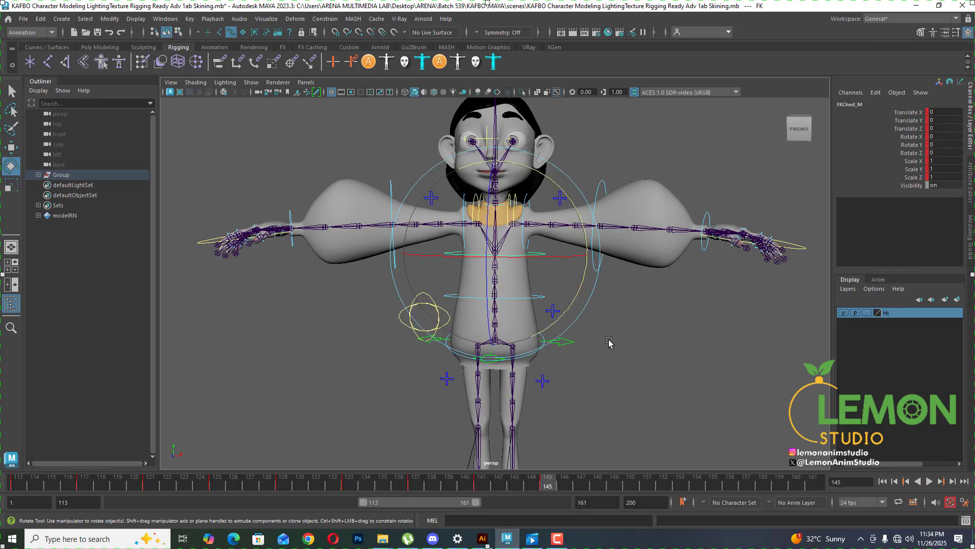
{"action": "left_click_drag", "start_coordinate": [610, 342], "coordinate": [575, 337], "text": "alt"}
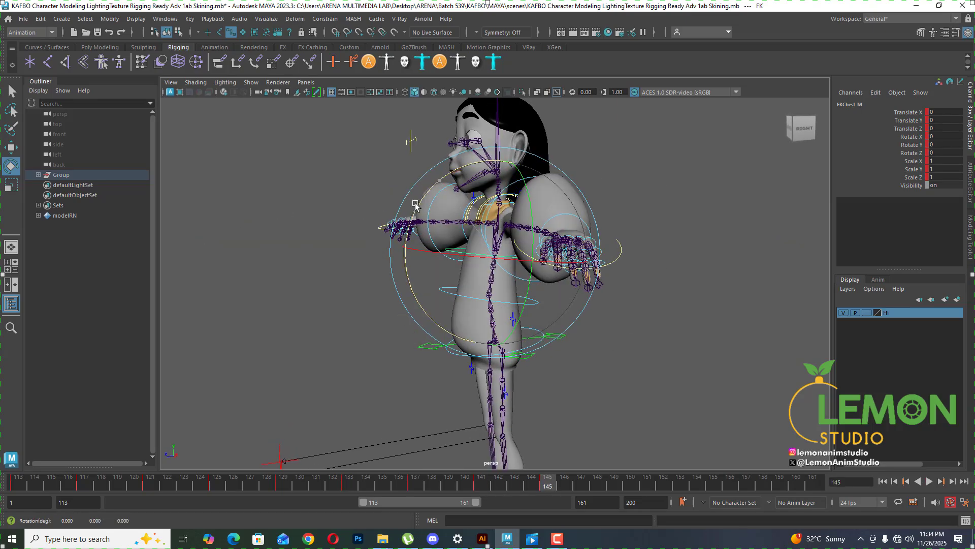
{"action": "left_click_drag", "start_coordinate": [433, 183], "coordinate": [360, 344]}
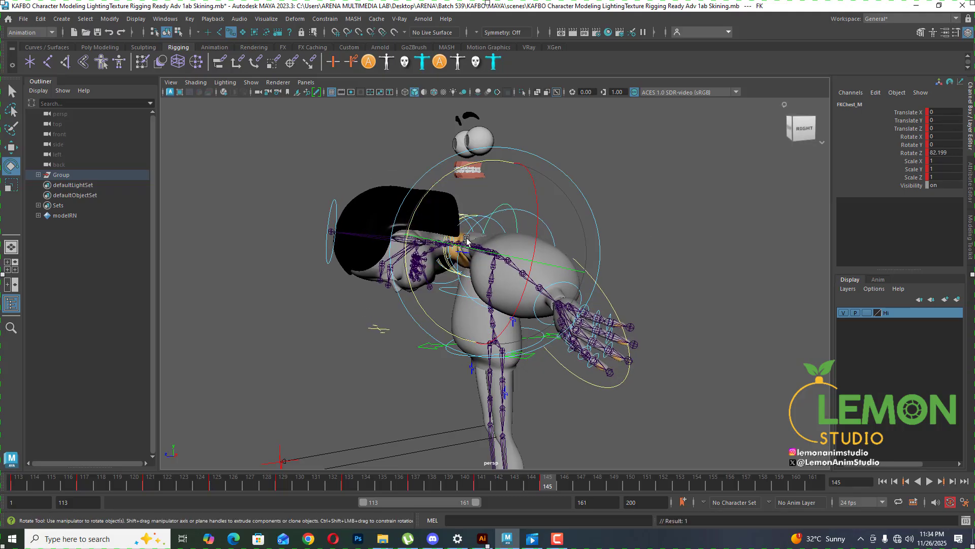
{"action": "left_click_drag", "start_coordinate": [711, 274], "coordinate": [664, 256], "text": "alt"}
{"action": "left_click_drag", "start_coordinate": [417, 303], "coordinate": [425, 315]}
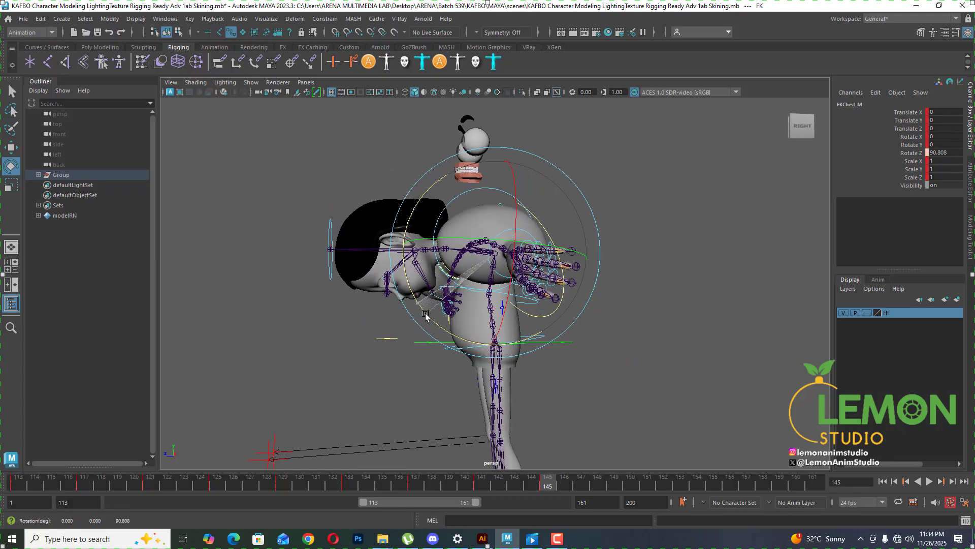
- Carry the chest bend over to frame 149 and set the chest control's Rotate Z to -90.808 there
{"action": "left_click_drag", "start_coordinate": [516, 326], "coordinate": [499, 341], "text": "alt"}
{"action": "left_click_drag", "start_coordinate": [553, 491], "coordinate": [617, 484]}
{"action": "double_click", "coordinate": [939, 152]}
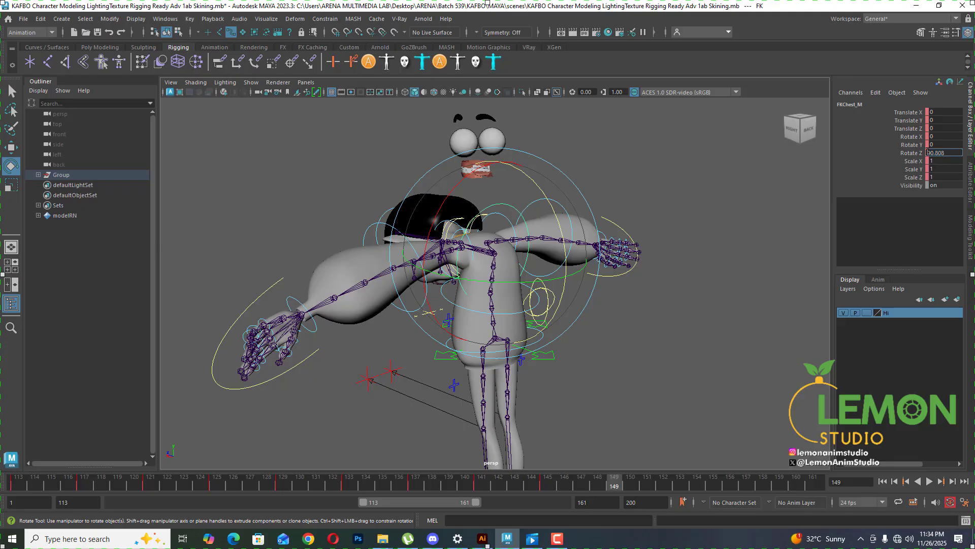
{"action": "type", "text": "-"}
{"action": "key", "text": "Return"}
{"action": "left_click_drag", "start_coordinate": [566, 420], "coordinate": [630, 416], "text": "alt"}
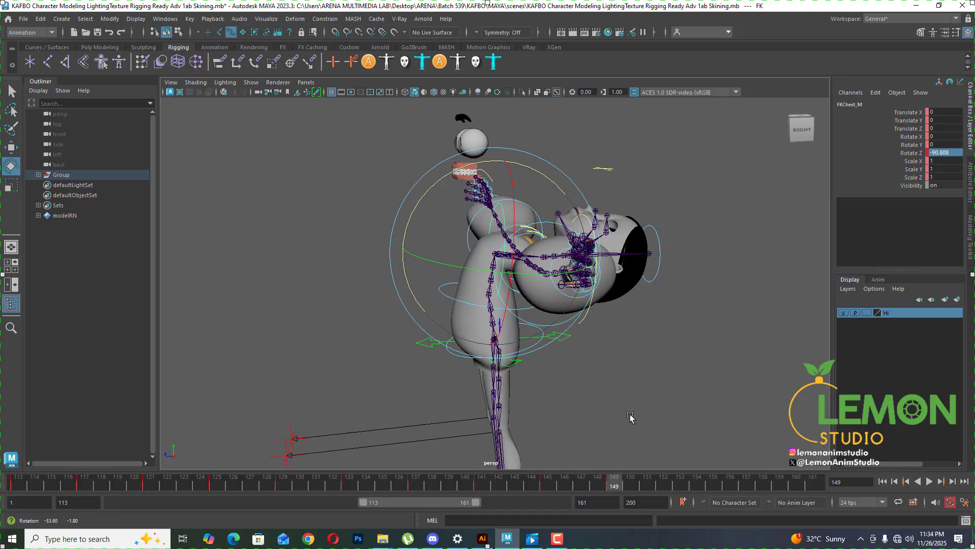
- Carry the chest control's neutral pose from frame 141 over to frame 153
{"action": "left_click", "coordinate": [547, 485]}
{"action": "left_click", "coordinate": [482, 486]}
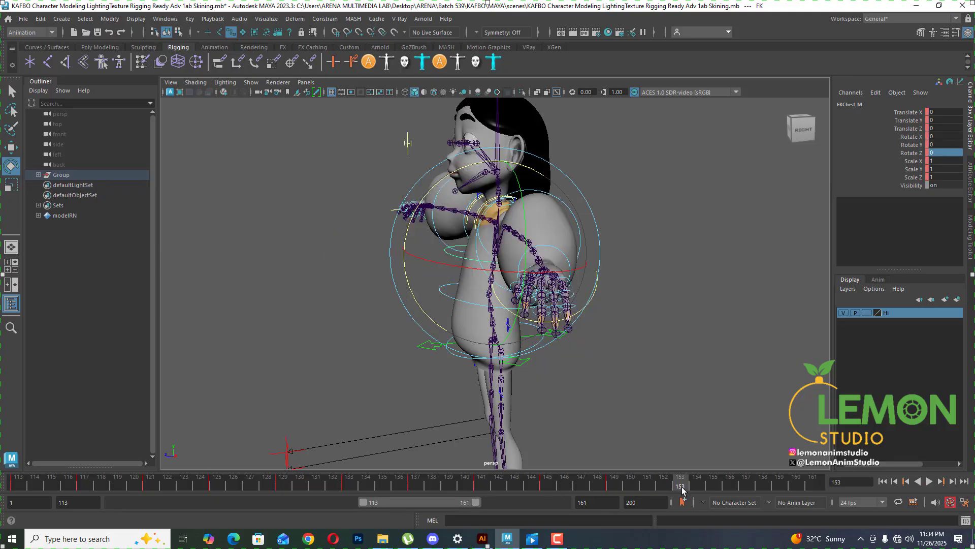
{"action": "key", "text": "alt+v"}
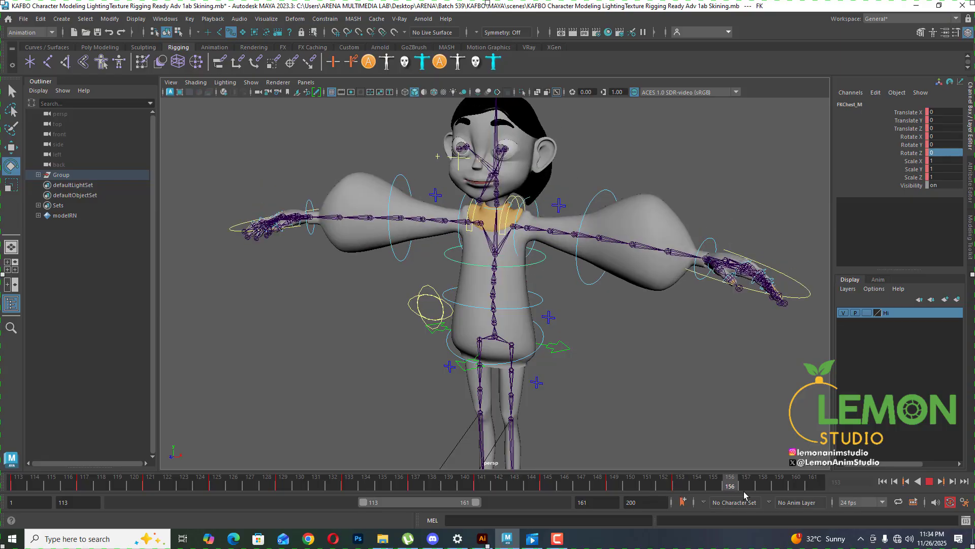
- Bend the chest control sideways to about -73.8 in Rotate Y at frame 157
{"action": "key", "text": "alt+v"}
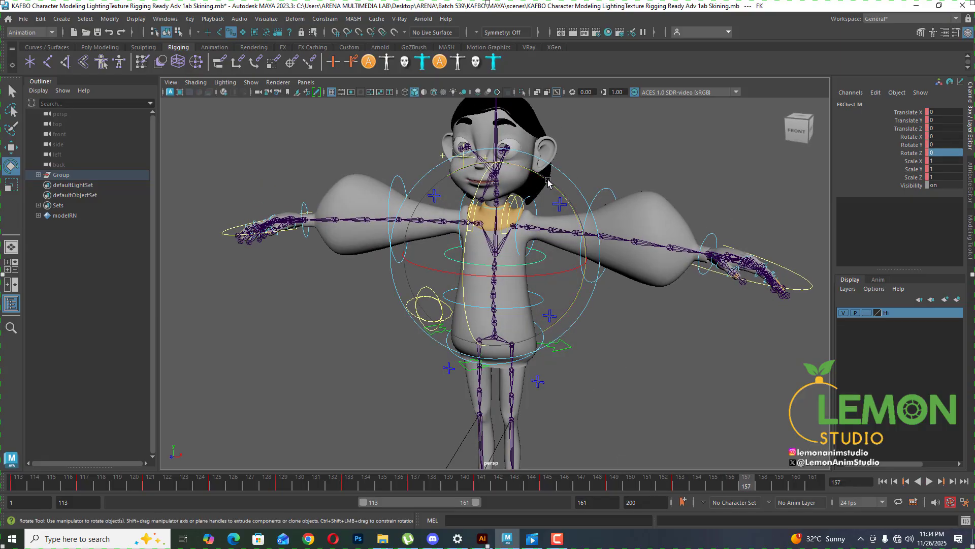
{"action": "left_click_drag", "start_coordinate": [548, 182], "coordinate": [589, 275]}
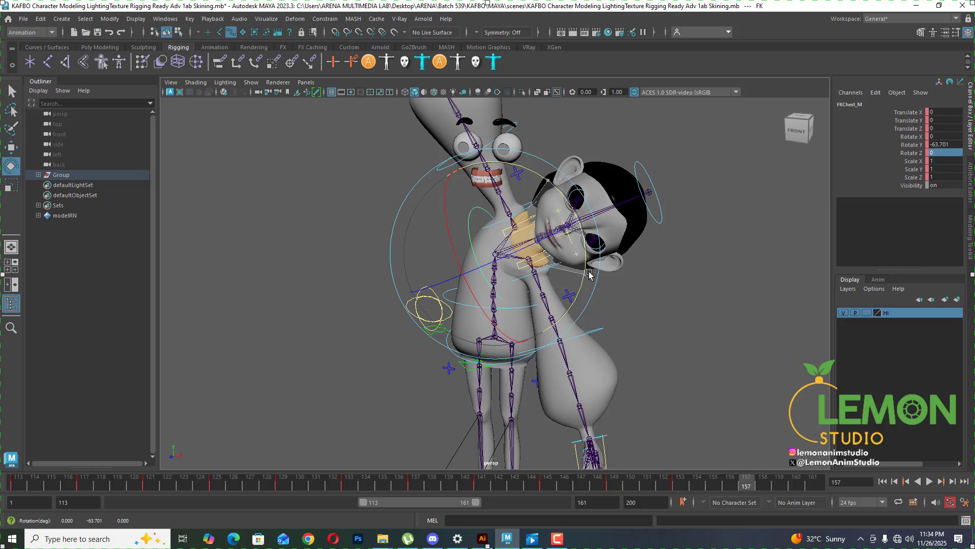
{"action": "left_click_drag", "start_coordinate": [589, 274], "coordinate": [603, 286]}
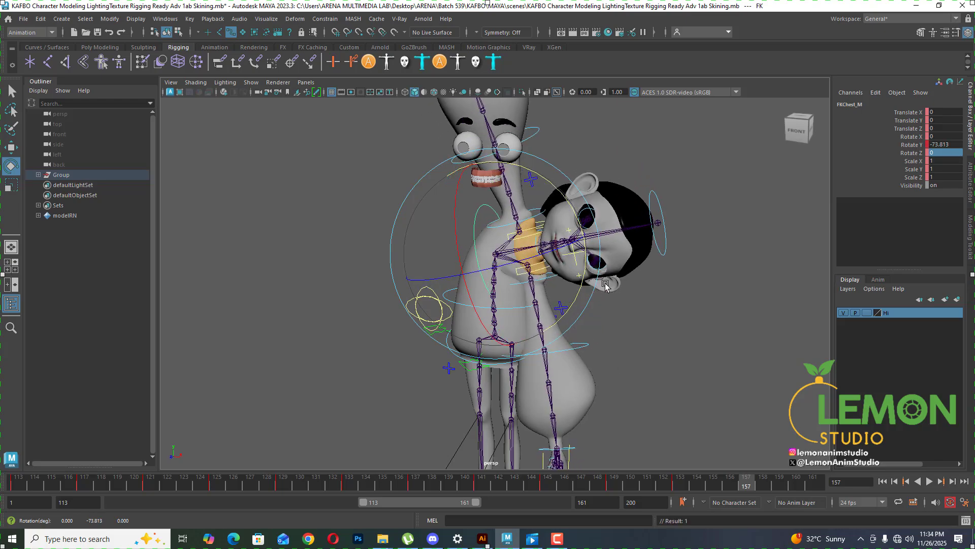
- Carry the sideways chest bend over to frame 161 and set the chest control's Rotate Y to 73.813 there
{"action": "left_click_drag", "start_coordinate": [752, 489], "coordinate": [835, 490]}
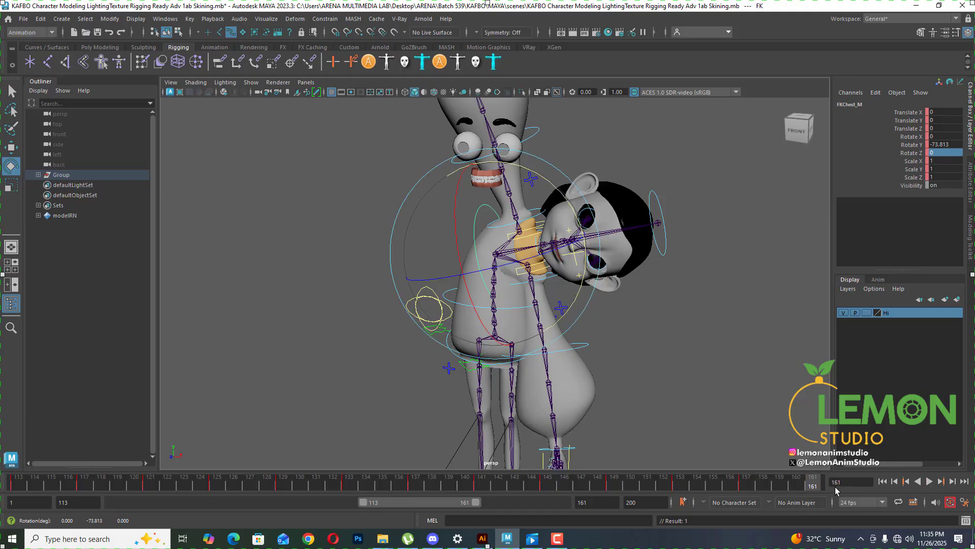
{"action": "double_click", "coordinate": [937, 145]}
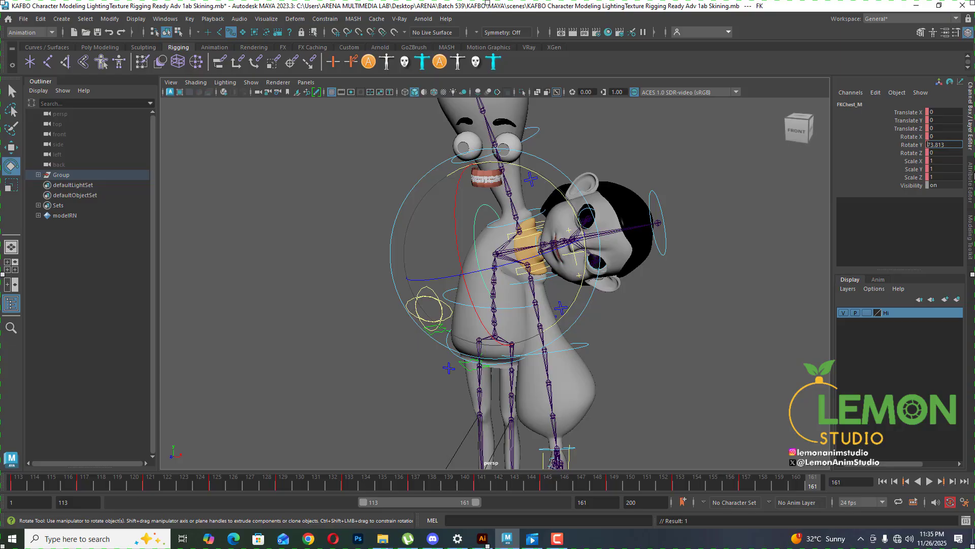
{"action": "key", "text": "Return"}
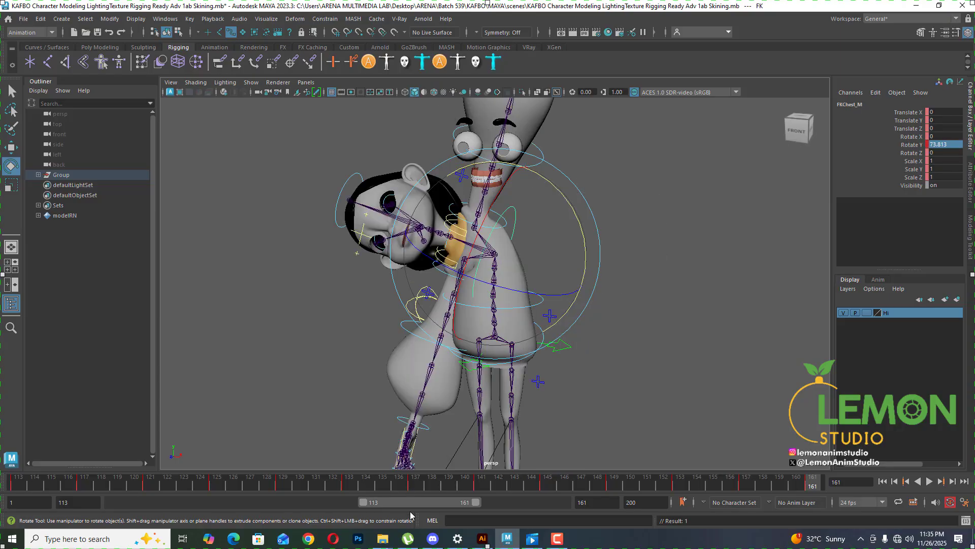
- Shift the visible time range to frames 150–198 and carry the chest control's neutral pose from frame 153 over to frame 165
{"action": "left_click_drag", "start_coordinate": [412, 502], "coordinate": [508, 501]}
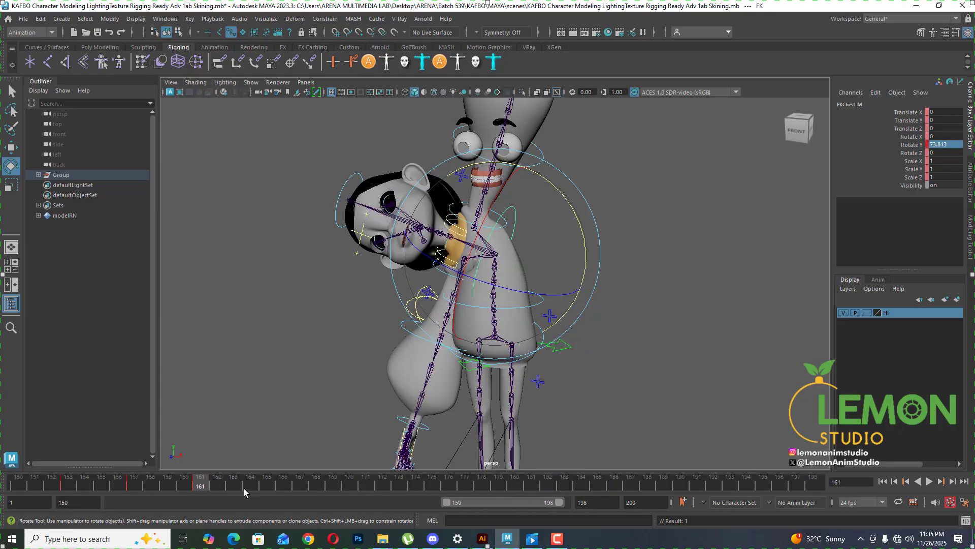
{"action": "left_click_drag", "start_coordinate": [207, 488], "coordinate": [272, 487]}
{"action": "left_click", "coordinate": [68, 486]}
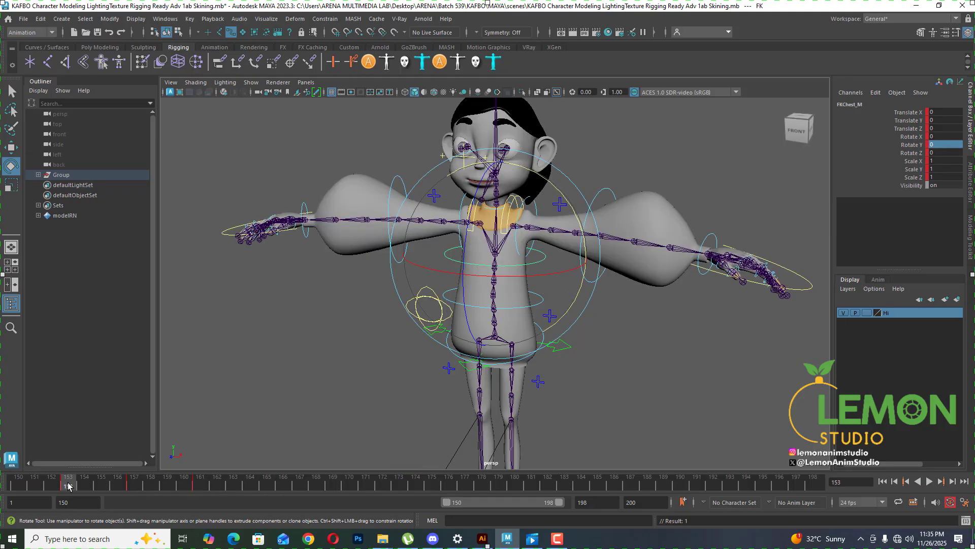
{"action": "middle_click_drag", "start_coordinate": [68, 486], "coordinate": [241, 489]}
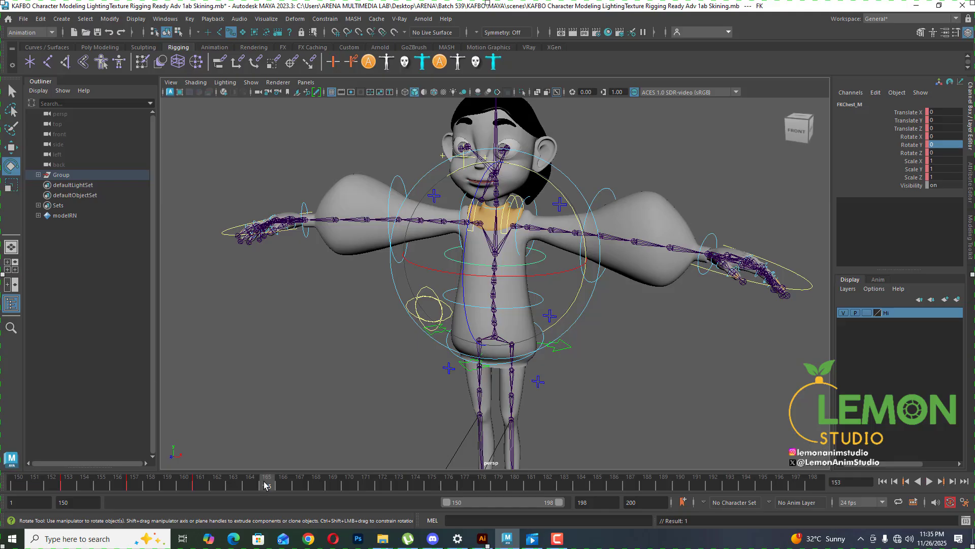
- Select all of the rig's controls and key their neutral pose on the pose frames between 153 and 169
{"action": "left_click_drag", "start_coordinate": [265, 486], "coordinate": [333, 489]}
{"action": "scroll", "coordinate": [508, 309], "scroll_direction": "up", "scroll_amount": 4}
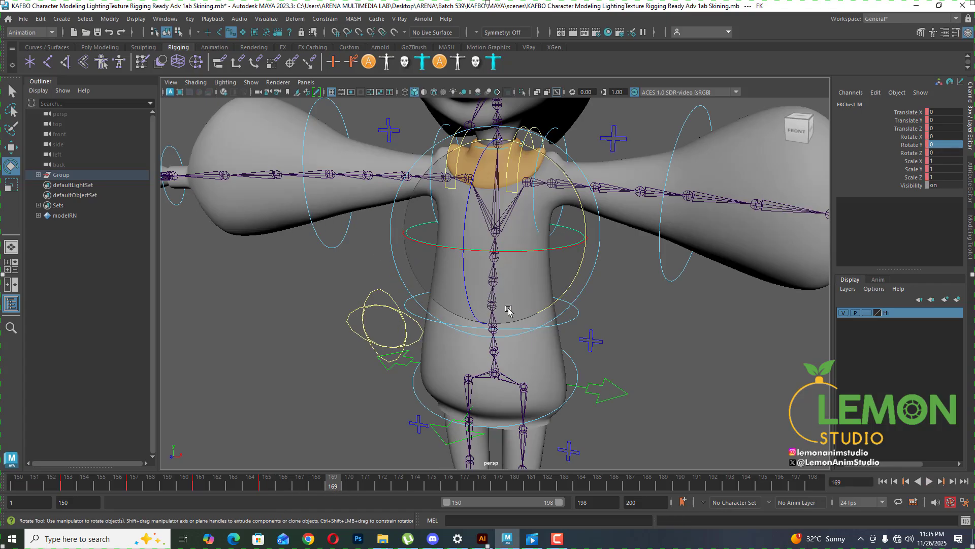
{"action": "left_click_drag", "start_coordinate": [574, 343], "coordinate": [516, 321], "text": "alt"}
{"action": "middle_click_drag", "start_coordinate": [579, 272], "coordinate": [554, 342], "text": "alt"}
{"action": "left_click_drag", "start_coordinate": [617, 306], "coordinate": [634, 274], "text": "alt"}
{"action": "left_click", "coordinate": [634, 274]}
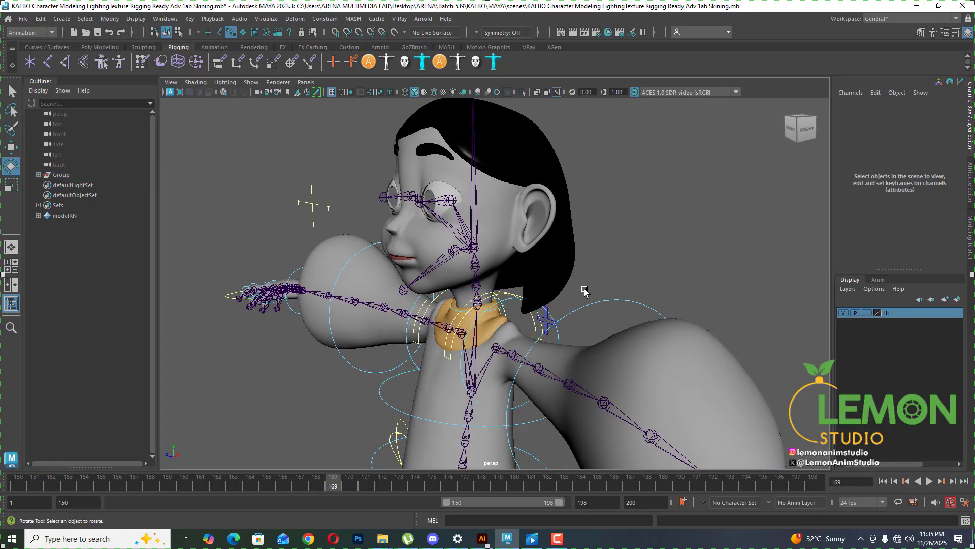
{"action": "left_click", "coordinate": [502, 308]}
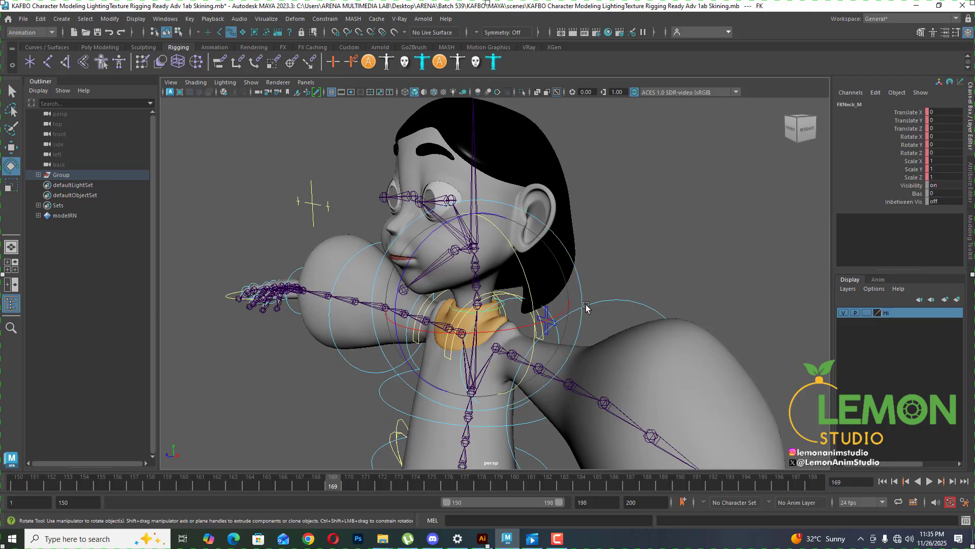
{"action": "scroll", "coordinate": [579, 221], "scroll_direction": "down", "scroll_amount": 15}
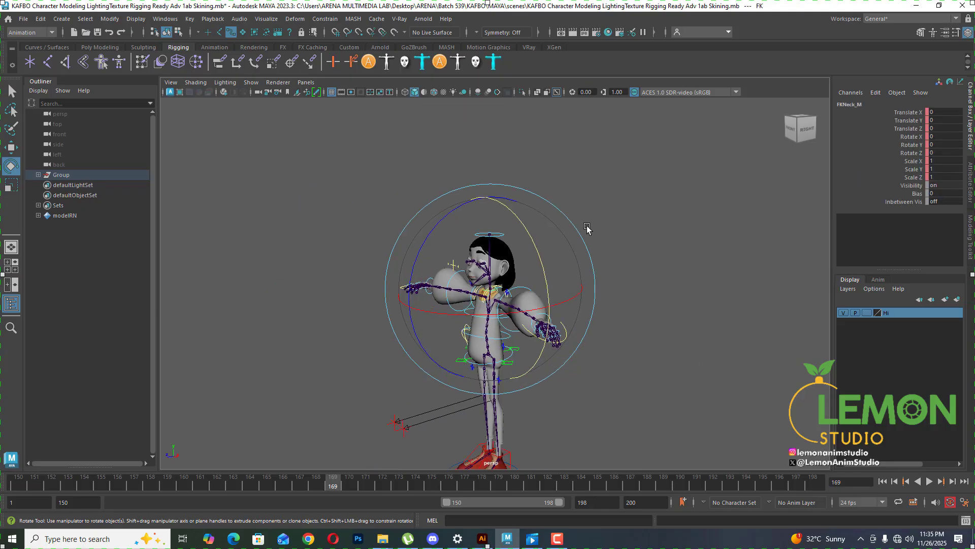
{"action": "left_click_drag", "start_coordinate": [661, 191], "coordinate": [290, 505]}
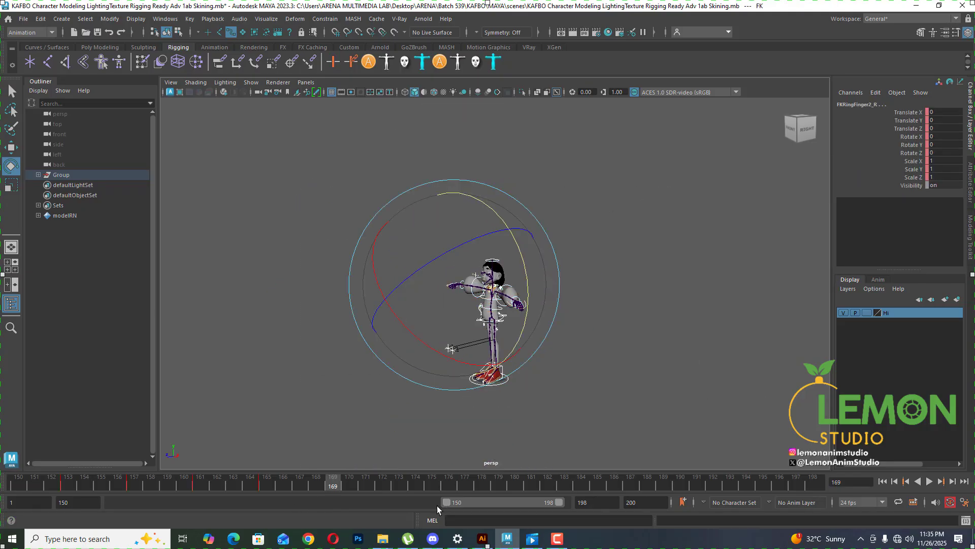
{"action": "left_click_drag", "start_coordinate": [297, 482], "coordinate": [201, 485]}
{"action": "left_click_drag", "start_coordinate": [132, 483], "coordinate": [65, 483]}
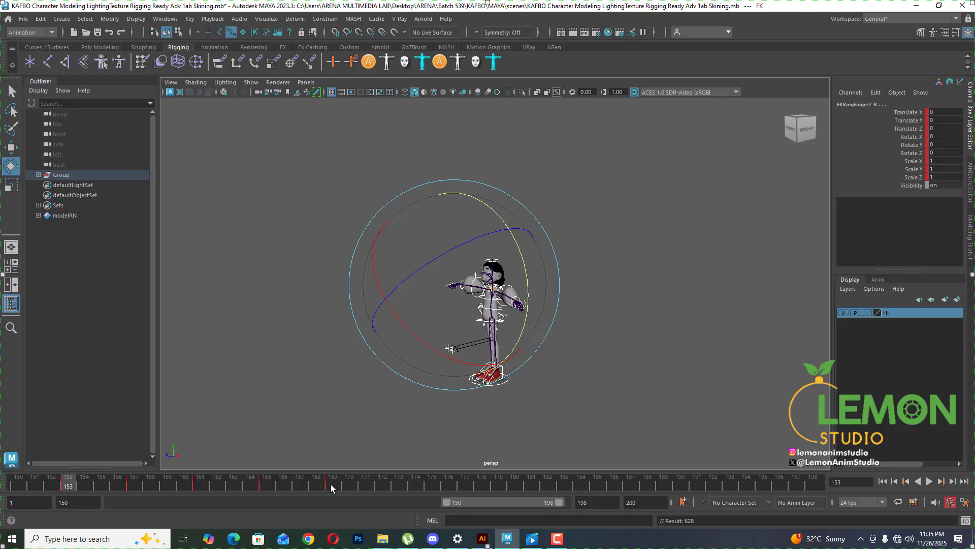
{"action": "key", "text": "alt+v"}
{"action": "mouse_move", "coordinate": [328, 493]}
{"action": "left_mouse_down"}
{"action": "mouse_move", "coordinate": [254, 493]}
{"action": "mouse_move", "coordinate": [335, 490]}
{"action": "left_mouse_up"}
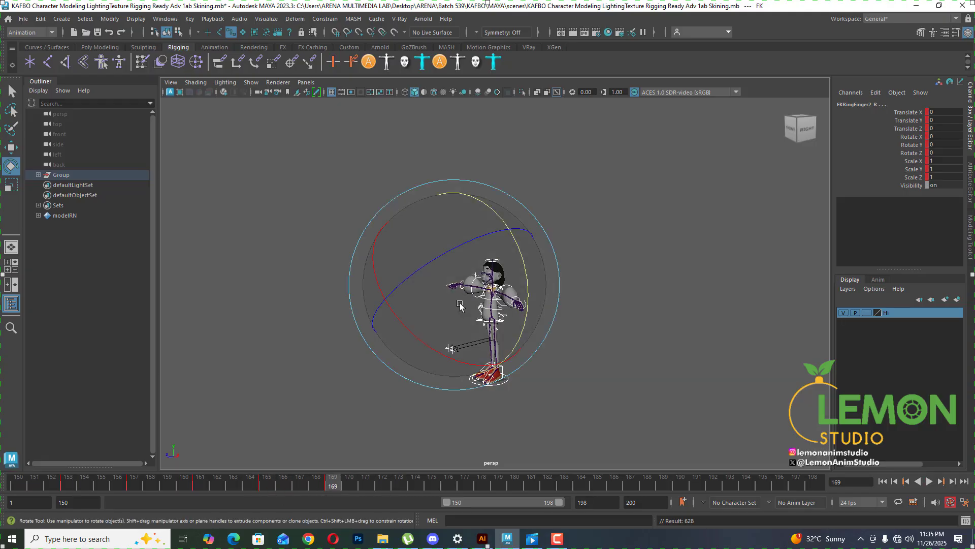
- Bend the neck control forward to 89.962 in Rotate Z at frame 169 and key it
{"action": "scroll", "coordinate": [473, 313], "scroll_direction": "up", "scroll_amount": 5}
{"action": "scroll", "coordinate": [473, 313], "scroll_direction": "up", "scroll_amount": 3}
{"action": "left_click", "coordinate": [503, 305]}
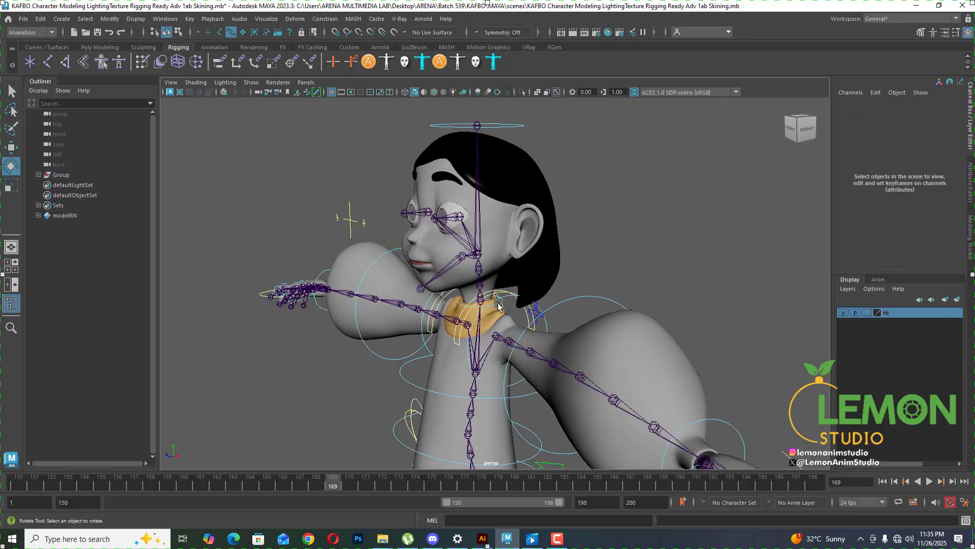
{"action": "left_click", "coordinate": [498, 304]}
{"action": "left_click_drag", "start_coordinate": [425, 239], "coordinate": [367, 406]}
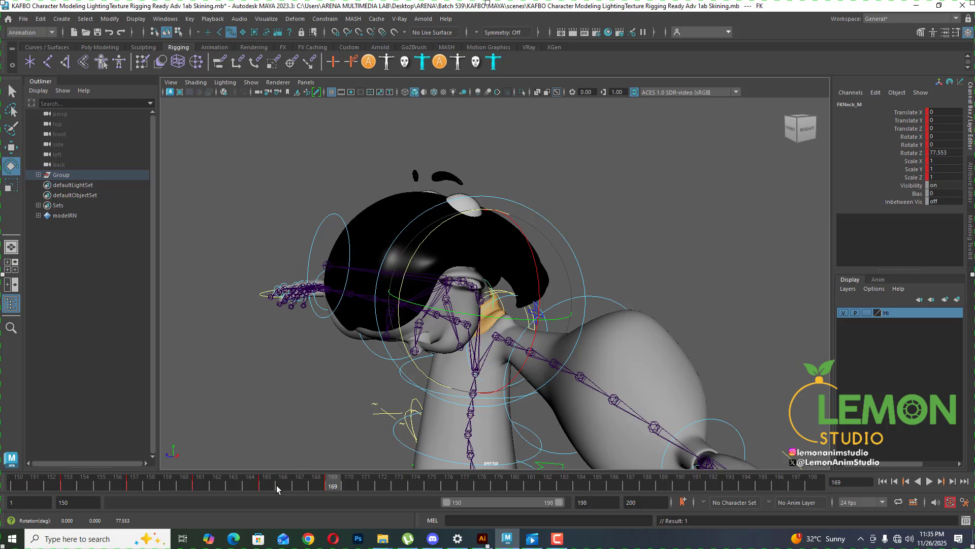
{"action": "left_click_drag", "start_coordinate": [270, 486], "coordinate": [334, 484]}
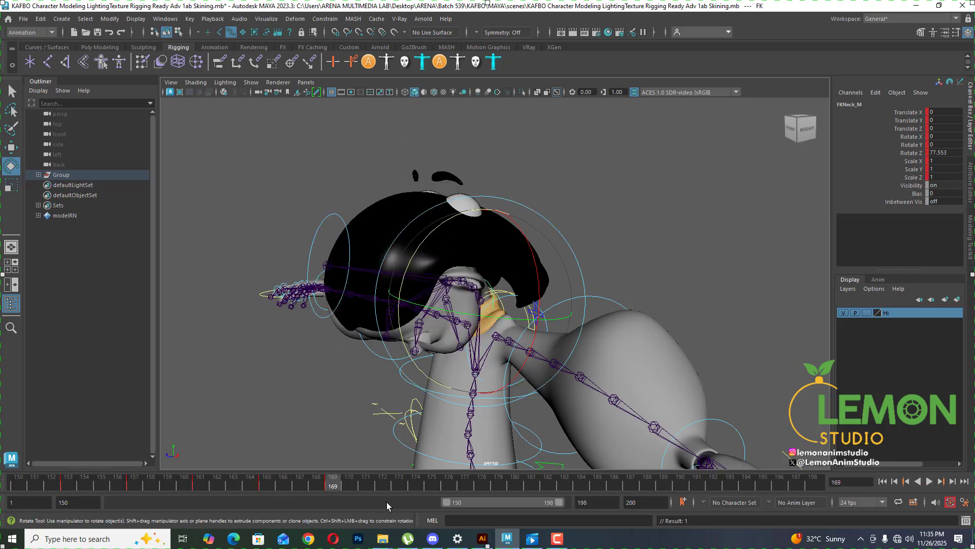
{"action": "middle_click_drag", "start_coordinate": [677, 221], "coordinate": [655, 236]}
{"action": "key", "text": "s"}
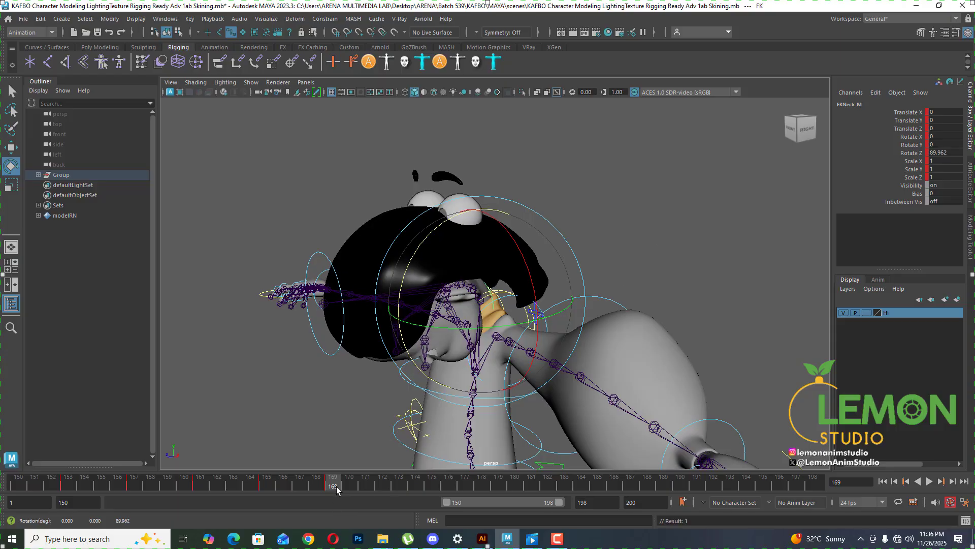
- Carry the neck bend over to frame 173 and set the neck control's Rotate Z to -89.962 there
{"action": "left_click_drag", "start_coordinate": [337, 486], "coordinate": [419, 486]}
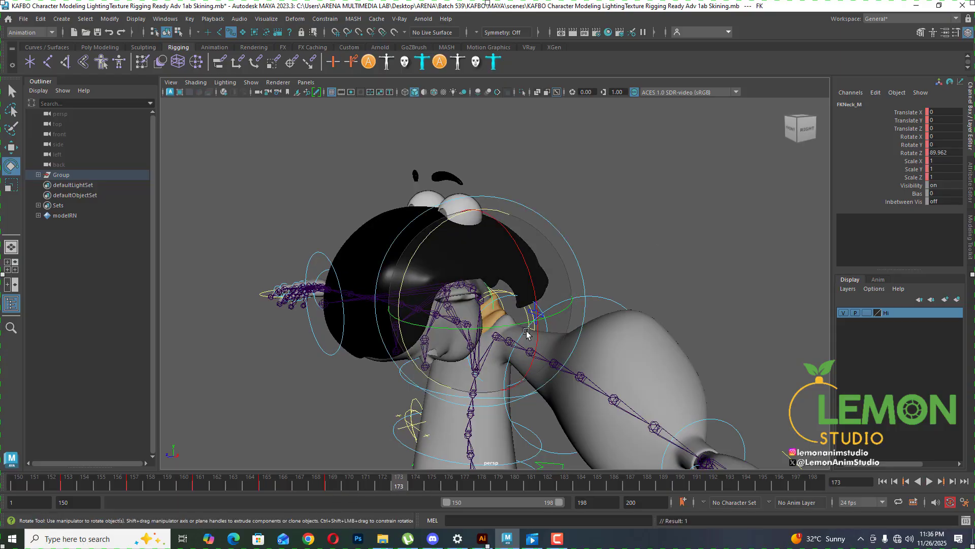
{"action": "left_click", "coordinate": [929, 152]}
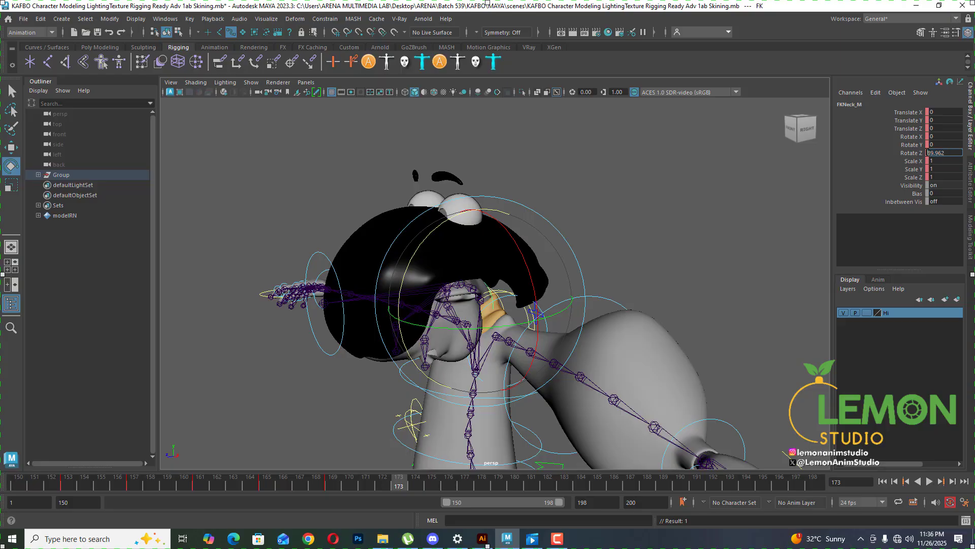
{"action": "key", "text": "Return"}
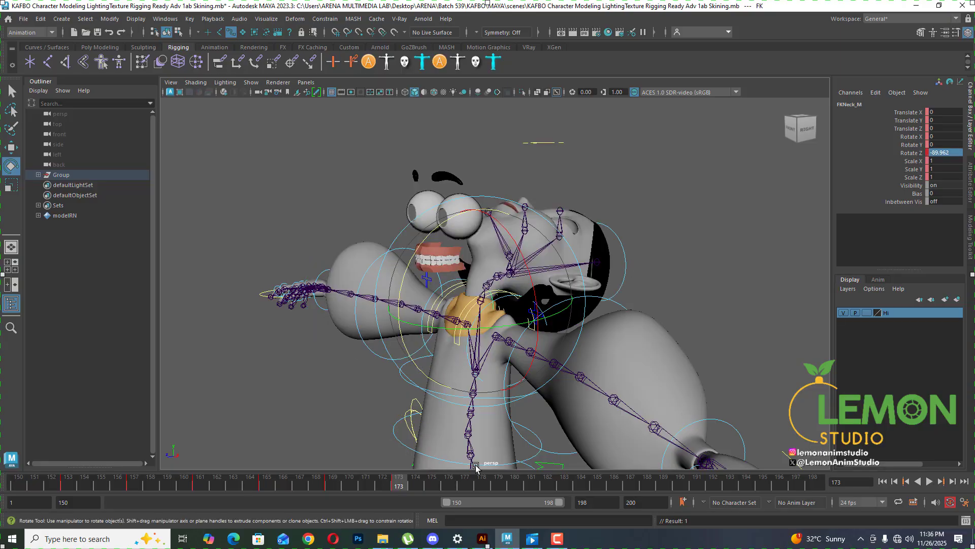
- Carry the neck's neutral pose from frame 165 over to frame 177 and bend the neck sideways to -69.725 in Rotate Y at frame 181
{"action": "left_click", "coordinate": [333, 485]}
{"action": "left_click", "coordinate": [267, 484]}
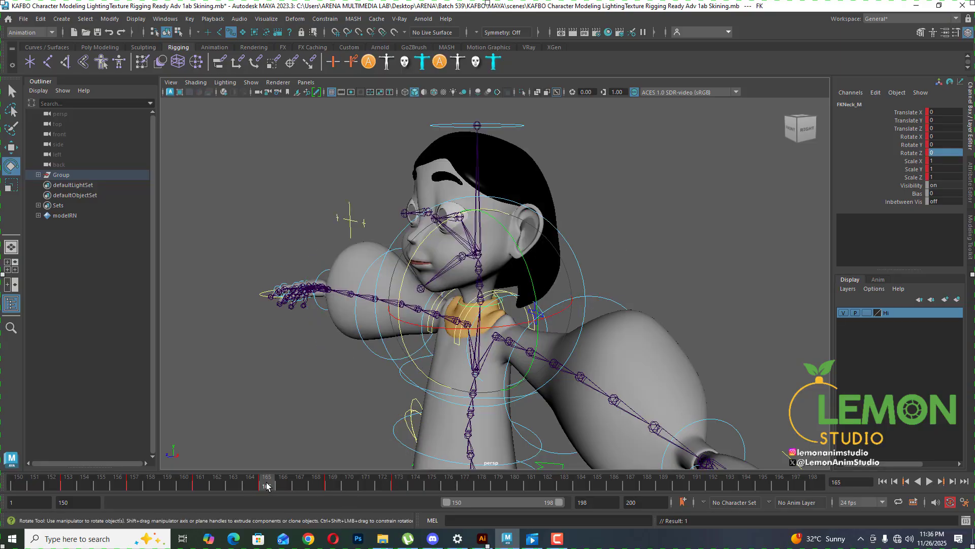
{"action": "left_click_drag", "start_coordinate": [363, 487], "coordinate": [529, 487]}
{"action": "left_click_drag", "start_coordinate": [514, 300], "coordinate": [611, 404], "text": "alt"}
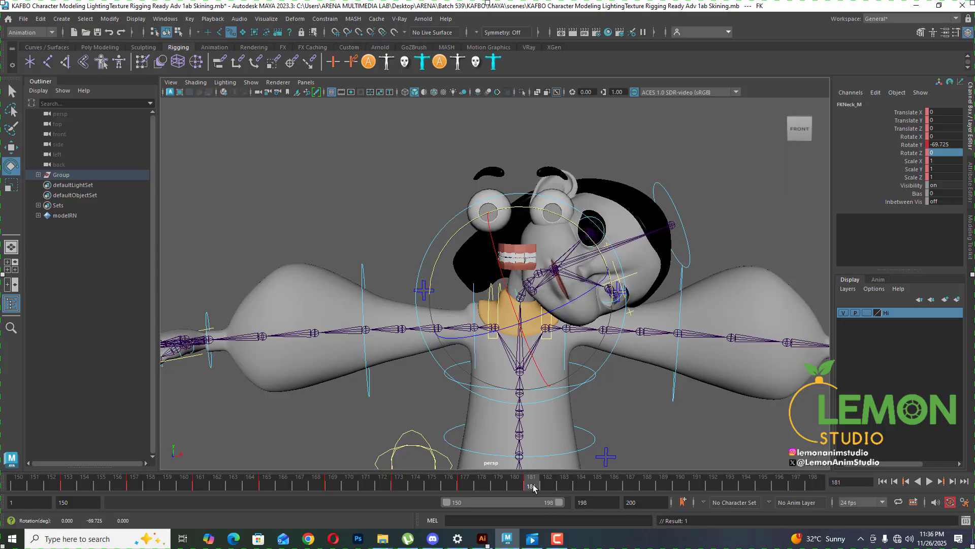
- Carry the sideways neck bend over to frame 185 and set the neck control's Rotate Y to 69.725 there
{"action": "key", "text": "alt+v"}
{"action": "key", "text": "alt+v"}
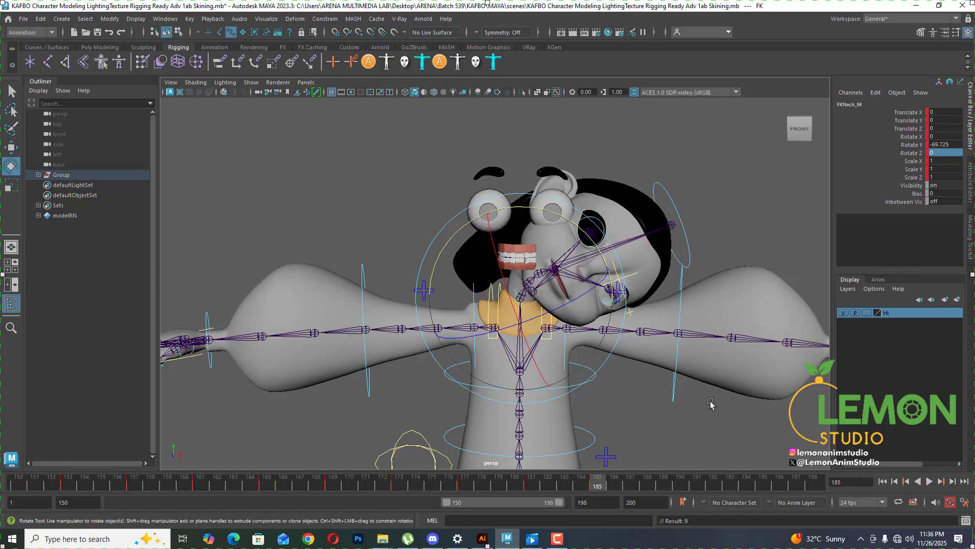
{"action": "double_click", "coordinate": [932, 145]}
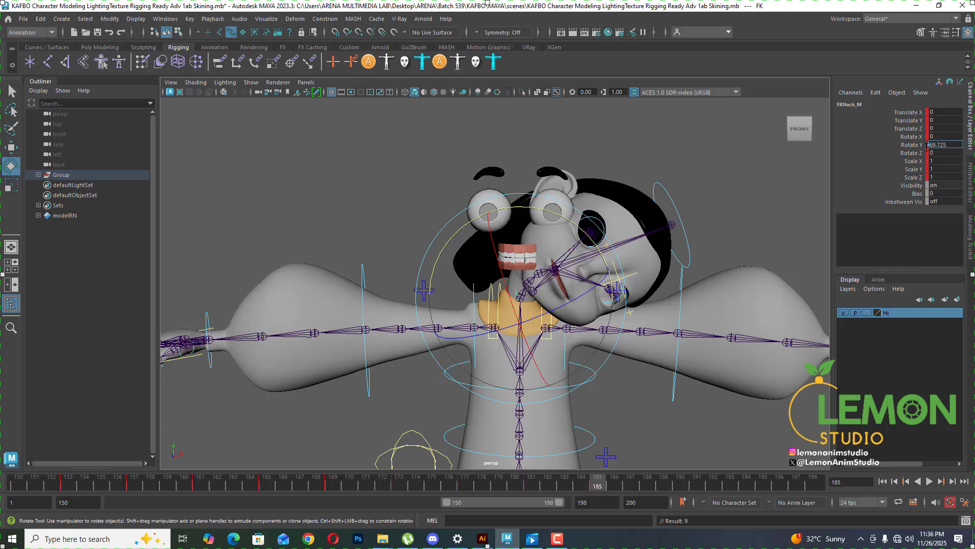
{"action": "key", "text": "Return"}
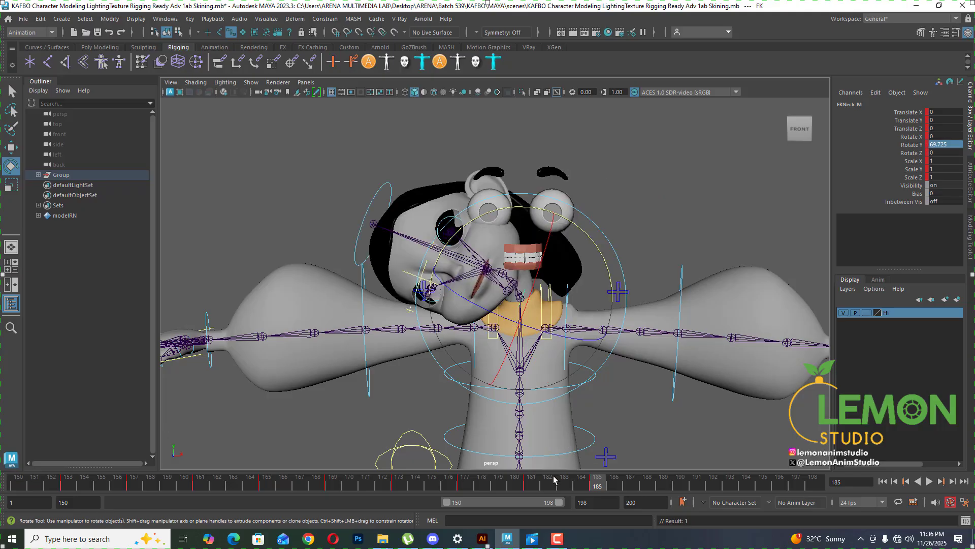
- Carry the neck control's neutral pose from frame 177 over to frame 189
{"action": "left_click", "coordinate": [470, 485]}
{"action": "key", "text": "alt+v"}
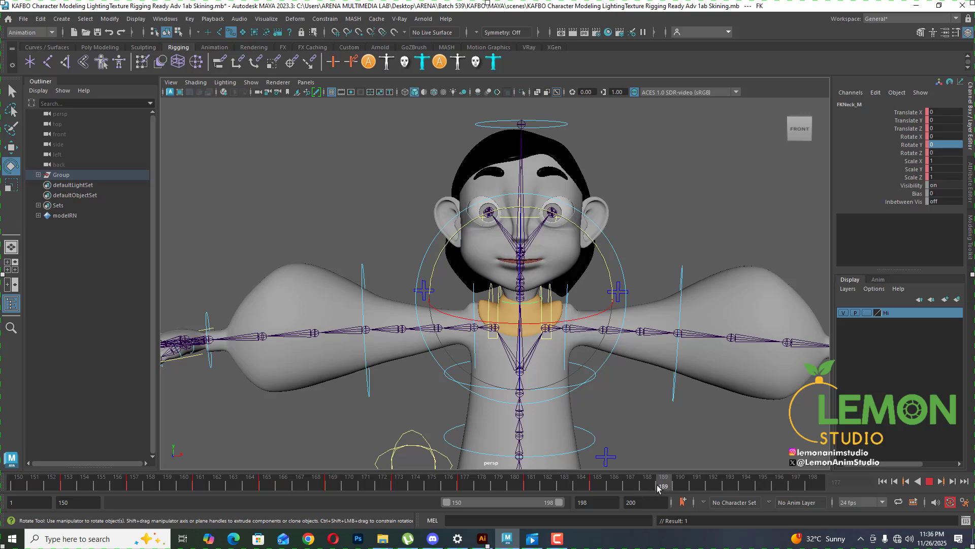
{"action": "key", "text": "alt+v"}
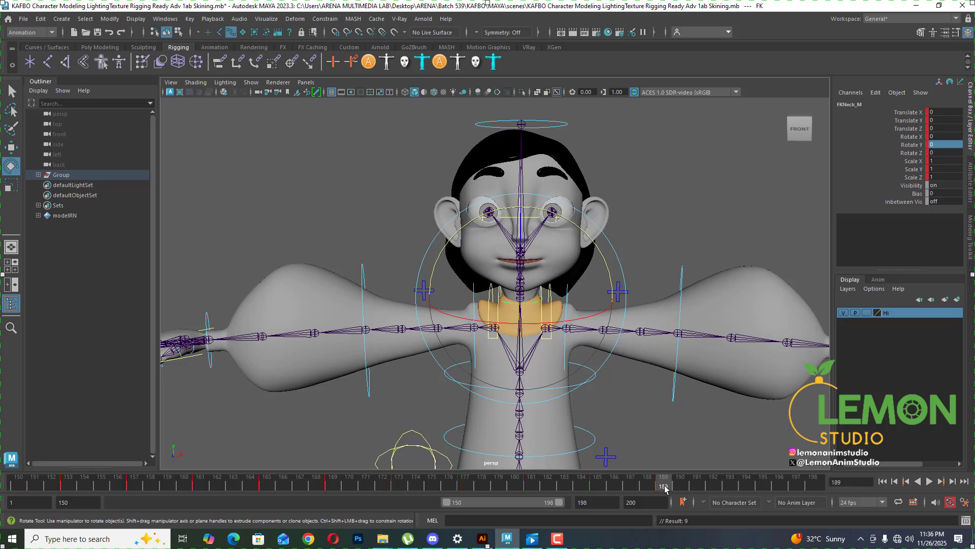
- Select all of the rig's controls and key them on the pose frames between 173 and 193
{"action": "left_click", "coordinate": [730, 486]}
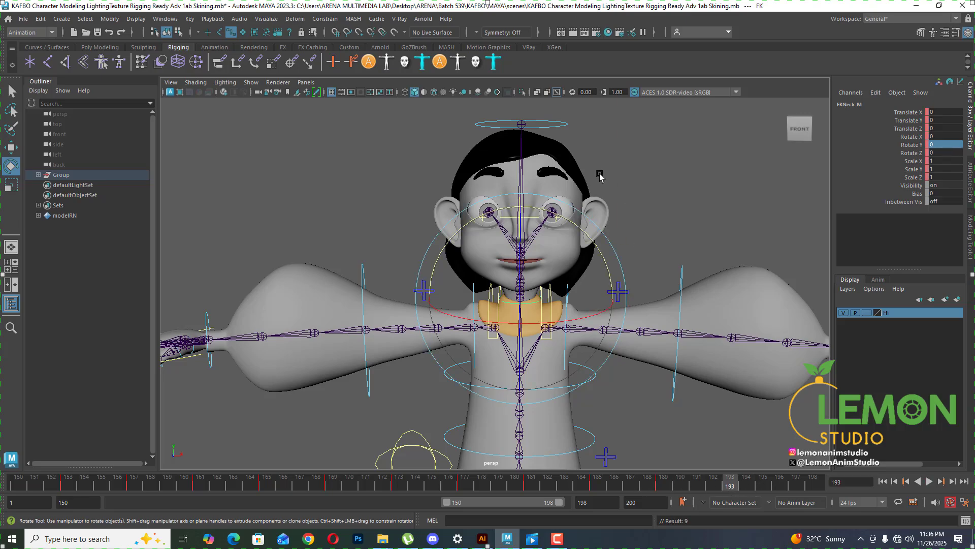
{"action": "left_click", "coordinate": [556, 125]}
{"action": "left_click_drag", "start_coordinate": [556, 127], "coordinate": [569, 241], "text": "alt"}
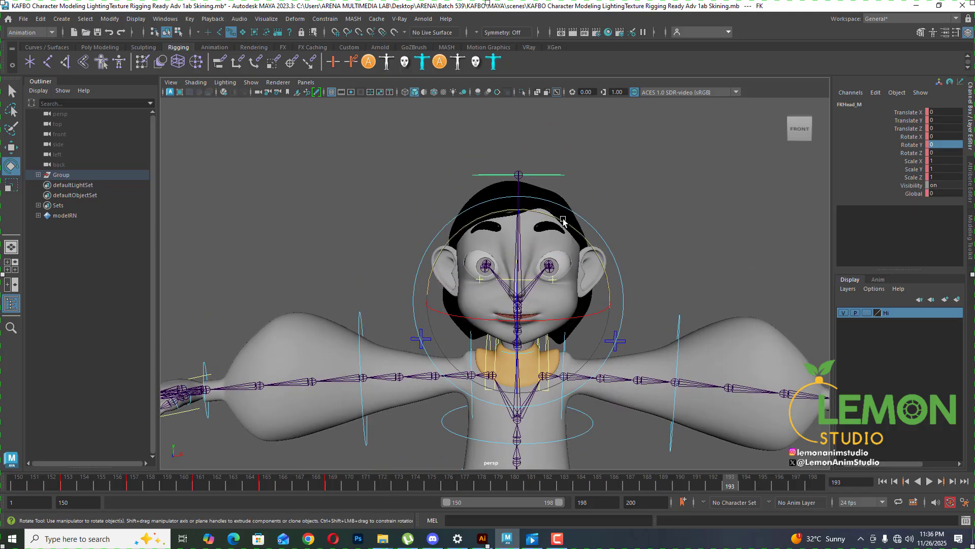
{"action": "key", "text": "a"}
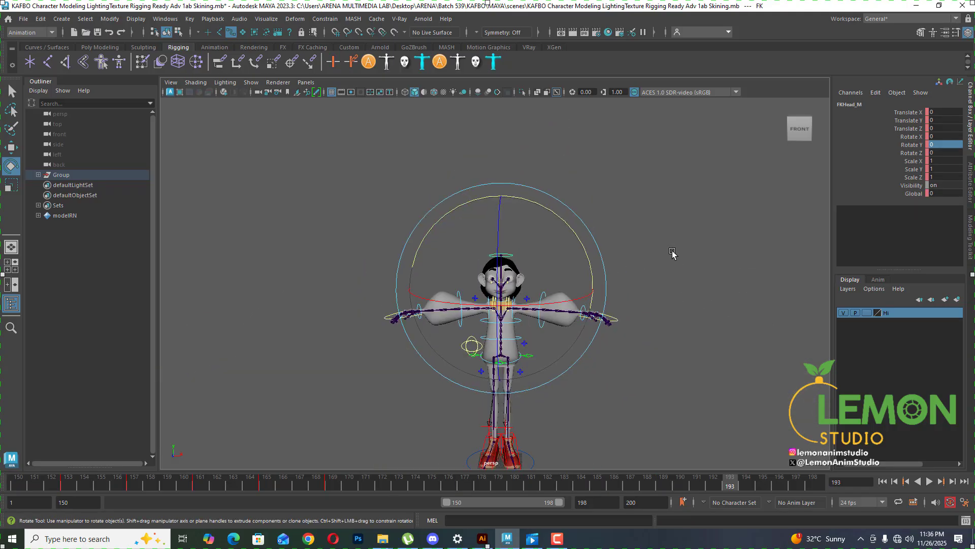
{"action": "left_click_drag", "start_coordinate": [700, 194], "coordinate": [288, 531]}
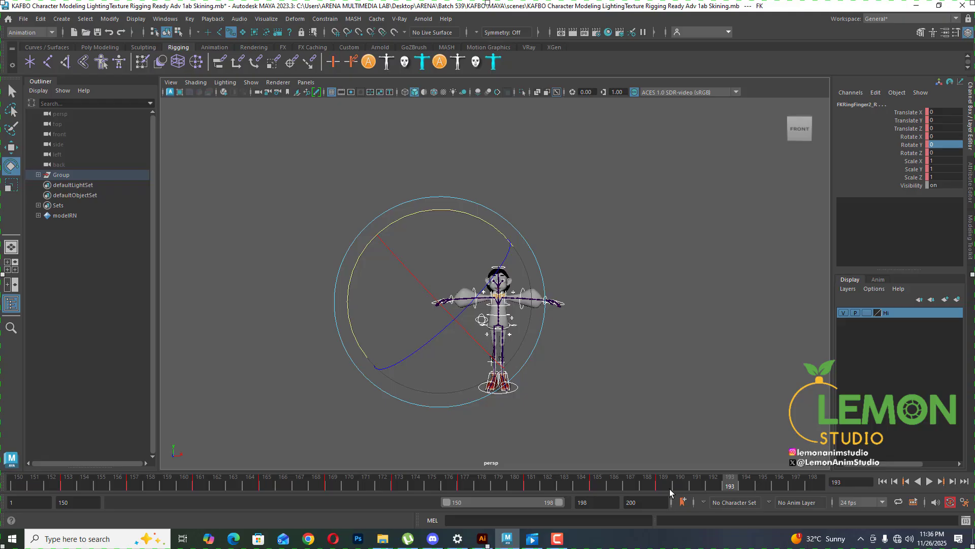
{"action": "left_click_drag", "start_coordinate": [664, 475], "coordinate": [530, 483]}
{"action": "left_click_drag", "start_coordinate": [462, 483], "coordinate": [399, 483]}
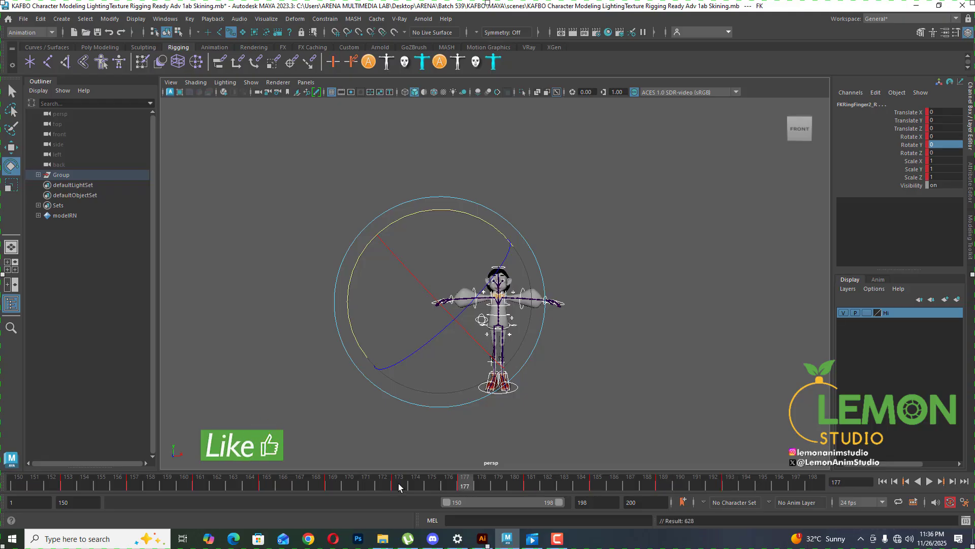
{"action": "left_click", "coordinate": [730, 484]}
- Select the head control and bend it forward to 82.733 in Rotate Z at frame 193, keying the pose
{"action": "scroll", "coordinate": [533, 215], "scroll_direction": "up", "scroll_amount": 8}
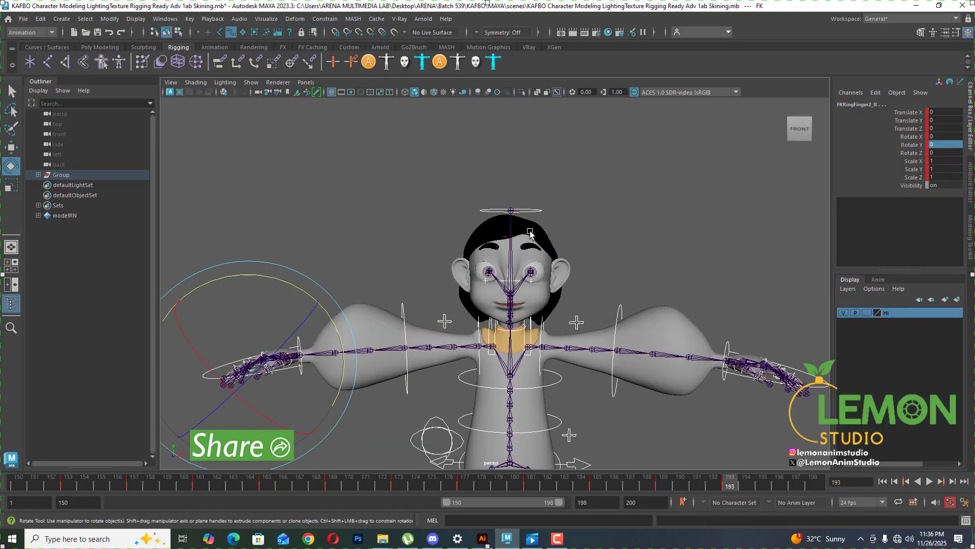
{"action": "left_click", "coordinate": [534, 216]}
{"action": "left_click_drag", "start_coordinate": [533, 216], "coordinate": [589, 293], "text": "alt"}
{"action": "left_click", "coordinate": [656, 483]}
{"action": "key", "text": "alt+v"}
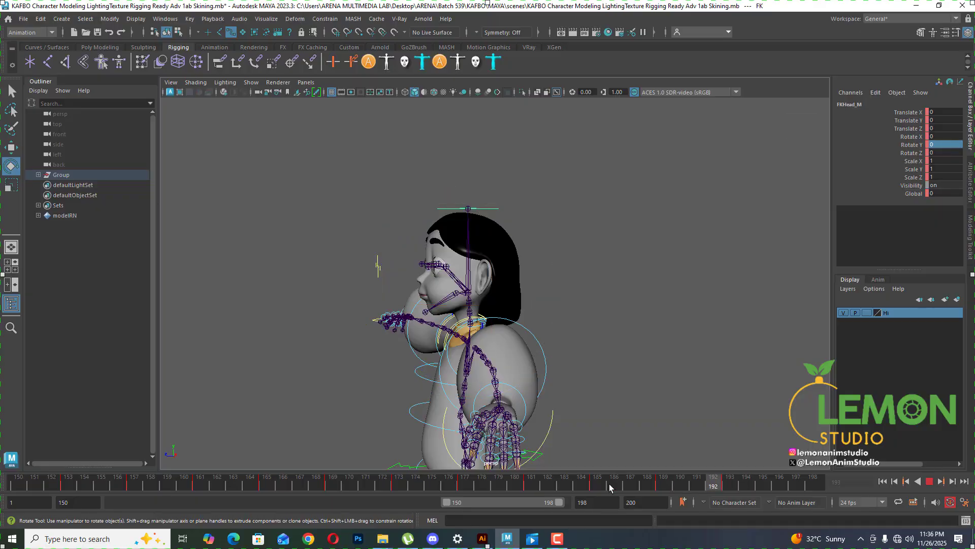
{"action": "left_click", "coordinate": [732, 483]}
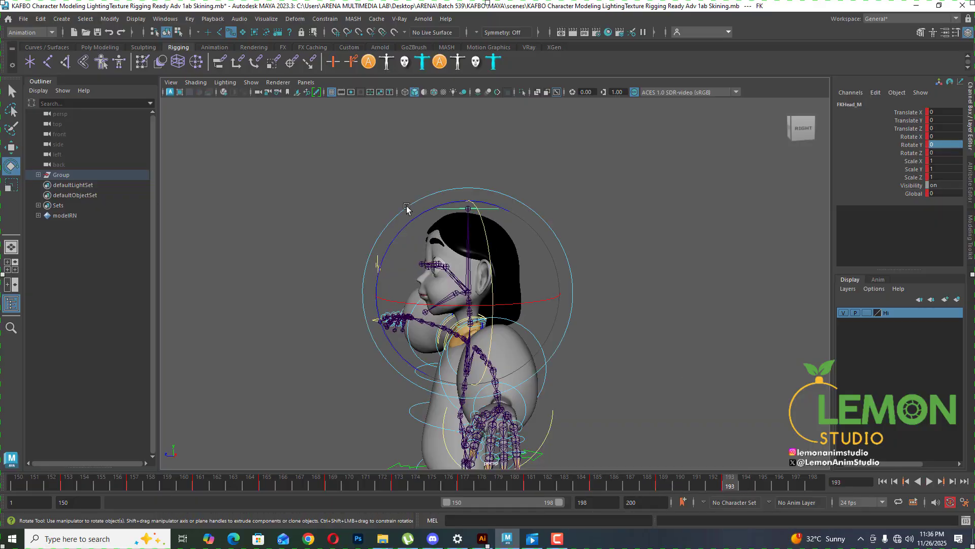
{"action": "left_click_drag", "start_coordinate": [415, 218], "coordinate": [356, 355]}
{"action": "key", "text": "s"}
{"action": "key", "text": "alt+v"}
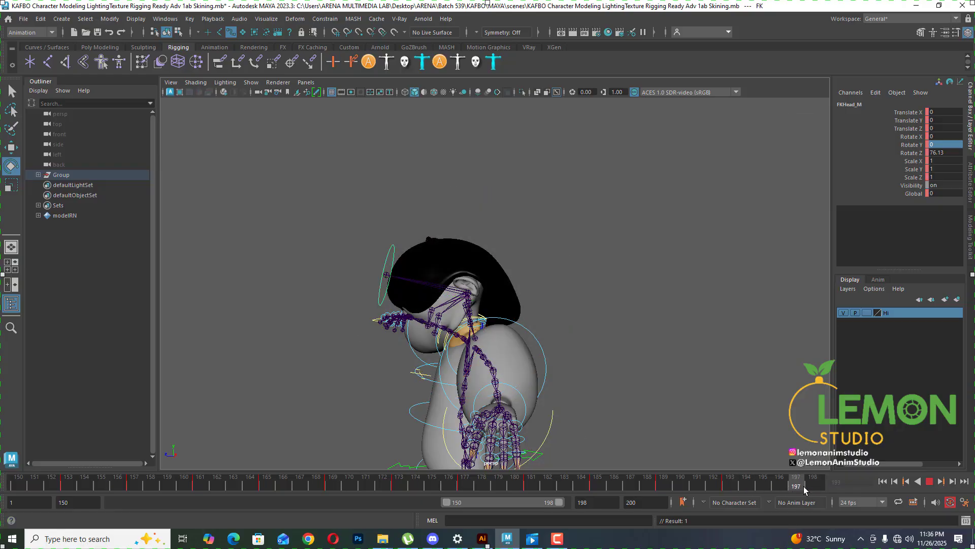
{"action": "left_click", "coordinate": [730, 483]}
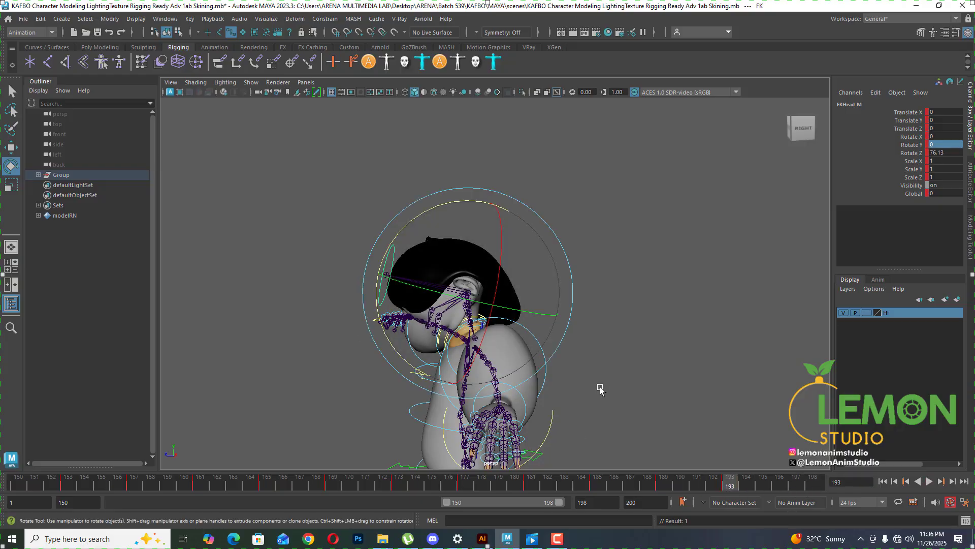
{"action": "left_click_drag", "start_coordinate": [404, 232], "coordinate": [398, 241]}
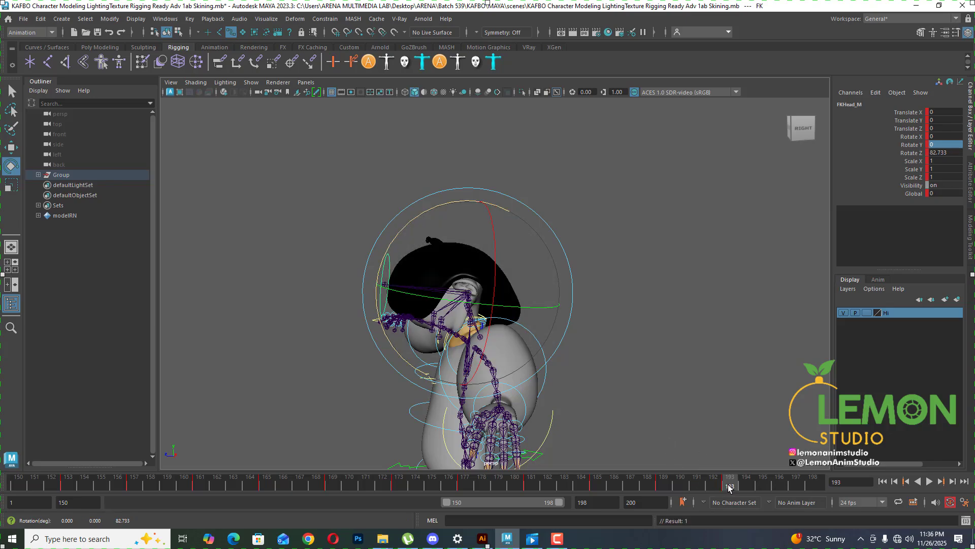
- Carry the head control's forward bend over to frame 197 and set its Rotate Z to -82.733 there
{"action": "left_click_drag", "start_coordinate": [730, 487], "coordinate": [796, 486]}
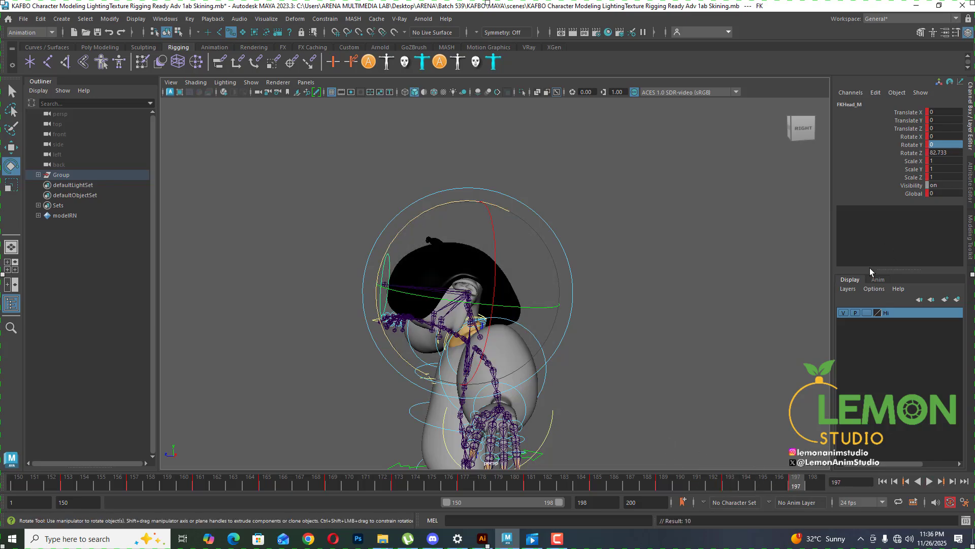
{"action": "left_click", "coordinate": [944, 153]}
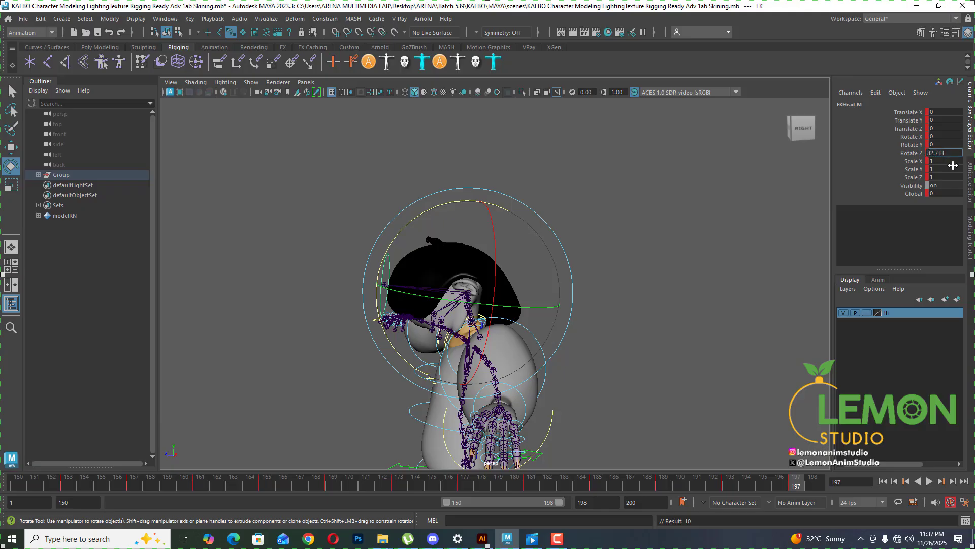
{"action": "type", "text": "-"}
{"action": "key", "text": "Return"}
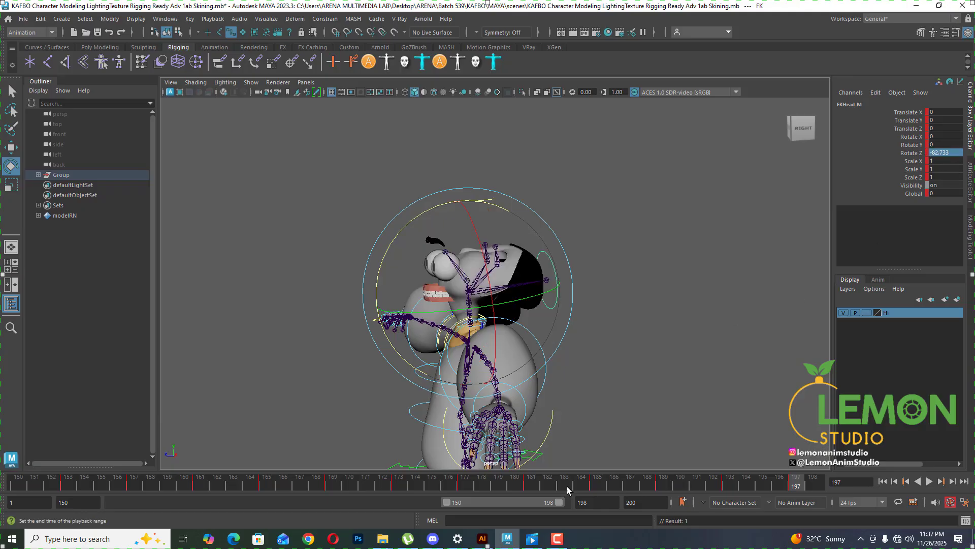
- Extend the animation end to frame 300 and shift the visible playback range to frames 164–212
{"action": "left_click_drag", "start_coordinate": [543, 503], "coordinate": [548, 503]}
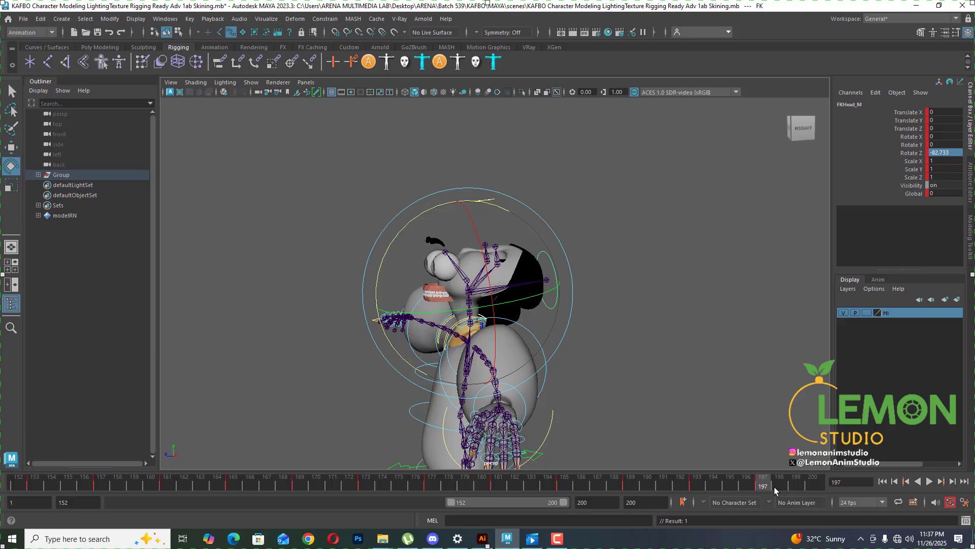
{"action": "double_click", "coordinate": [584, 502]}
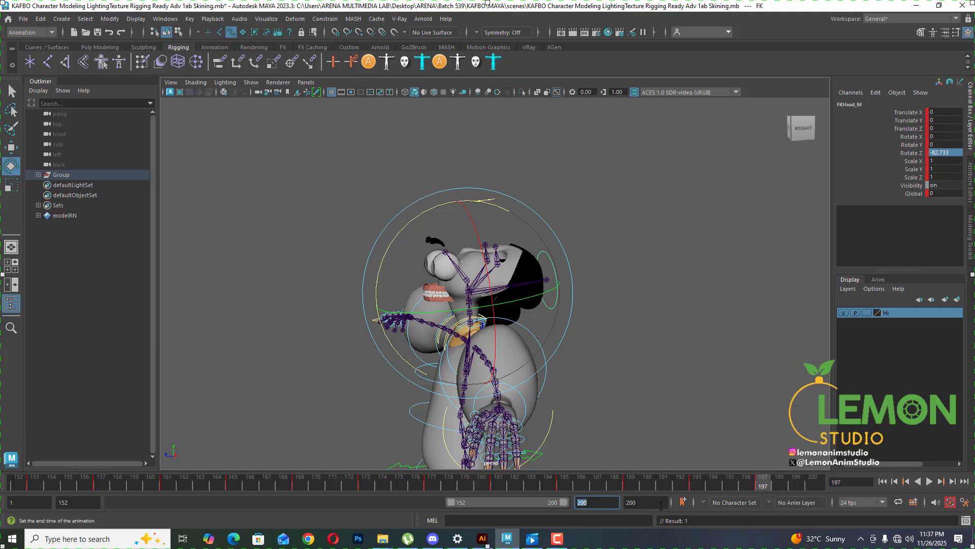
{"action": "key", "text": "Tab"}
{"action": "type", "text": "300"}
{"action": "key", "text": "Return"}
{"action": "left_click_drag", "start_coordinate": [373, 503], "coordinate": [418, 507]}
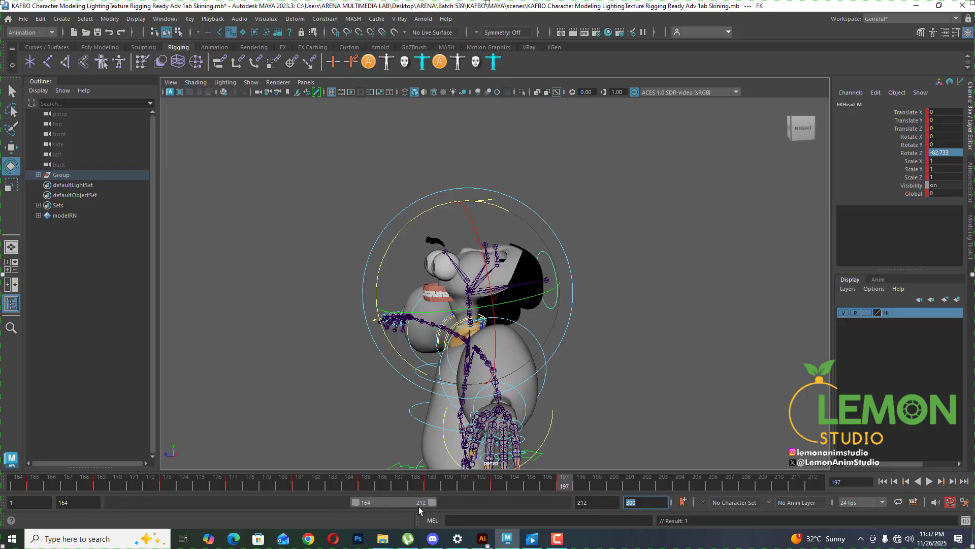
- Carry the head control's pose over to frame 201 and set its Rotate Z to 0 for a neutral pose
{"action": "key", "text": "alt+v"}
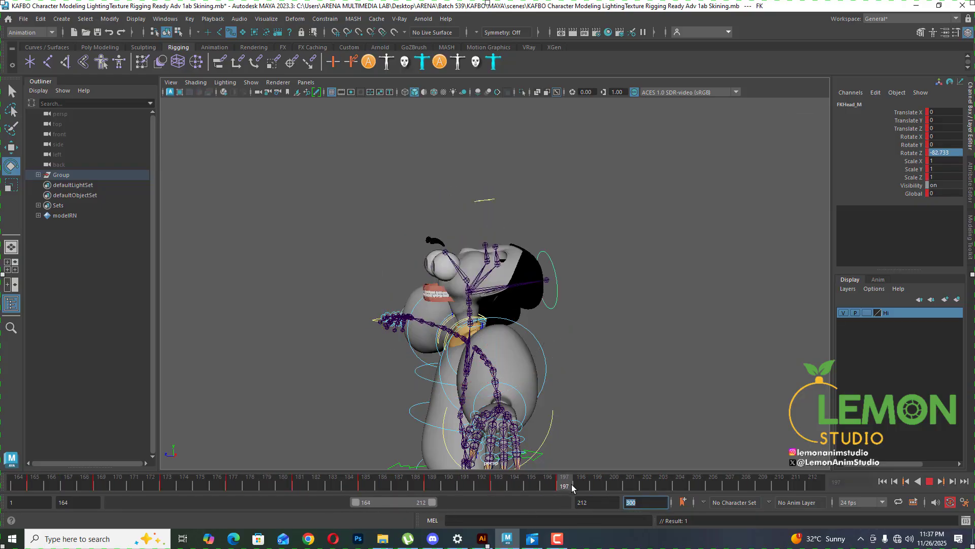
{"action": "key", "text": "alt+v"}
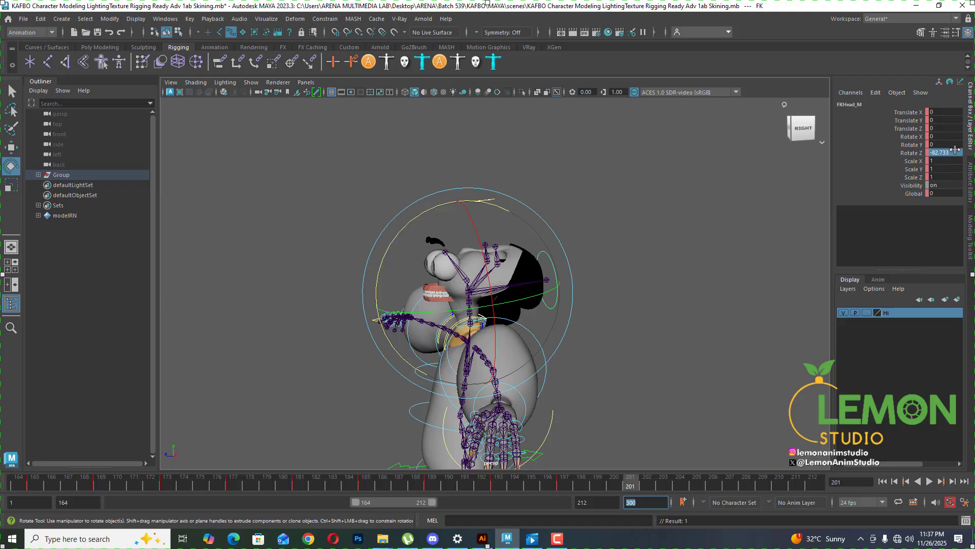
{"action": "type", "text": "0"}
{"action": "key", "text": "Return"}
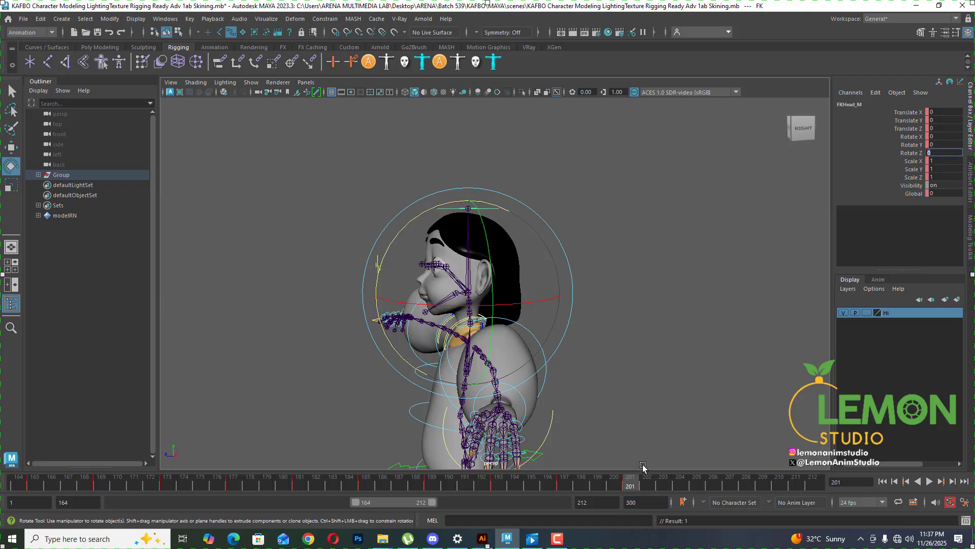
{"action": "key", "text": "alt+v"}
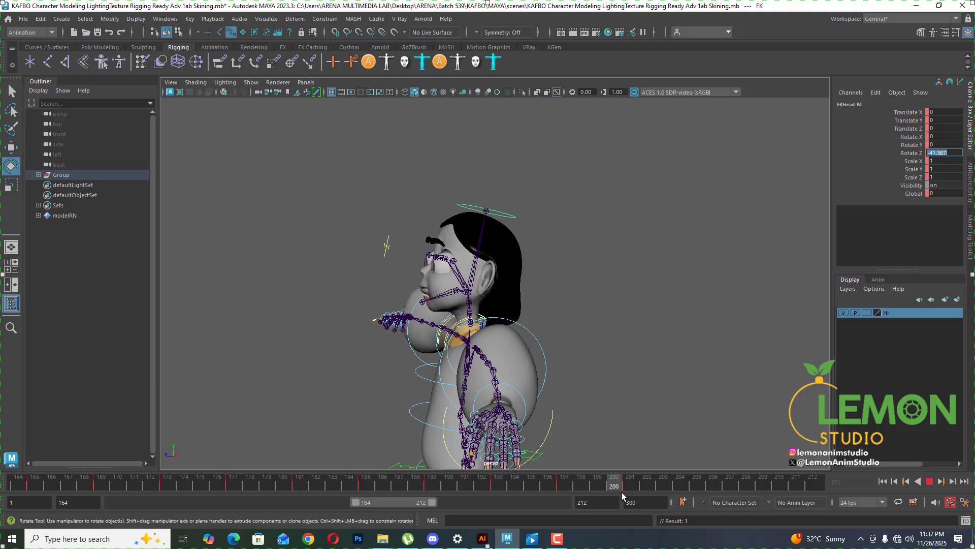
{"action": "key", "text": "alt+v"}
- Bend the head control sideways to -93.708 in Rotate Y at frame 205, then carry the pose over to frame 209 and key it
{"action": "left_click_drag", "start_coordinate": [647, 487], "coordinate": [701, 491]}
{"action": "left_click_drag", "start_coordinate": [618, 359], "coordinate": [661, 340], "text": "alt"}
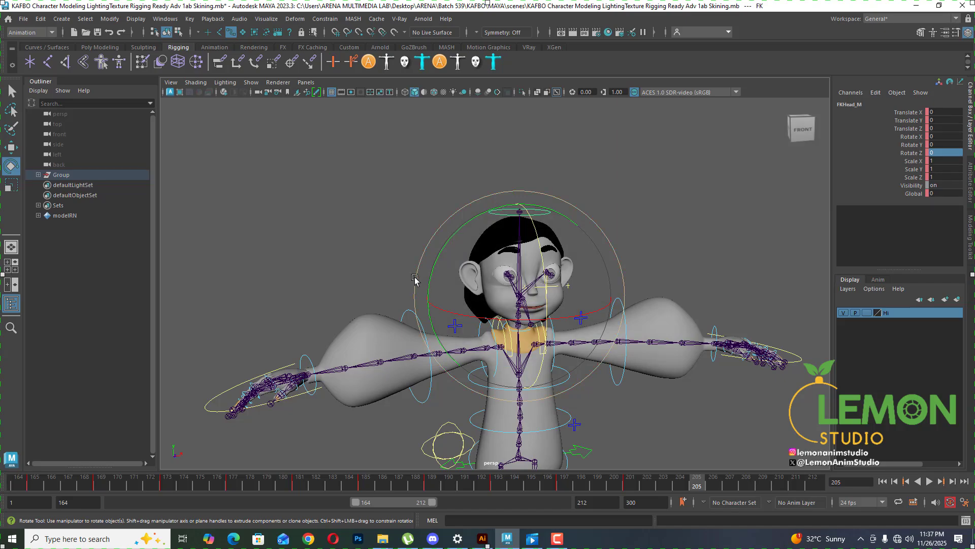
{"action": "left_click_drag", "start_coordinate": [439, 277], "coordinate": [559, 258]}
{"action": "left_click_drag", "start_coordinate": [699, 485], "coordinate": [762, 487]}
{"action": "key", "text": "s"}
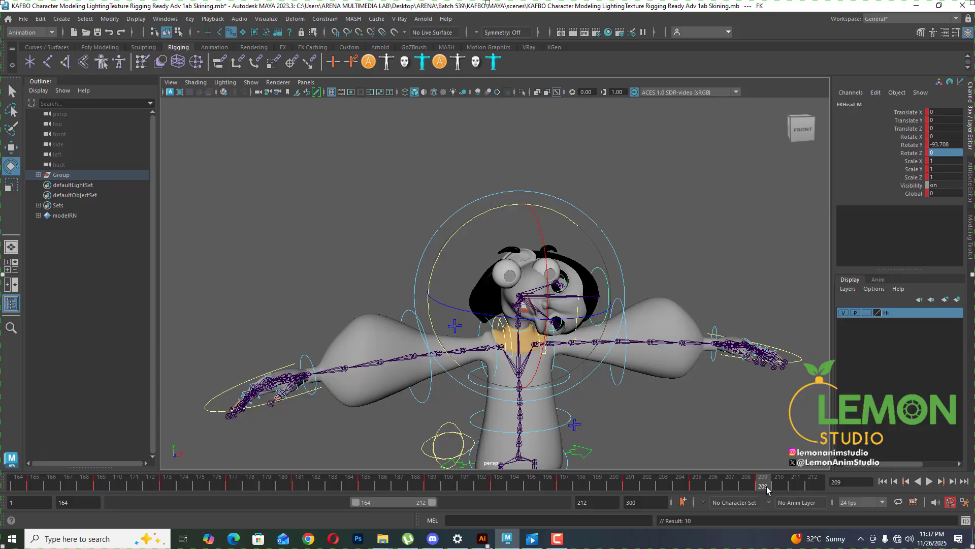
- Set the head control's Rotate Y to 93.708 at frame 209 and shift the visible playback range to frames 176–224
{"action": "left_click", "coordinate": [933, 145]}
{"action": "key", "text": "BackSpace"}
{"action": "key", "text": "Return"}
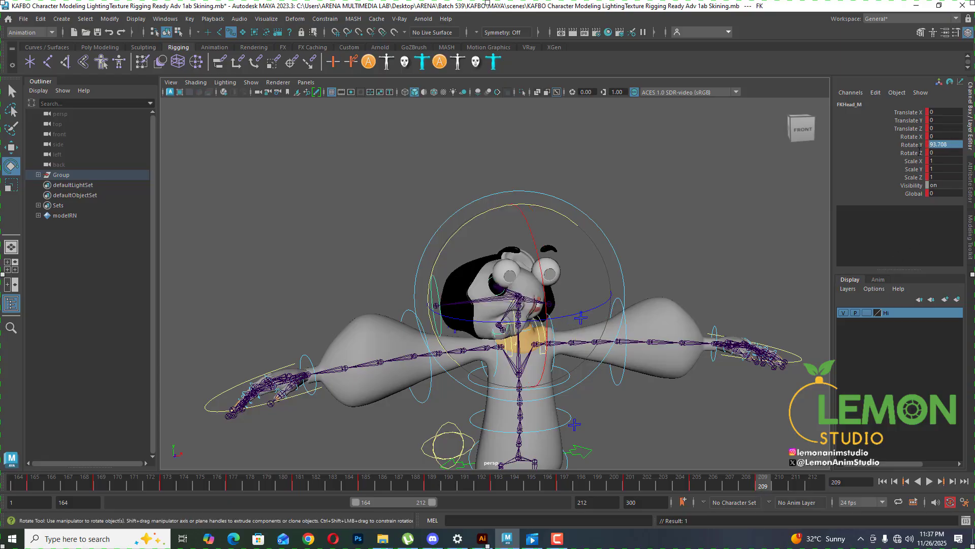
{"action": "left_click", "coordinate": [698, 487]}
{"action": "left_click_drag", "start_coordinate": [425, 504], "coordinate": [443, 503]}
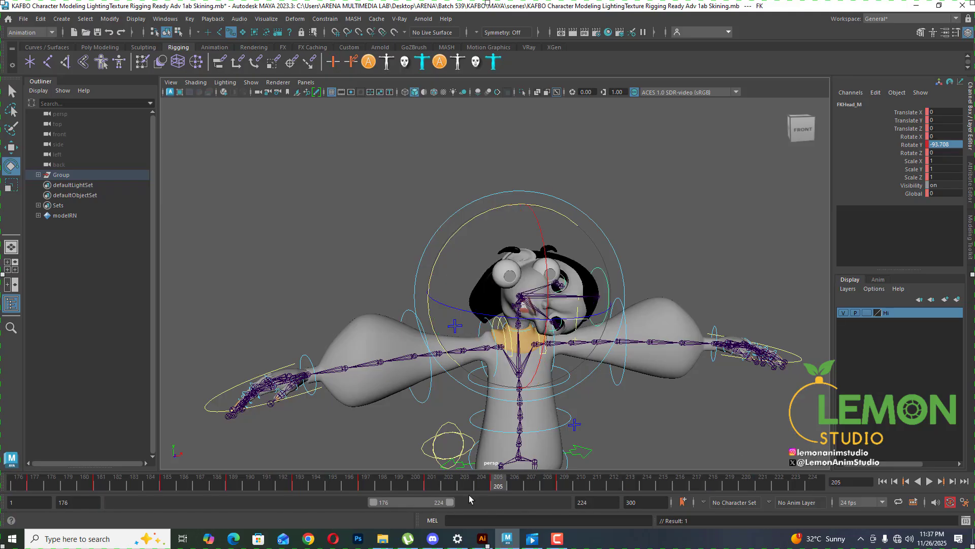
{"action": "left_click_drag", "start_coordinate": [505, 487], "coordinate": [561, 485]}
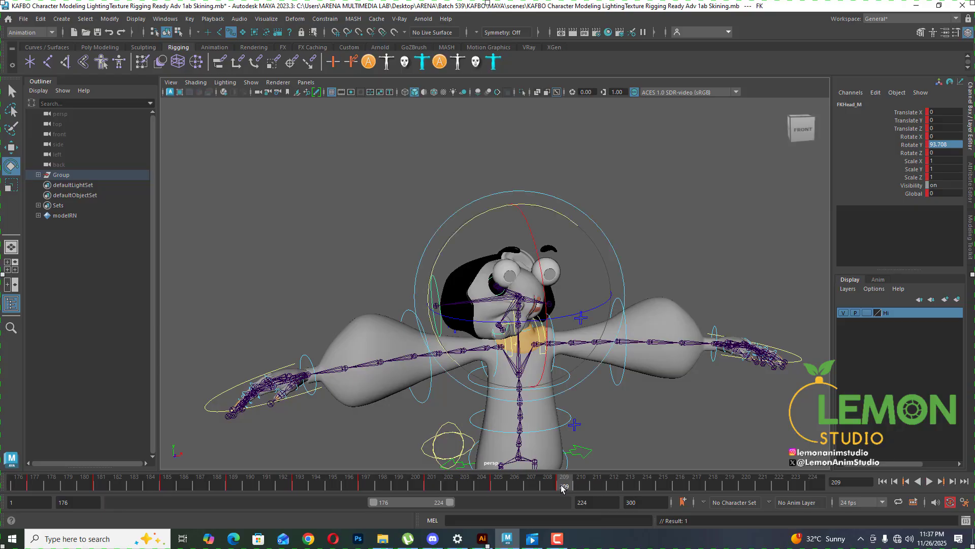
- Carry the head control's pose over to frame 213 and set its Rotate Y to 0 there
{"action": "key", "text": "alt+v"}
{"action": "left_click", "coordinate": [930, 481]}
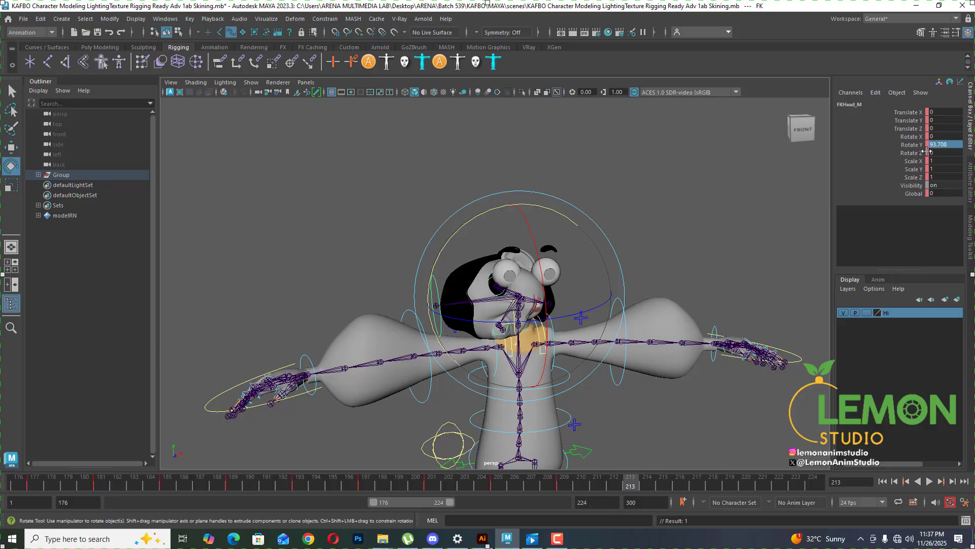
{"action": "double_click", "coordinate": [952, 144]}
{"action": "type", "text": "0"}
{"action": "key", "text": "Return"}
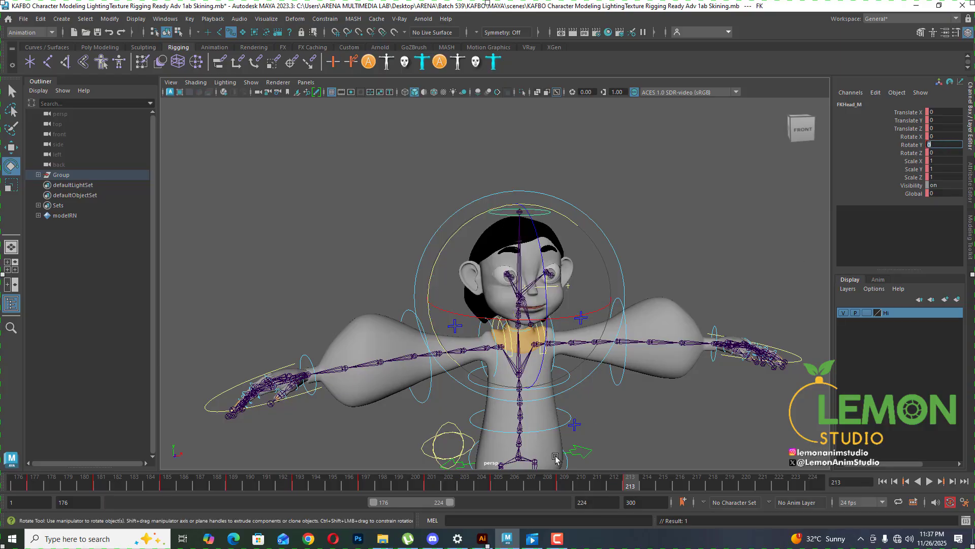
- Review the keyed head poses up to frame 213 and examine the character from an angled view
{"action": "left_click", "coordinate": [562, 544]}
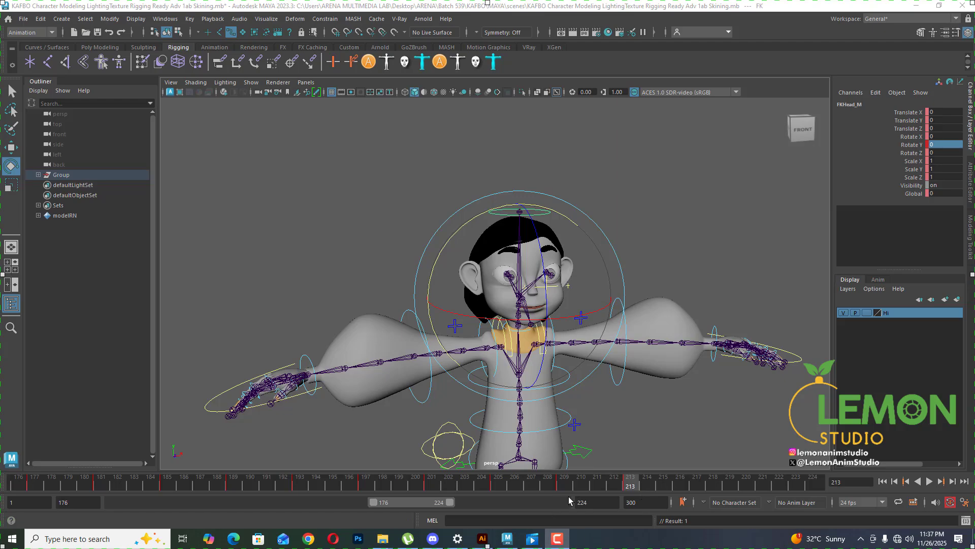
{"action": "left_click_drag", "start_coordinate": [515, 486], "coordinate": [633, 501]}
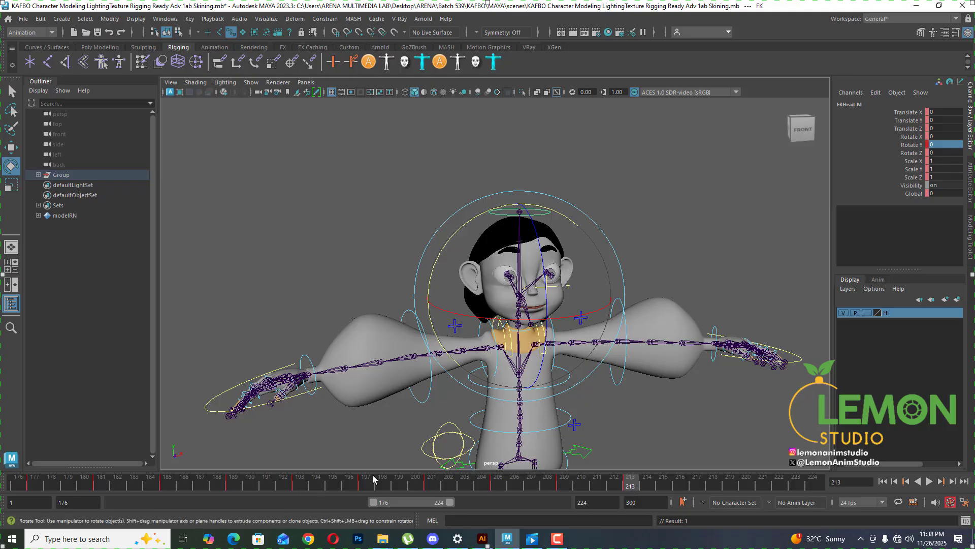
{"action": "key", "text": "alt+v"}
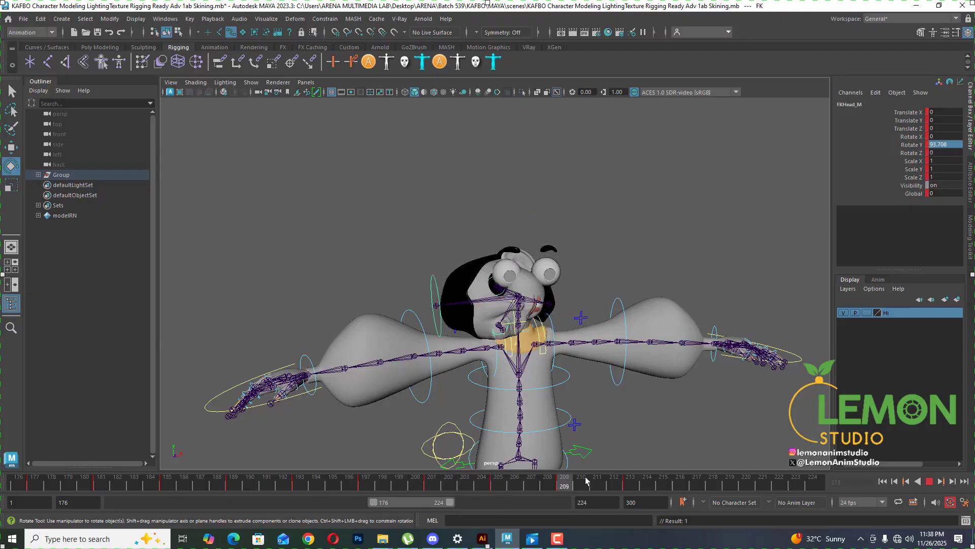
{"action": "key", "text": "alt+v"}
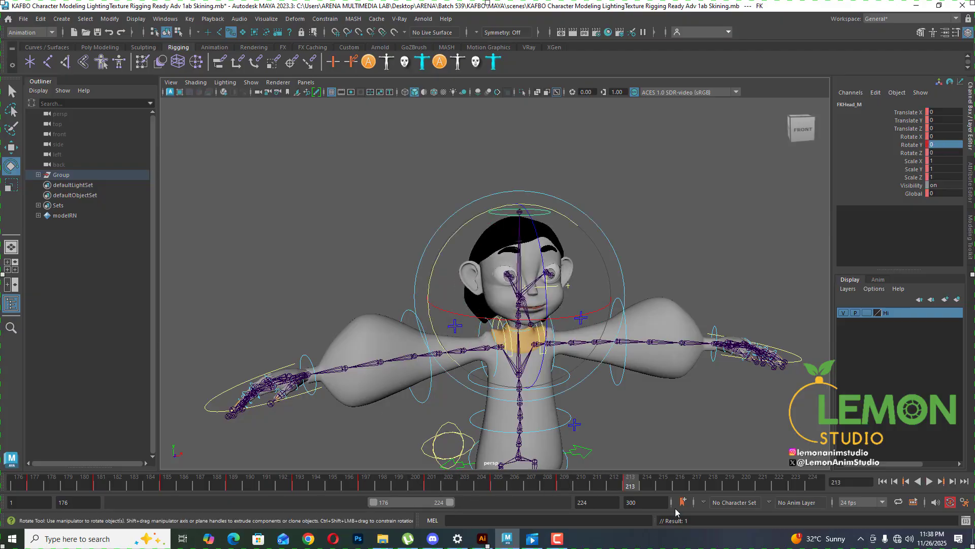
{"action": "middle_click_drag", "start_coordinate": [746, 448], "coordinate": [618, 412], "text": "alt"}
{"action": "left_click_drag", "start_coordinate": [618, 383], "coordinate": [572, 445], "text": "alt"}
{"action": "key", "text": "alt+v"}
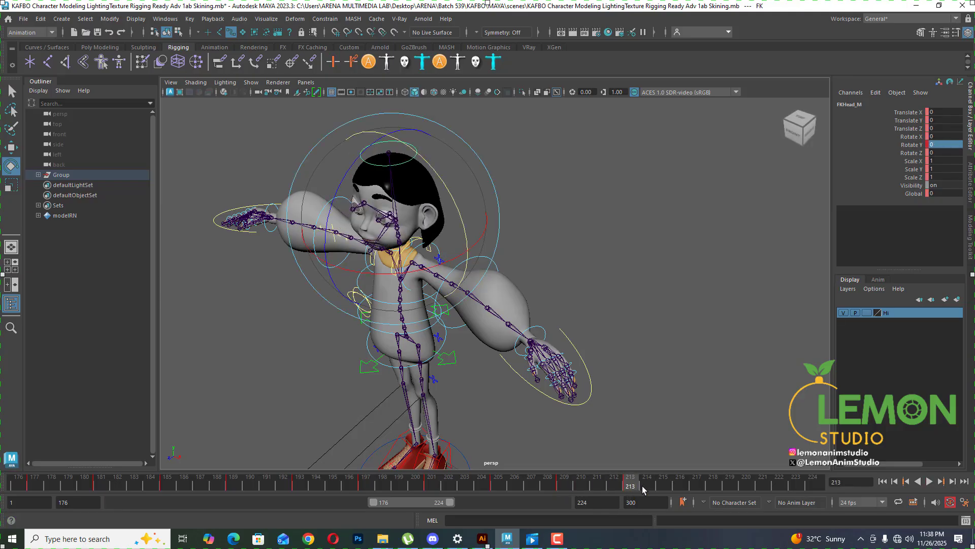
- Select all of the rig's controls and key their neutral pose at frame 217
{"action": "left_click_drag", "start_coordinate": [698, 486], "coordinate": [697, 486]}
{"action": "scroll", "coordinate": [607, 351], "scroll_direction": "up", "scroll_amount": 4}
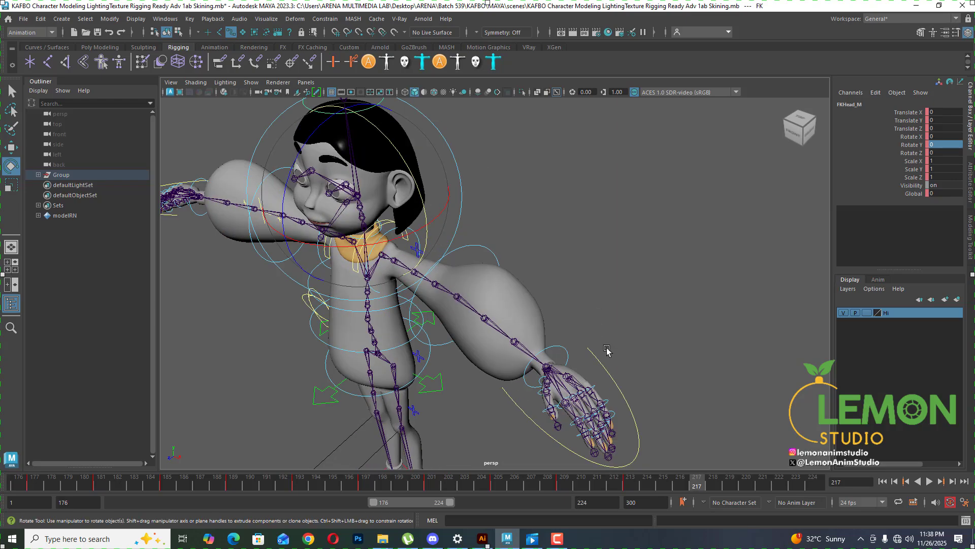
{"action": "middle_click_drag", "start_coordinate": [608, 351], "coordinate": [571, 254], "text": "alt"}
{"action": "left_click_drag", "start_coordinate": [579, 314], "coordinate": [605, 351], "text": "alt"}
{"action": "scroll", "coordinate": [578, 342], "scroll_direction": "up", "scroll_amount": 2}
{"action": "left_click", "coordinate": [607, 349]}
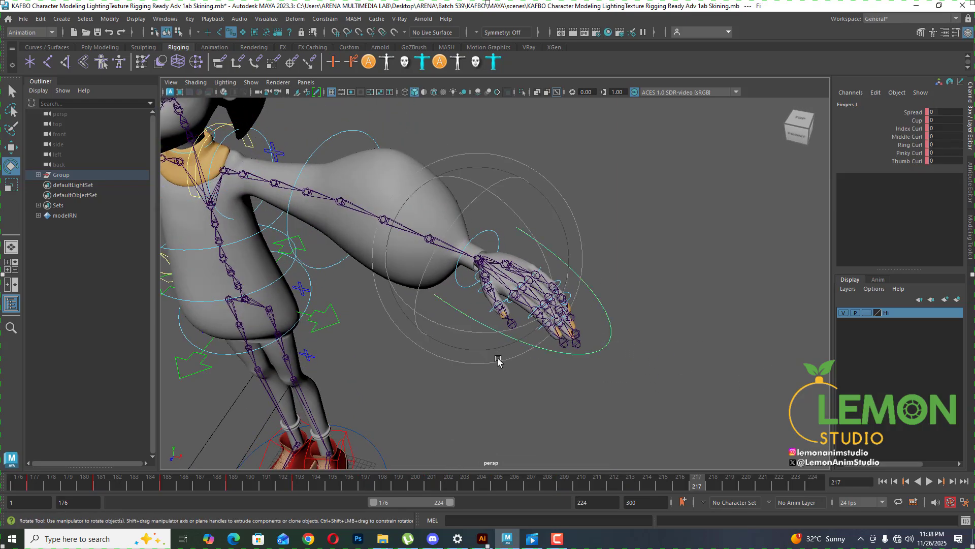
{"action": "scroll", "coordinate": [559, 355], "scroll_direction": "down", "scroll_amount": 8}
{"action": "left_click_drag", "start_coordinate": [642, 374], "coordinate": [167, 108]}
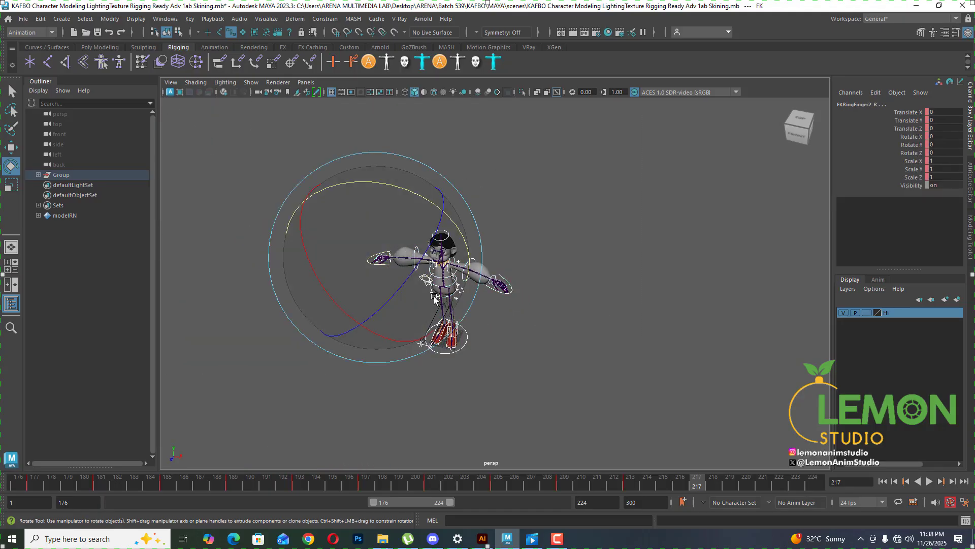
{"action": "key", "text": "s"}
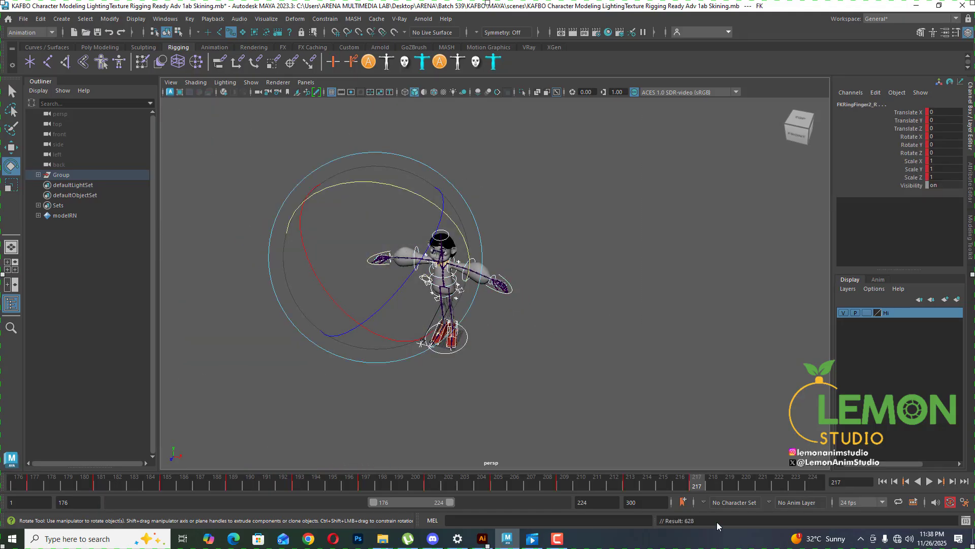
{"action": "left_click", "coordinate": [631, 486]}
{"action": "left_click_drag", "start_coordinate": [563, 484], "coordinate": [239, 483]}
{"action": "left_click", "coordinate": [698, 485]}
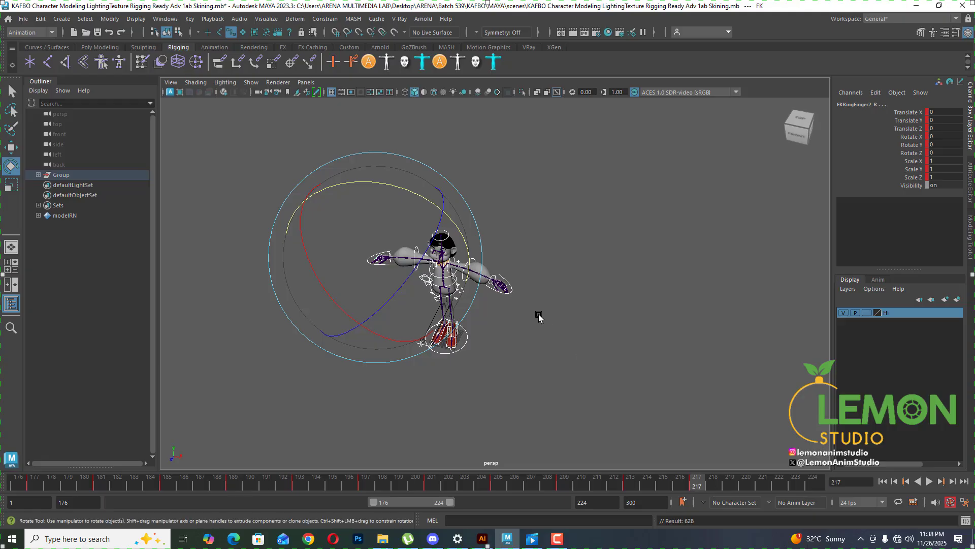
- Select the left hand's finger control and frame it closely at frame 217
{"action": "key", "text": "f"}
{"action": "left_click", "coordinate": [669, 357]}
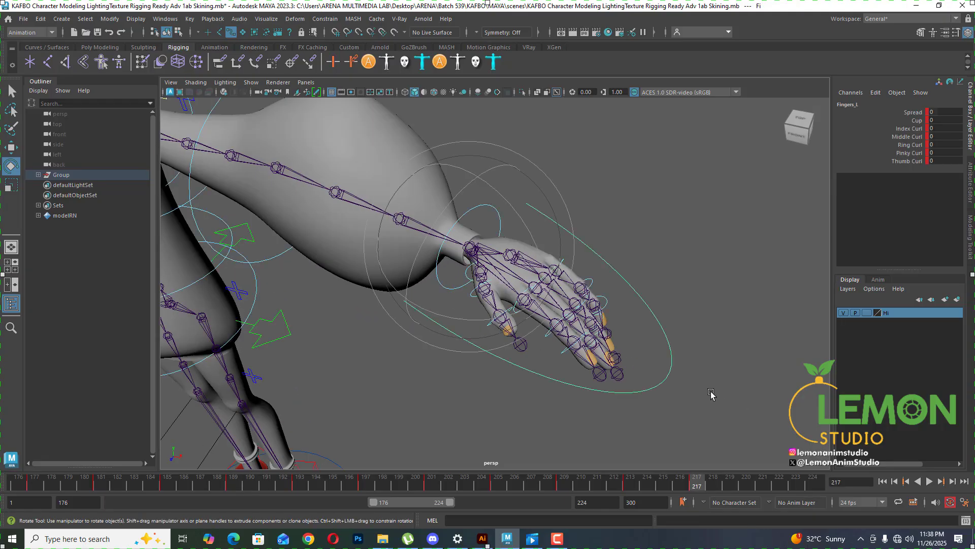
{"action": "key", "text": "f"}
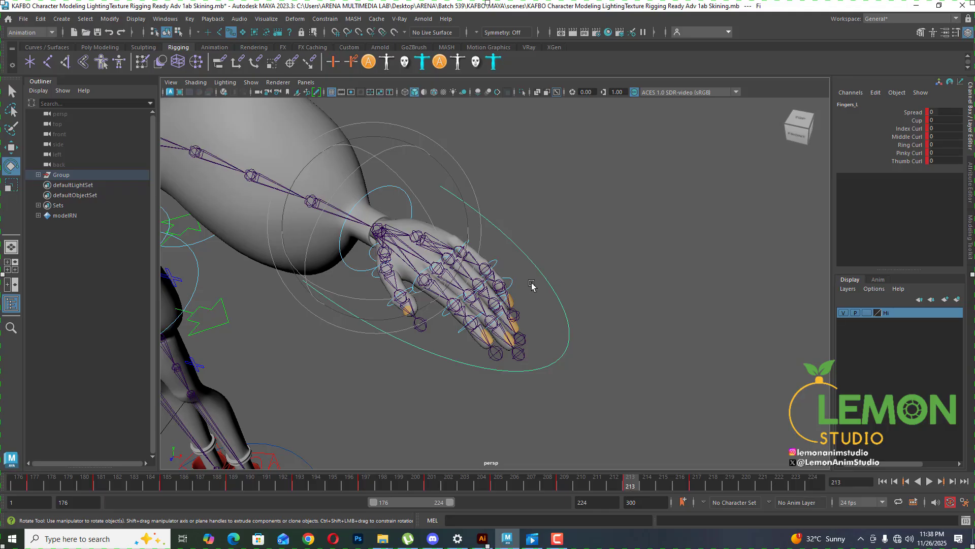
{"action": "scroll", "coordinate": [536, 289], "scroll_direction": "down", "scroll_amount": 12}
{"action": "left_click_drag", "start_coordinate": [584, 481], "coordinate": [699, 487]}
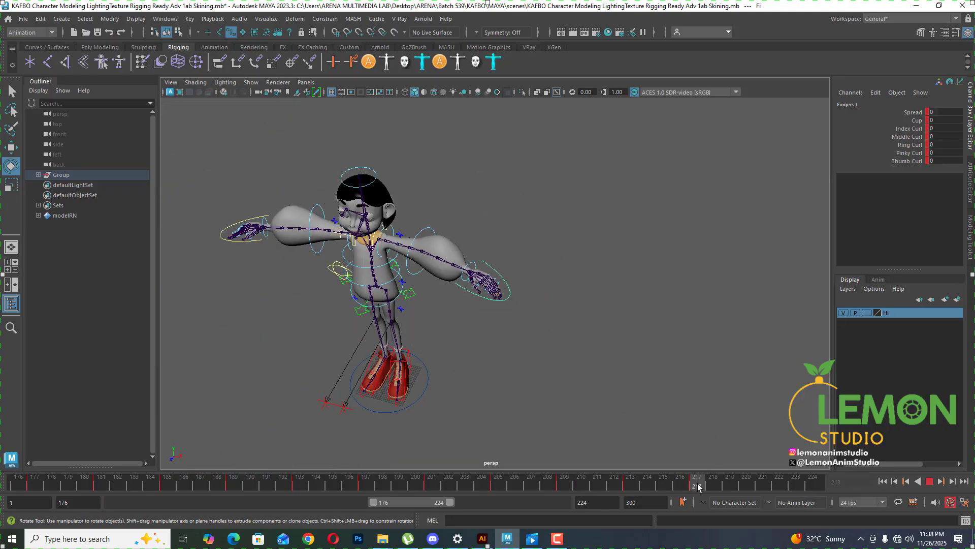
{"action": "key", "text": "f"}
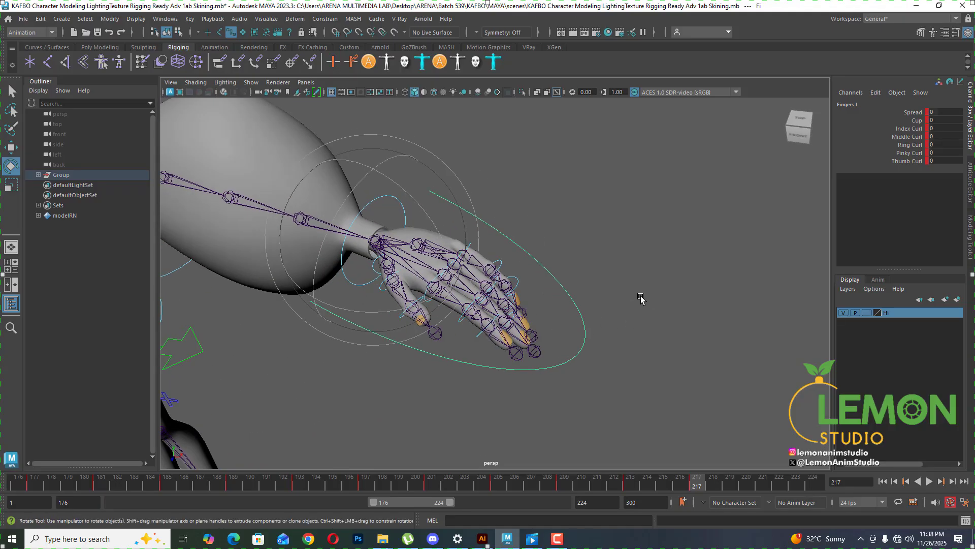
- Hide the joints in the viewport so that only the hand mesh and its controls are displayed
{"action": "left_click", "coordinate": [306, 82]}
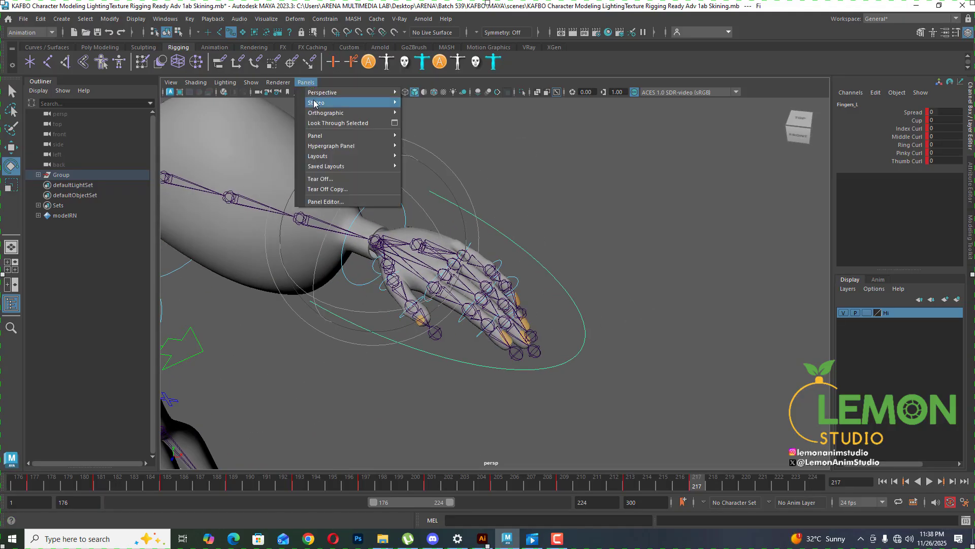
{"action": "mouse_move", "coordinate": [251, 85]}
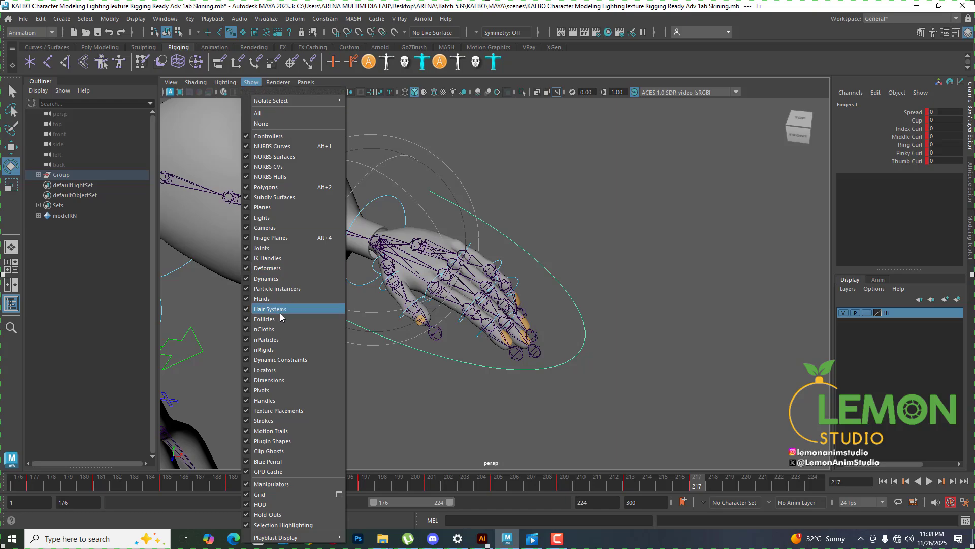
{"action": "left_click", "coordinate": [252, 248]}
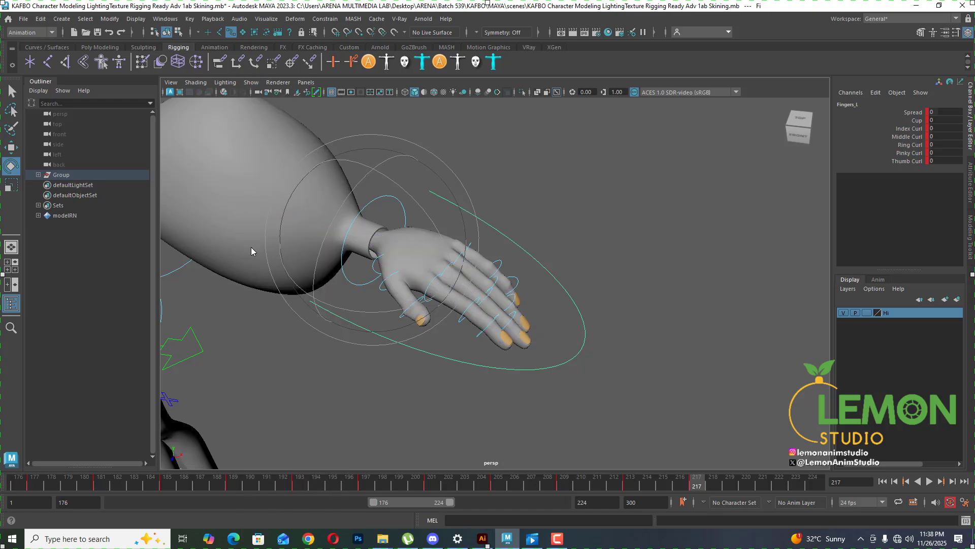
{"action": "left_click_drag", "start_coordinate": [609, 382], "coordinate": [621, 379], "text": "alt"}
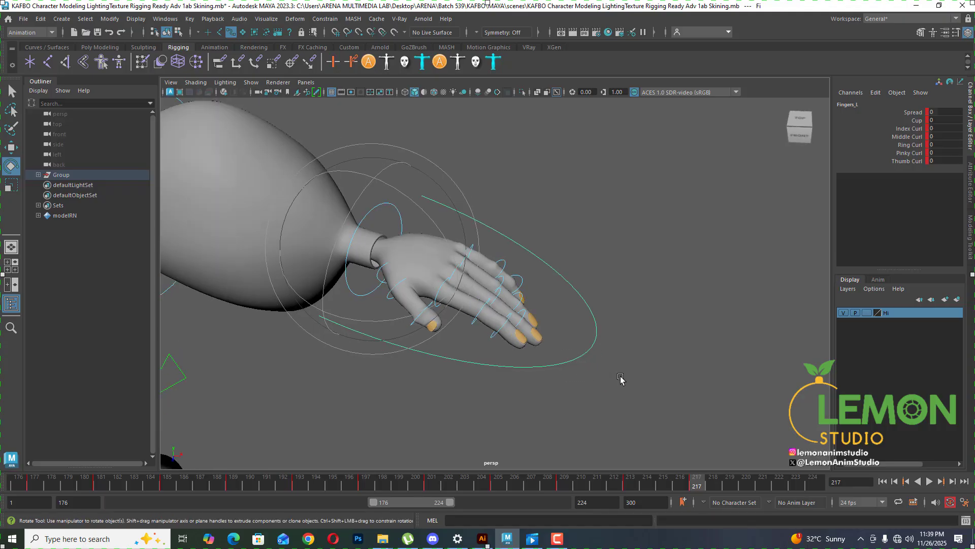
- Set the left hand's Index Curl to 8.9 at frame 217 and key it at 0 at frame 221
{"action": "left_click", "coordinate": [899, 129]}
{"action": "middle_click_drag", "start_coordinate": [683, 228], "coordinate": [711, 231]}
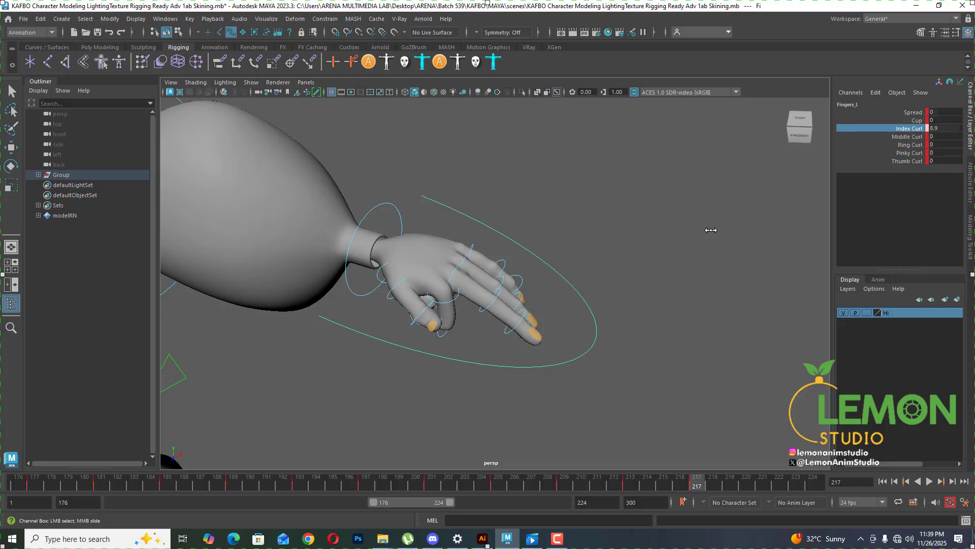
{"action": "mouse_move", "coordinate": [684, 281]}
{"action": "left_mouse_down", "text": "alt"}
{"action": "mouse_move", "coordinate": [736, 223]}
{"action": "mouse_move", "coordinate": [623, 235]}
{"action": "mouse_move", "coordinate": [597, 249]}
{"action": "mouse_move", "coordinate": [686, 286]}
{"action": "mouse_move", "coordinate": [689, 277]}
{"action": "left_mouse_up", "text": "alt"}
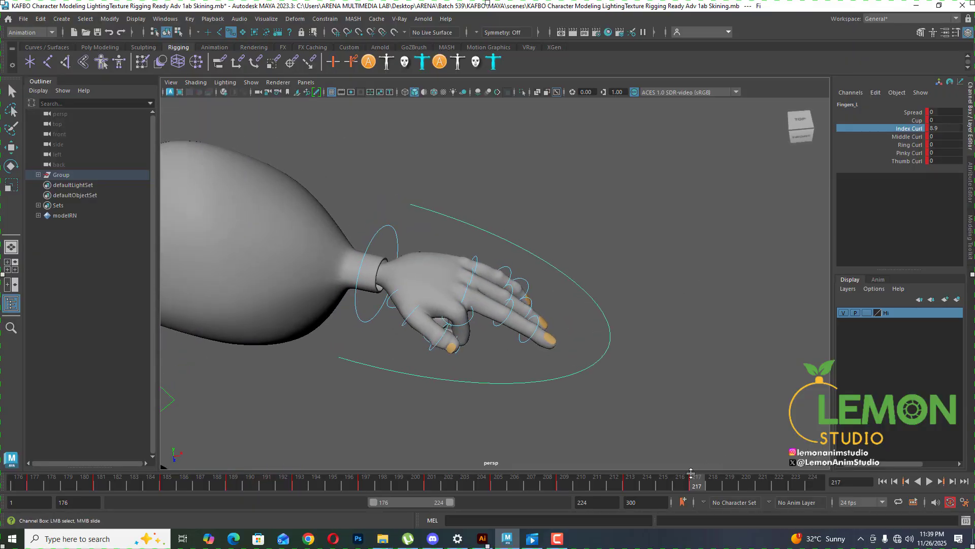
{"action": "left_click_drag", "start_coordinate": [643, 485], "coordinate": [765, 487]}
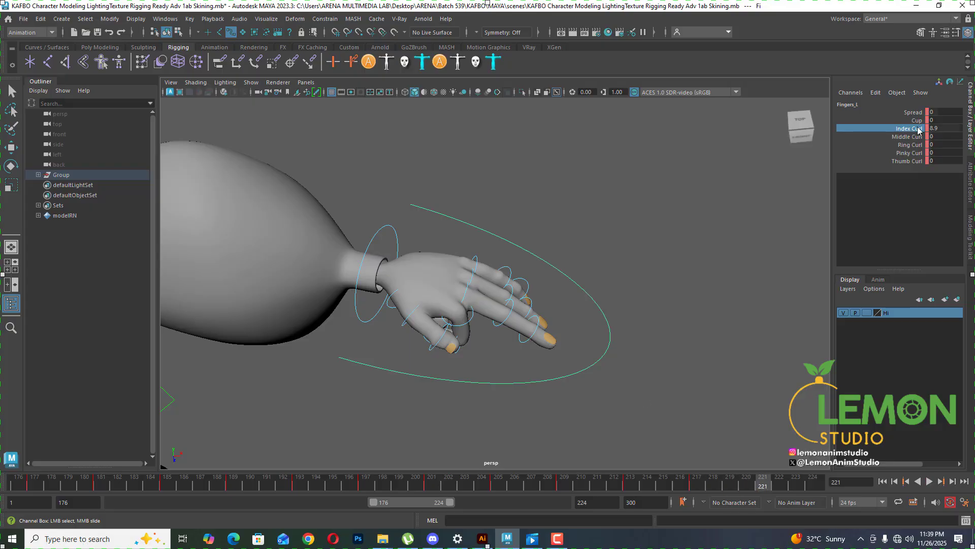
{"action": "middle_click_drag", "start_coordinate": [738, 202], "coordinate": [618, 205]}
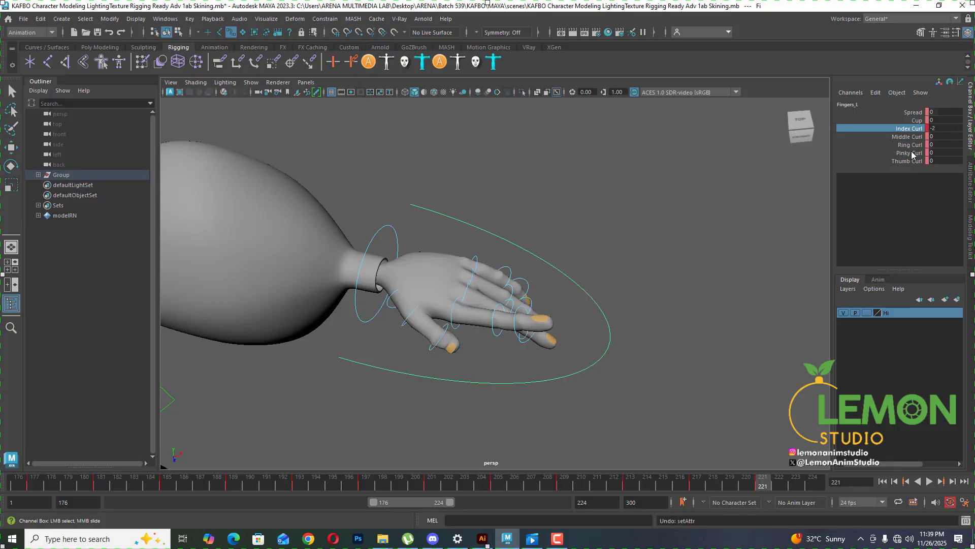
{"action": "key", "text": "ctrl+z"}
{"action": "mouse_move", "coordinate": [714, 485]}
{"action": "left_mouse_down"}
{"action": "mouse_move", "coordinate": [632, 488]}
{"action": "mouse_move", "coordinate": [766, 488]}
{"action": "left_mouse_up"}
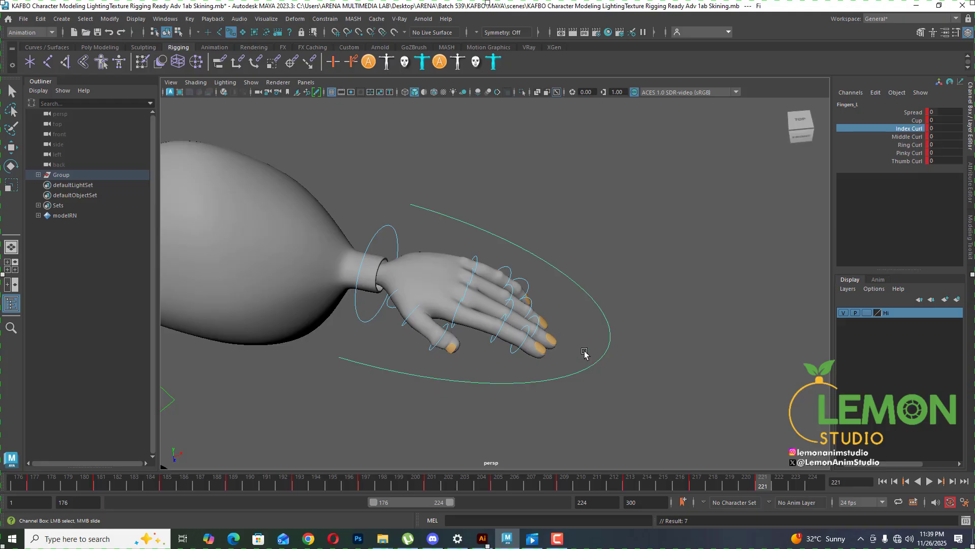
{"action": "left_click_drag", "start_coordinate": [585, 352], "coordinate": [616, 377]}
{"action": "left_click_drag", "start_coordinate": [686, 488], "coordinate": [765, 491]}
- Curl the left hand's middle finger fully by raising its Middle Curl to 10 at frame 221
{"action": "left_click", "coordinate": [918, 136]}
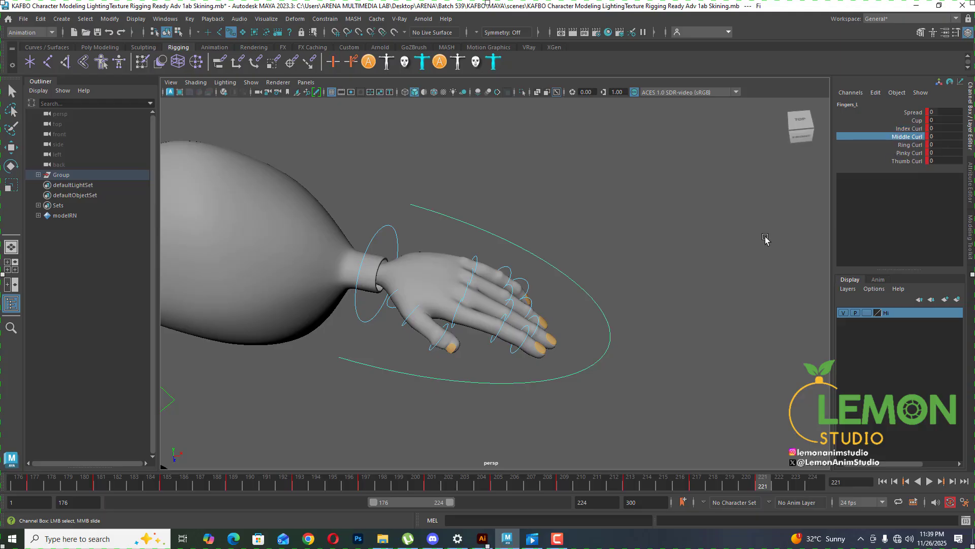
{"action": "middle_click_drag", "start_coordinate": [678, 260], "coordinate": [718, 263]}
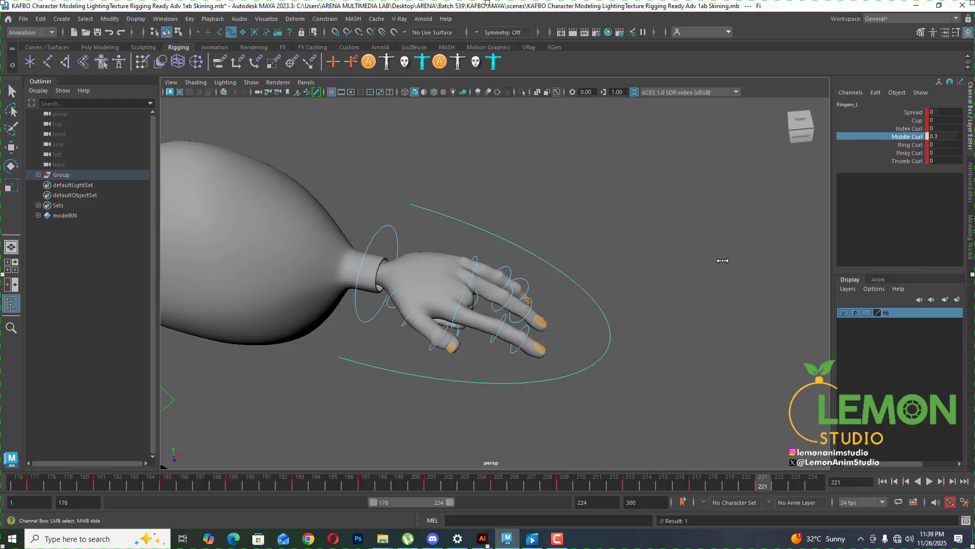
{"action": "left_click_drag", "start_coordinate": [718, 263], "coordinate": [653, 283], "text": "alt"}
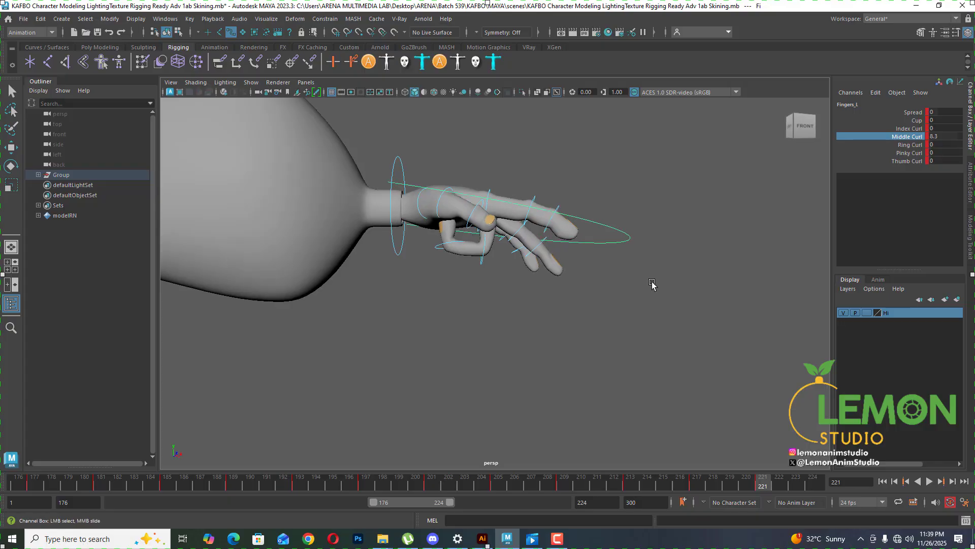
{"action": "middle_click_drag", "start_coordinate": [653, 283], "coordinate": [668, 283]}
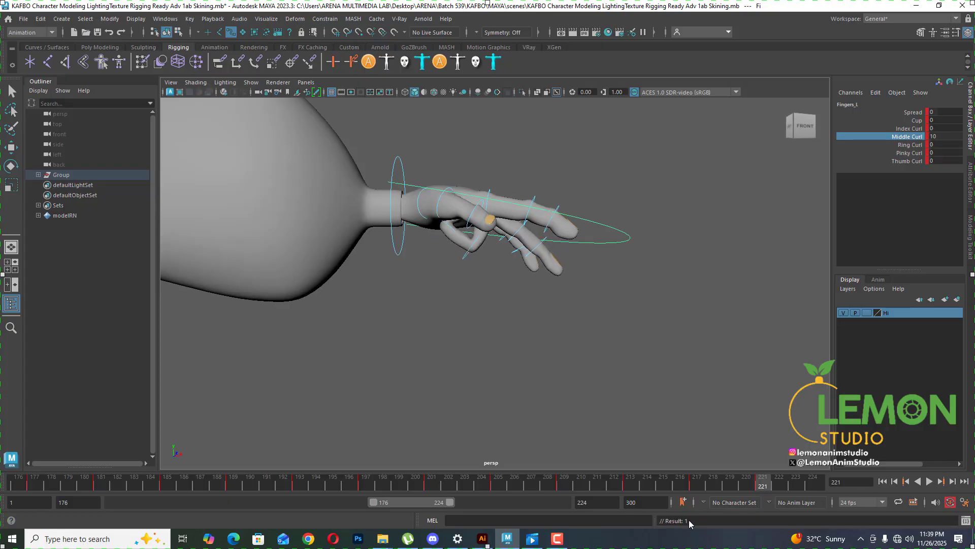
- Raise the Index Curl to 10 at frame 217 and check the change of pose up to frame 221
{"action": "left_click", "coordinate": [696, 487]}
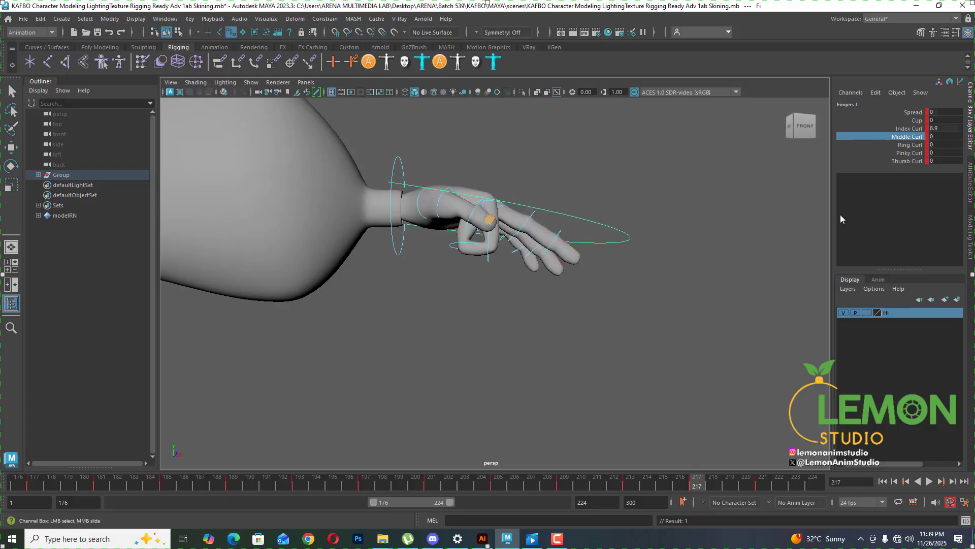
{"action": "left_click", "coordinate": [912, 129]}
{"action": "middle_click_drag", "start_coordinate": [682, 255], "coordinate": [827, 266]}
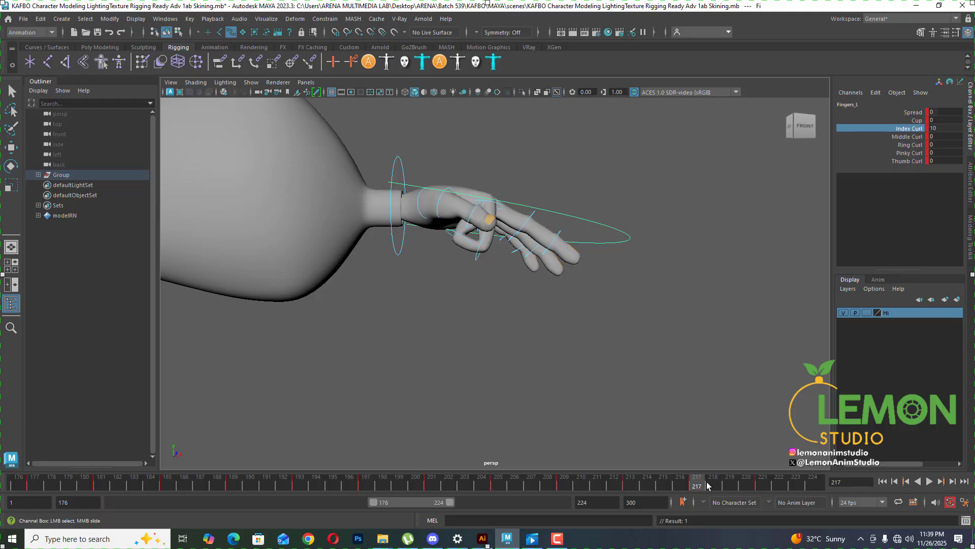
{"action": "left_click_drag", "start_coordinate": [706, 484], "coordinate": [762, 483]}
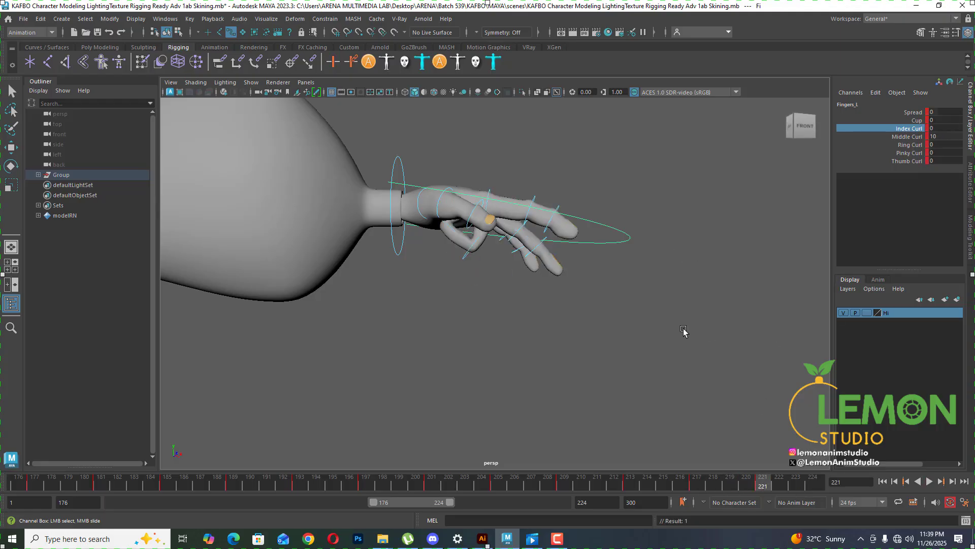
{"action": "left_click_drag", "start_coordinate": [678, 327], "coordinate": [699, 472], "text": "alt"}
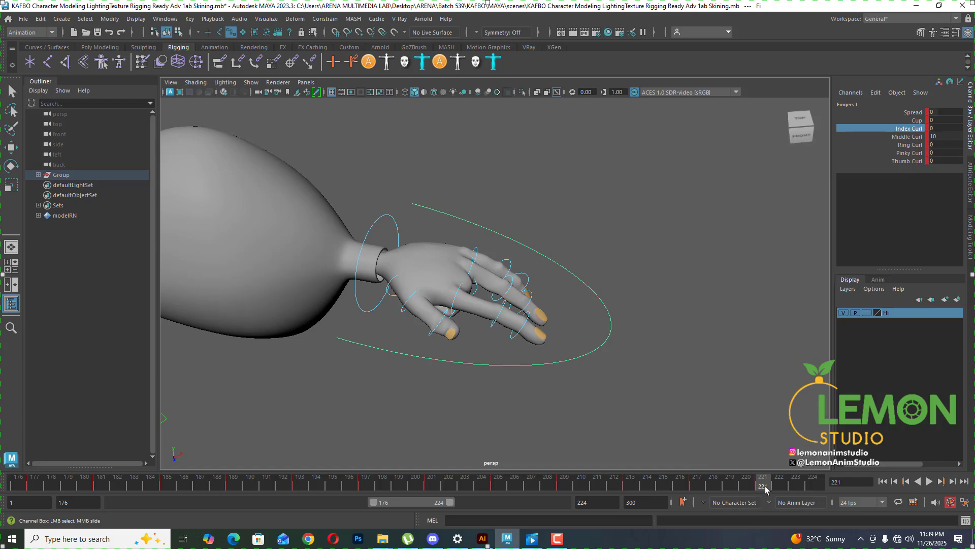
- Shift the visible timeline range to frames 190–238 and return the Middle Curl to 0 at frame 225
{"action": "left_click_drag", "start_coordinate": [428, 504], "coordinate": [452, 503]}
{"action": "left_click_drag", "start_coordinate": [537, 486], "coordinate": [595, 487]}
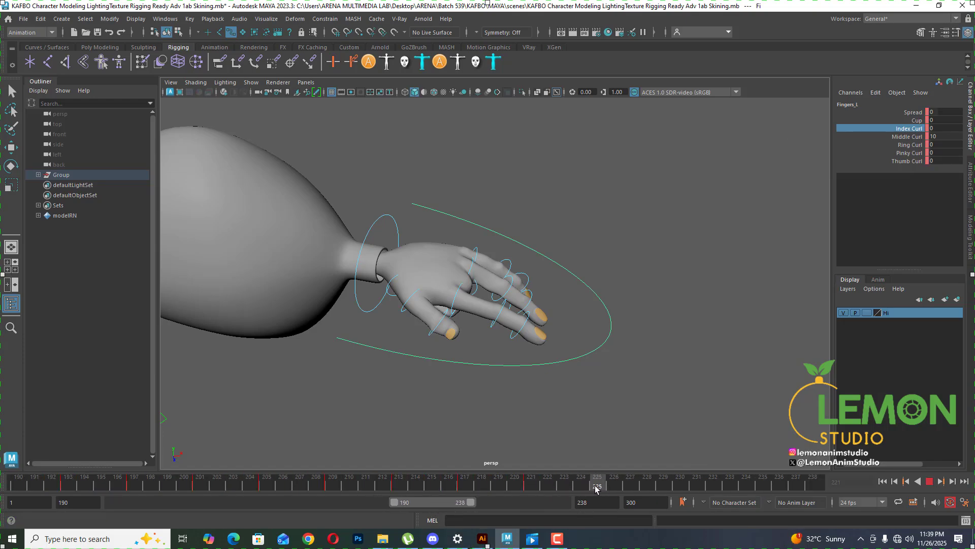
{"action": "left_click", "coordinate": [906, 136]}
{"action": "middle_click_drag", "start_coordinate": [733, 248], "coordinate": [653, 254]}
{"action": "double_click", "coordinate": [940, 137]}
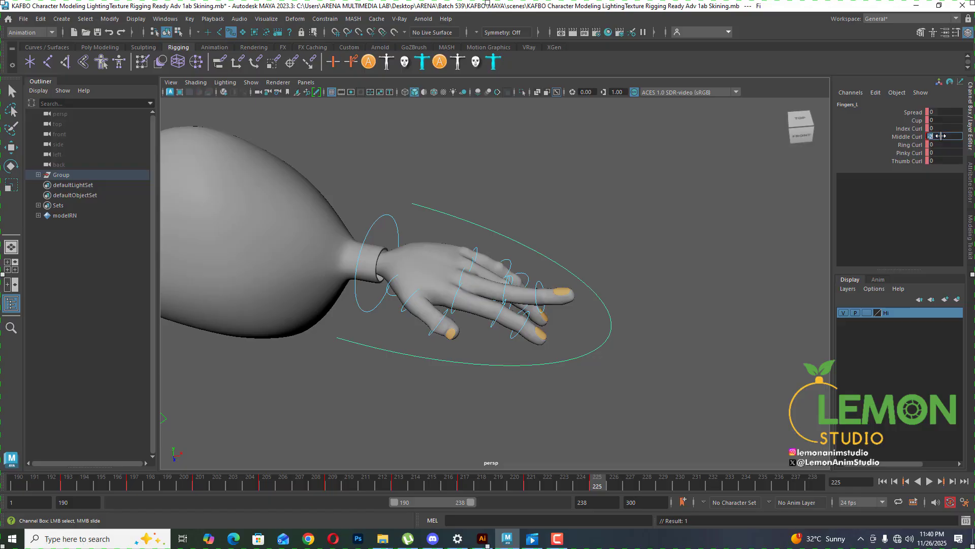
- Curl the ring finger by setting Ring Curl to 10 at frame 225 and inspect the bend
{"action": "left_click", "coordinate": [910, 145]}
{"action": "middle_click_drag", "start_coordinate": [668, 314], "coordinate": [677, 329]}
{"action": "left_click_drag", "start_coordinate": [677, 345], "coordinate": [637, 337], "text": "alt"}
{"action": "middle_click_drag", "start_coordinate": [639, 336], "coordinate": [675, 330]}
{"action": "left_click_drag", "start_coordinate": [676, 330], "coordinate": [651, 458], "text": "alt"}
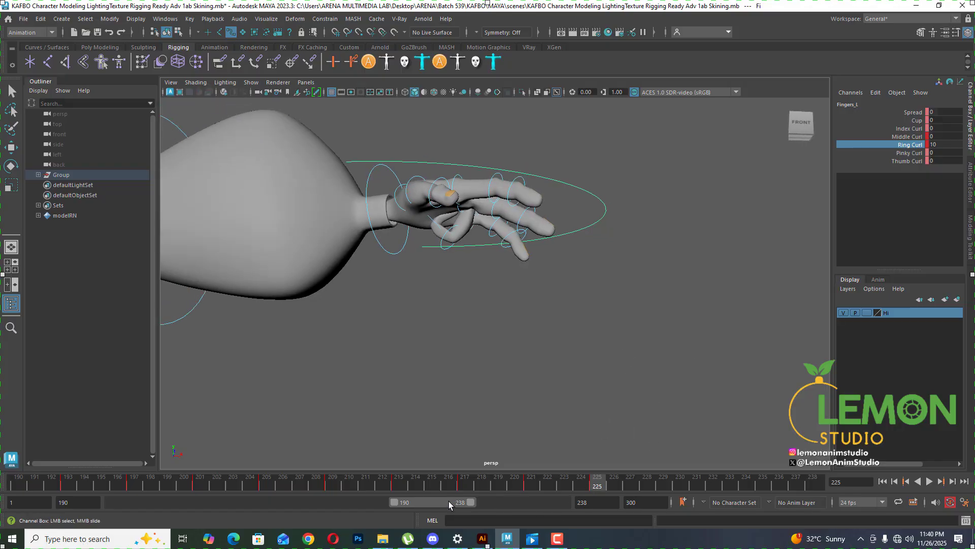
- Shift the visible timeline range to frames 199–247 and set the Ring Curl to 0 at frame 229
{"action": "left_click_drag", "start_coordinate": [449, 501], "coordinate": [462, 500]}
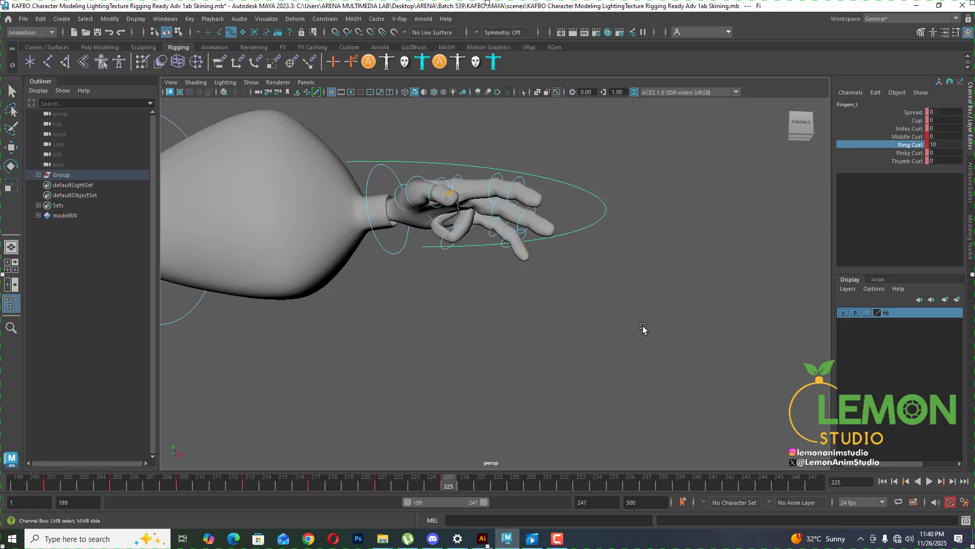
{"action": "left_click_drag", "start_coordinate": [452, 484], "coordinate": [524, 484]}
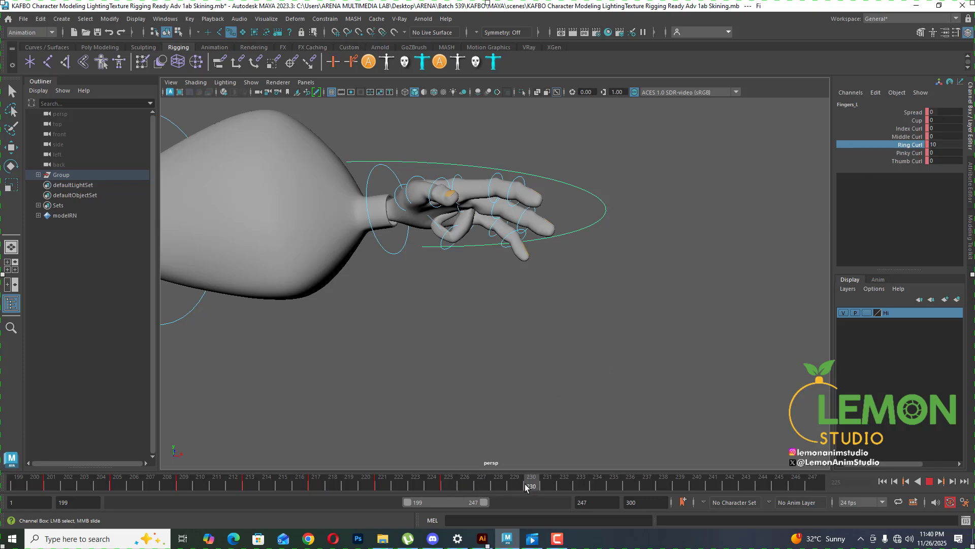
{"action": "left_click_drag", "start_coordinate": [642, 282], "coordinate": [581, 333], "text": "alt"}
{"action": "double_click", "coordinate": [949, 146]}
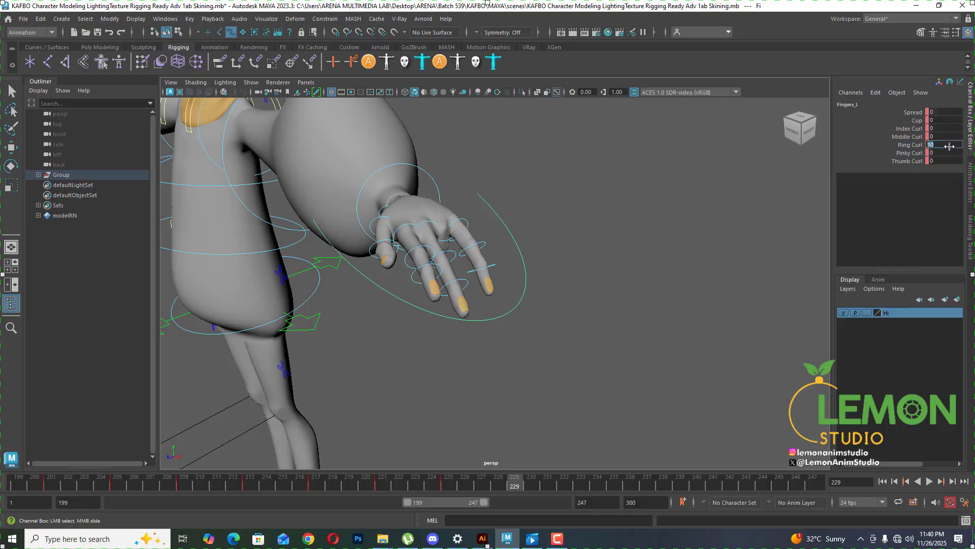
{"action": "type", "text": "0"}
{"action": "key", "text": "Return"}
- Curl the pinky finger at frame 229 and scrub through the earlier finger poses to check them
{"action": "left_click", "coordinate": [908, 154]}
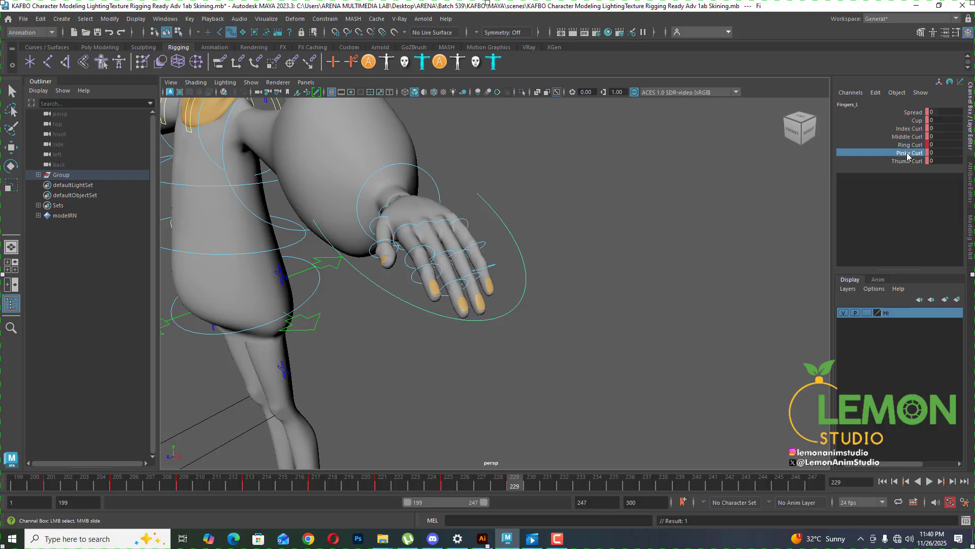
{"action": "middle_click_drag", "start_coordinate": [627, 289], "coordinate": [686, 300]}
{"action": "left_click_drag", "start_coordinate": [686, 301], "coordinate": [462, 464], "text": "alt"}
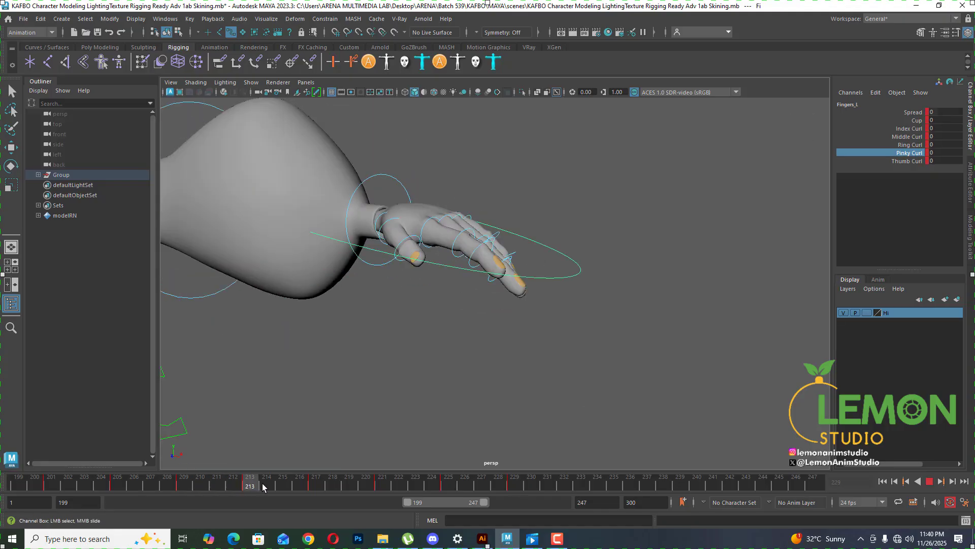
{"action": "left_click_drag", "start_coordinate": [285, 486], "coordinate": [393, 480]}
- Undo the recent pinky and ring finger curl changes back to the work on frame 225
{"action": "key", "text": "ctrl+z"}
{"action": "key", "text": "ctrl+z"}
{"action": "key", "text": "ctrl+z"}
{"action": "key", "text": "ctrl+z"}
{"action": "key", "text": "ctrl+z"}
{"action": "key", "text": "ctrl+z"}
{"action": "key", "text": "ctrl+z"}
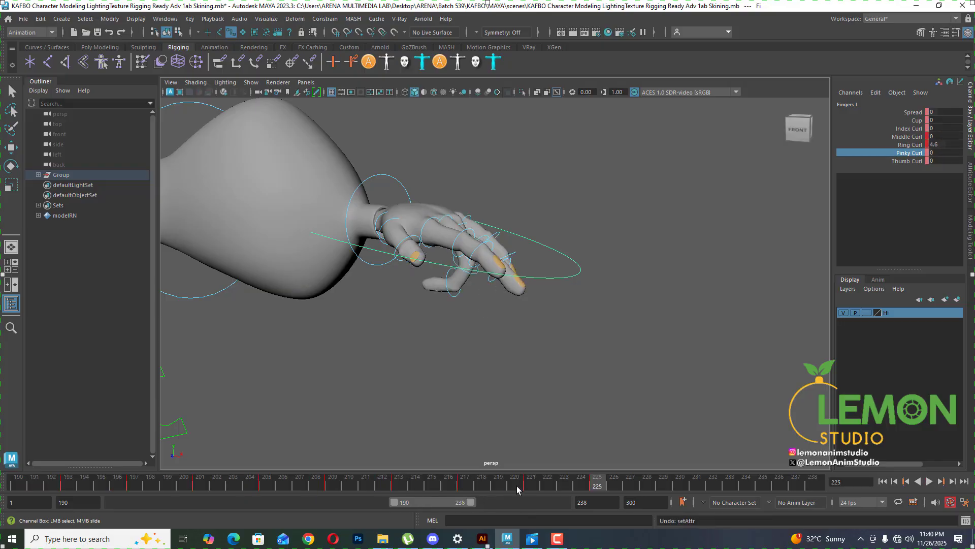
- Key the left hand's finger control at frame 225 with the Middle Curl set to 0
{"action": "left_click_drag", "start_coordinate": [517, 486], "coordinate": [598, 484]}
{"action": "left_click_drag", "start_coordinate": [533, 488], "coordinate": [600, 482]}
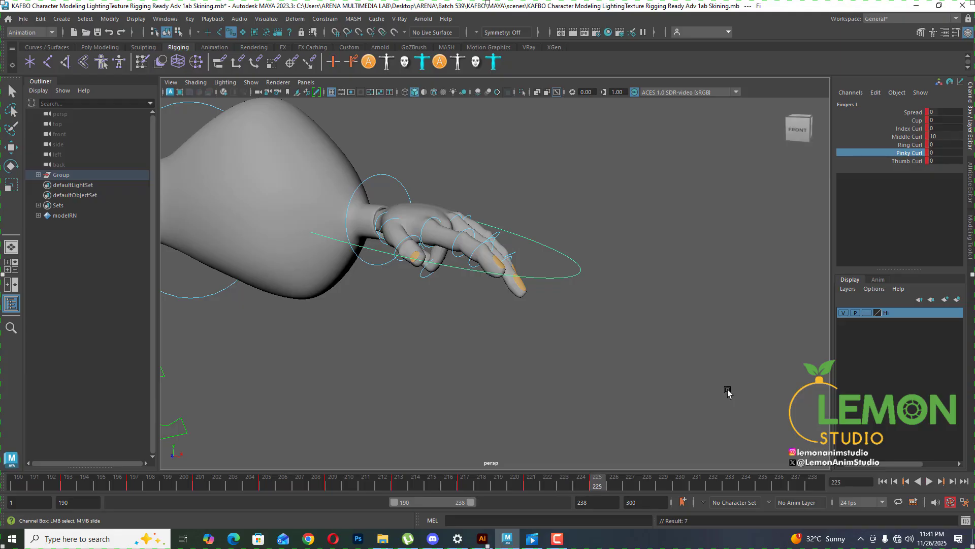
{"action": "left_click", "coordinate": [915, 136]}
{"action": "left_click", "coordinate": [946, 137]}
{"action": "type", "text": "0"}
{"action": "key", "text": "Return"}
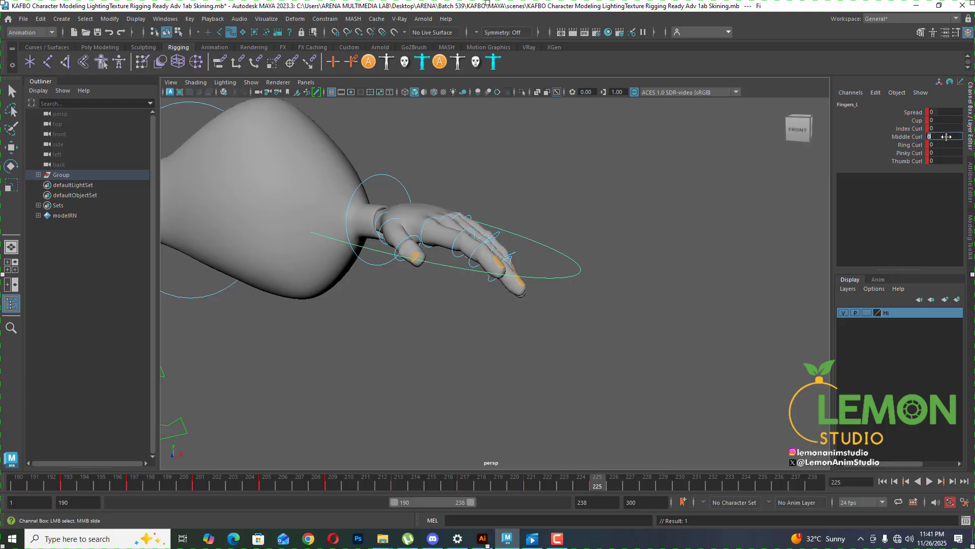
- Set the left hand's Ring Curl to 10 at frame 229 and inspect the bent finger
{"action": "left_click", "coordinate": [665, 482]}
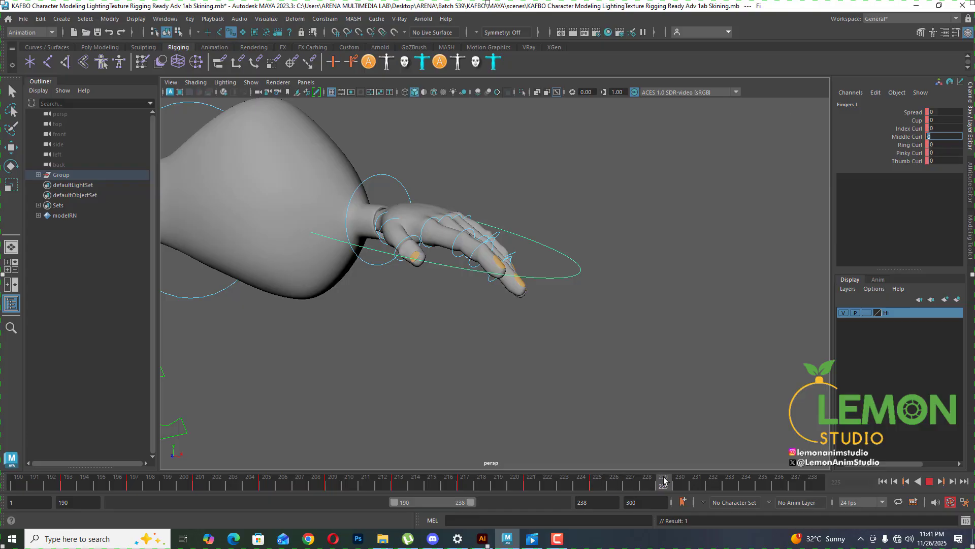
{"action": "left_click", "coordinate": [909, 147]}
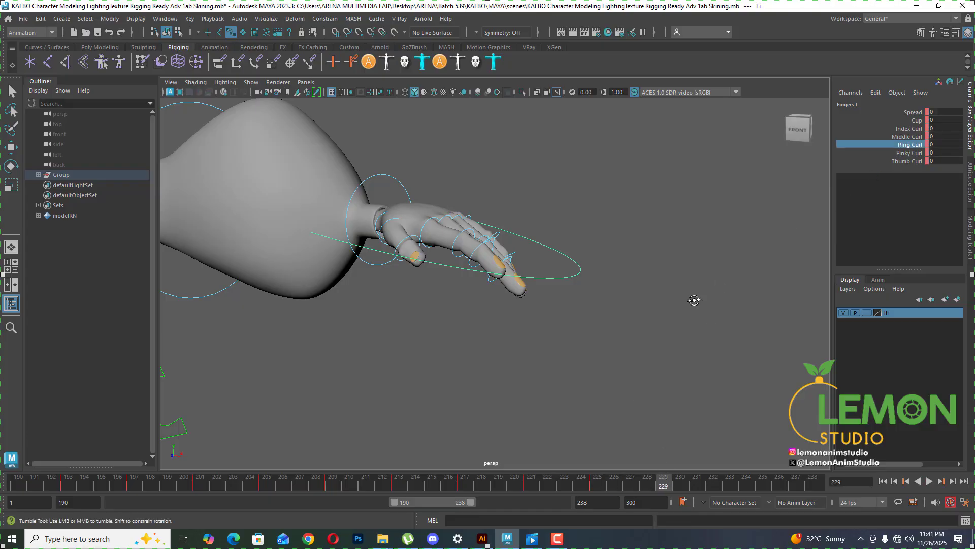
{"action": "left_click_drag", "start_coordinate": [694, 298], "coordinate": [682, 300], "text": "alt"}
{"action": "middle_click_drag", "start_coordinate": [638, 297], "coordinate": [718, 297]}
{"action": "left_click_drag", "start_coordinate": [726, 298], "coordinate": [696, 325], "text": "alt"}
- Straighten the ring finger again by setting the Ring Curl to 0 at frame 233
{"action": "left_click_drag", "start_coordinate": [659, 485], "coordinate": [728, 485]}
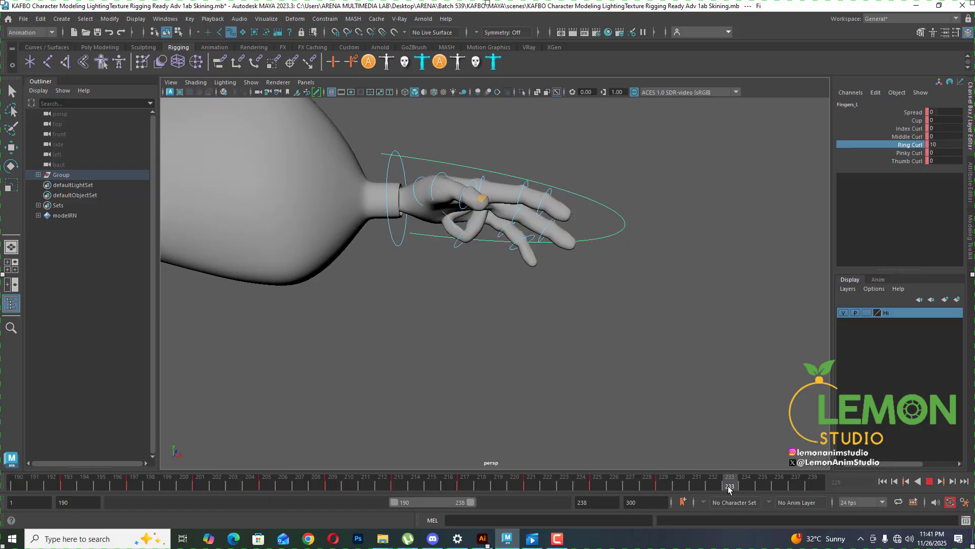
{"action": "double_click", "coordinate": [941, 144]}
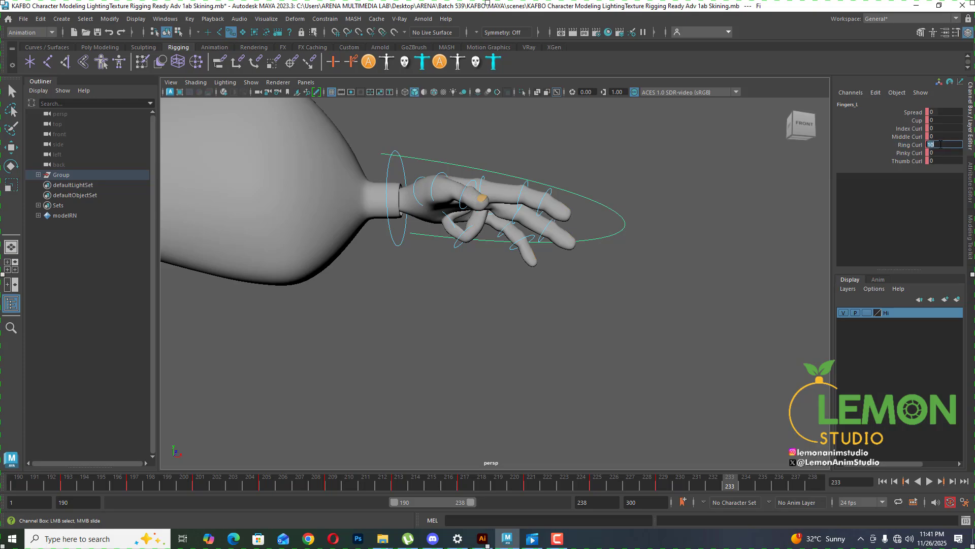
{"action": "type", "text": "0"}
{"action": "key", "text": "Return"}
- Curl the pinky finger fully by setting the Pinky Curl to 10 at frame 237
{"action": "left_click_drag", "start_coordinate": [754, 486], "coordinate": [792, 487]}
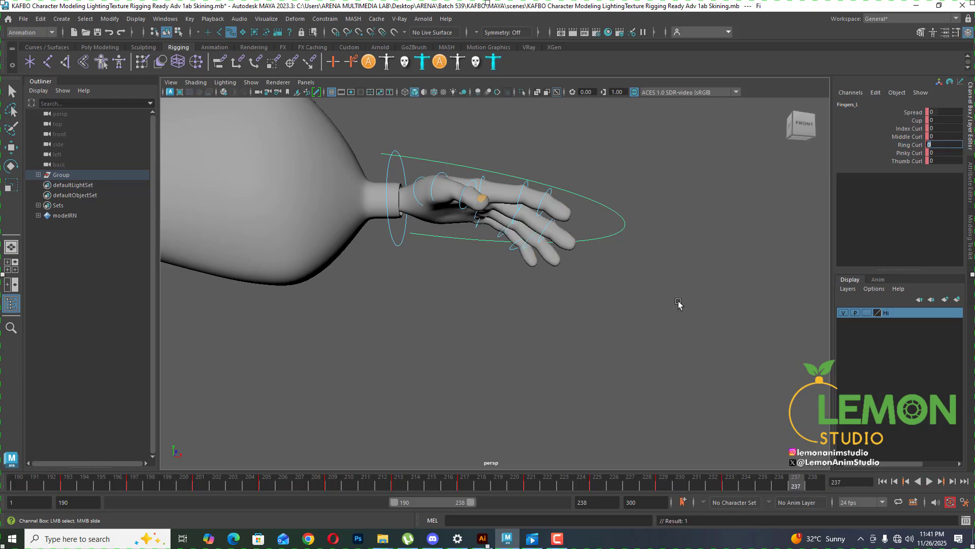
{"action": "left_click", "coordinate": [909, 153]}
{"action": "middle_click_drag", "start_coordinate": [677, 276], "coordinate": [752, 346]}
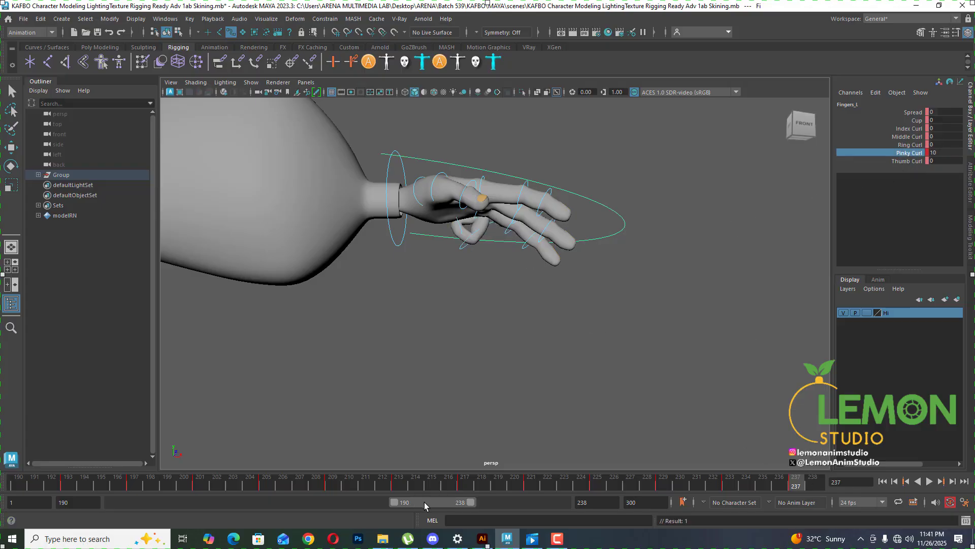
- Shift the visible timeline range to frames 202–250, set the Pinky Curl to 0 at frame 241 and check the motion
{"action": "left_click_drag", "start_coordinate": [424, 502], "coordinate": [443, 501]}
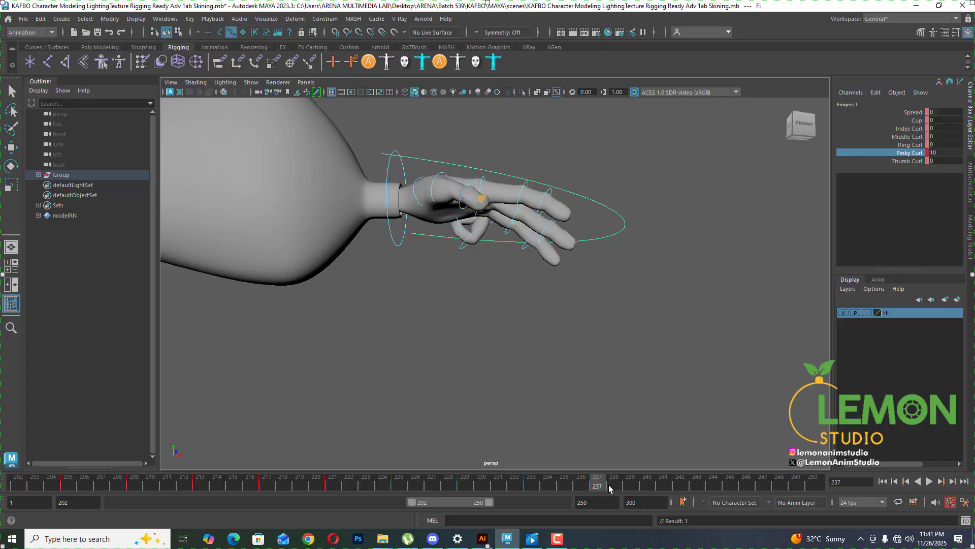
{"action": "left_click_drag", "start_coordinate": [605, 485], "coordinate": [660, 486]}
{"action": "double_click", "coordinate": [946, 153]}
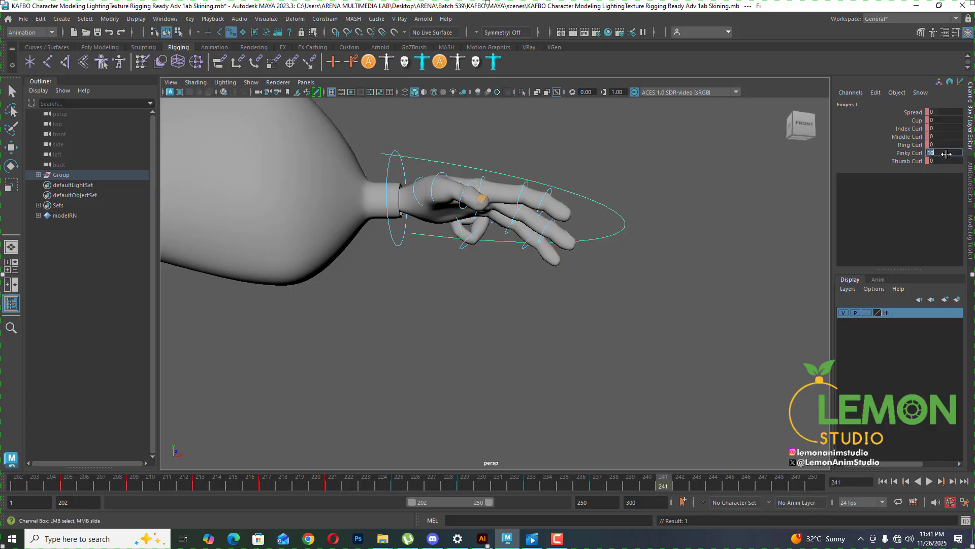
{"action": "type", "text": "0"}
{"action": "key", "text": "Return"}
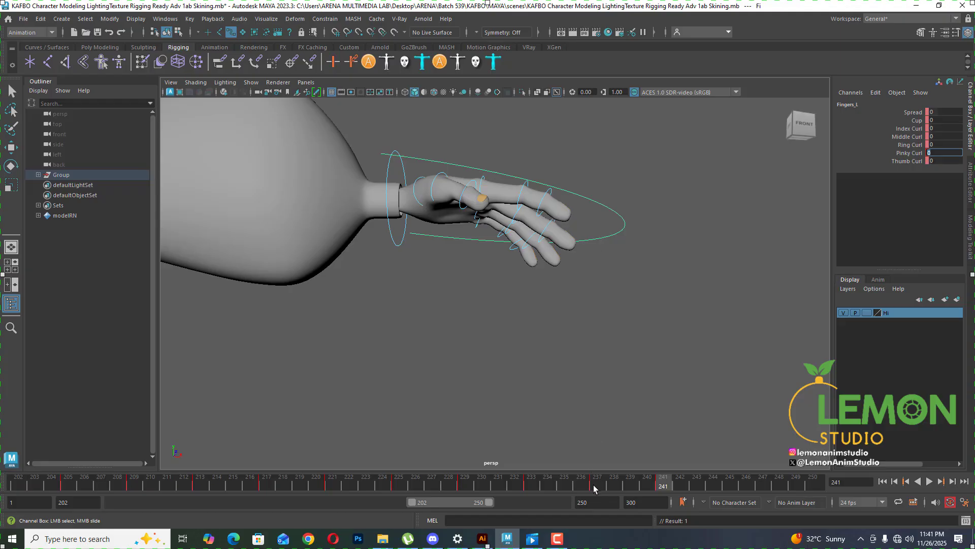
{"action": "left_click_drag", "start_coordinate": [593, 488], "coordinate": [655, 480]}
- Curl the left thumb fully by setting the Thumb Curl to 10 at frame 245
{"action": "left_click_drag", "start_coordinate": [678, 486], "coordinate": [729, 487]}
{"action": "left_click_drag", "start_coordinate": [594, 280], "coordinate": [551, 381], "text": "alt"}
{"action": "key", "text": "e"}
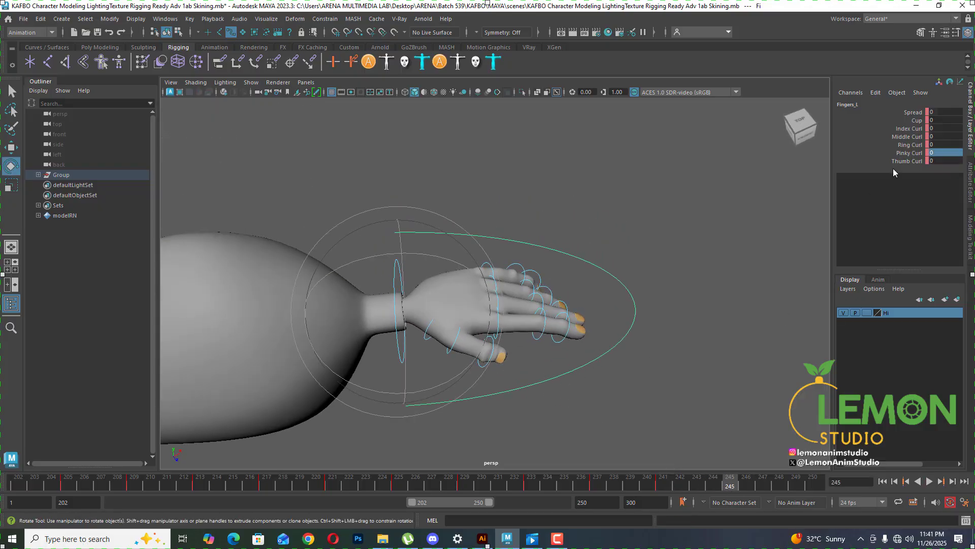
{"action": "left_click", "coordinate": [909, 161]}
{"action": "middle_click_drag", "start_coordinate": [640, 322], "coordinate": [691, 331]}
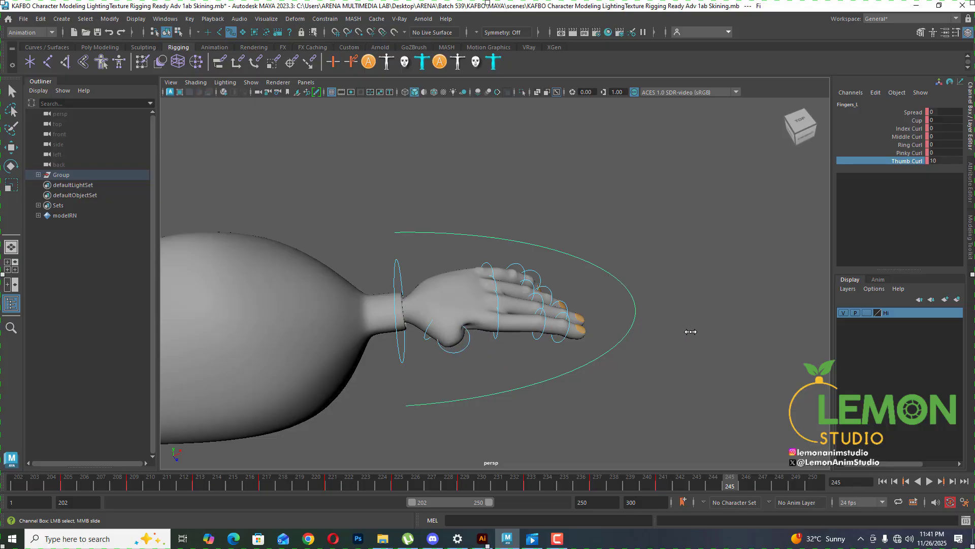
- Straighten the left thumb by setting the Thumb Curl to 0 at frame 249
{"action": "left_click_drag", "start_coordinate": [596, 379], "coordinate": [581, 318], "text": "alt"}
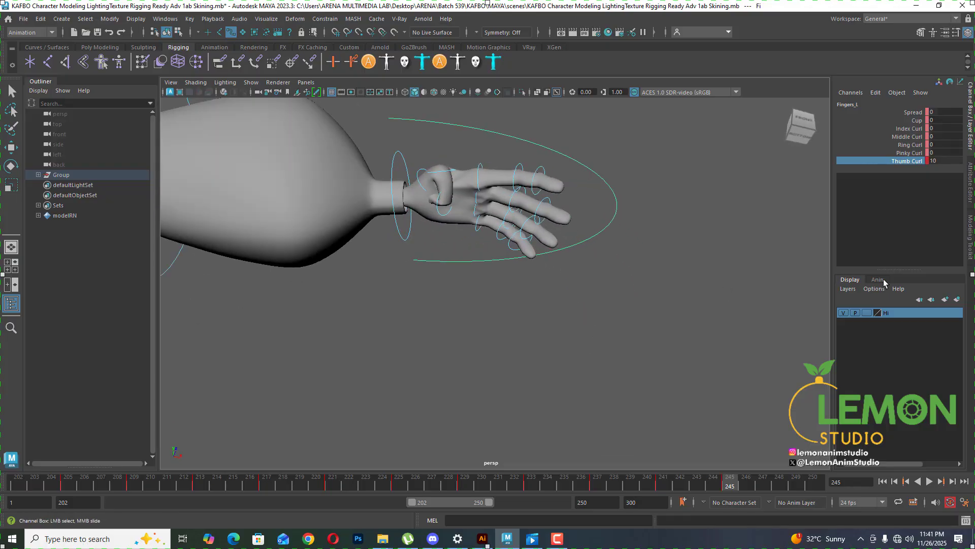
{"action": "left_click_drag", "start_coordinate": [729, 493], "coordinate": [796, 483]}
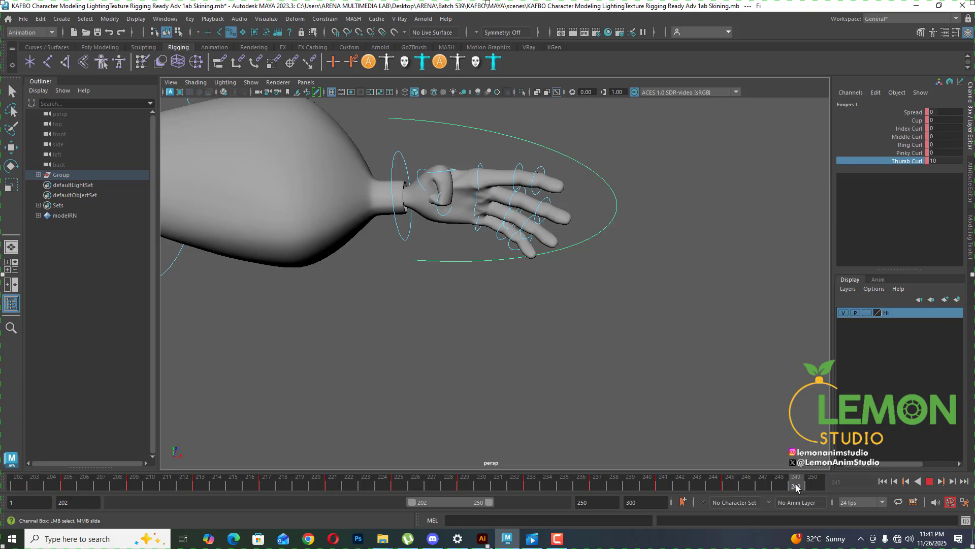
{"action": "double_click", "coordinate": [939, 161]}
{"action": "type", "text": "0"}
{"action": "key", "text": "Return"}
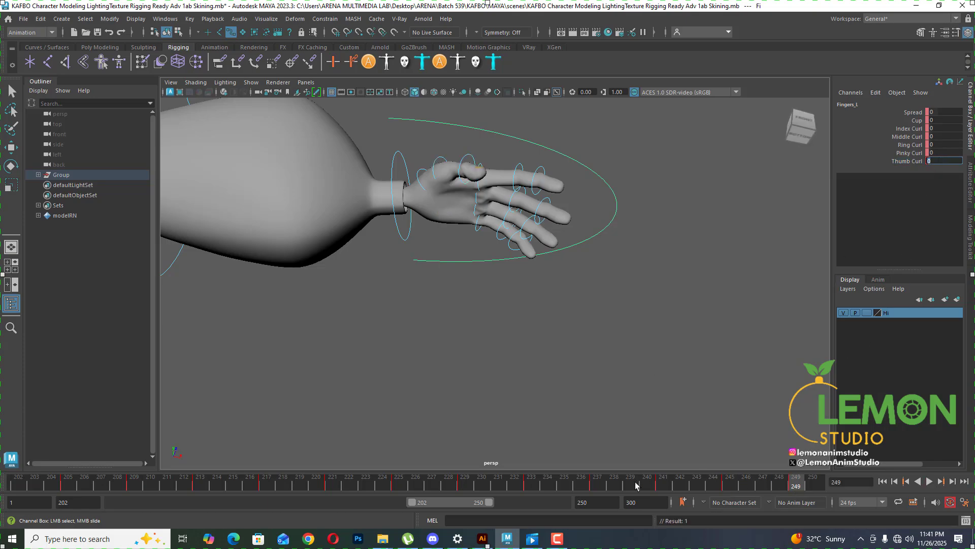
- Scrub back to check the finger motion, and straighten the thumb by setting the Thumb Curl to 0 at frame 245
{"action": "key", "text": "alt+v"}
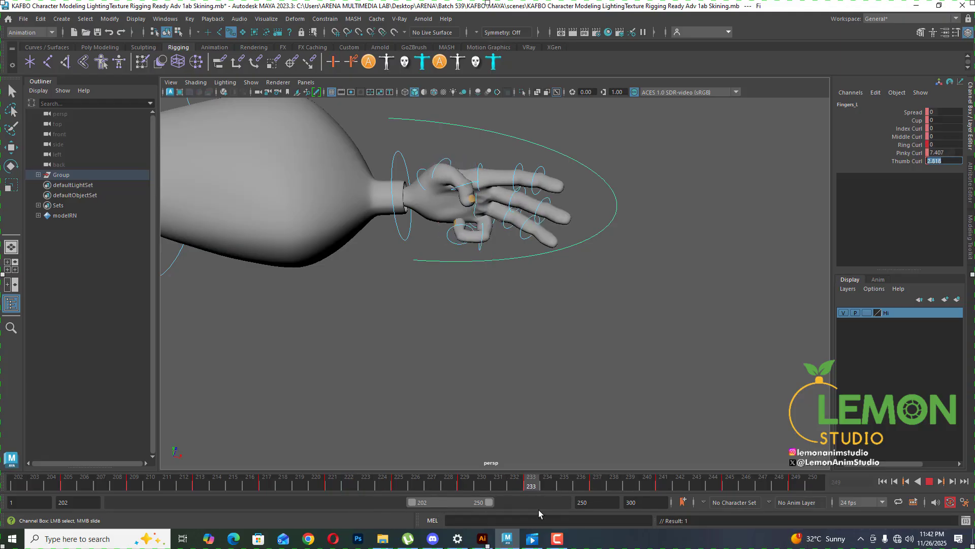
{"action": "left_click_drag", "start_coordinate": [622, 509], "coordinate": [498, 487]}
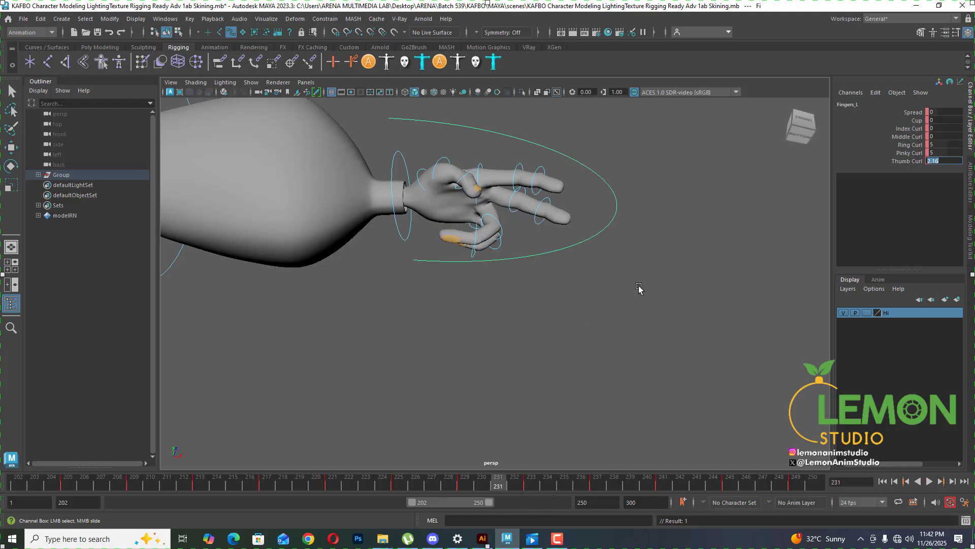
{"action": "key", "text": "e"}
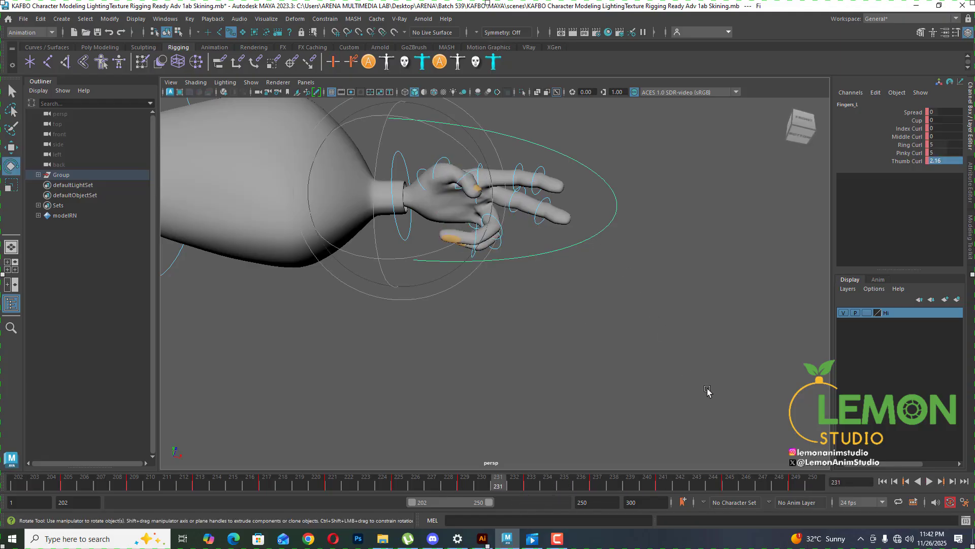
{"action": "left_click", "coordinate": [729, 485]}
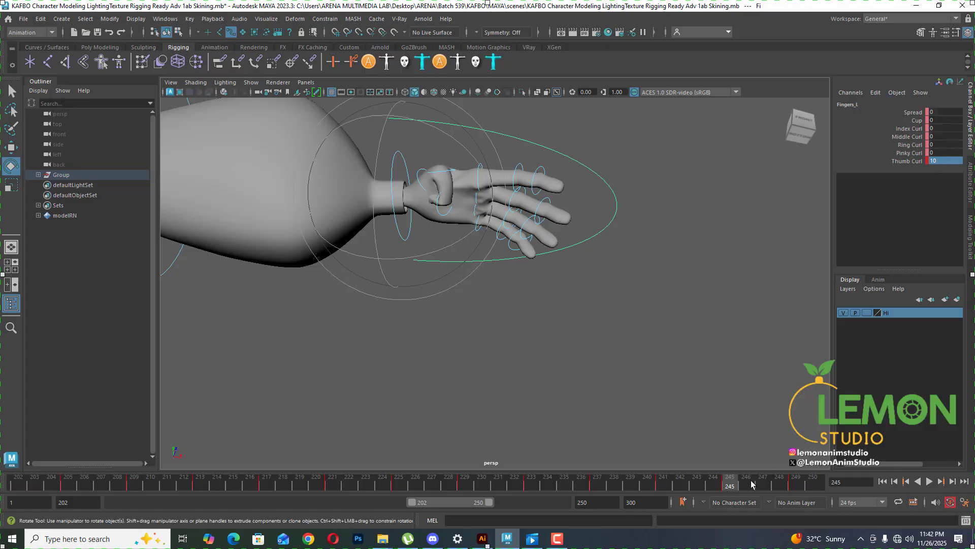
{"action": "mouse_move", "coordinate": [714, 489]}
{"action": "left_mouse_down"}
{"action": "mouse_move", "coordinate": [617, 487]}
{"action": "mouse_move", "coordinate": [665, 486]}
{"action": "mouse_move", "coordinate": [615, 495]}
{"action": "mouse_move", "coordinate": [730, 485]}
{"action": "left_mouse_up"}
{"action": "key", "text": "Return"}
{"action": "left_click", "coordinate": [667, 483]}
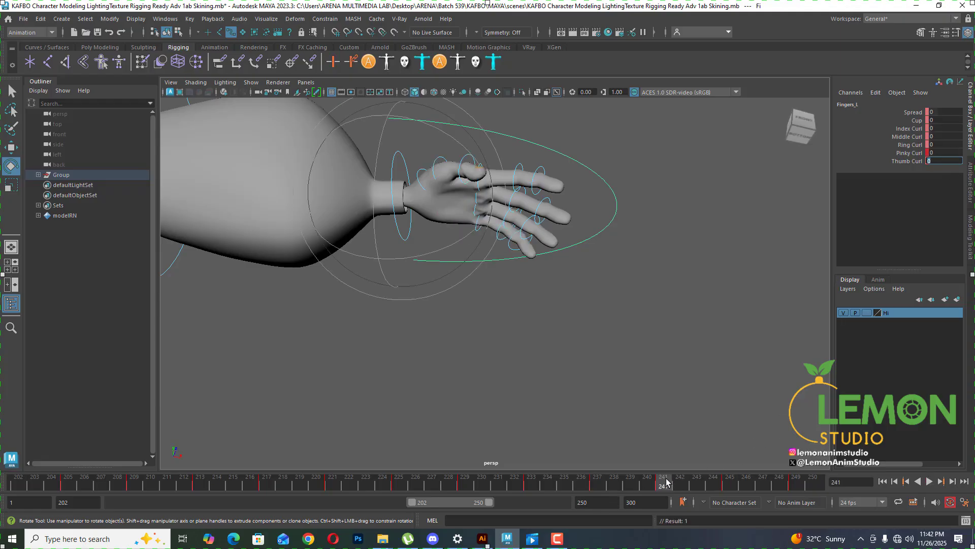
- Curl the left thumb fully by raising the Thumb Curl to 10 at frame 249
{"action": "left_click_drag", "start_coordinate": [666, 483], "coordinate": [796, 483]}
{"action": "left_click", "coordinate": [907, 160]}
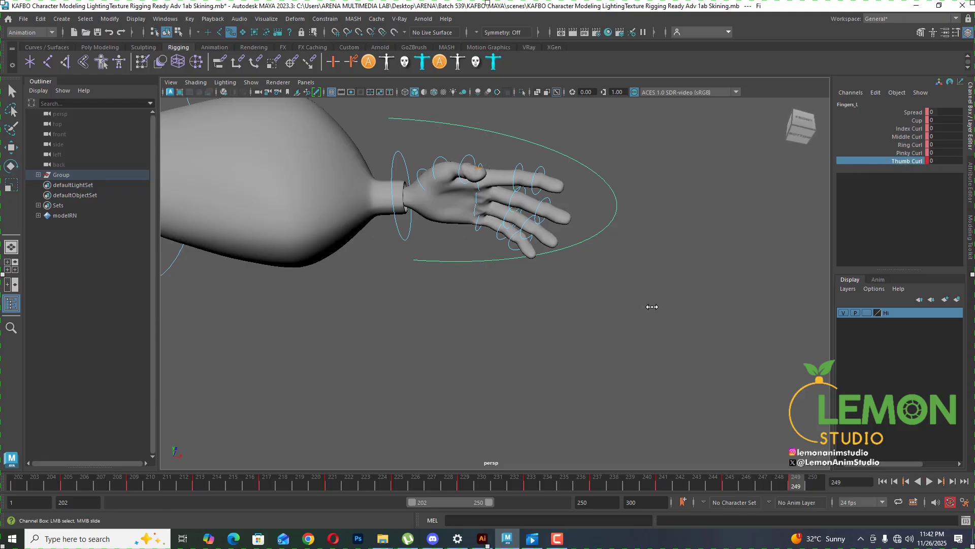
{"action": "middle_click_drag", "start_coordinate": [652, 307], "coordinate": [757, 310]}
{"action": "left_click", "coordinate": [729, 486]}
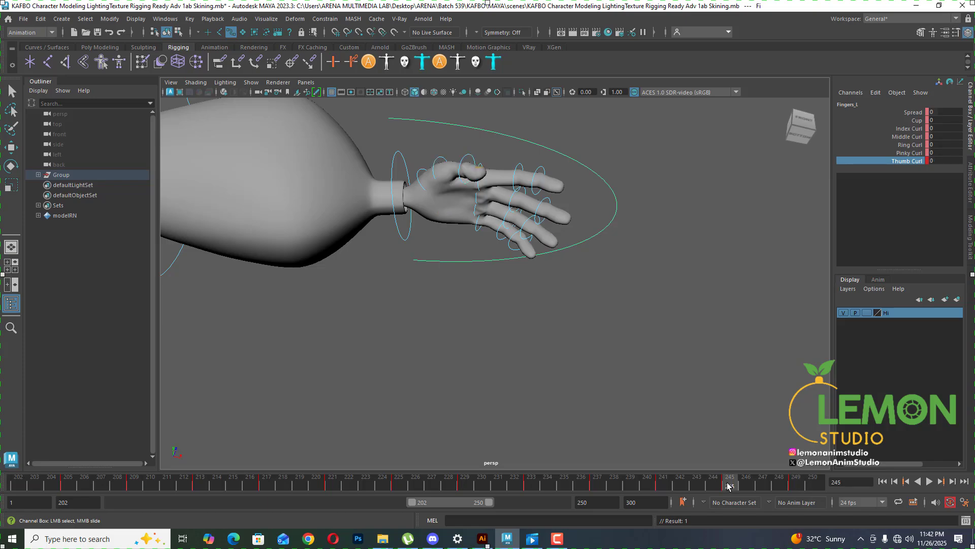
- Keep the pinky straight during the ring finger curl by setting the Pinky Curl to 0 at frame 229
{"action": "key", "text": "alt+v"}
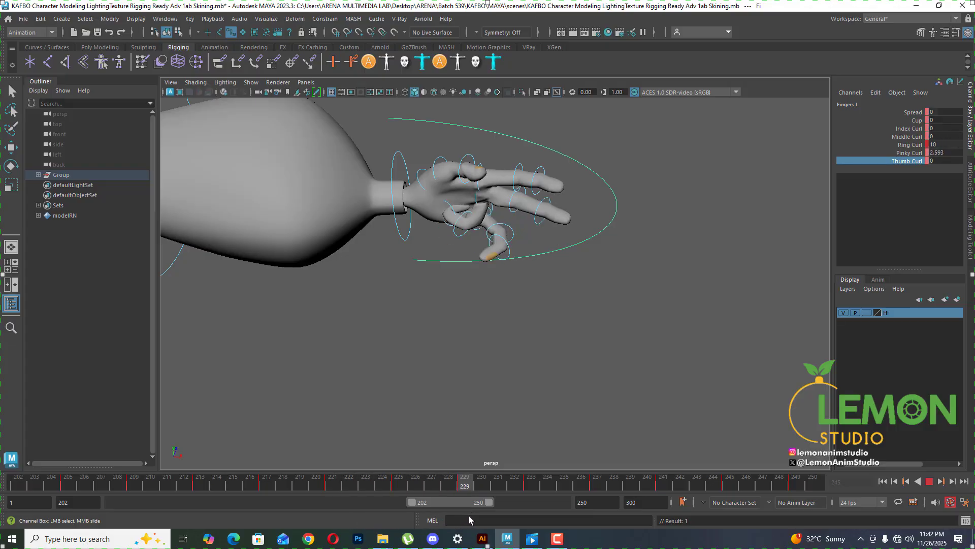
{"action": "key", "text": "alt+v"}
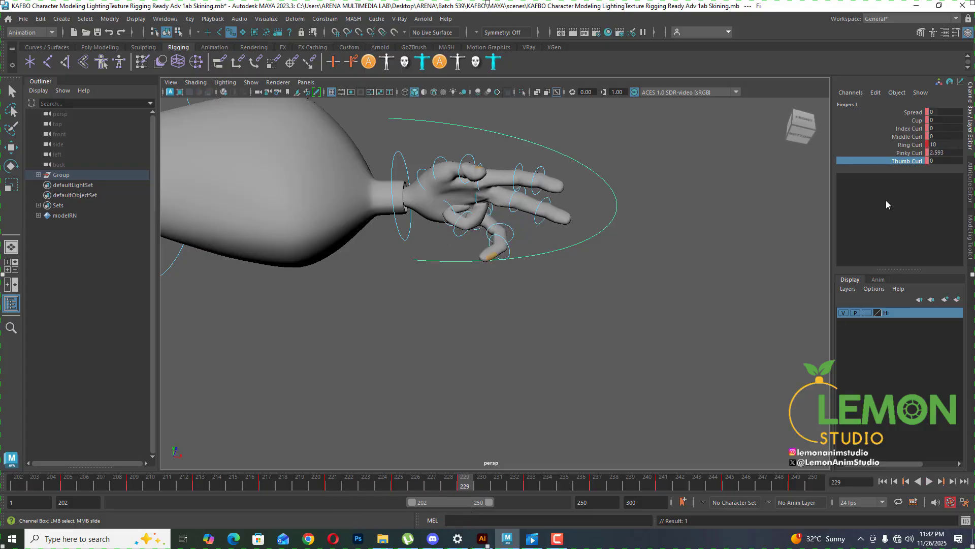
{"action": "left_click", "coordinate": [950, 152]}
{"action": "key", "text": "Return"}
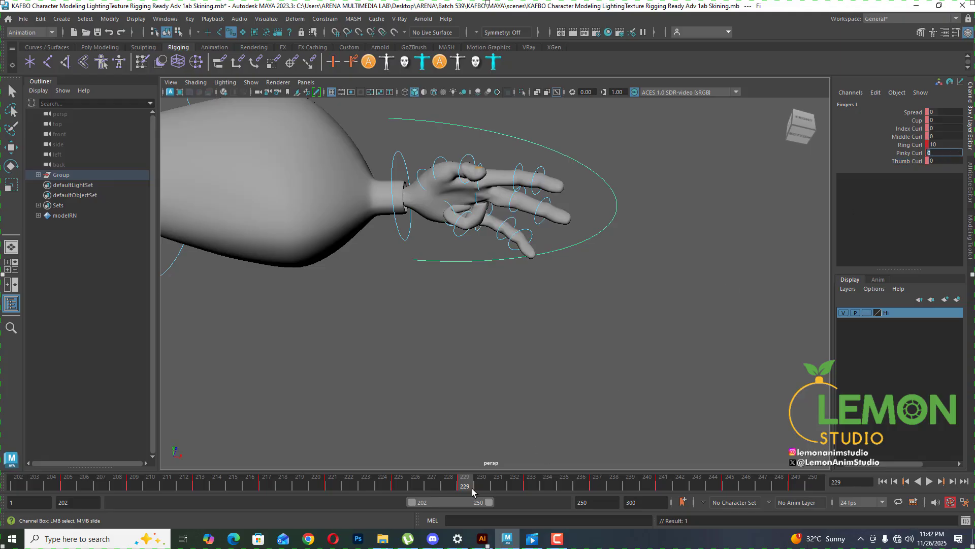
- Set the Pinky Curl to 0 at frame 233 so the pinky stays straight until its own curl
{"action": "key", "text": "alt+v"}
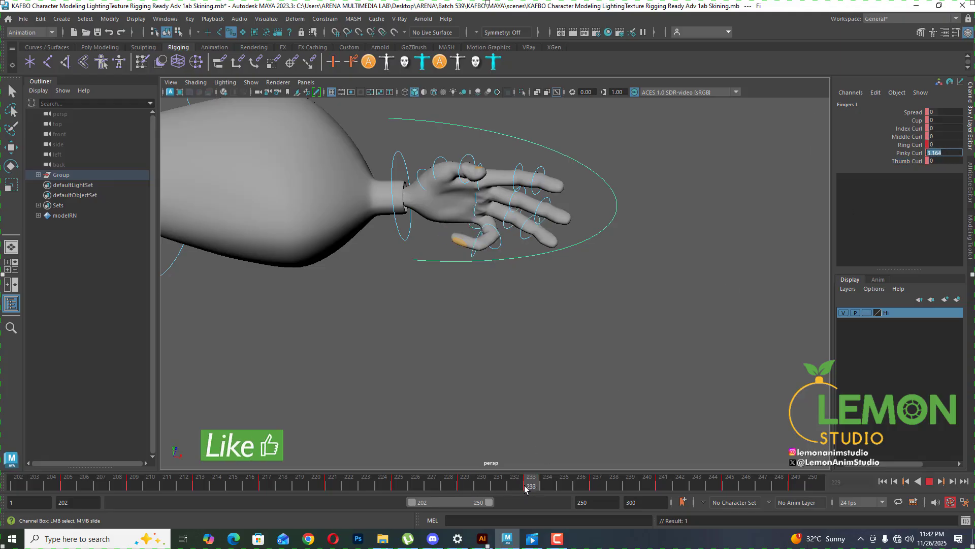
{"action": "left_click_drag", "start_coordinate": [573, 487], "coordinate": [532, 493]}
{"action": "type", "text": "0"}
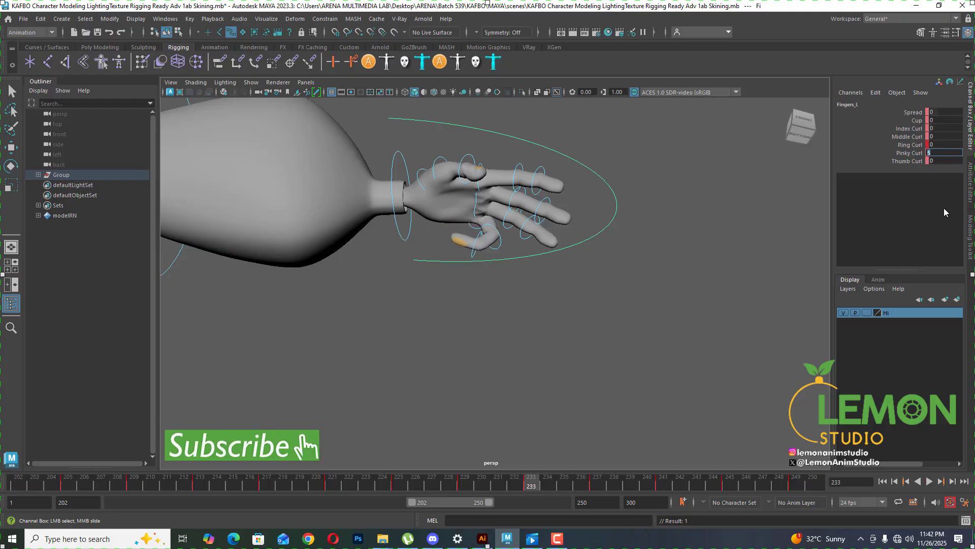
{"action": "key", "text": "alt+v"}
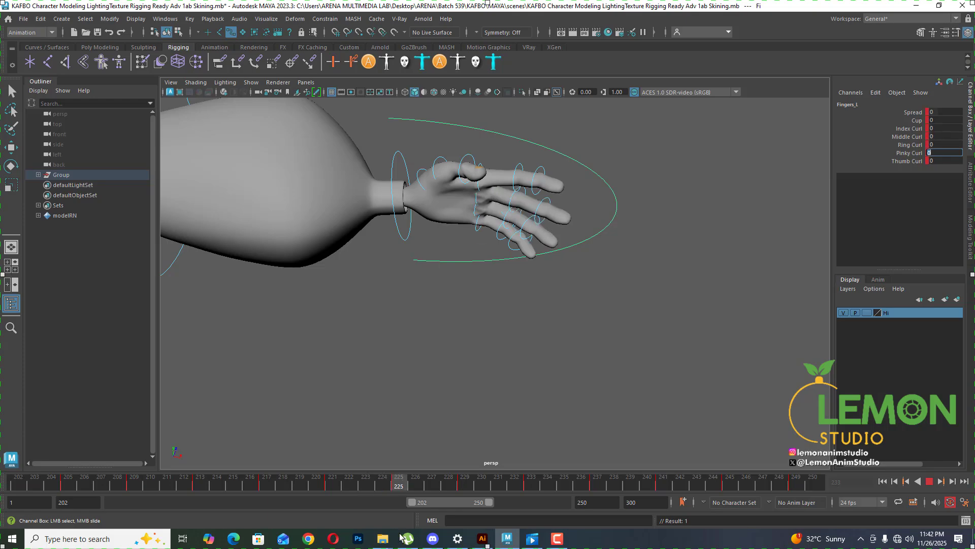
- Check the index and middle finger curls from frame 216 onward and shift the visible timeline range to frames 209–257
{"action": "left_click", "coordinate": [249, 487]}
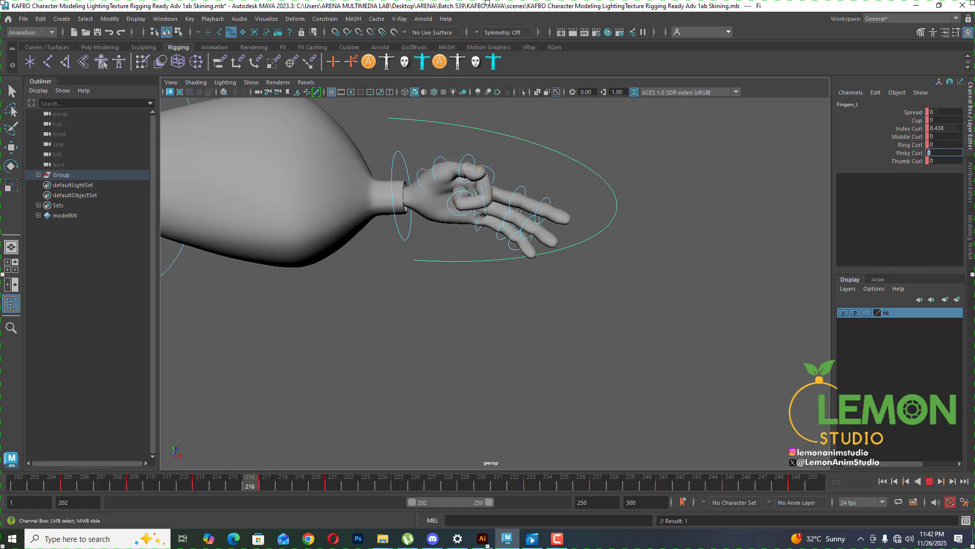
{"action": "left_click_drag", "start_coordinate": [249, 486], "coordinate": [331, 495]}
{"action": "left_click_drag", "start_coordinate": [467, 502], "coordinate": [477, 504]}
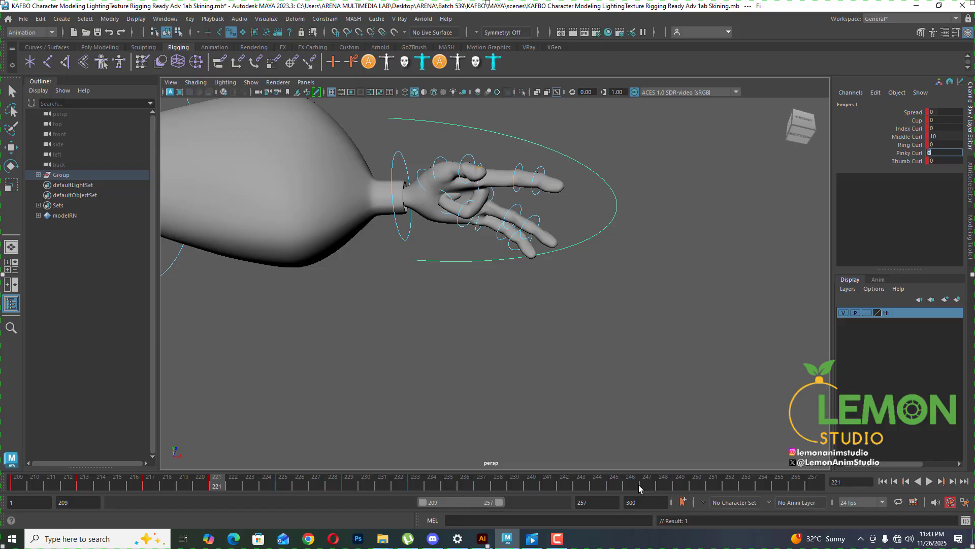
- Move all finger keys from frames 221–249 four frames later so that they start at frame 225
{"action": "left_click_drag", "start_coordinate": [677, 484], "coordinate": [219, 499], "text": "shift"}
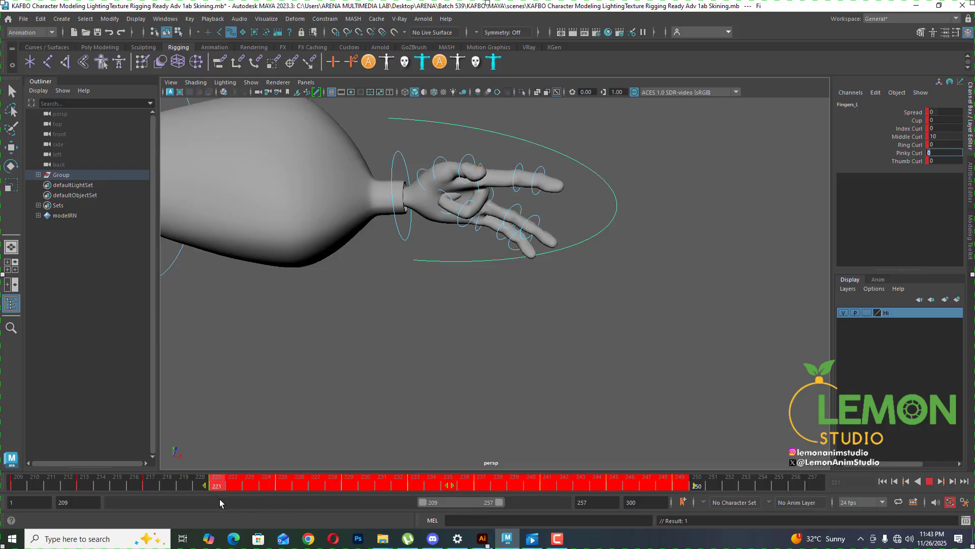
{"action": "left_click", "coordinate": [733, 483]}
{"action": "left_click_drag", "start_coordinate": [684, 489], "coordinate": [211, 492], "text": "shift"}
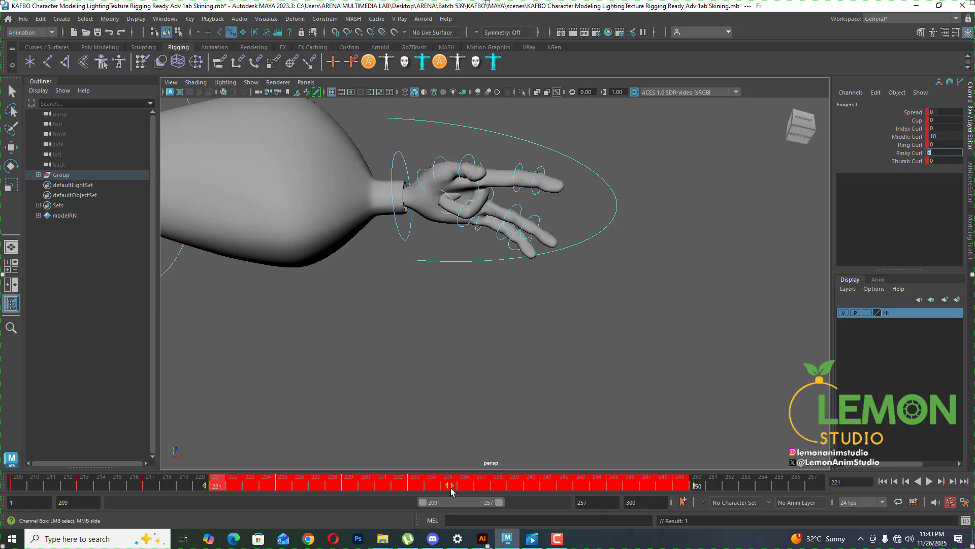
{"action": "left_click_drag", "start_coordinate": [449, 488], "coordinate": [511, 489]}
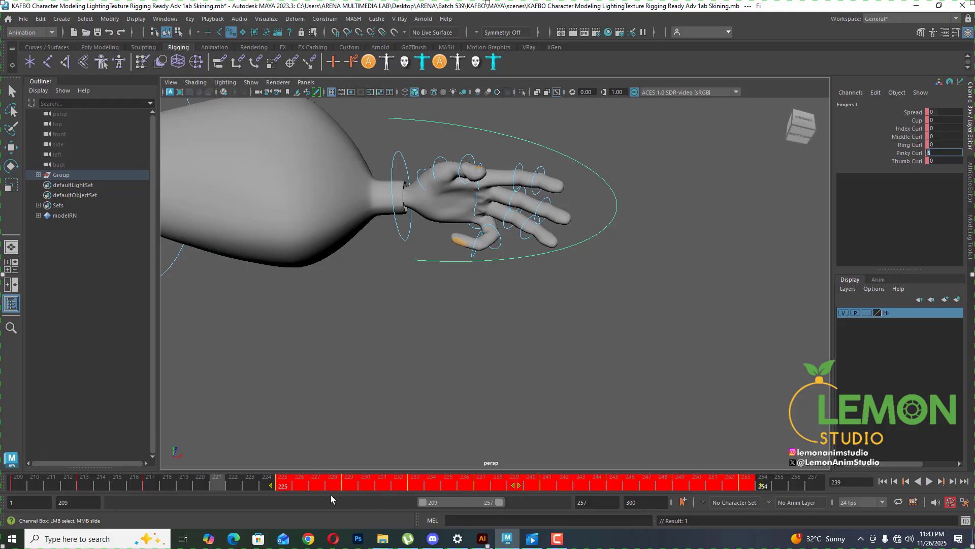
- Set a key on all the finger channels at frame 221, in the gap left before the moved keys
{"action": "left_click", "coordinate": [151, 486]}
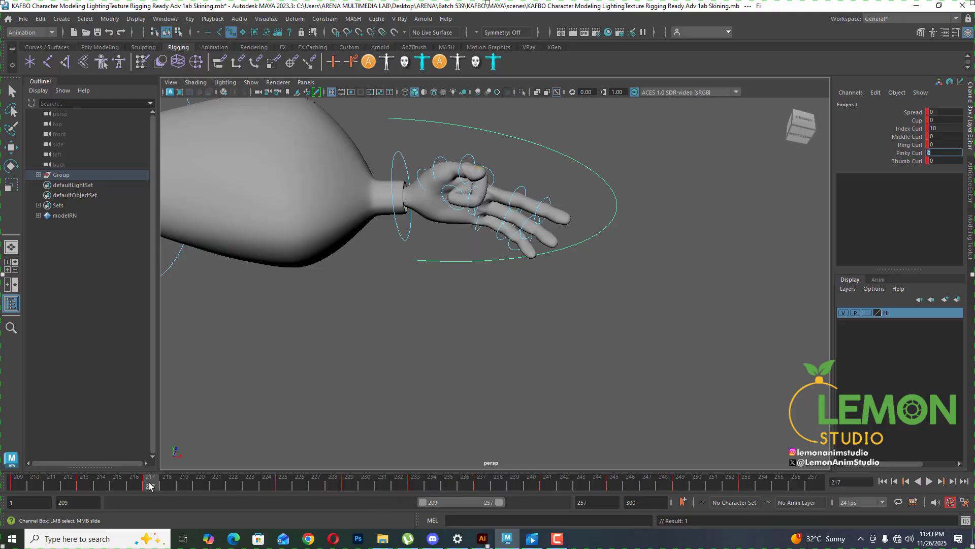
{"action": "left_click_drag", "start_coordinate": [151, 486], "coordinate": [221, 487]}
{"action": "type", "text": "5"}
{"action": "left_click_drag", "start_coordinate": [282, 486], "coordinate": [216, 486]}
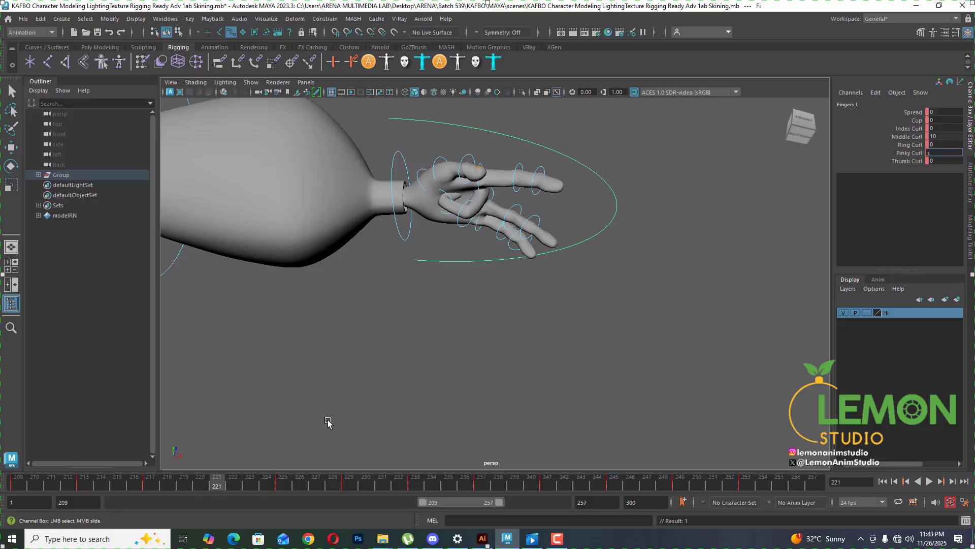
{"action": "key", "text": "e"}
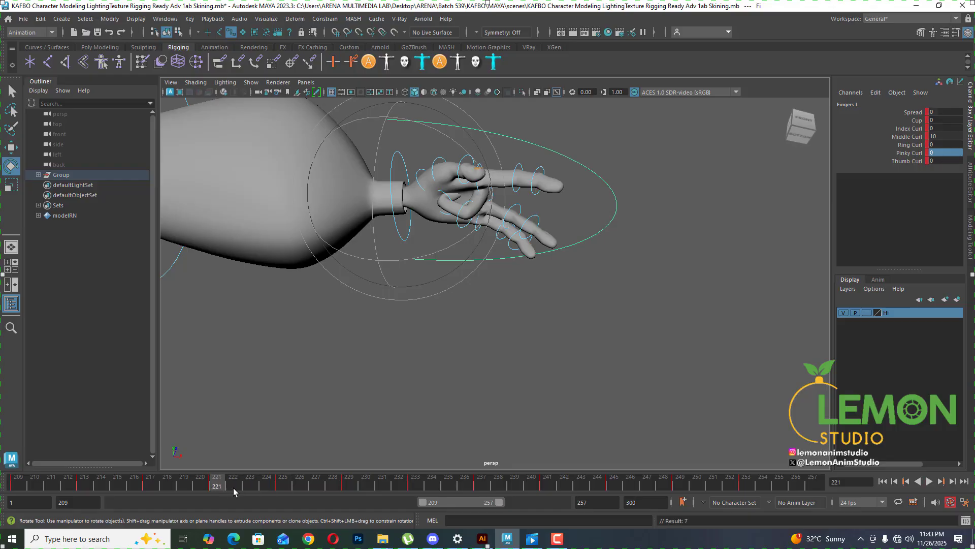
{"action": "mouse_move", "coordinate": [216, 488]}
{"action": "left_mouse_down"}
{"action": "mouse_move", "coordinate": [178, 493]}
{"action": "mouse_move", "coordinate": [227, 485]}
{"action": "mouse_move", "coordinate": [158, 494]}
{"action": "mouse_move", "coordinate": [217, 492]}
{"action": "left_mouse_up"}
- Straighten the middle finger by setting the Middle Curl to 0 at frame 221, and scrub the timeline to check the finger motion
{"action": "left_click", "coordinate": [948, 136]}
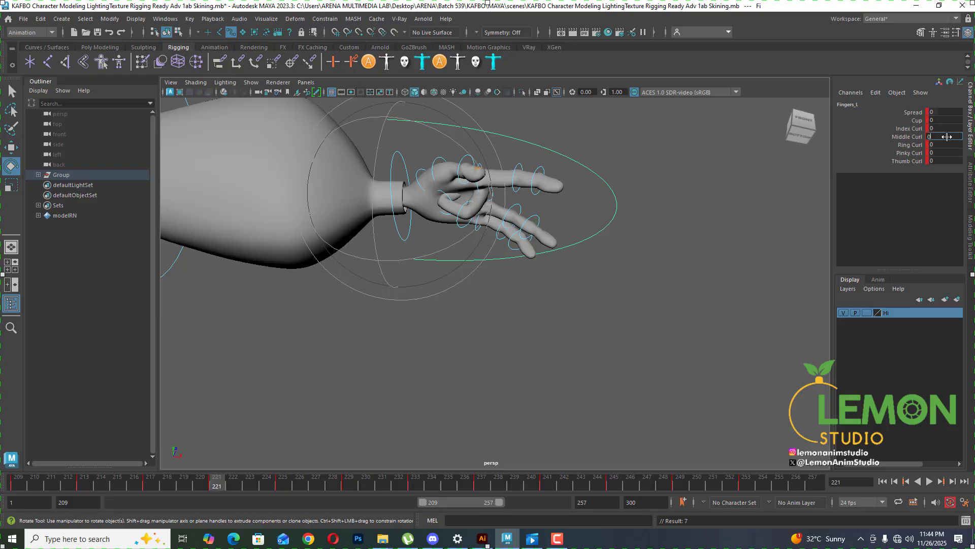
{"action": "type", "text": "0"}
{"action": "key", "text": "Return"}
{"action": "key", "text": "alt+v"}
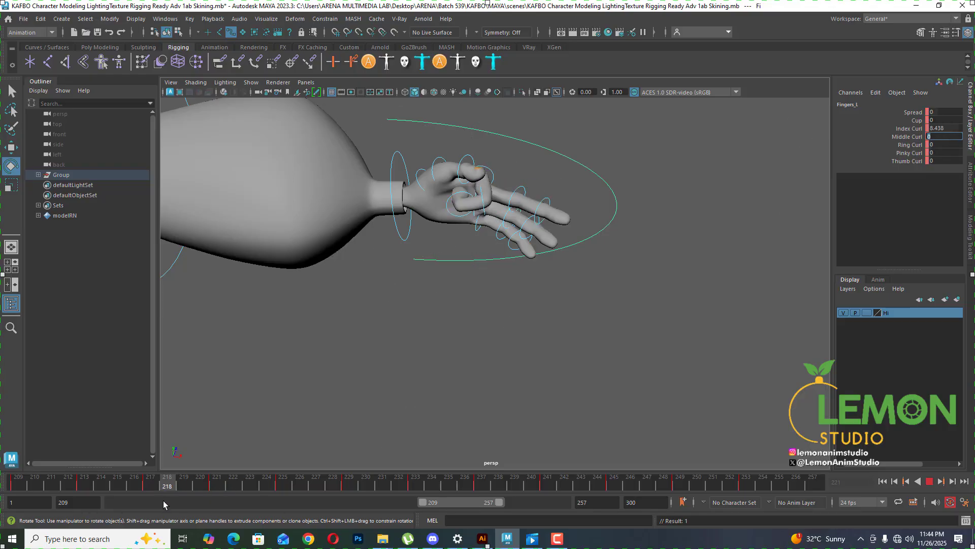
{"action": "mouse_move", "coordinate": [217, 492]}
{"action": "left_mouse_down"}
{"action": "mouse_move", "coordinate": [390, 486]}
{"action": "mouse_move", "coordinate": [206, 490]}
{"action": "mouse_move", "coordinate": [211, 501]}
{"action": "mouse_move", "coordinate": [260, 497]}
{"action": "mouse_move", "coordinate": [227, 507]}
{"action": "left_mouse_up"}
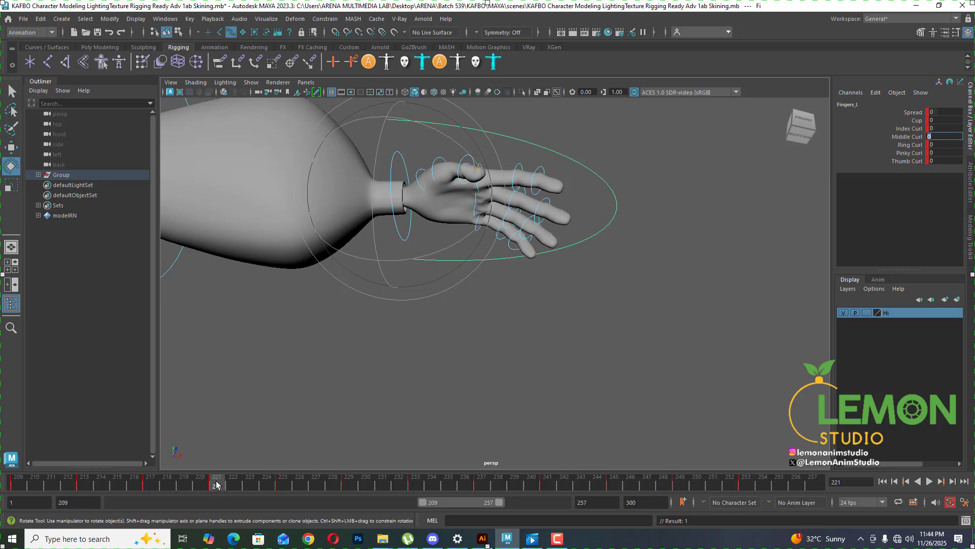
{"action": "key", "text": "alt+v"}
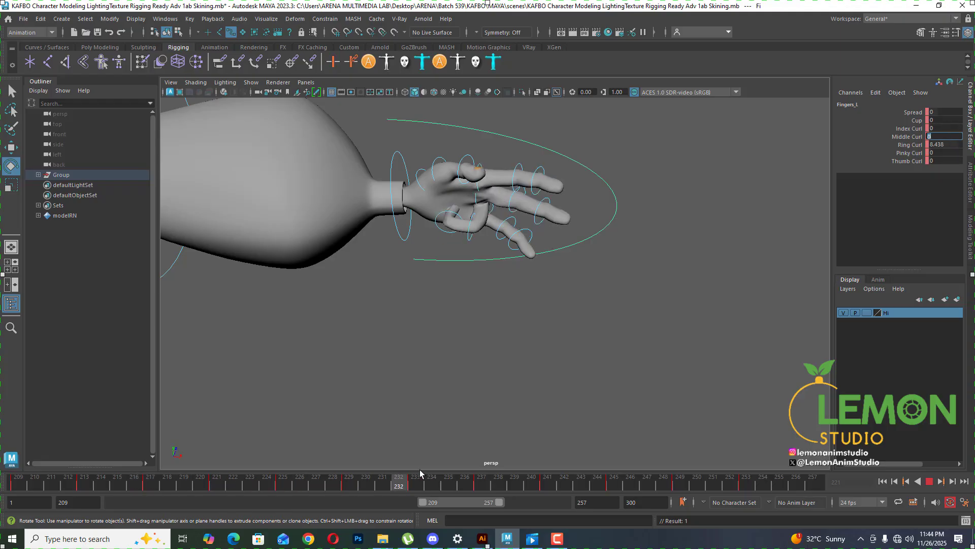
{"action": "key", "text": "alt+v"}
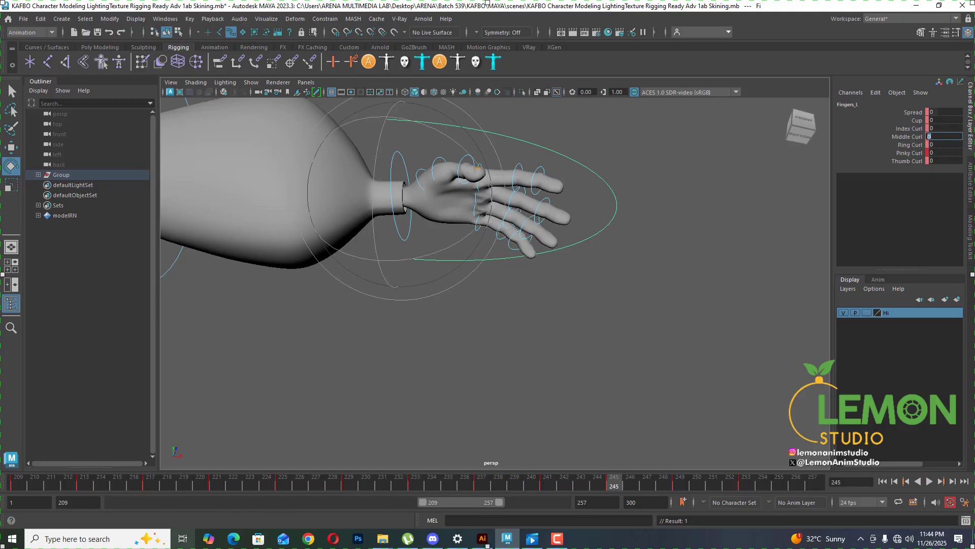
- Straighten the thumb after its curl by setting the Thumb Curl to 0 at frame 257
{"action": "left_click", "coordinate": [746, 485]}
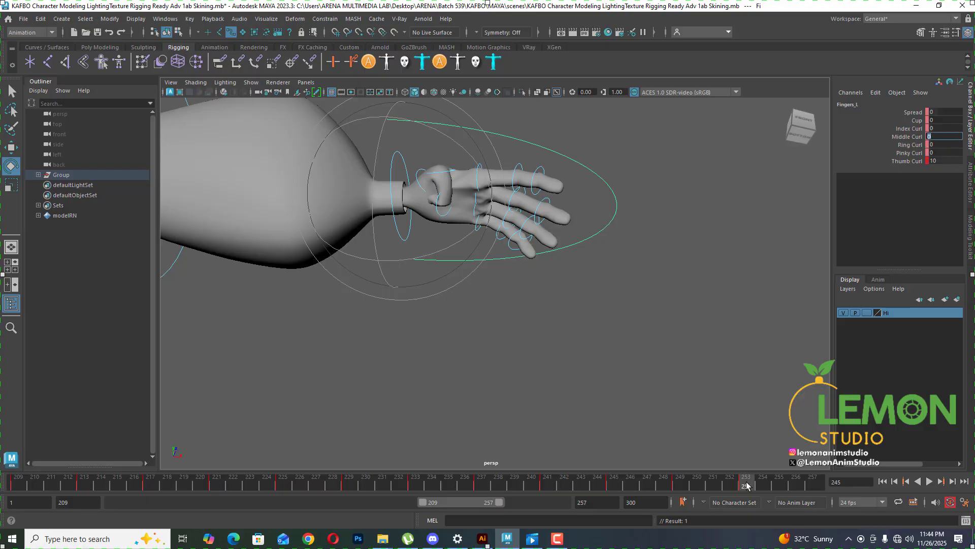
{"action": "left_click_drag", "start_coordinate": [746, 485], "coordinate": [813, 485]}
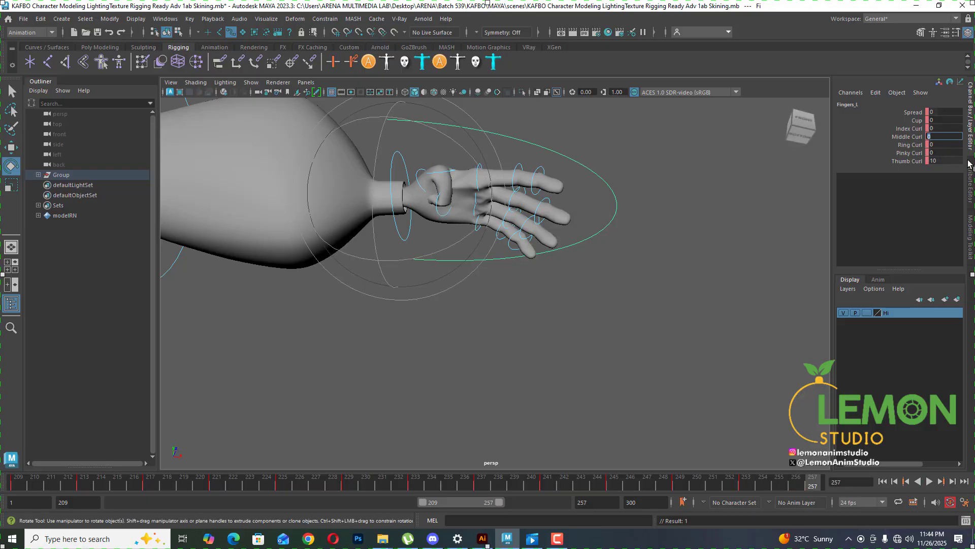
{"action": "left_click", "coordinate": [946, 161]}
{"action": "type", "text": "0"}
{"action": "key", "text": "Return"}
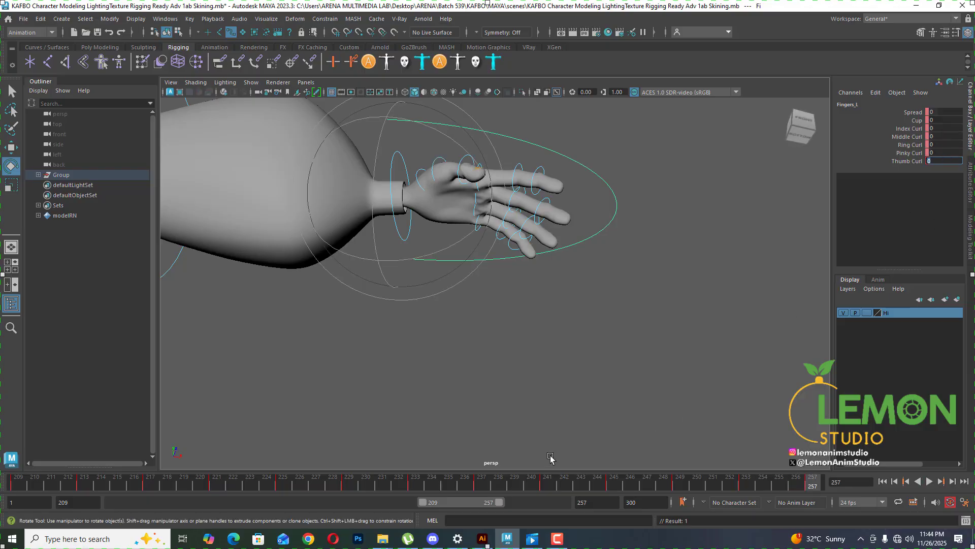
- Curl all five fingers into a fist at frame 261 by setting the Index, Middle, Ring, Pinky and Thumb Curl to 10
{"action": "left_click_drag", "start_coordinate": [466, 504], "coordinate": [486, 504]}
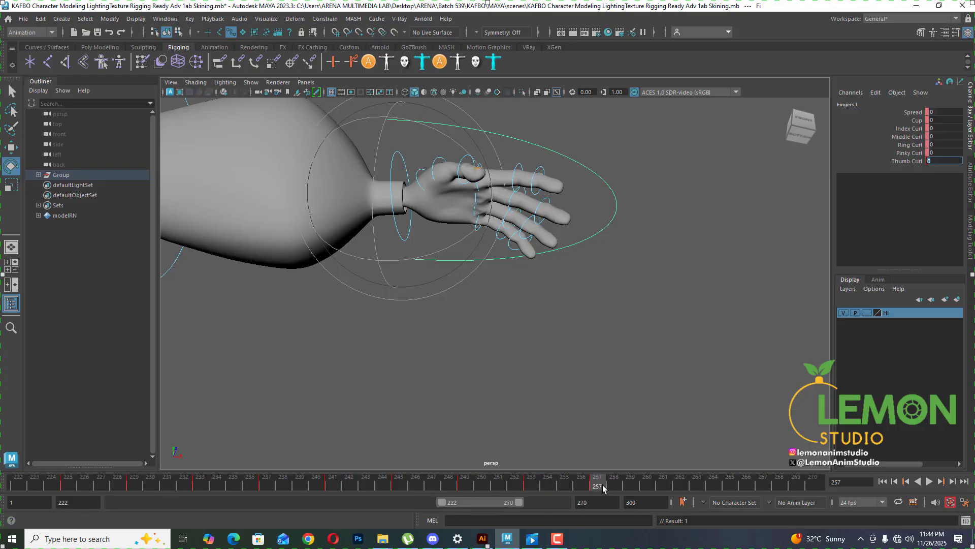
{"action": "left_click_drag", "start_coordinate": [603, 487], "coordinate": [657, 486]}
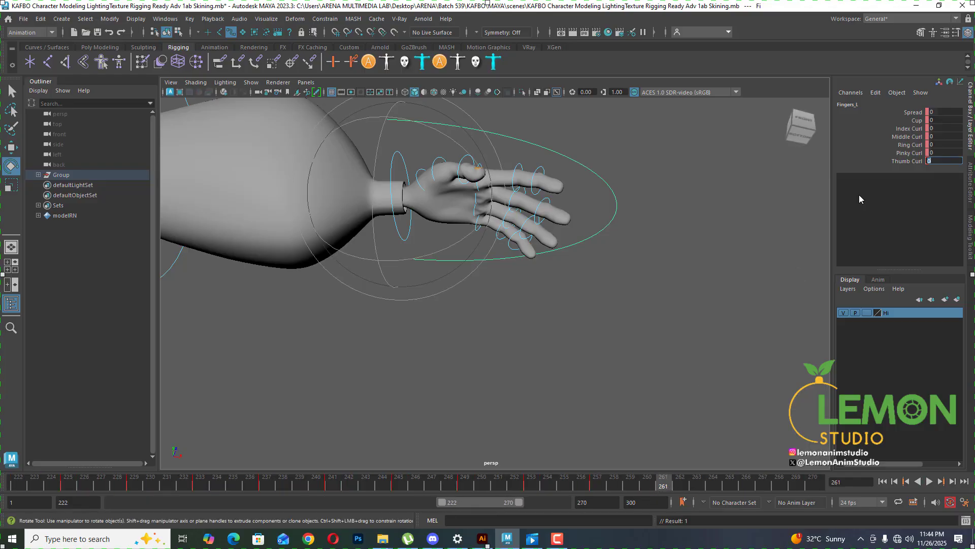
{"action": "left_click_drag", "start_coordinate": [900, 127], "coordinate": [909, 162]}
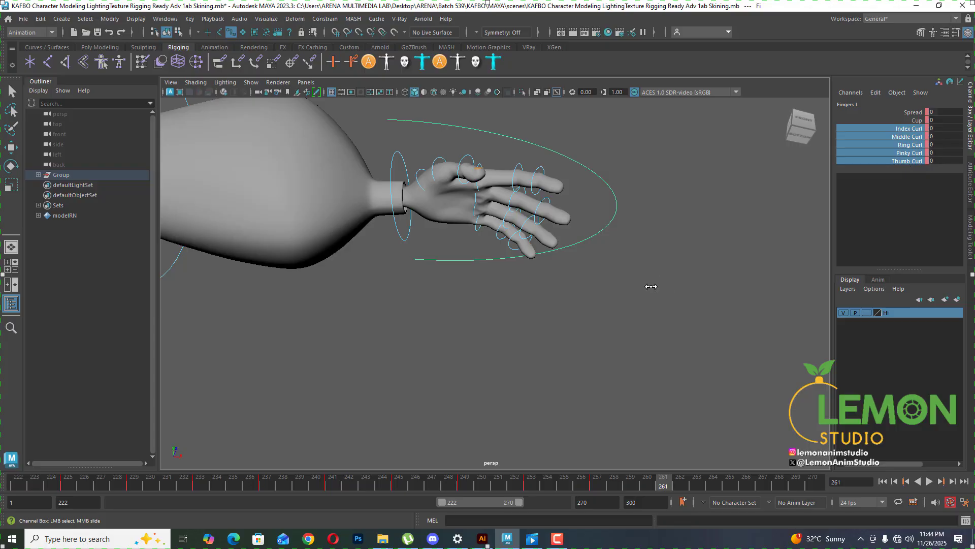
{"action": "middle_click_drag", "start_coordinate": [655, 289], "coordinate": [711, 286]}
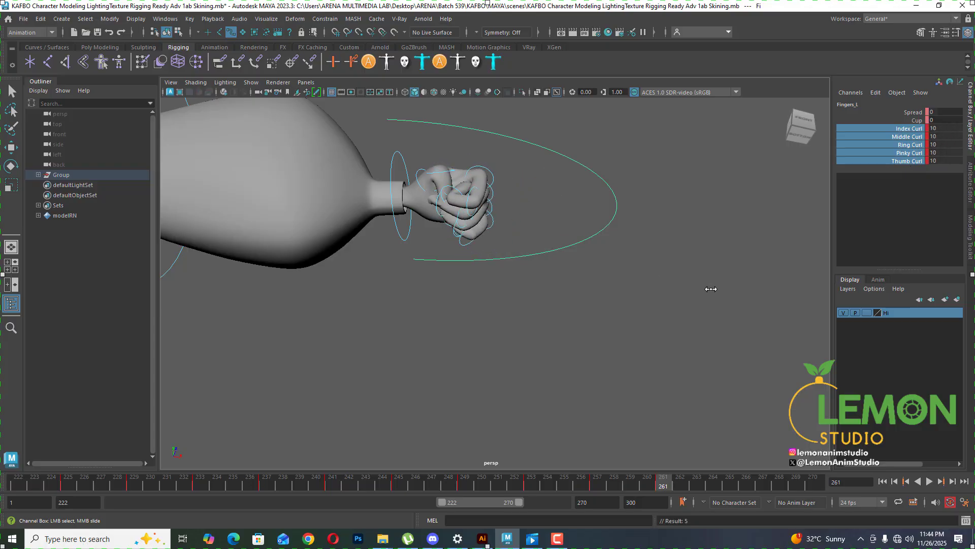
- Open the fist at frame 265 by setting all five finger curls to 0
{"action": "left_click", "coordinate": [730, 486]}
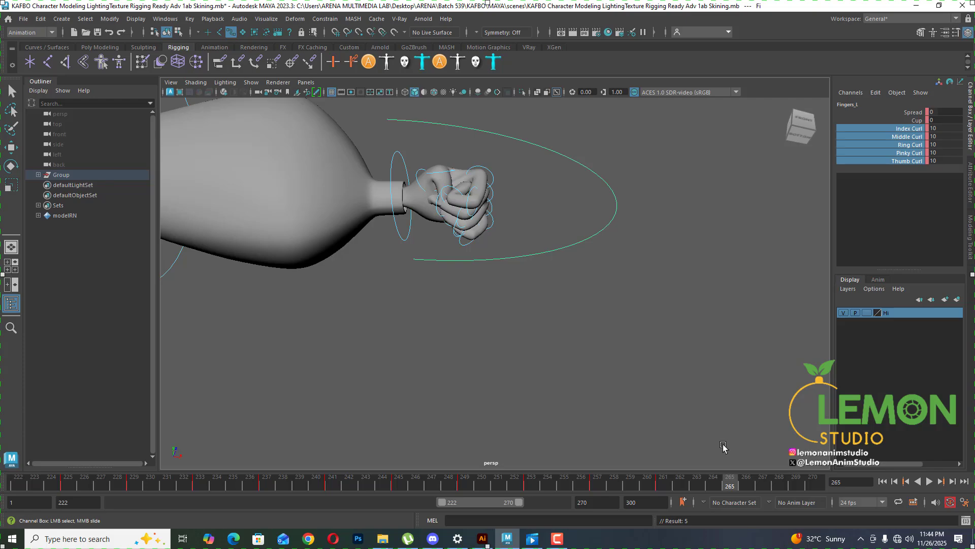
{"action": "left_click_drag", "start_coordinate": [940, 131], "coordinate": [944, 164]}
{"action": "type", "text": "0"}
{"action": "key", "text": "Return"}
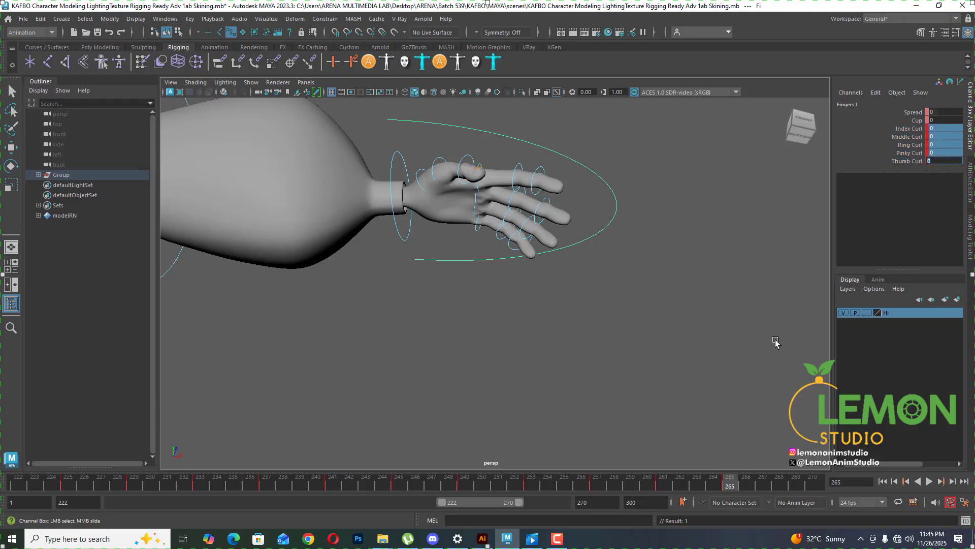
- Fan the left hand's fingers apart at frame 269 with a Spread of 10
{"action": "key", "text": "alt+v"}
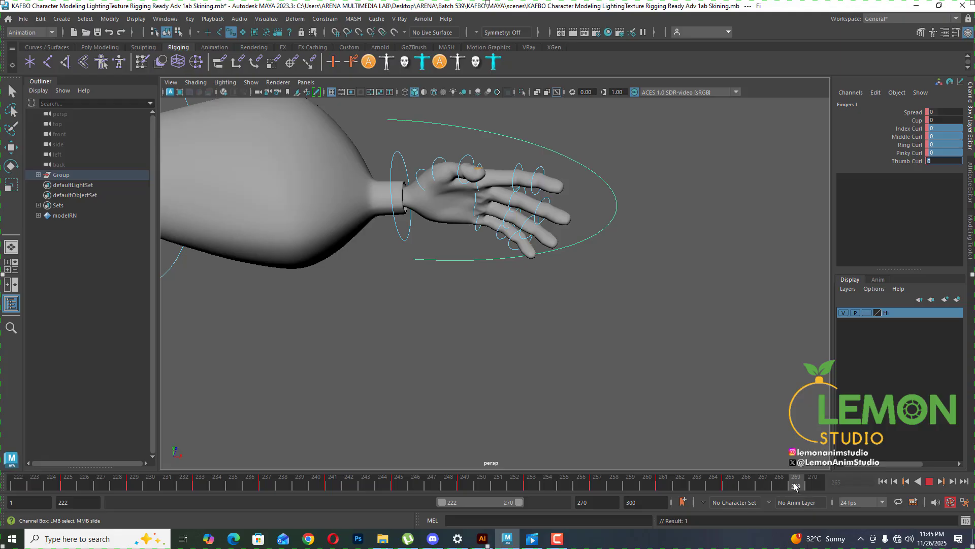
{"action": "key", "text": "alt+v"}
{"action": "left_click", "coordinate": [914, 113]}
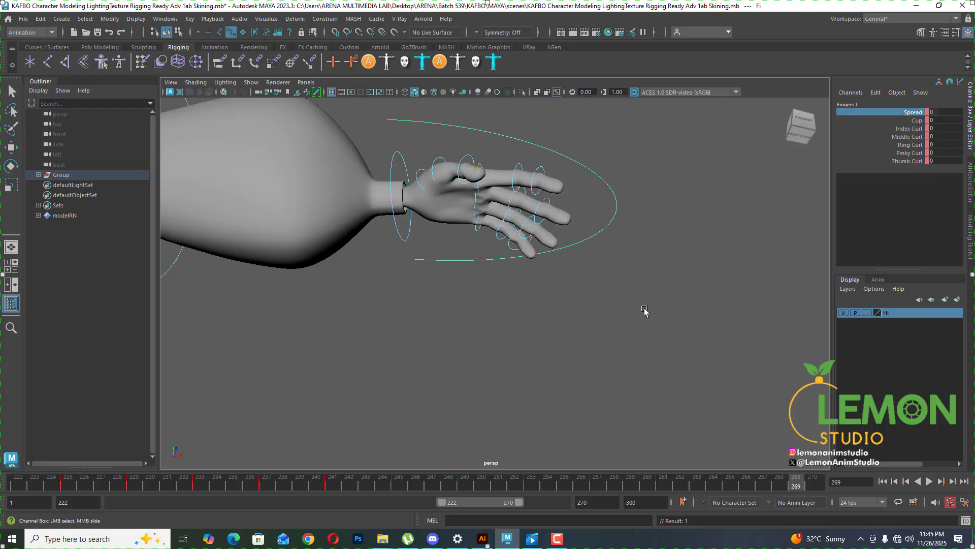
{"action": "middle_click_drag", "start_coordinate": [645, 311], "coordinate": [692, 318]}
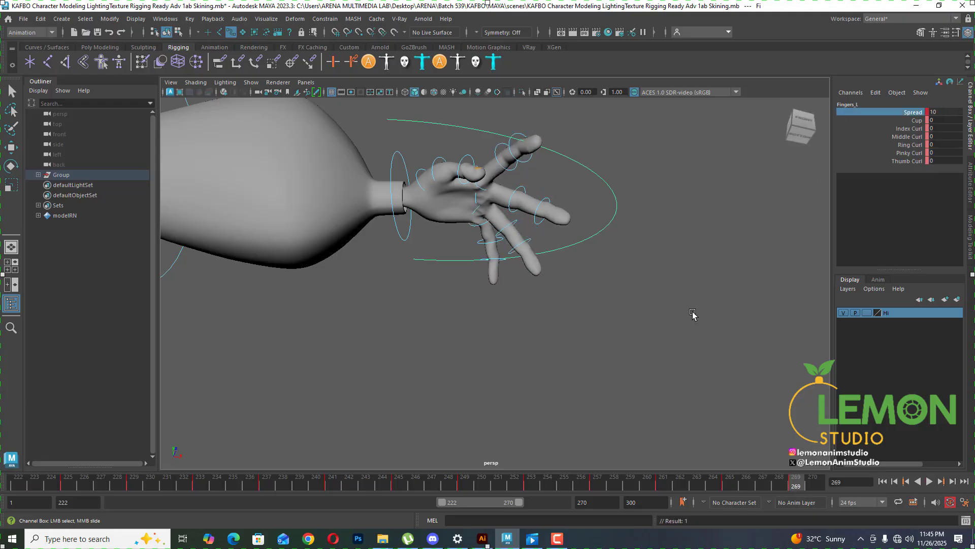
{"action": "left_click_drag", "start_coordinate": [693, 318], "coordinate": [620, 374], "text": "alt"}
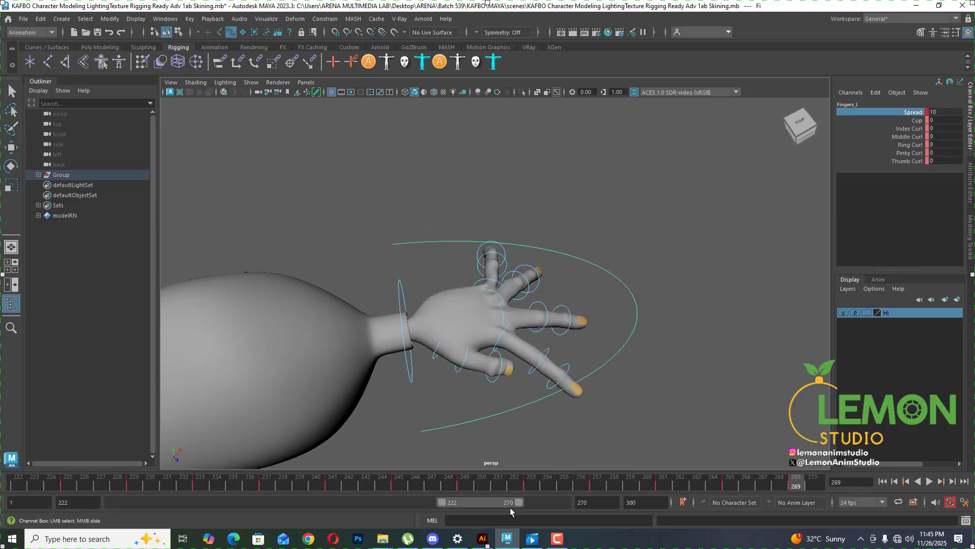
- Bring the fingers together at frame 273 with a Spread of -5
{"action": "left_click_drag", "start_coordinate": [503, 503], "coordinate": [537, 502]}
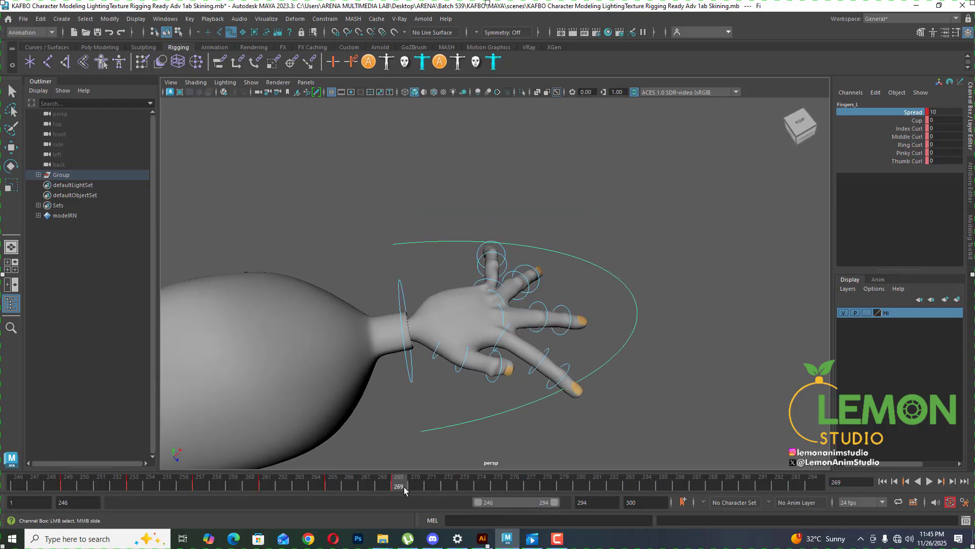
{"action": "left_click_drag", "start_coordinate": [404, 487], "coordinate": [463, 485]}
{"action": "middle_click_drag", "start_coordinate": [700, 240], "coordinate": [615, 253]}
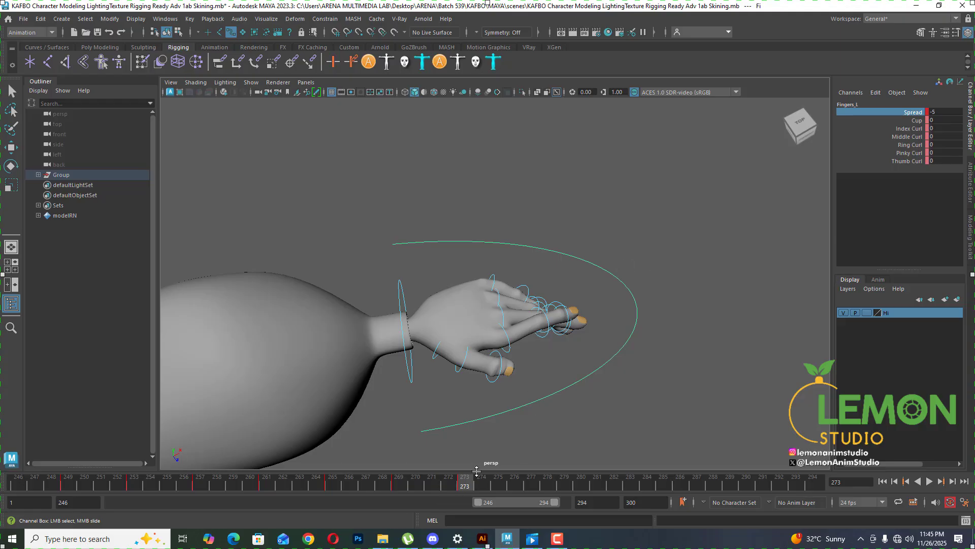
- Return the fingers to their neutral spacing at frame 277 by setting Spread to 0
{"action": "key", "text": "alt+v"}
{"action": "key", "text": "alt+v"}
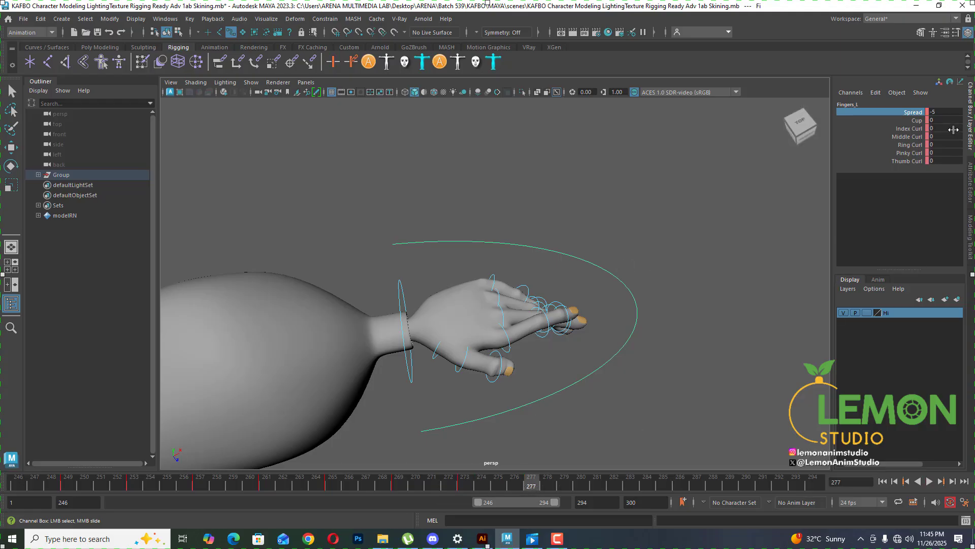
{"action": "double_click", "coordinate": [949, 112]}
{"action": "type", "text": "0"}
{"action": "key", "text": "Return"}
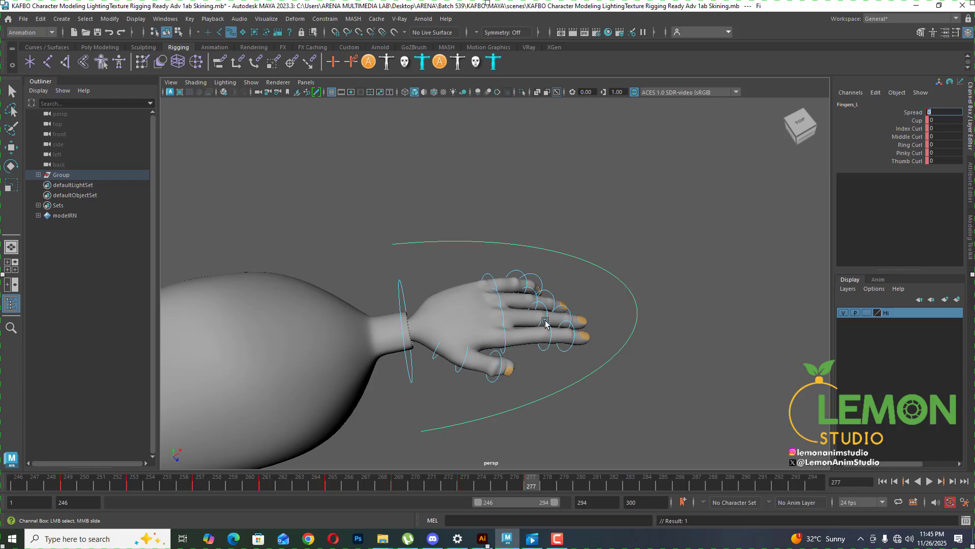
- Cup the left hand at frame 281 with a Cup value of 10
{"action": "scroll", "coordinate": [538, 347], "scroll_direction": "down", "scroll_amount": 6}
{"action": "left_click_drag", "start_coordinate": [608, 383], "coordinate": [591, 317], "text": "alt"}
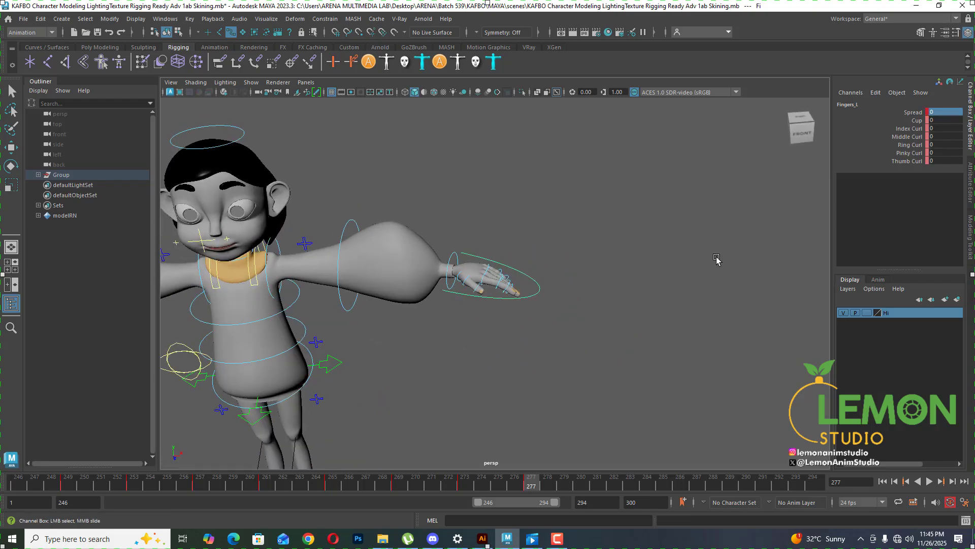
{"action": "left_click_drag", "start_coordinate": [462, 484], "coordinate": [598, 482]}
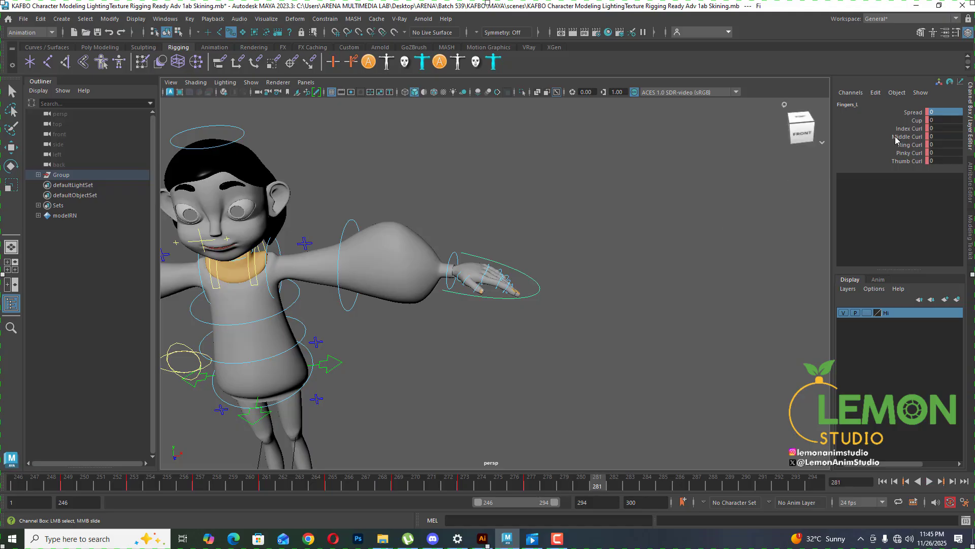
{"action": "left_click", "coordinate": [917, 121]}
{"action": "scroll", "coordinate": [537, 292], "scroll_direction": "up", "scroll_amount": 5}
{"action": "left_click_drag", "start_coordinate": [537, 292], "coordinate": [607, 321], "text": "alt"}
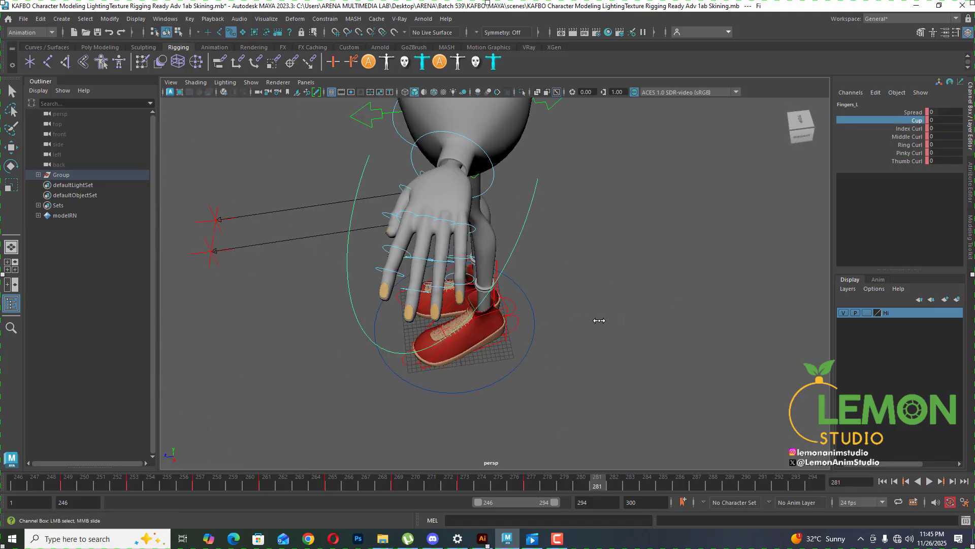
{"action": "middle_click_drag", "start_coordinate": [607, 321], "coordinate": [651, 323]}
- Release the cupped hand at frame 285 by setting Cup to 0
{"action": "left_click_drag", "start_coordinate": [601, 486], "coordinate": [664, 486]}
{"action": "double_click", "coordinate": [944, 121]}
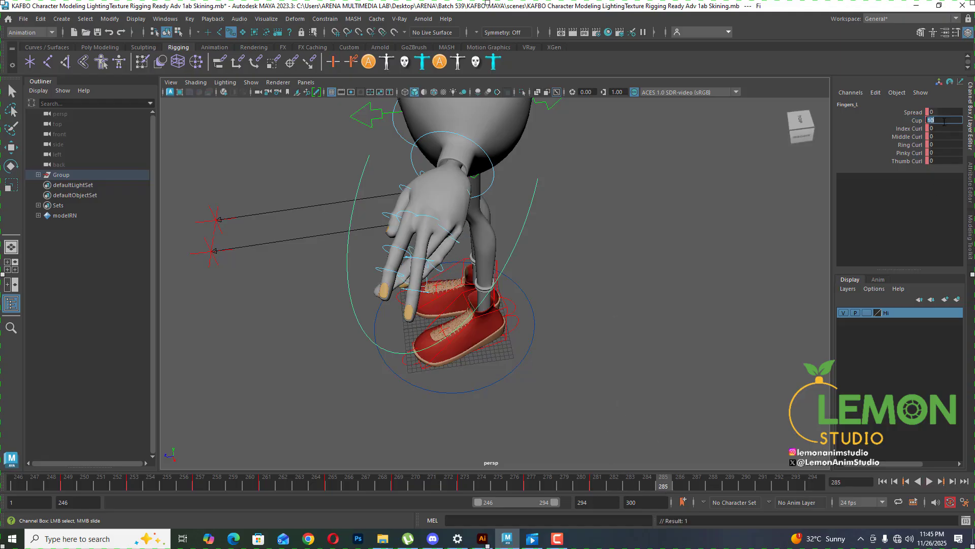
{"action": "type", "text": "0"}
{"action": "key", "text": "Return"}
- Examine the whole character from several angles, from the feet and legs up to the arms and head
{"action": "scroll", "coordinate": [429, 386], "scroll_direction": "down", "scroll_amount": 5}
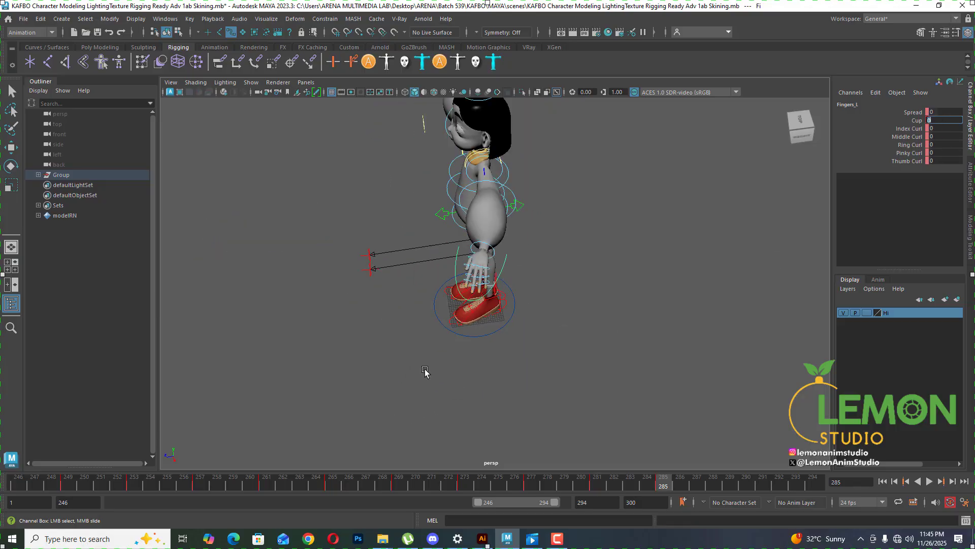
{"action": "left_click_drag", "start_coordinate": [427, 373], "coordinate": [403, 361], "text": "alt"}
{"action": "middle_click_drag", "start_coordinate": [403, 361], "coordinate": [494, 302], "text": "alt"}
{"action": "scroll", "coordinate": [559, 345], "scroll_direction": "down", "scroll_amount": 5}
{"action": "left_click_drag", "start_coordinate": [605, 366], "coordinate": [548, 358], "text": "alt"}
{"action": "middle_click_drag", "start_coordinate": [548, 357], "coordinate": [571, 319], "text": "alt"}
{"action": "scroll", "coordinate": [549, 304], "scroll_direction": "up", "scroll_amount": 6}
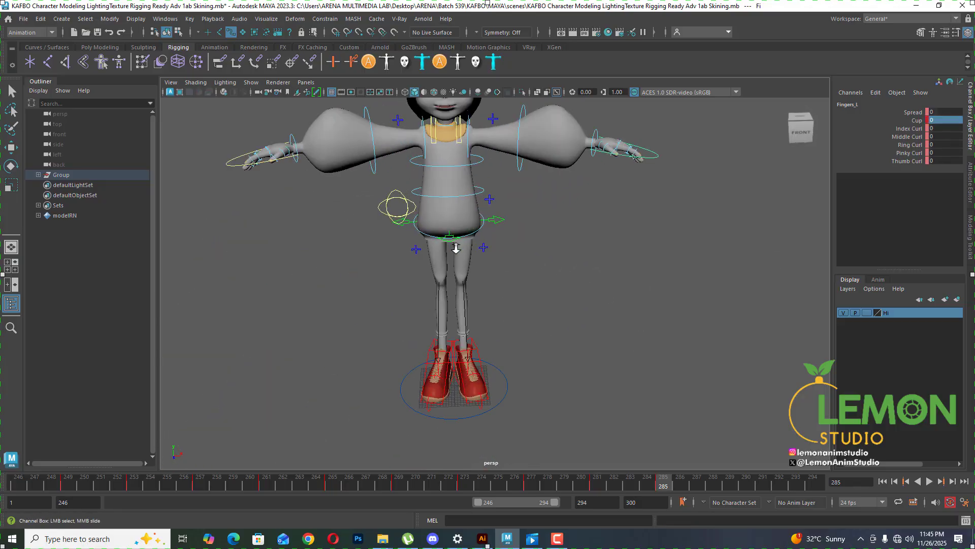
{"action": "middle_click_drag", "start_coordinate": [454, 220], "coordinate": [460, 333], "text": "alt"}
{"action": "middle_click_drag", "start_coordinate": [477, 294], "coordinate": [468, 152], "text": "alt"}
{"action": "middle_click_drag", "start_coordinate": [472, 318], "coordinate": [477, 277], "text": "alt"}
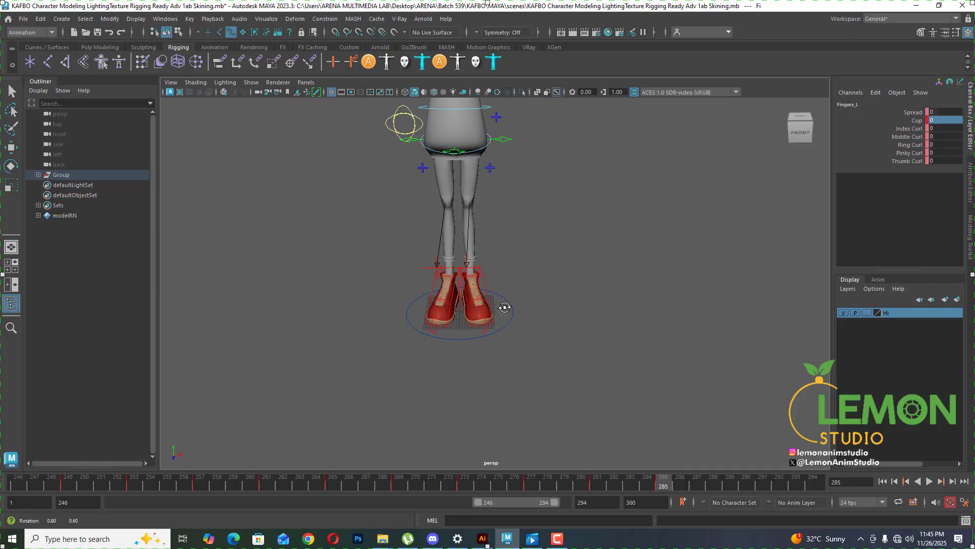
{"action": "left_click_drag", "start_coordinate": [503, 307], "coordinate": [470, 333], "text": "alt"}
{"action": "middle_click_drag", "start_coordinate": [472, 339], "coordinate": [490, 396], "text": "alt"}
{"action": "left_click_drag", "start_coordinate": [533, 363], "coordinate": [629, 351], "text": "alt"}
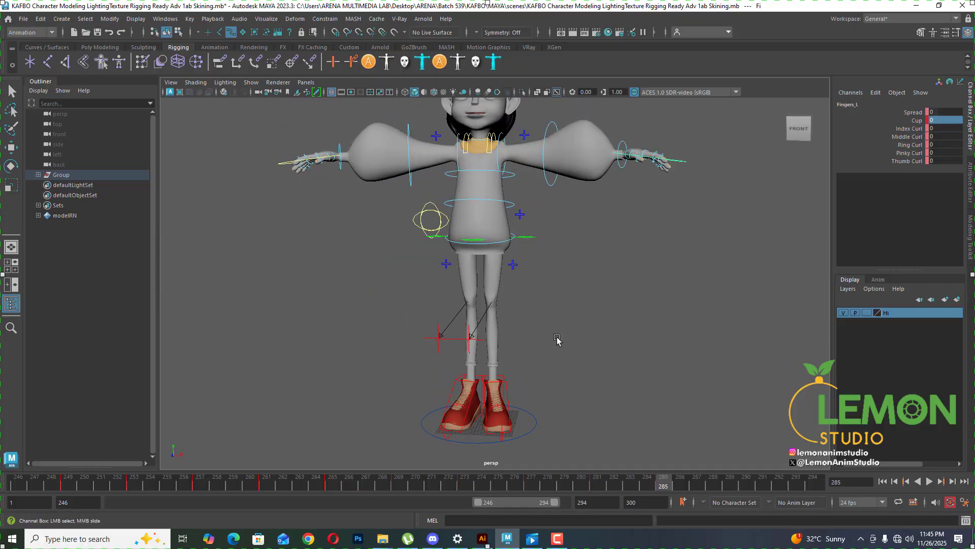
{"action": "left_click_drag", "start_coordinate": [398, 399], "coordinate": [382, 414], "text": "alt"}
{"action": "middle_click_drag", "start_coordinate": [459, 332], "coordinate": [437, 376], "text": "alt"}
{"action": "scroll", "coordinate": [443, 328], "scroll_direction": "up", "scroll_amount": 4}
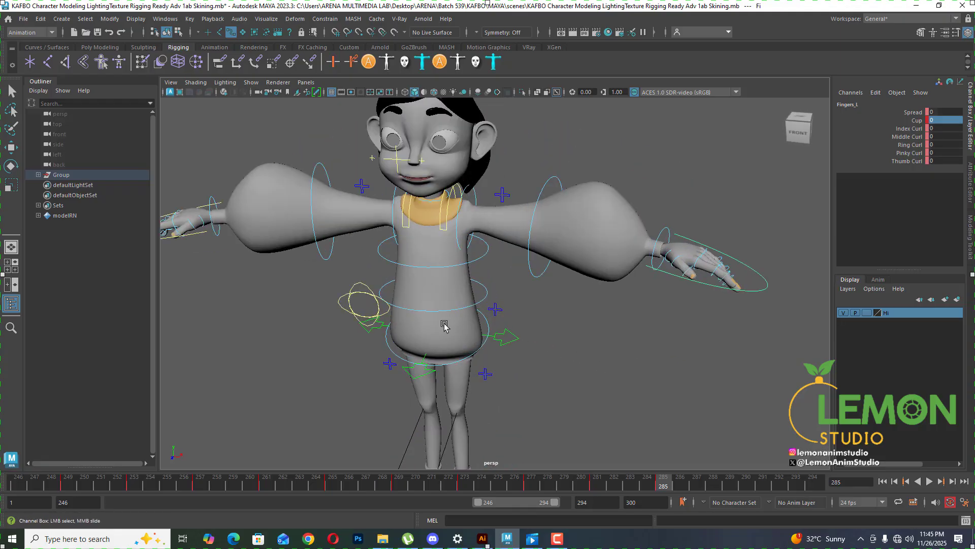
{"action": "middle_click_drag", "start_coordinate": [445, 321], "coordinate": [426, 422], "text": "alt"}
{"action": "left_click_drag", "start_coordinate": [443, 350], "coordinate": [472, 302], "text": "alt"}
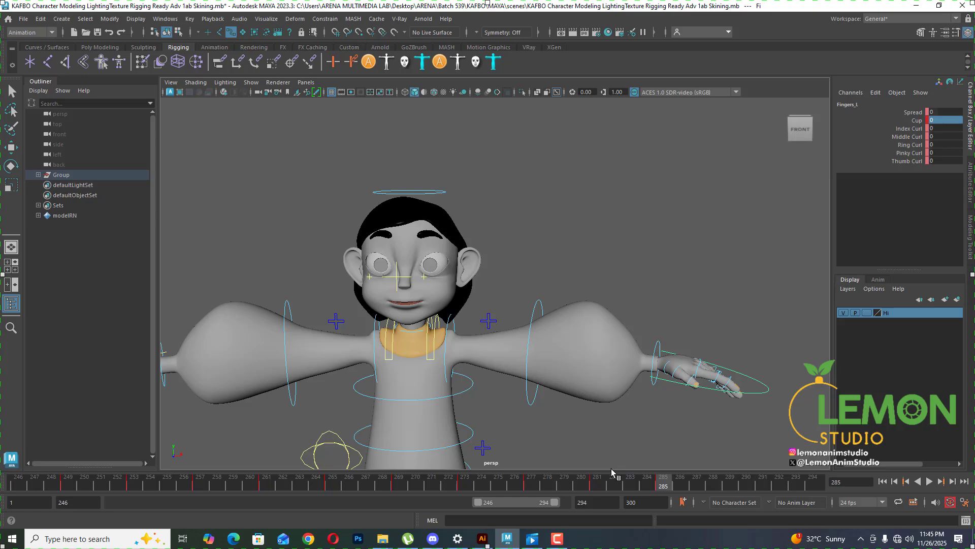
- Select all the character's rig controls and key them in the neutral pose at frames 285, 281 and 277
{"action": "left_click", "coordinate": [433, 340]}
{"action": "key", "text": "e"}
{"action": "left_click_drag", "start_coordinate": [429, 392], "coordinate": [472, 407], "text": "alt"}
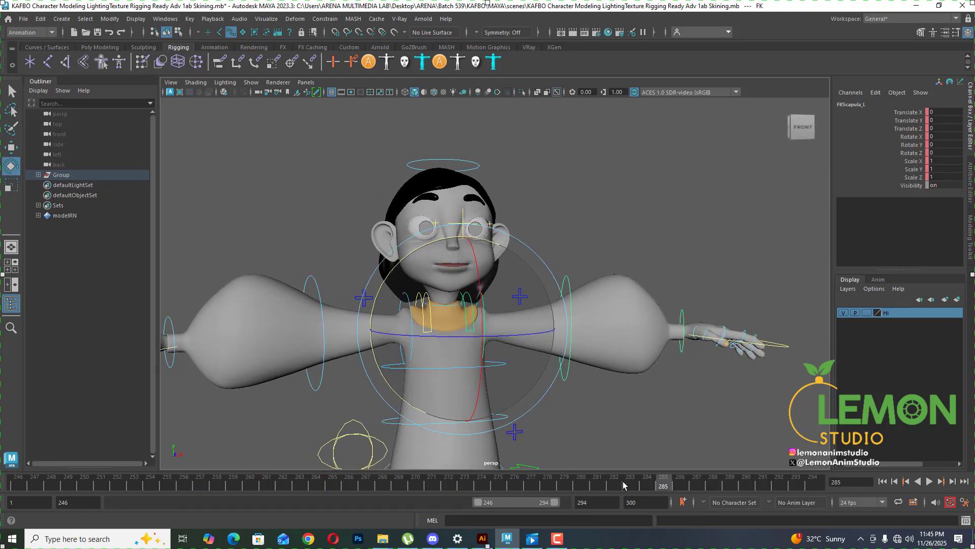
{"action": "scroll", "coordinate": [554, 241], "scroll_direction": "down", "scroll_amount": 5}
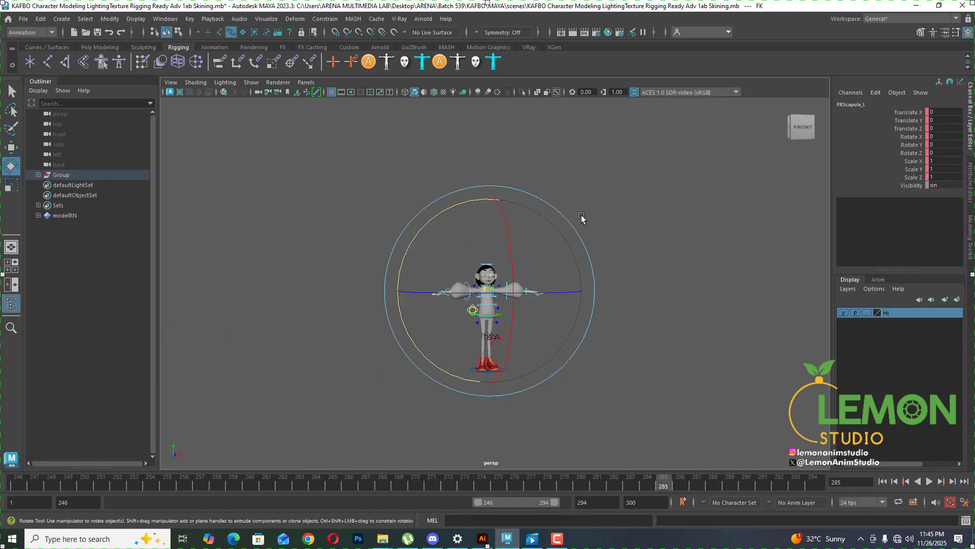
{"action": "left_click_drag", "start_coordinate": [599, 219], "coordinate": [324, 479]}
{"action": "key", "text": "s"}
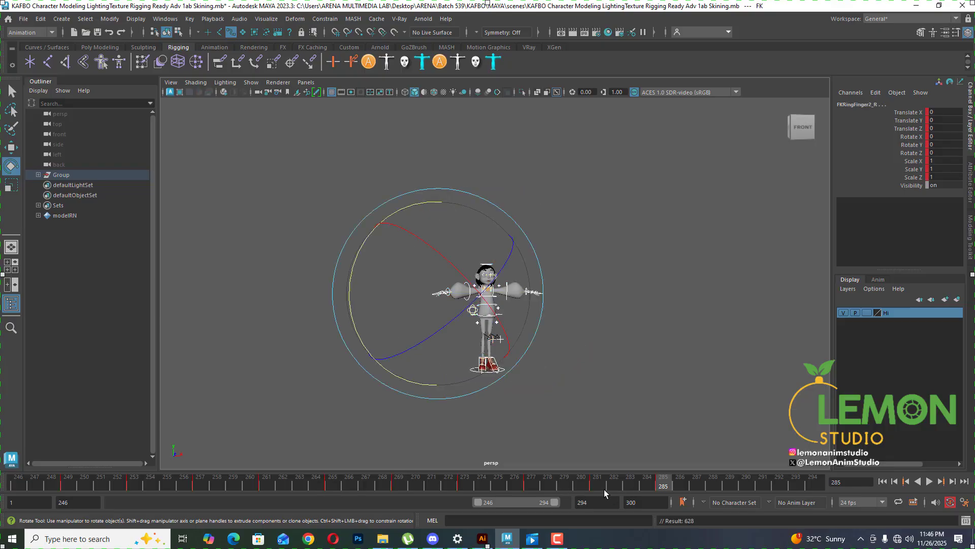
{"action": "left_click", "coordinate": [599, 487]}
{"action": "key", "text": "s"}
{"action": "left_click", "coordinate": [527, 484]}
{"action": "key", "text": "s"}
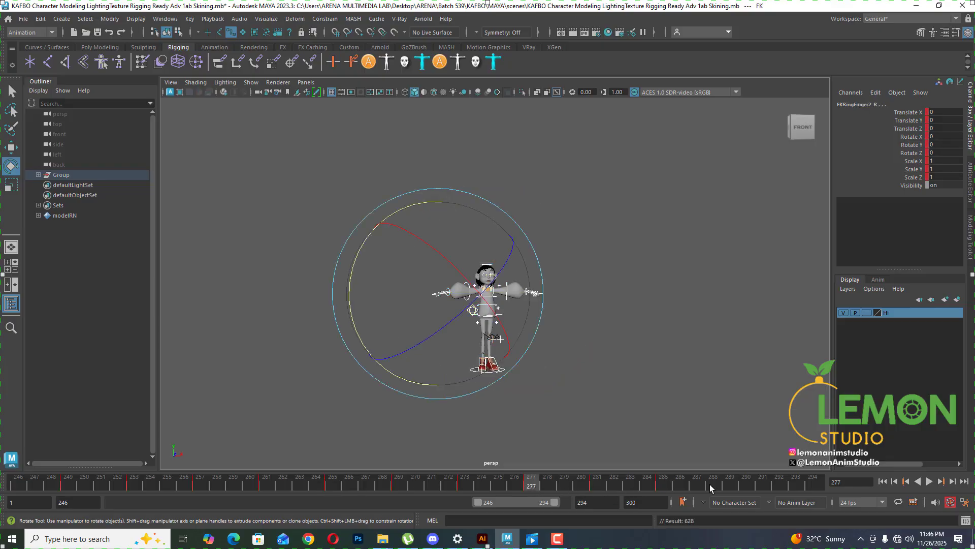
- Raise the left scapula control at frame 289 to a Translate Z of about -3.99
{"action": "left_click", "coordinate": [661, 486]}
{"action": "left_click_drag", "start_coordinate": [691, 488], "coordinate": [730, 486]}
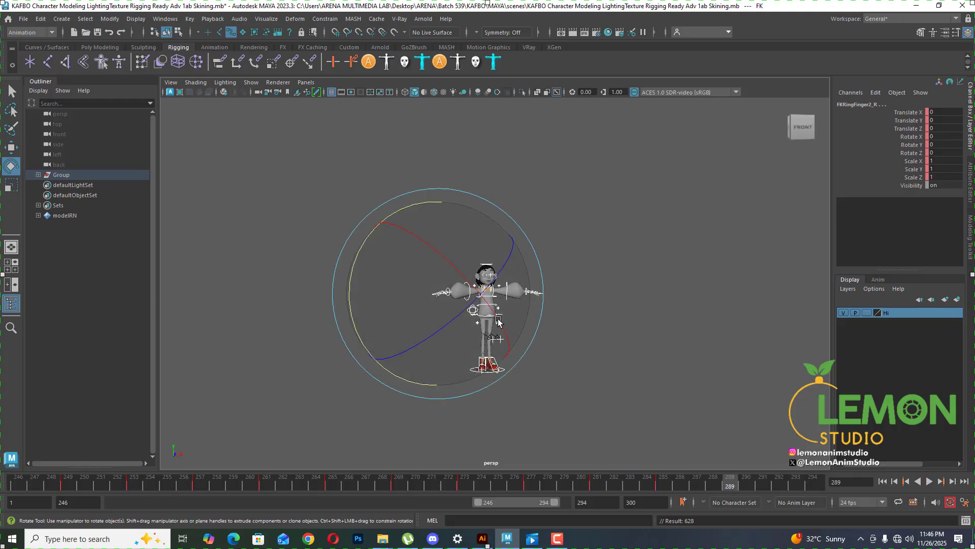
{"action": "scroll", "coordinate": [488, 300], "scroll_direction": "up", "scroll_amount": 6}
{"action": "scroll", "coordinate": [488, 300], "scroll_direction": "up", "scroll_amount": 3}
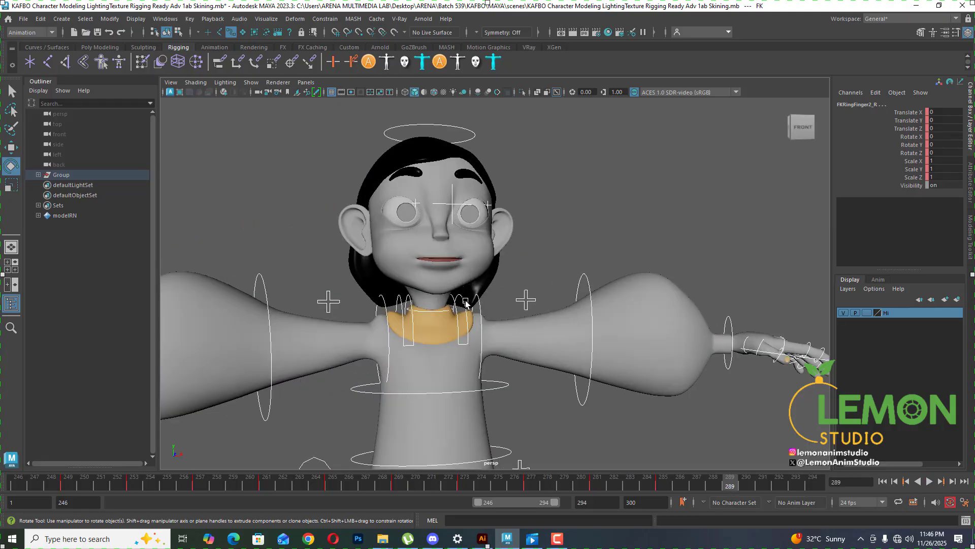
{"action": "left_click", "coordinate": [466, 303]}
{"action": "key", "text": "w"}
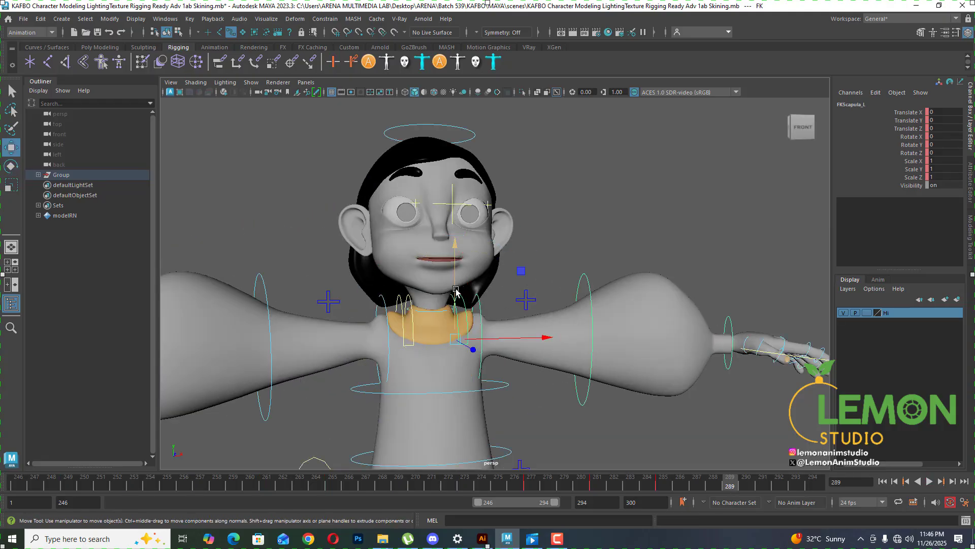
{"action": "left_click_drag", "start_coordinate": [456, 290], "coordinate": [460, 269]}
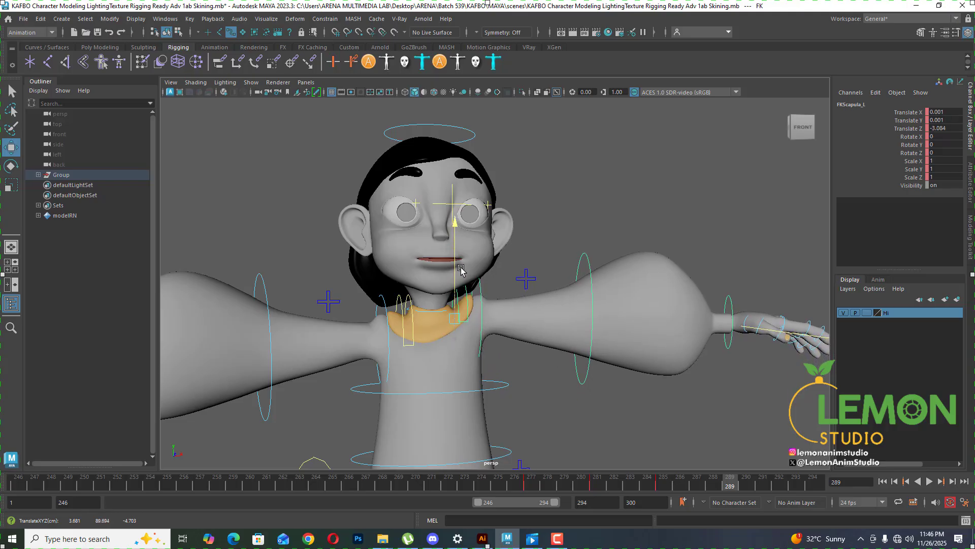
{"action": "left_click_drag", "start_coordinate": [578, 357], "coordinate": [441, 236], "text": "alt"}
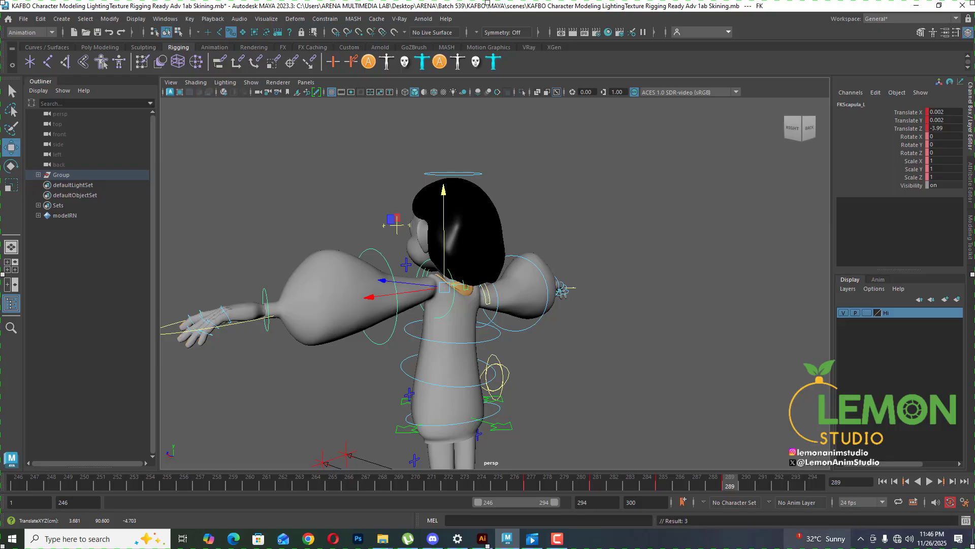
- Lower the left scapula control at frame 293 to a Translate Z of about 2.04
{"action": "left_click_drag", "start_coordinate": [753, 485], "coordinate": [796, 481]}
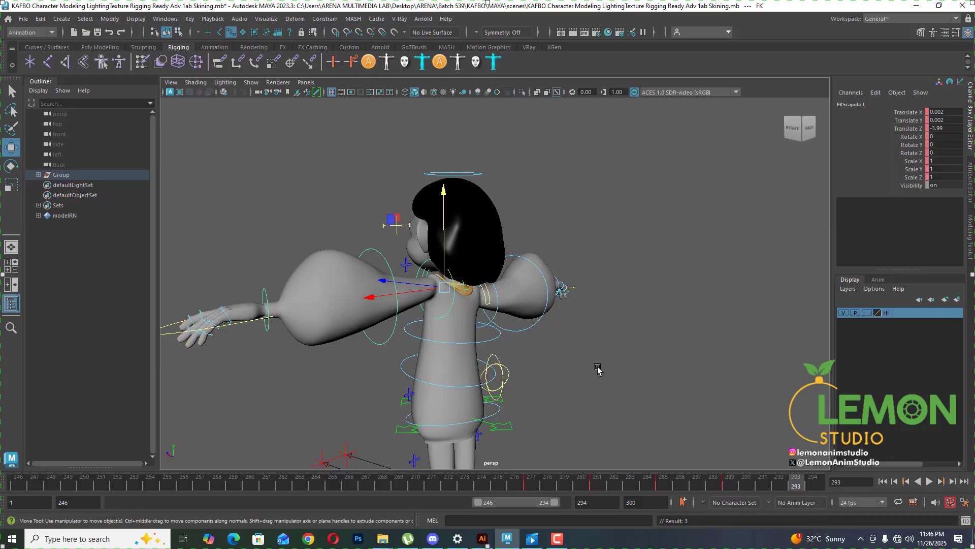
{"action": "left_click_drag", "start_coordinate": [448, 249], "coordinate": [448, 279]}
{"action": "left_click_drag", "start_coordinate": [469, 330], "coordinate": [619, 318], "text": "alt"}
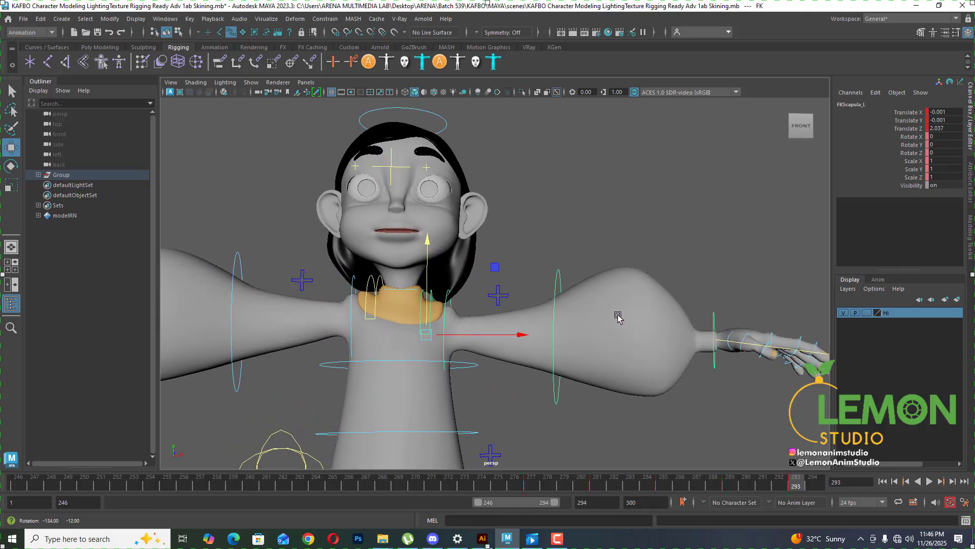
- Move the left scapula control inward at frame 297 to a Translate X of about 1.64
{"action": "left_click_drag", "start_coordinate": [501, 506], "coordinate": [509, 506]}
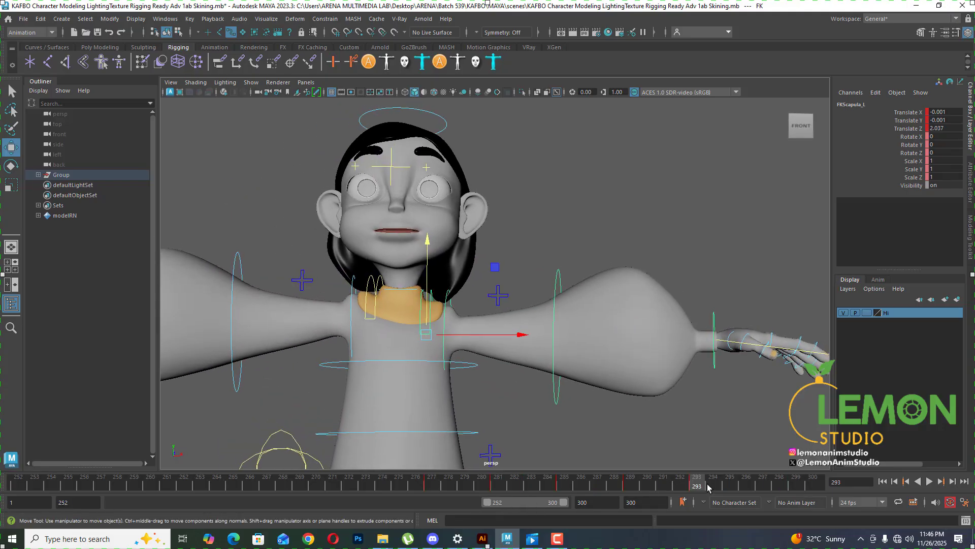
{"action": "left_click_drag", "start_coordinate": [709, 487], "coordinate": [763, 487]}
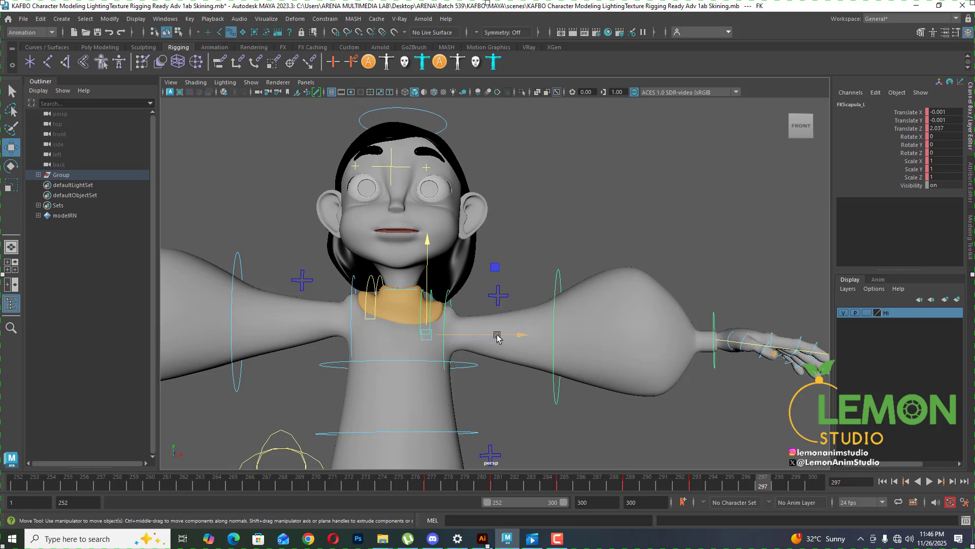
{"action": "left_click_drag", "start_coordinate": [497, 336], "coordinate": [487, 339]}
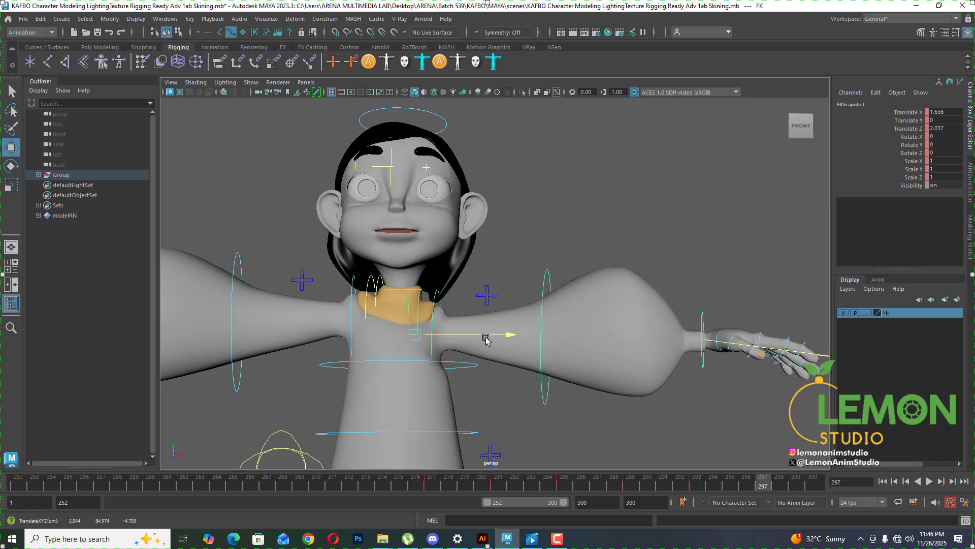
- Reset the left scapula control's Translate X, Y and Z to 0 at frame 300
{"action": "left_click_drag", "start_coordinate": [755, 485], "coordinate": [813, 486]}
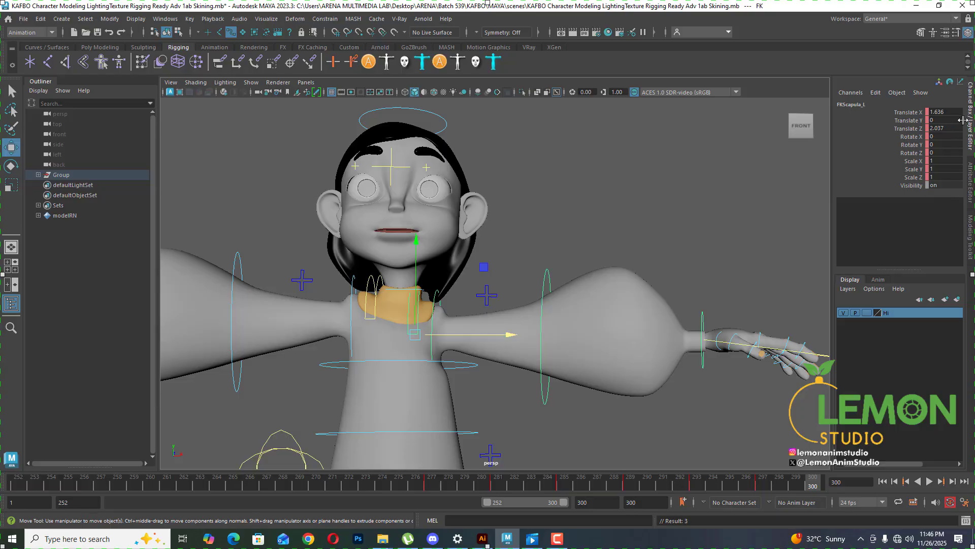
{"action": "left_click_drag", "start_coordinate": [960, 112], "coordinate": [955, 135]}
{"action": "key", "text": "Return"}
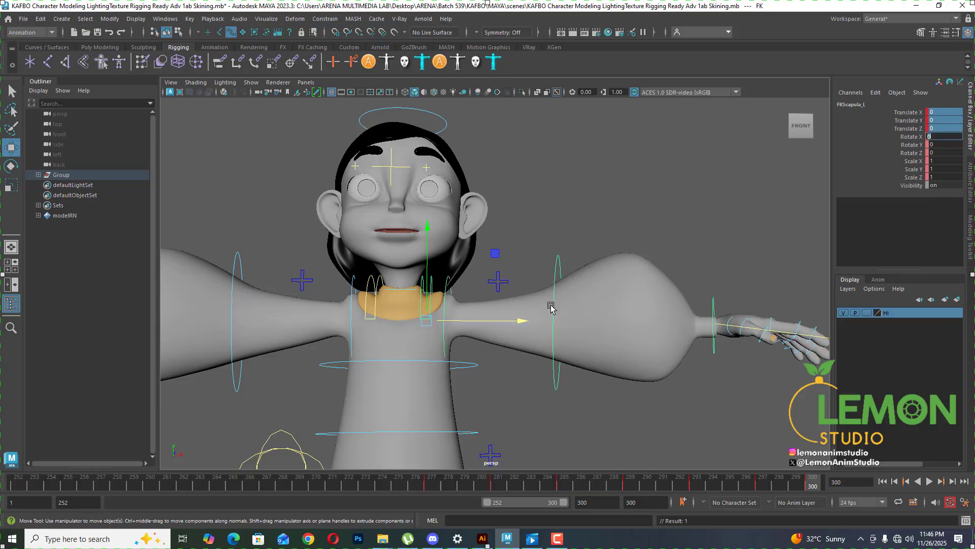
- Show the full frame range from 1 to 300 in the timeline and go to frame 1
{"action": "double_click", "coordinate": [506, 503]}
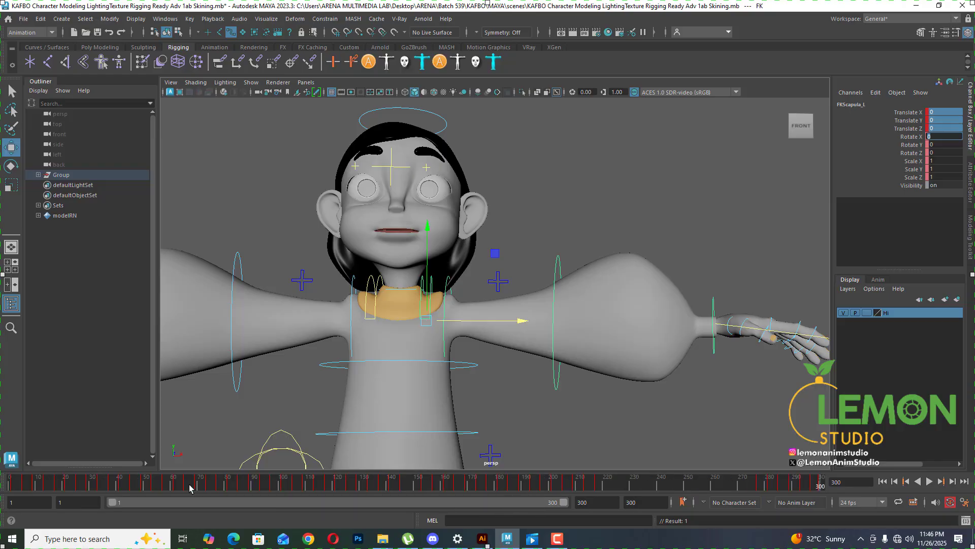
{"action": "left_click", "coordinate": [14, 486]}
{"action": "scroll", "coordinate": [555, 304], "scroll_direction": "down", "scroll_amount": 10}
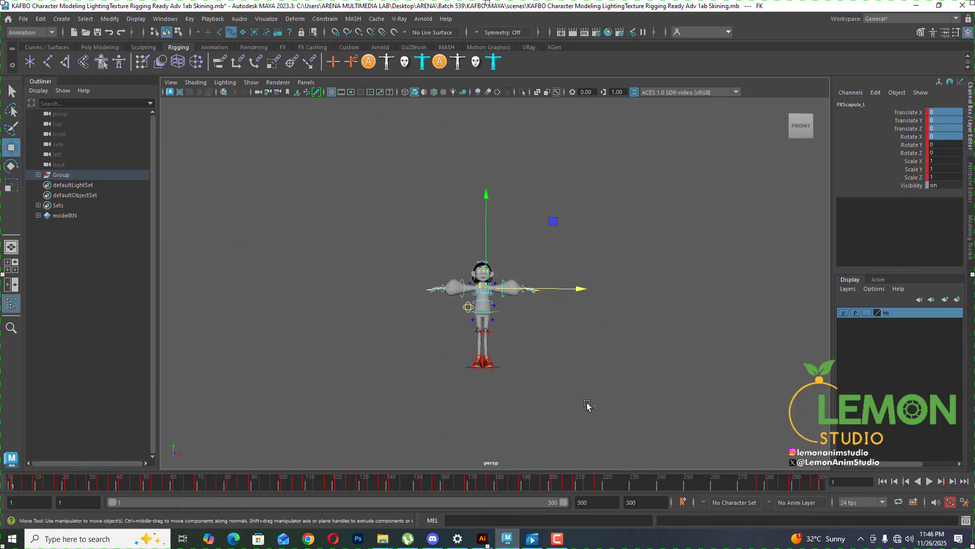
- Select all of the character's rig controls with the whole body in view
{"action": "left_click_drag", "start_coordinate": [306, 142], "coordinate": [634, 487]}
{"action": "left_click", "coordinate": [574, 278]}
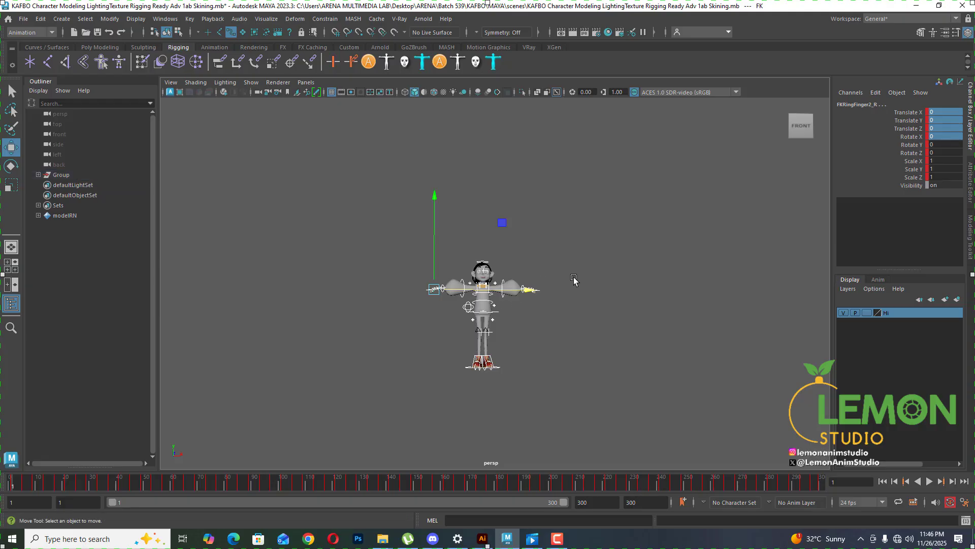
{"action": "left_click", "coordinate": [503, 288]}
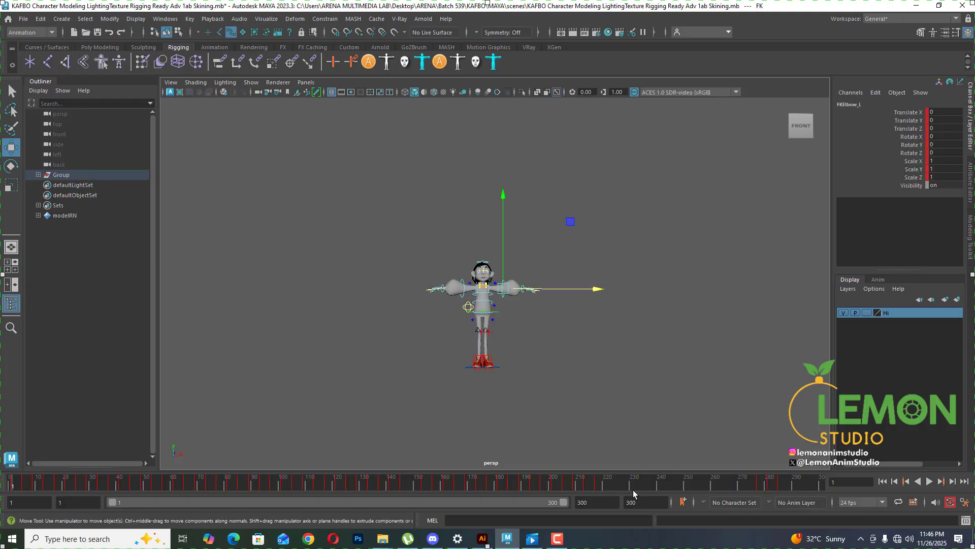
{"action": "left_click_drag", "start_coordinate": [680, 414], "coordinate": [350, 297]}
{"action": "scroll", "coordinate": [422, 437], "scroll_direction": "up", "scroll_amount": 5}
{"action": "middle_click_drag", "start_coordinate": [486, 289], "coordinate": [474, 213], "text": "alt"}
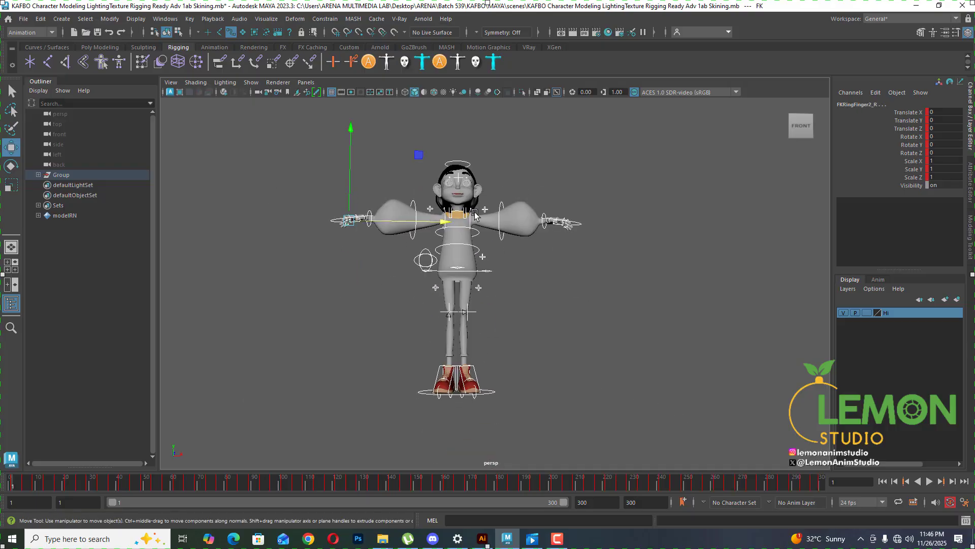
{"action": "left_click_drag", "start_coordinate": [503, 228], "coordinate": [493, 254], "text": "alt"}
{"action": "scroll", "coordinate": [472, 305], "scroll_direction": "up", "scroll_amount": 2}
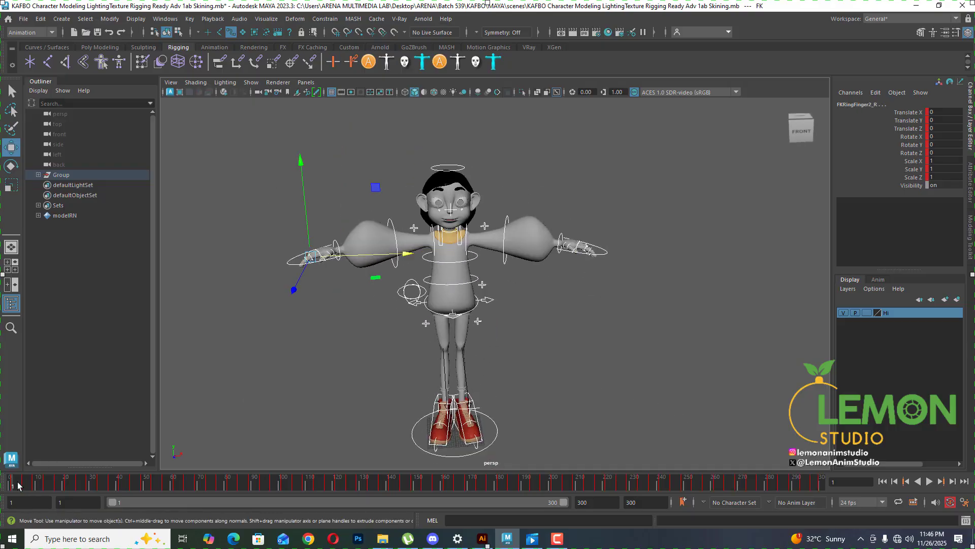
- Scrub and play through the keyed test poses up to frame 294, and save the scene
{"action": "left_click_drag", "start_coordinate": [17, 485], "coordinate": [489, 486]}
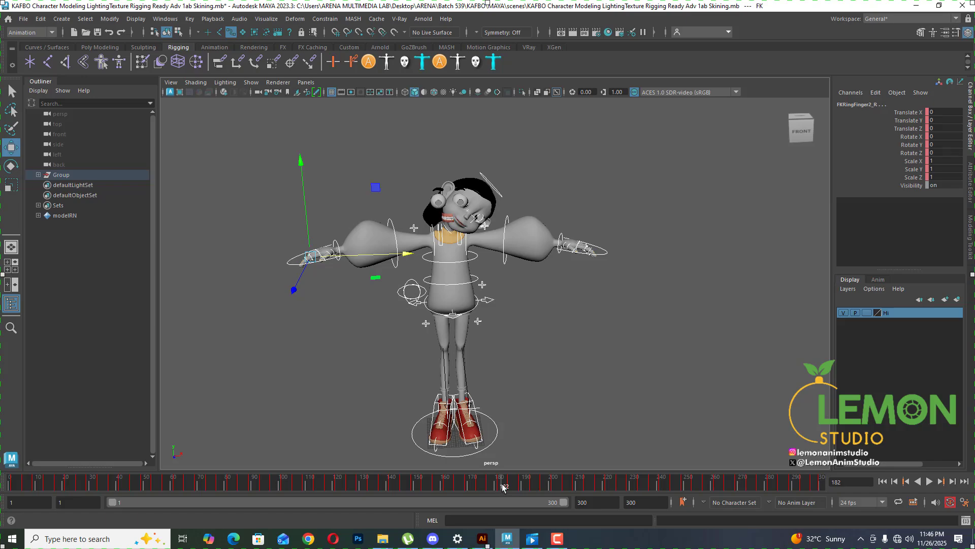
{"action": "key", "text": "alt+v"}
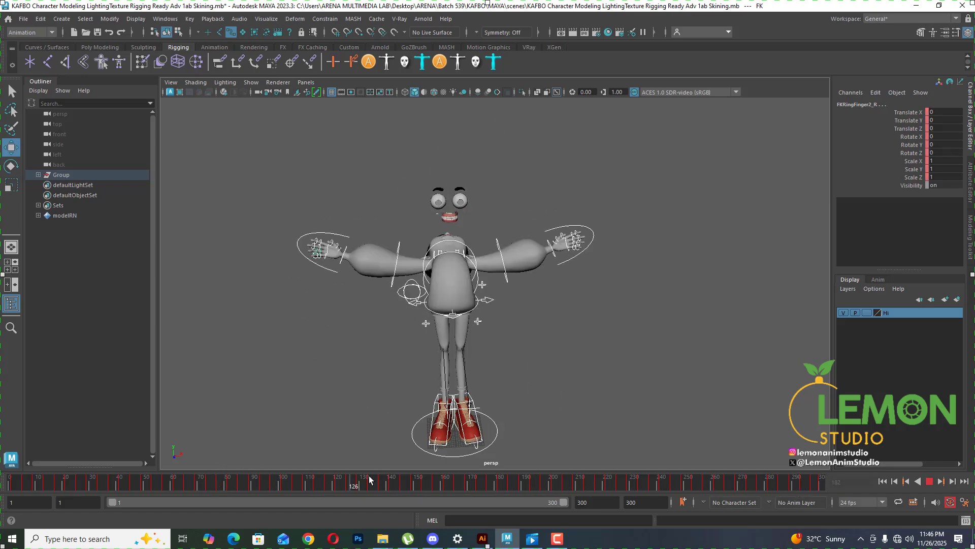
{"action": "left_click_drag", "start_coordinate": [369, 476], "coordinate": [608, 481]}
{"action": "key", "text": "alt+v"}
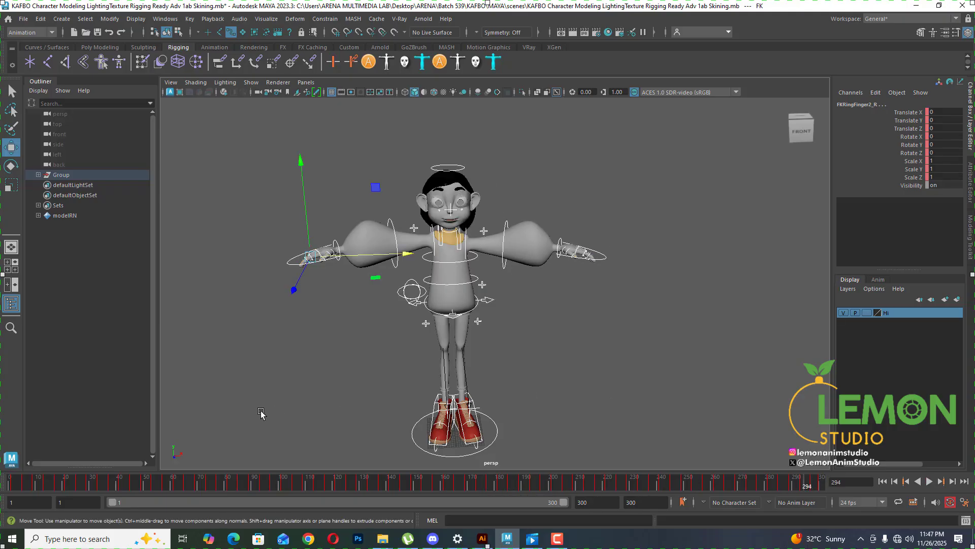
{"action": "key", "text": "ctrl+s"}
{"action": "left_click", "coordinate": [557, 539]}
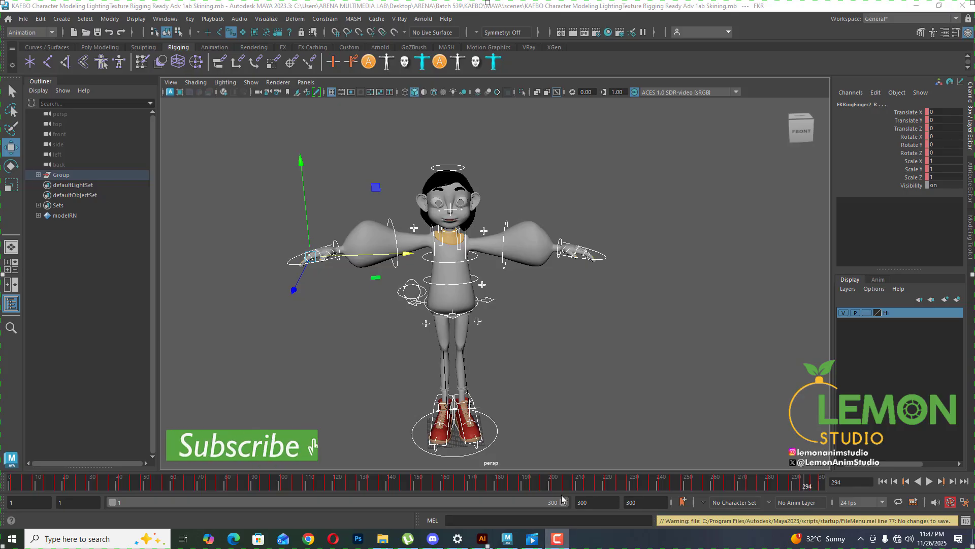
{"action": "key", "text": "alt+Tab"}
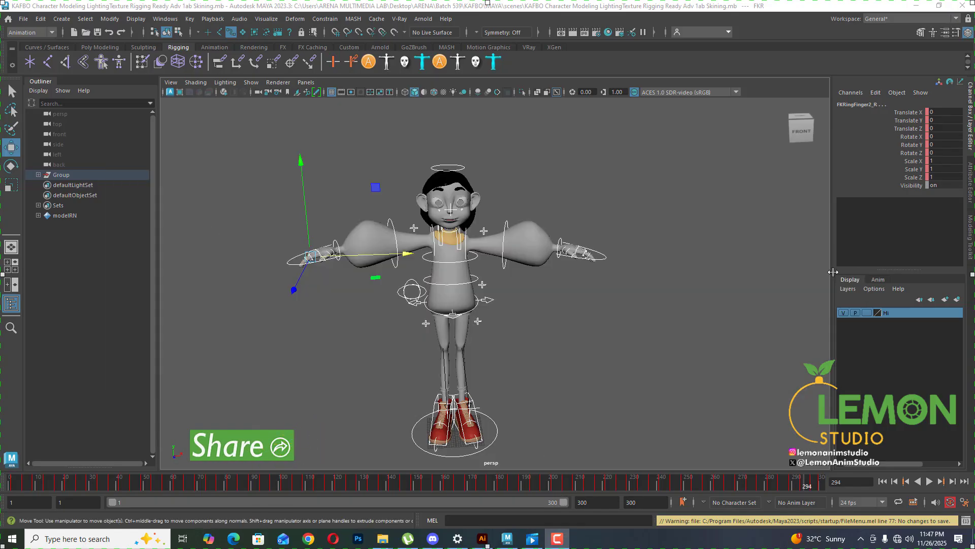
{"action": "left_click", "coordinate": [918, 7]}
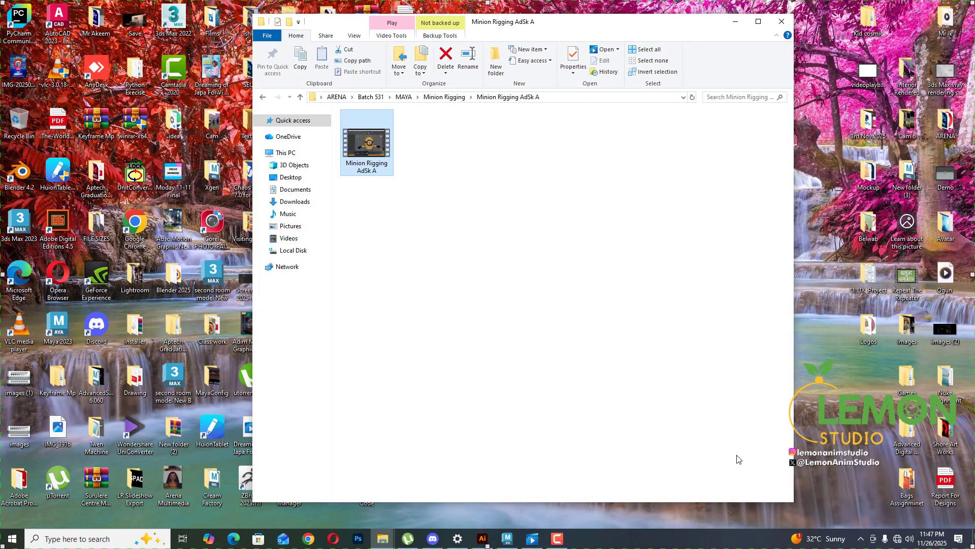
{"action": "left_click", "coordinate": [559, 540]}
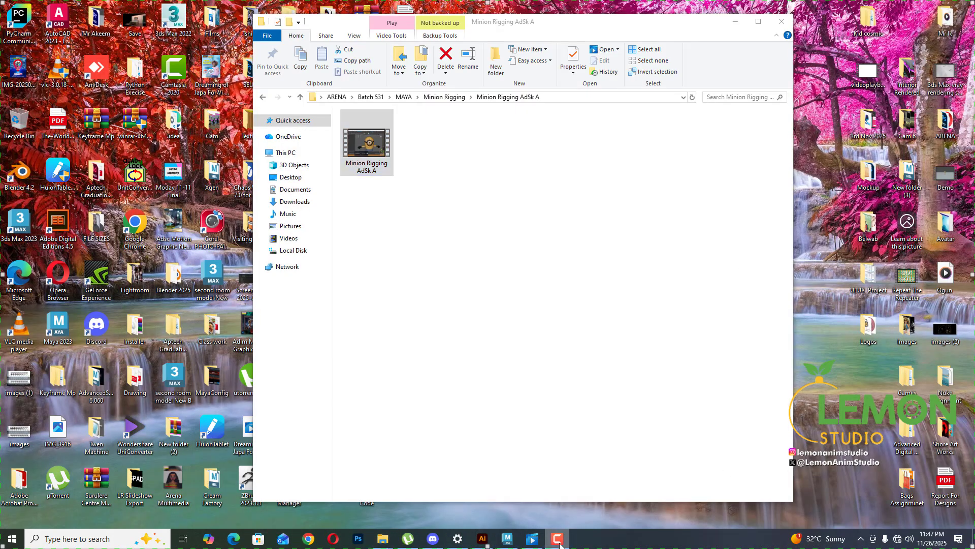
{"action": "key", "text": "alt+Tab"}
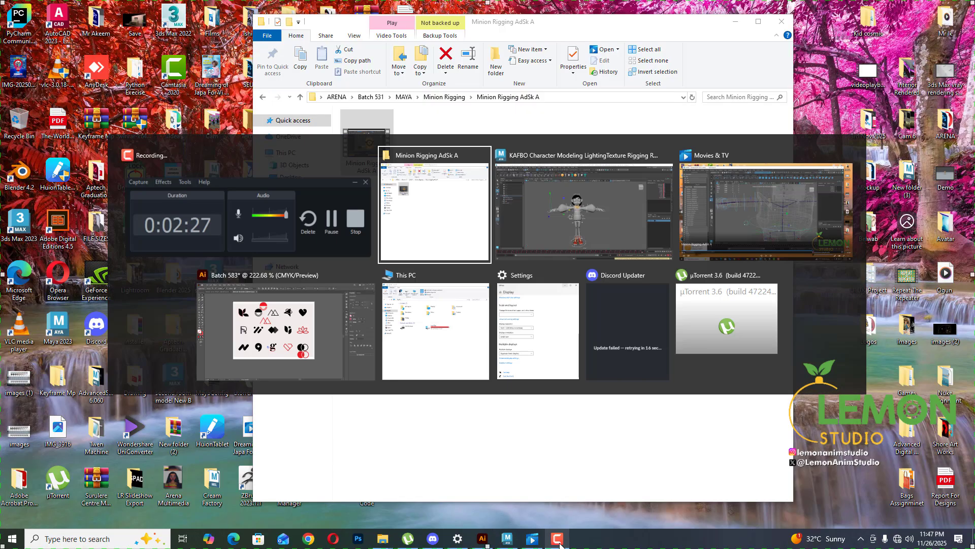
{"action": "left_click", "coordinate": [323, 228]}
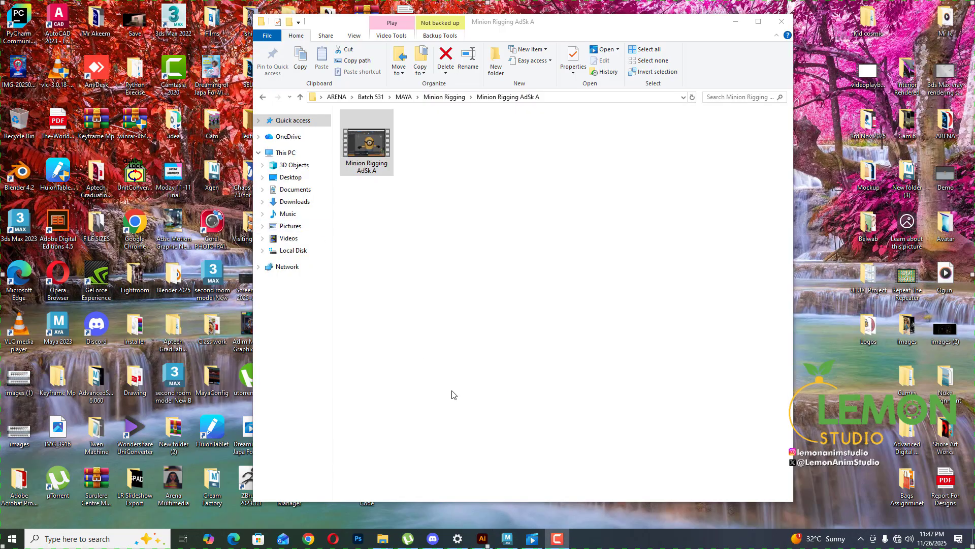